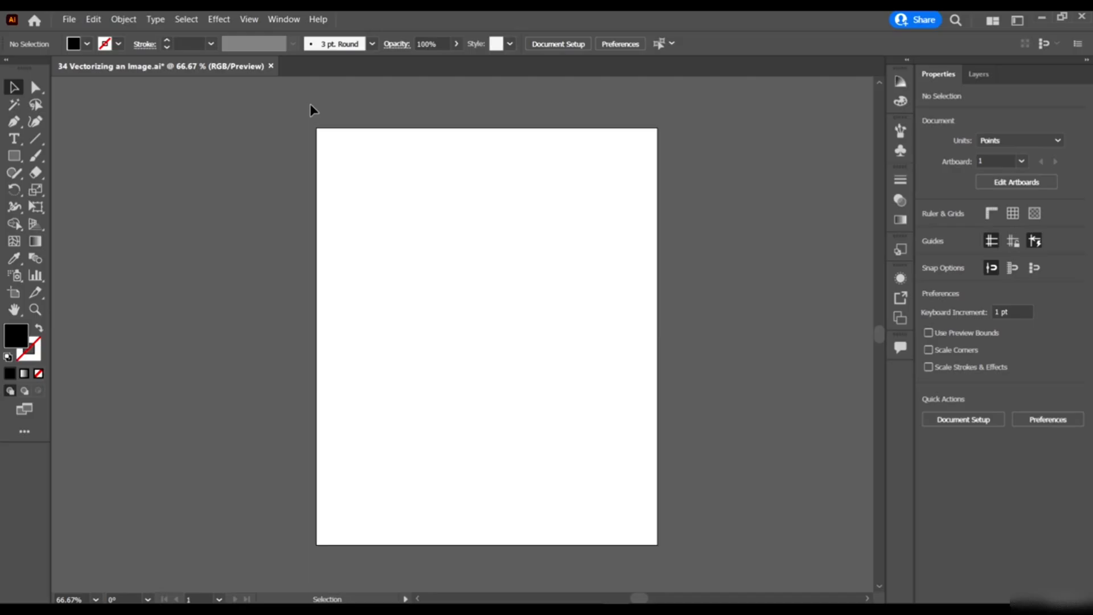
# - Place the girls-5801275 photo as a linked image about 476 by 317 pt across the middle of the artboard
pyautogui.click(69, 19)
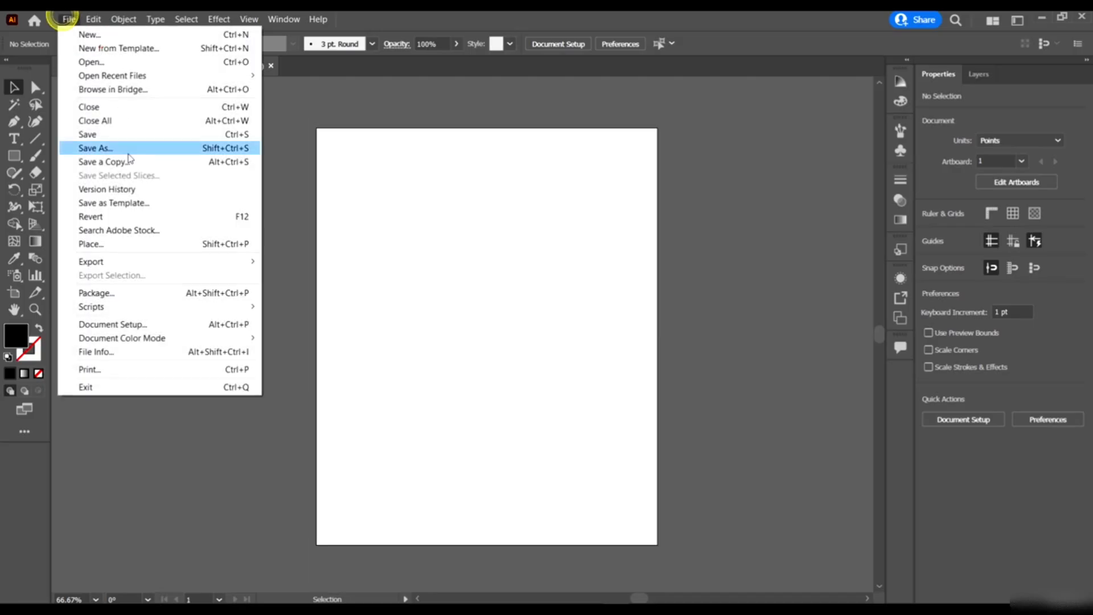
pyautogui.click(143, 244)
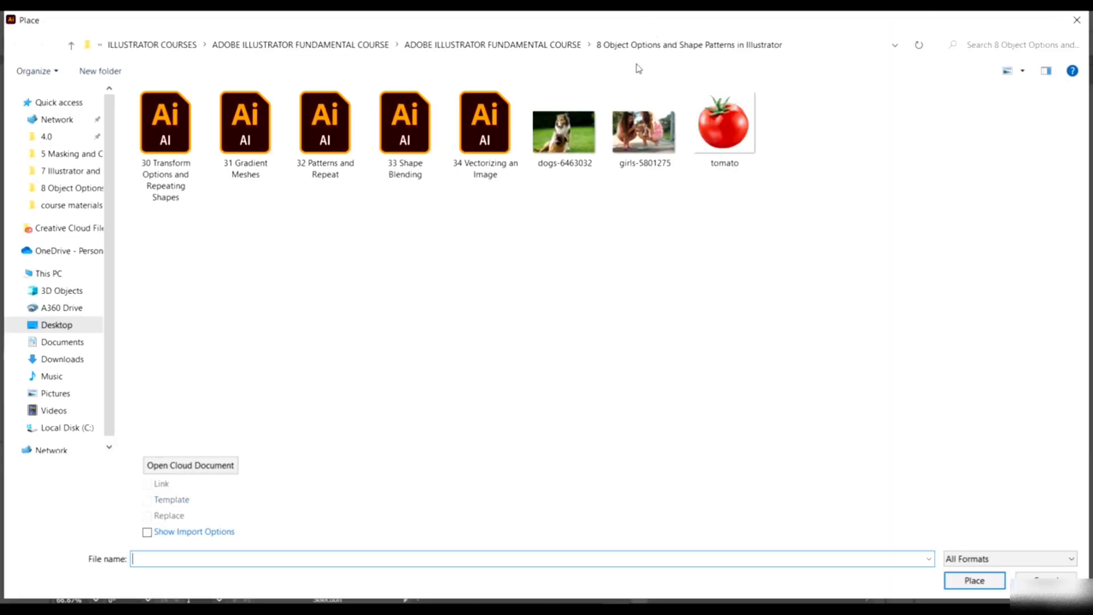
pyautogui.click(651, 145)
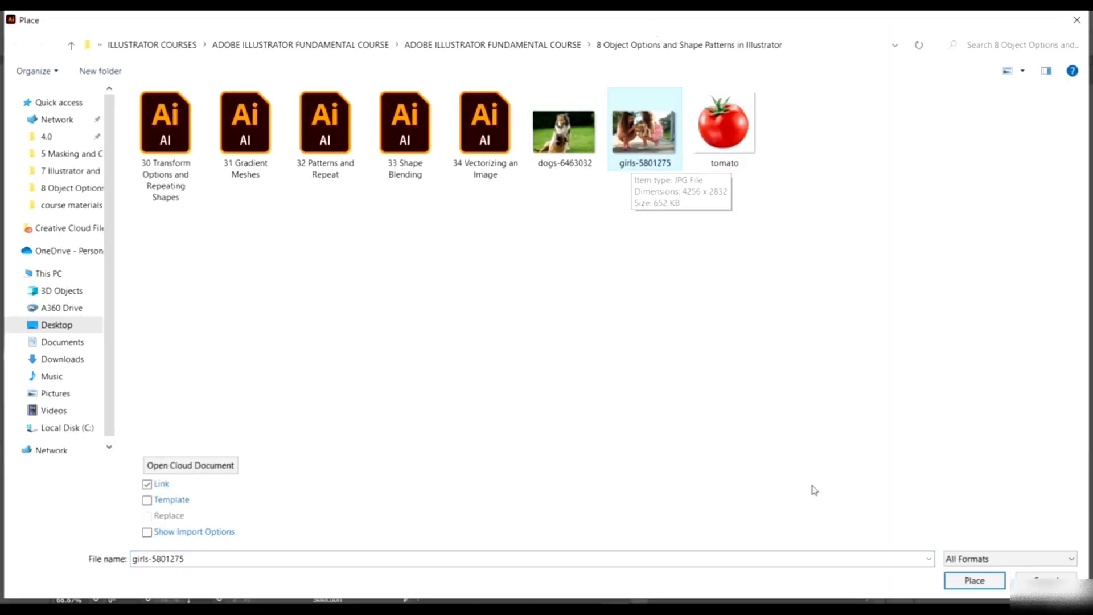
pyautogui.click(975, 580)
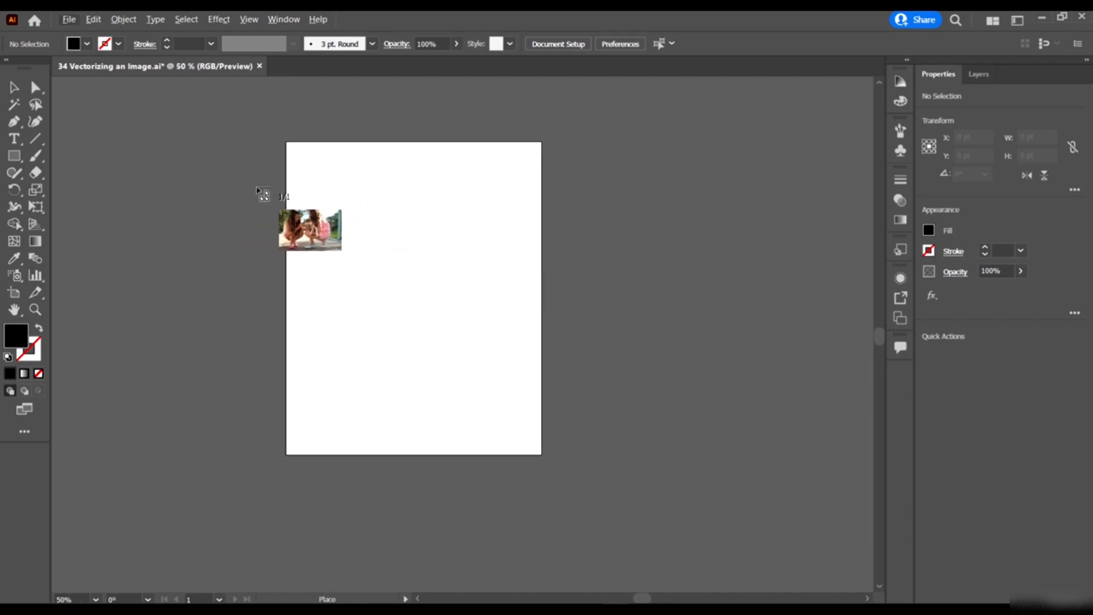
pyautogui.moveTo(257, 186); pyautogui.dragTo(641, 324)
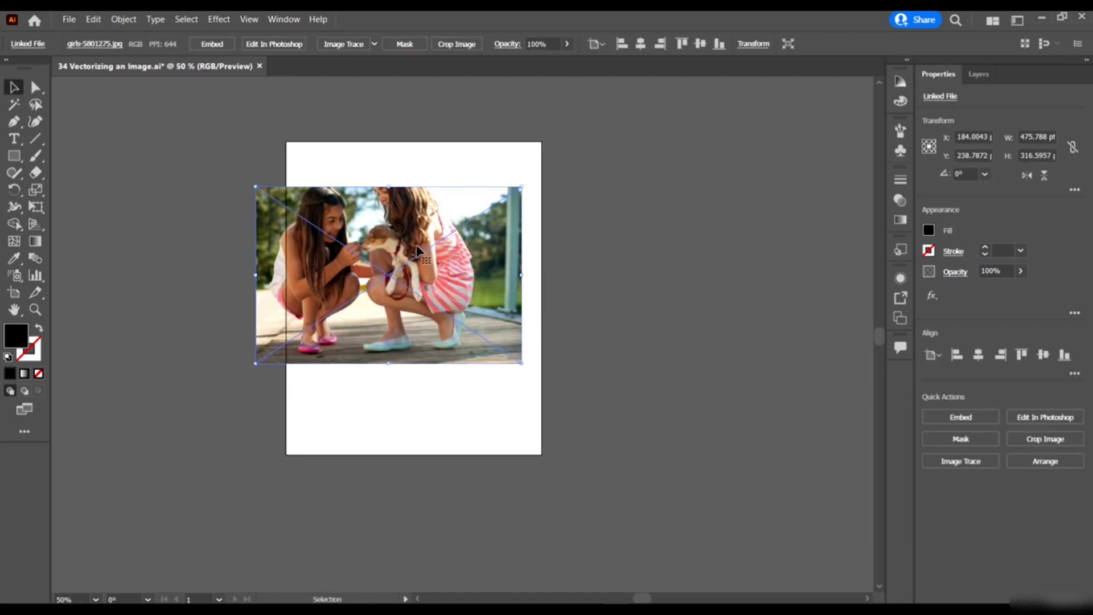
pyautogui.moveTo(432, 251); pyautogui.dragTo(451, 269)
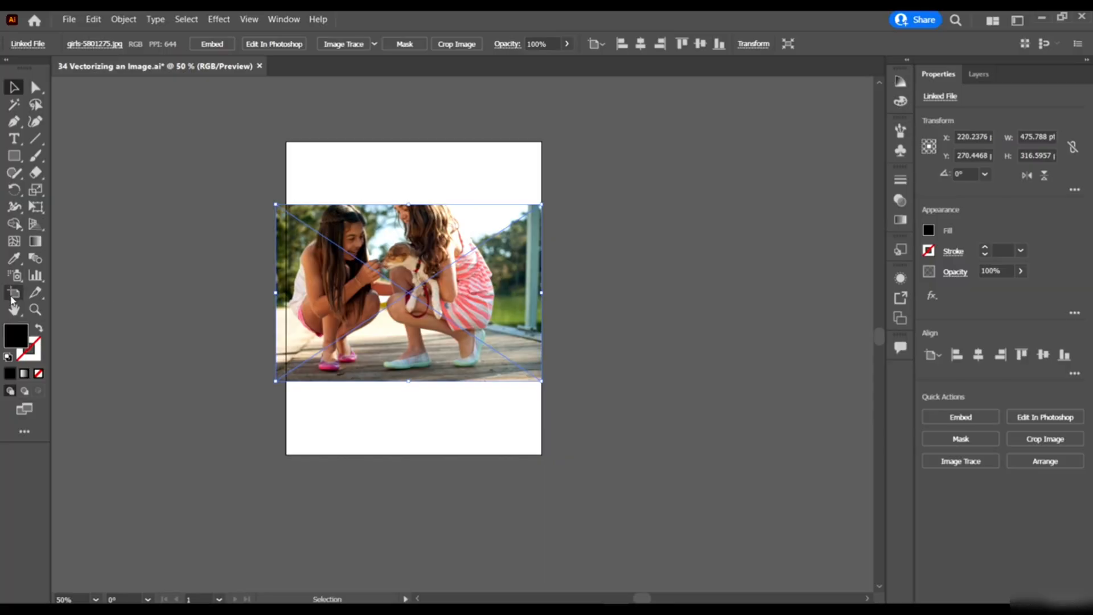
# - Resize the artboard so its bottom, left and top edges meet the placed photo's edges, and deselect the photo
pyautogui.click(14, 292)
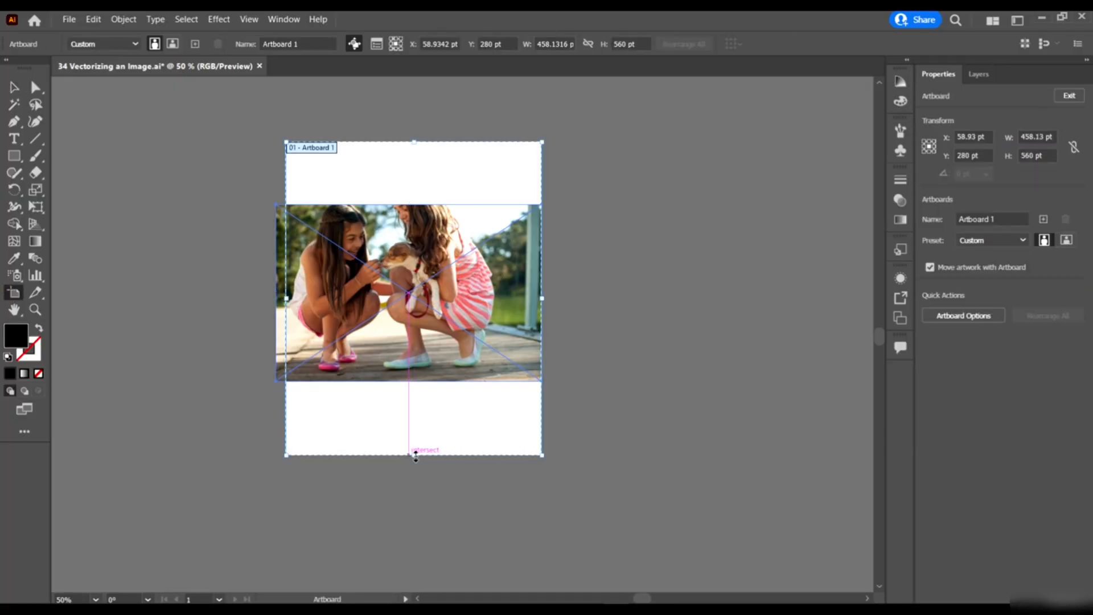
pyautogui.moveTo(415, 455); pyautogui.dragTo(420, 382)
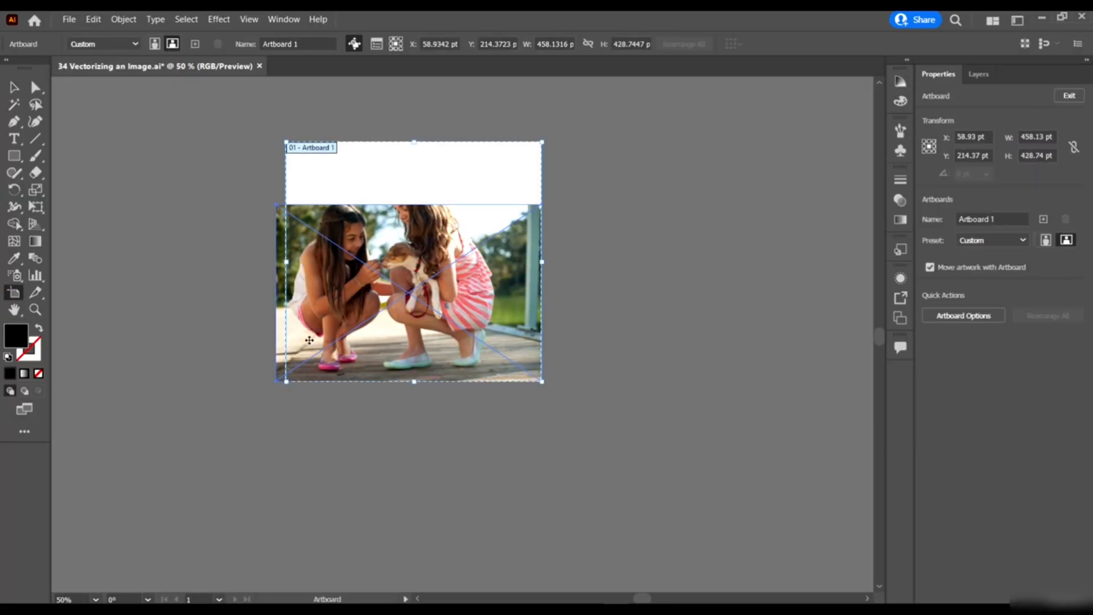
pyautogui.moveTo(286, 265); pyautogui.dragTo(276, 263)
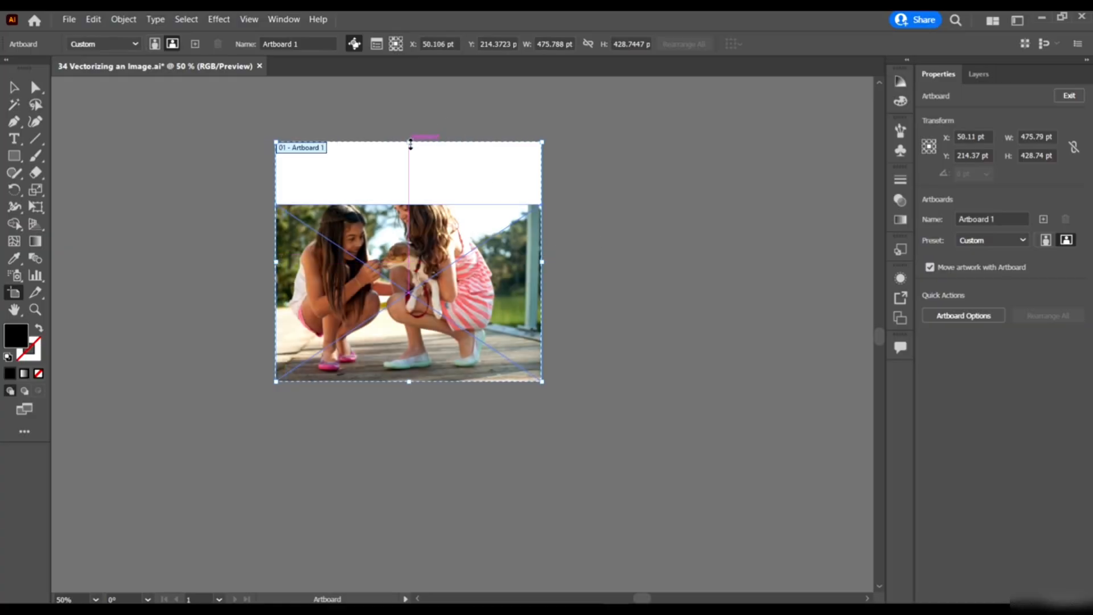
pyautogui.moveTo(410, 143); pyautogui.dragTo(409, 203)
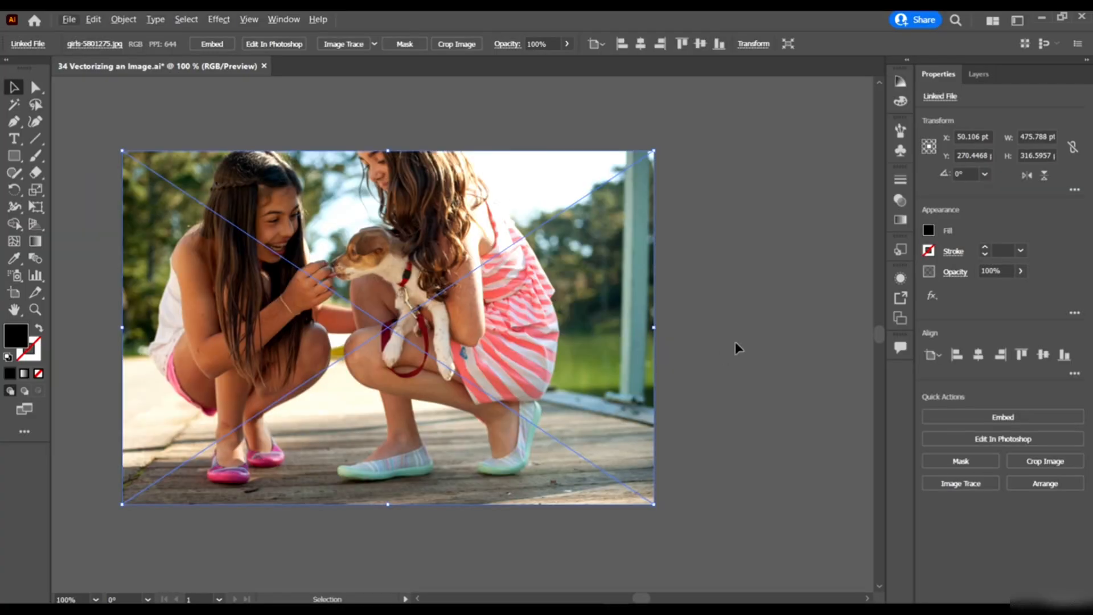
pyautogui.scroll(-1, 353, 246)
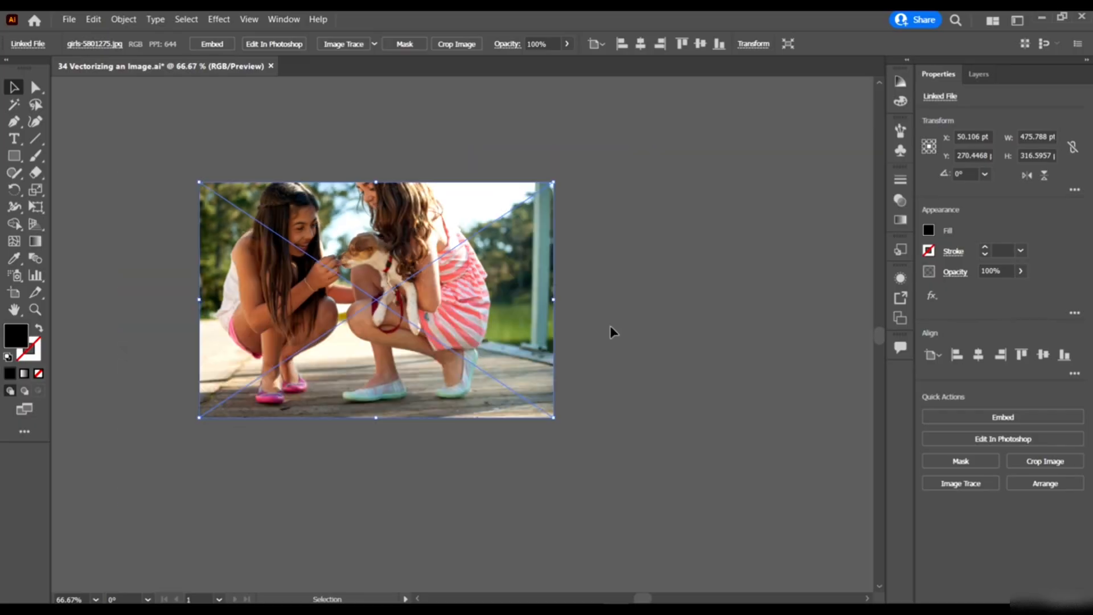
pyautogui.scroll(3, 611, 329)
pyautogui.hscroll(-2, 611, 329)
pyautogui.scroll(-4, 467, 237)
pyautogui.click(434, 131)
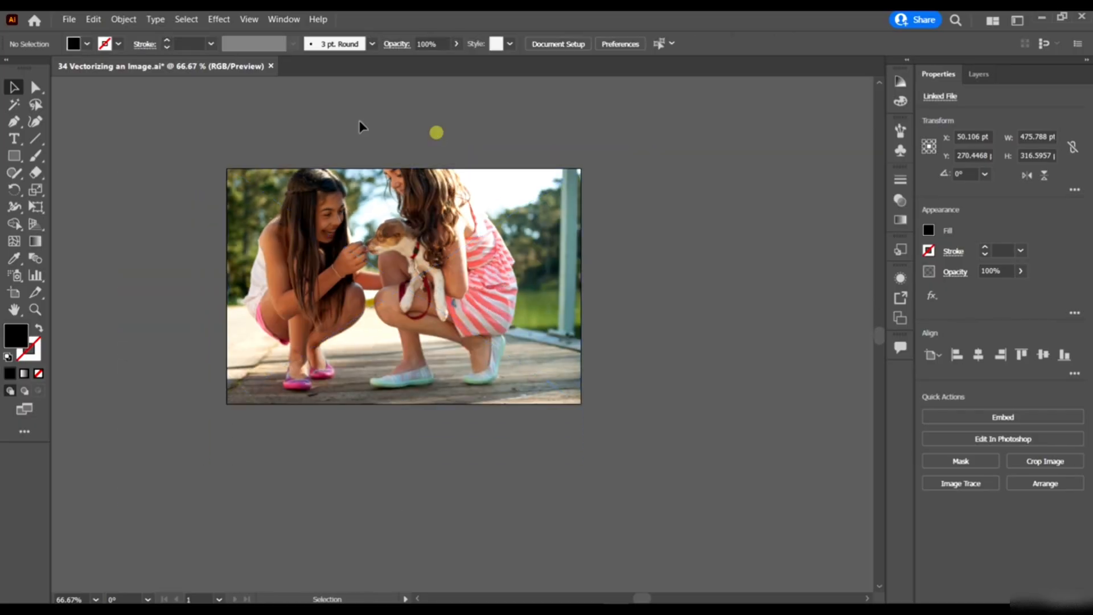
pyautogui.scroll(1, 404, 294)
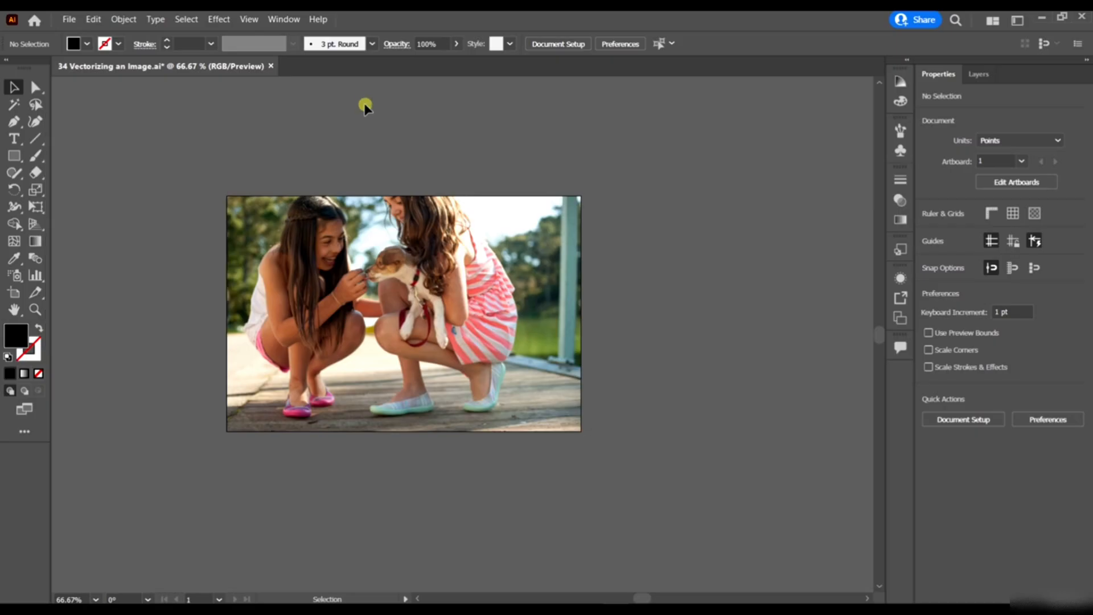
pyautogui.click(71, 20)
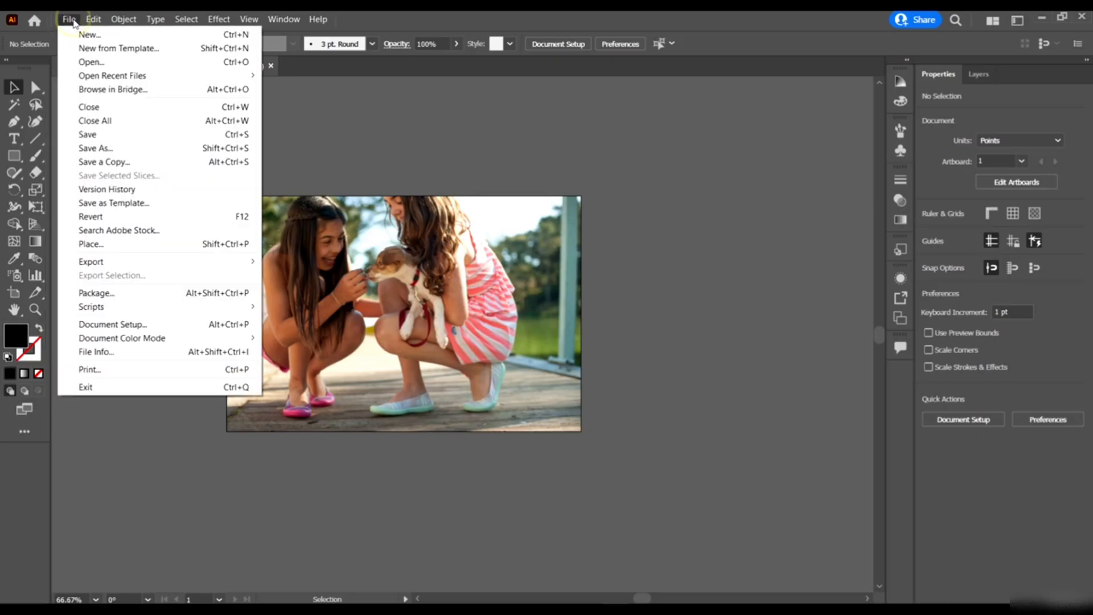
pyautogui.click(725, 255)
pyautogui.scroll(-1, 436, 230)
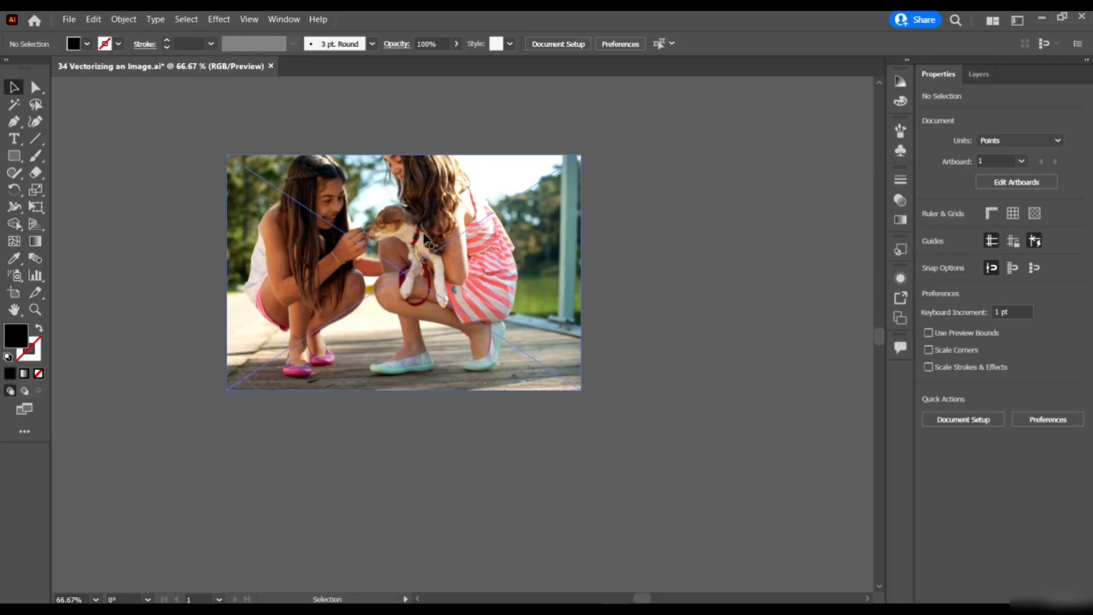
pyautogui.click(426, 239)
pyautogui.click(188, 122)
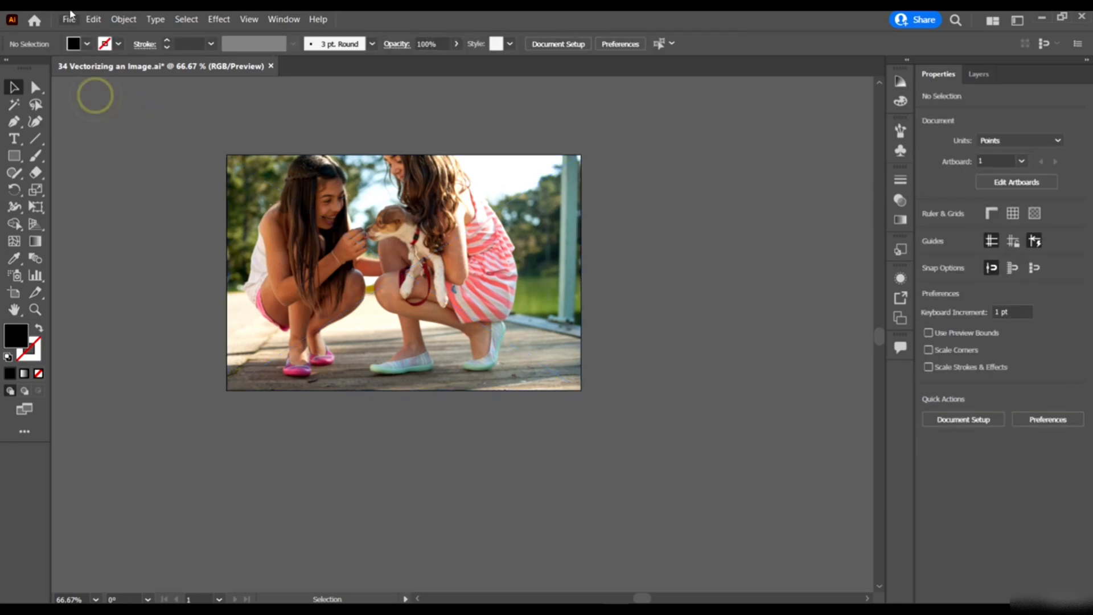
# - Place the tomato image as a linked file about 184 pt square outside the artboard, to the right of the photo
pyautogui.click(69, 19)
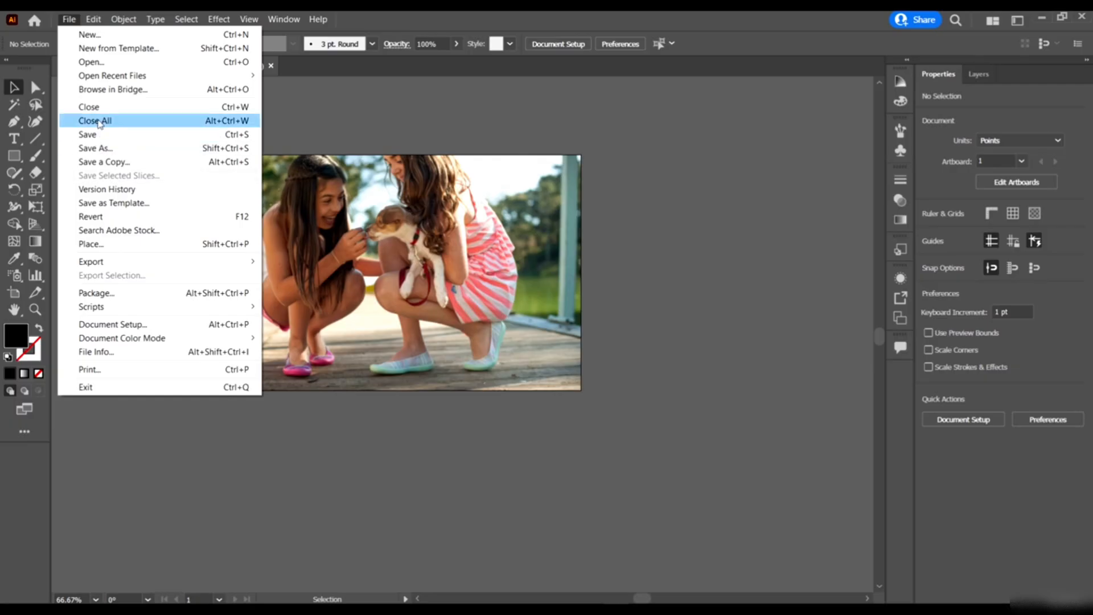
pyautogui.click(134, 243)
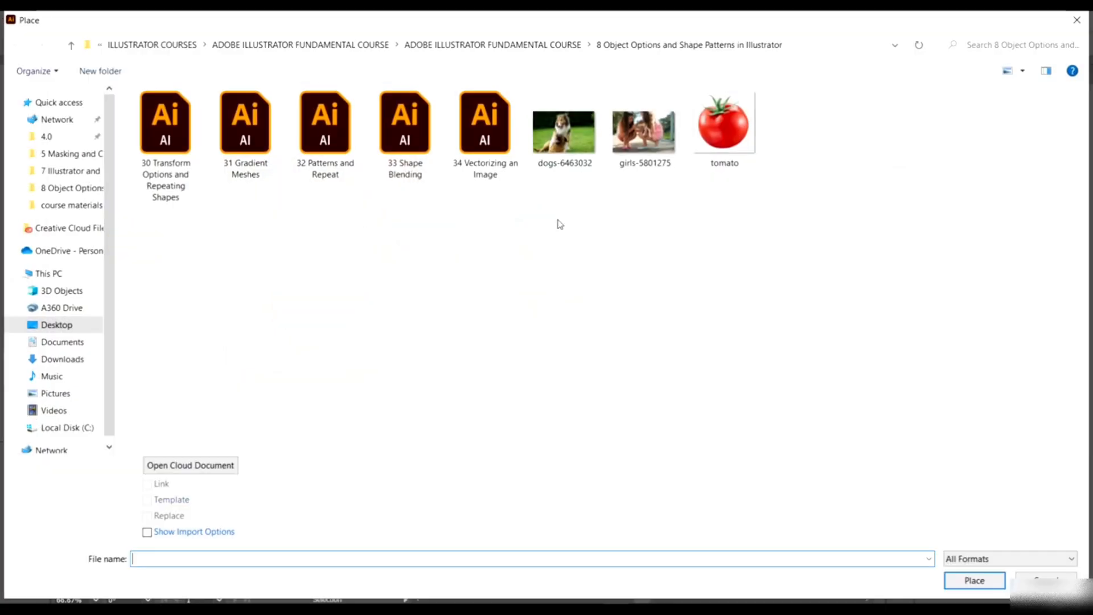
pyautogui.click(722, 128)
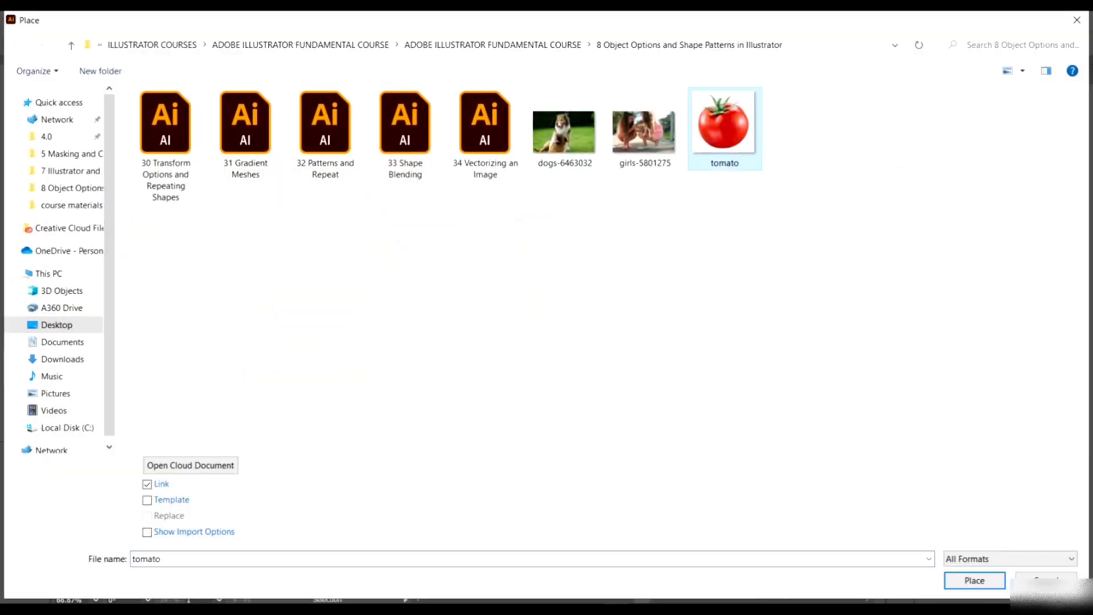
pyautogui.click(988, 586)
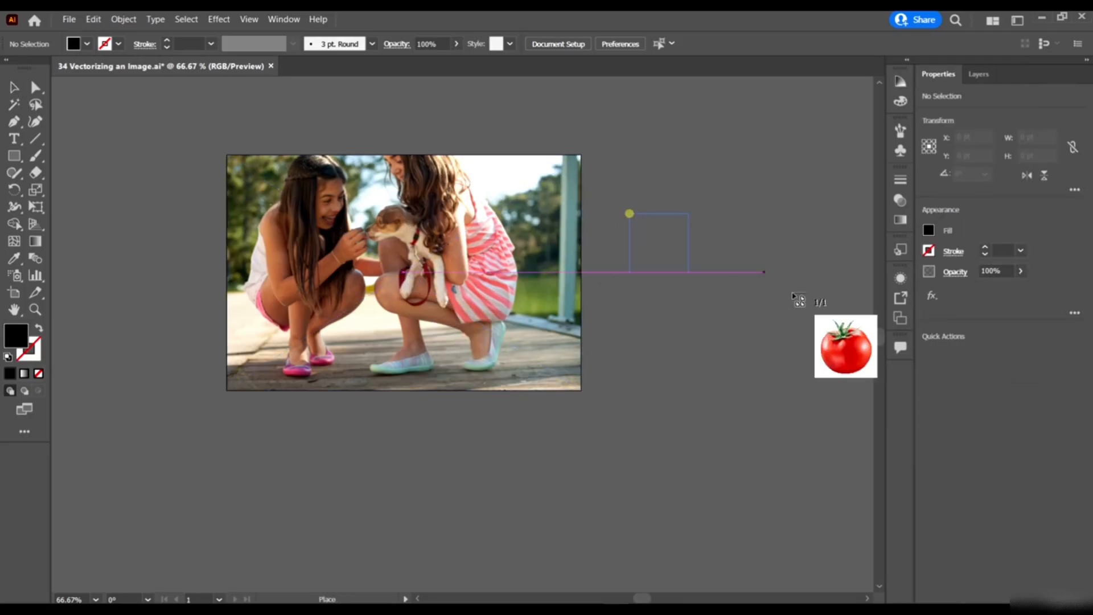
pyautogui.moveTo(847, 359); pyautogui.dragTo(836, 351)
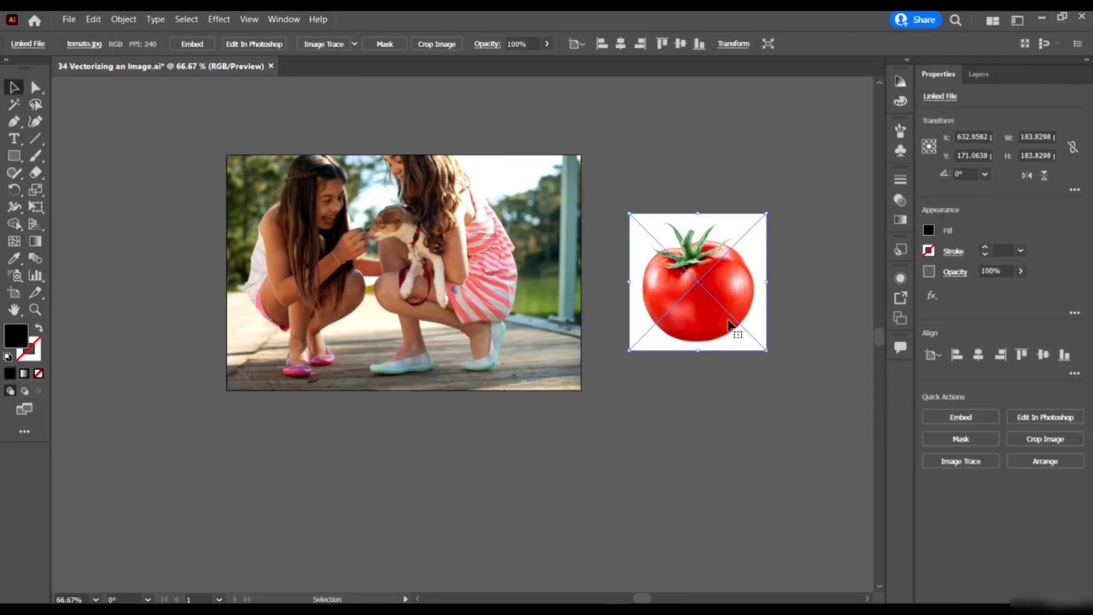
pyautogui.moveTo(731, 302); pyautogui.dragTo(741, 280)
# - Apply Image Trace with the default preset to the tomato image
pyautogui.hscroll(3, 695, 319)
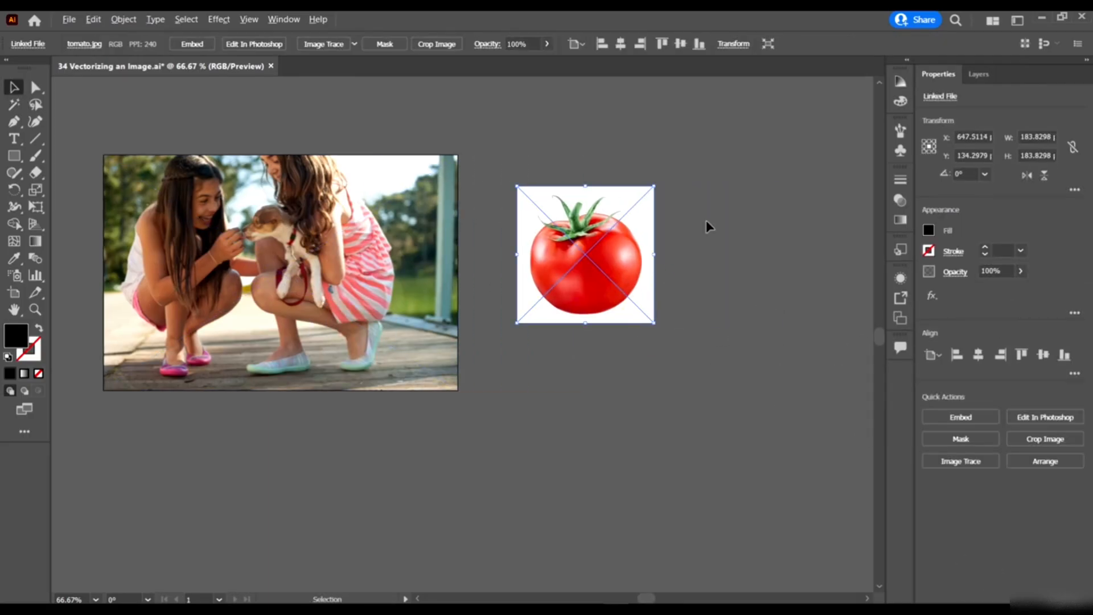
pyautogui.scroll(1, 706, 222)
pyautogui.scroll(1, 705, 226)
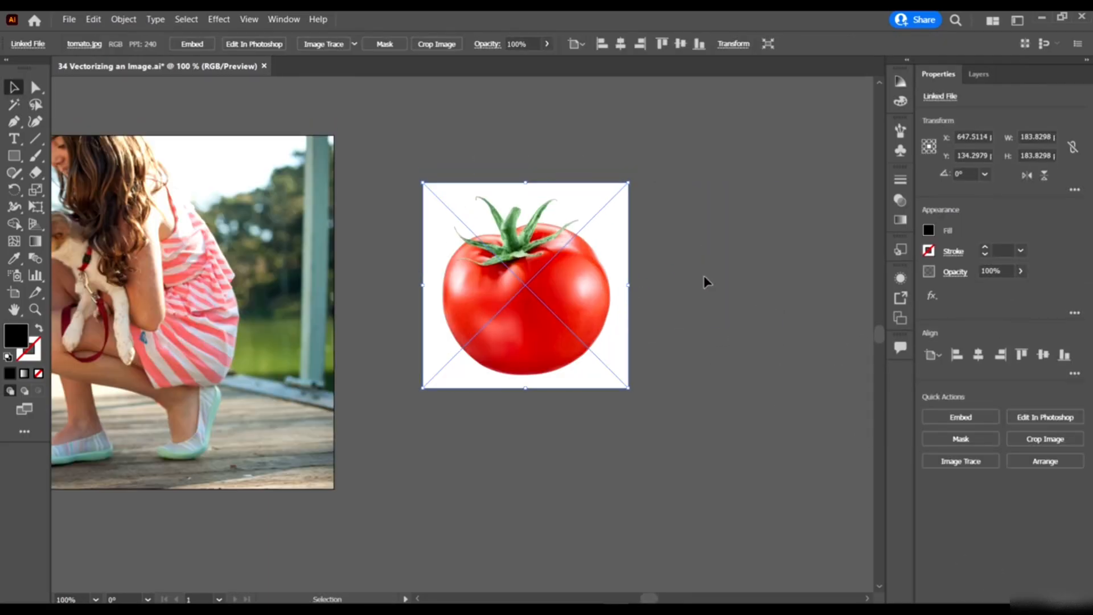
pyautogui.click(131, 19)
pyautogui.moveTo(197, 425)
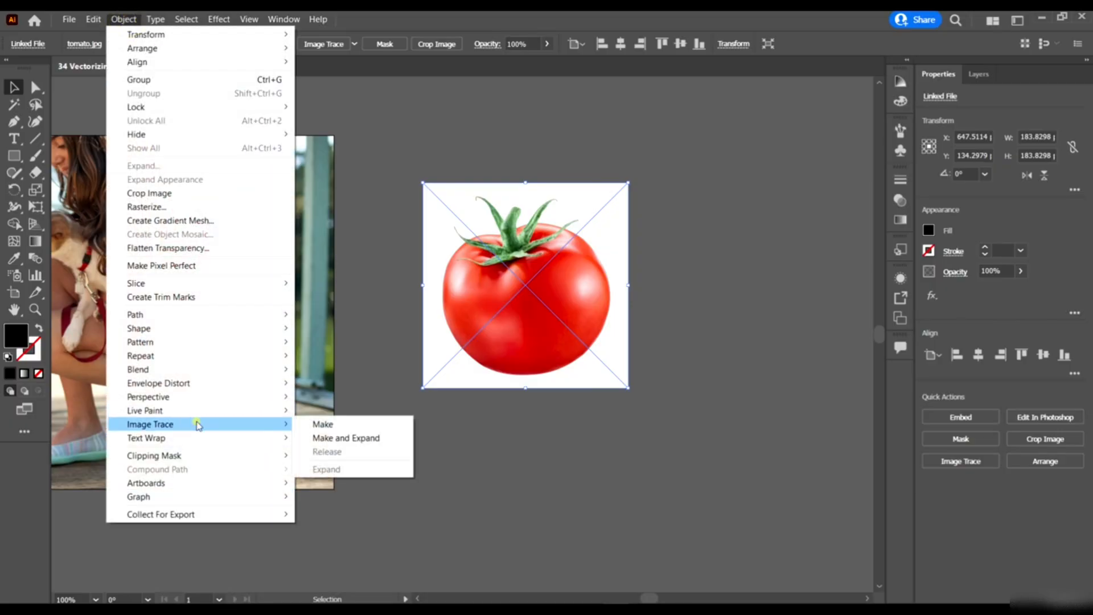
pyautogui.click(364, 424)
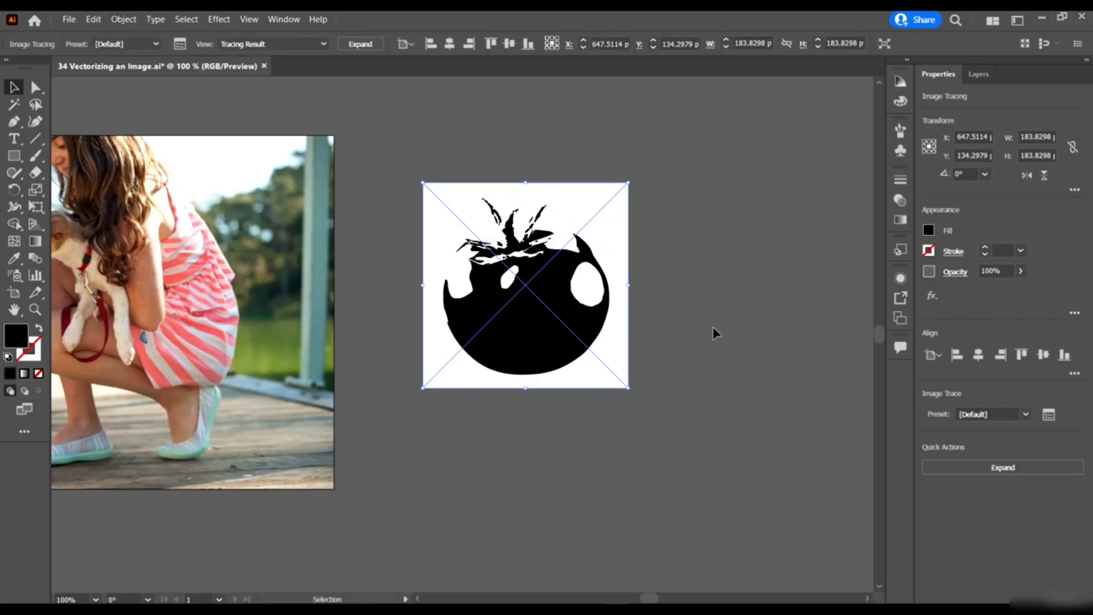
pyautogui.scroll(2, 545, 222)
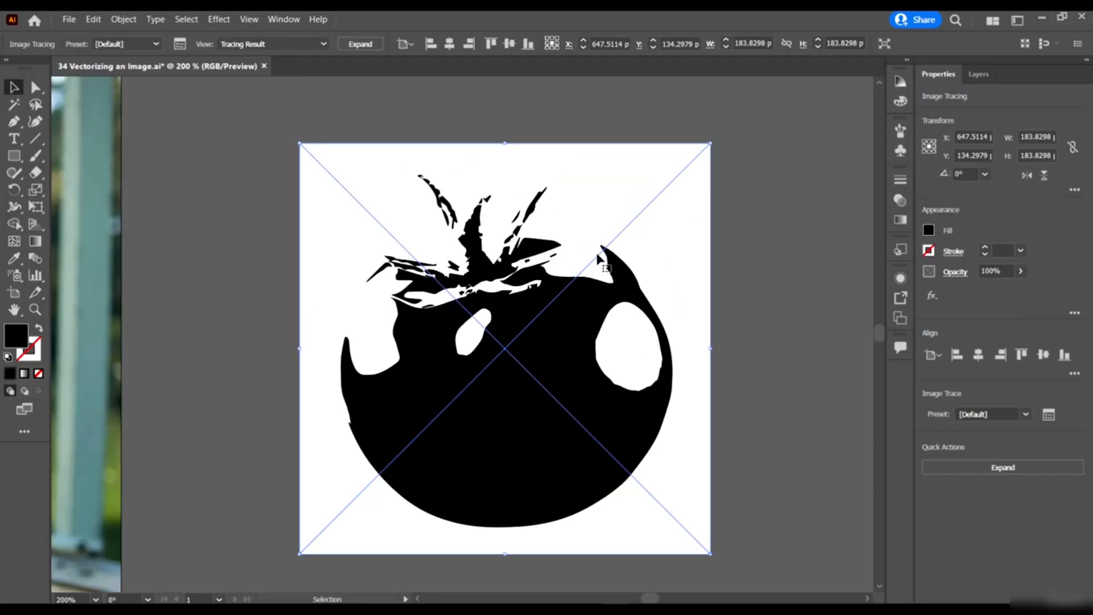
pyautogui.scroll(-1, 599, 258)
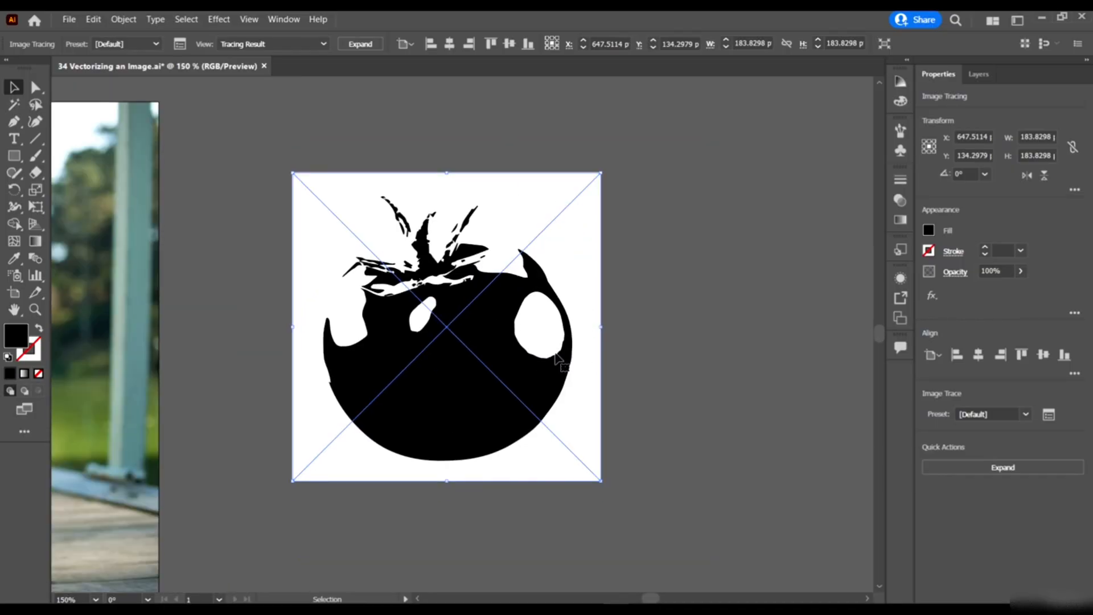
pyautogui.scroll(-1, 293, 275)
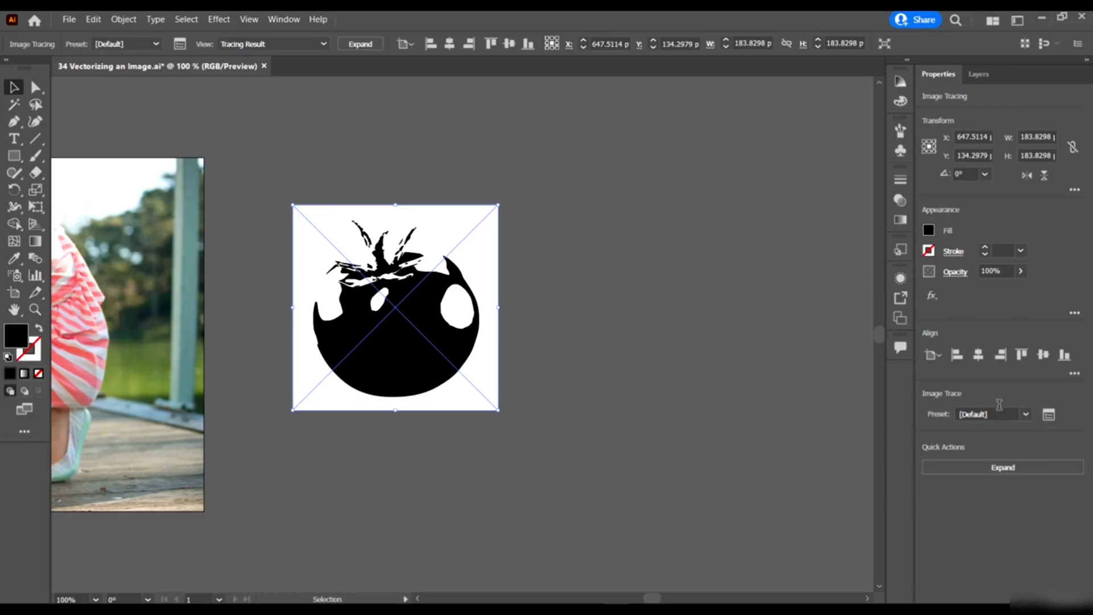
pyautogui.click(1026, 415)
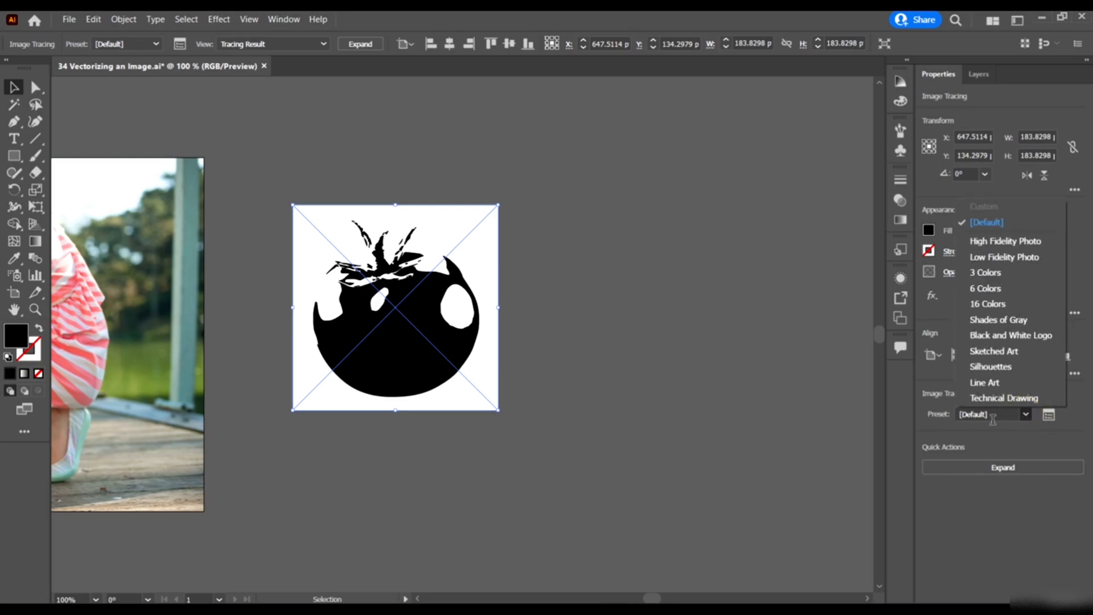
pyautogui.click(1073, 424)
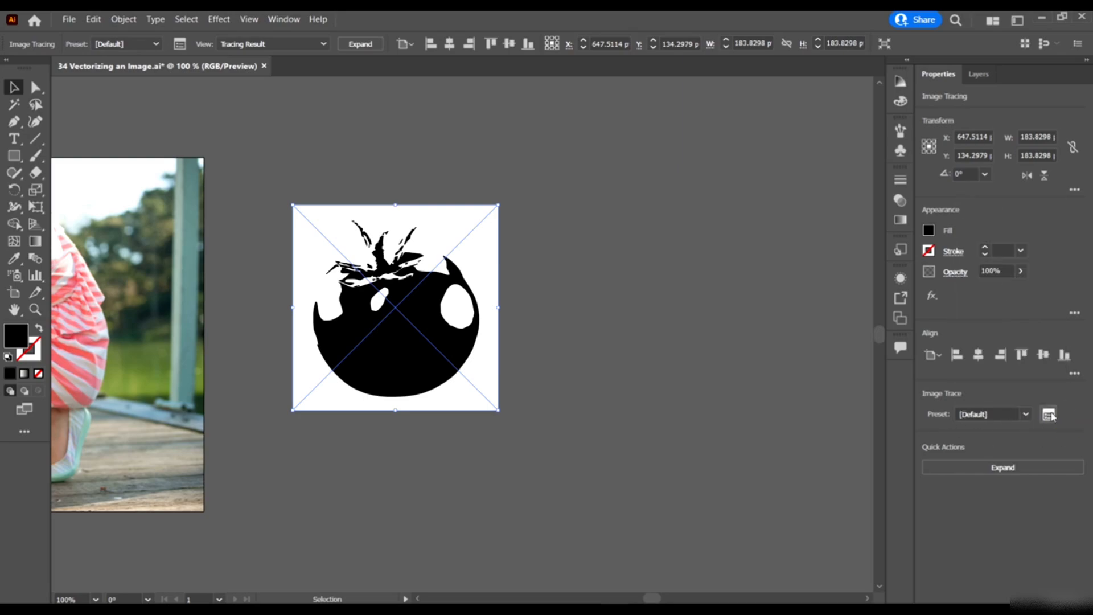
# - Open the detailed Image Trace settings for the tomato and position them clear of the artwork
pyautogui.click(1049, 415)
pyautogui.moveTo(833, 211)
pyautogui.mouseDown()
pyautogui.moveTo(667, 229)
pyautogui.moveTo(738, 209)
pyautogui.mouseUp()
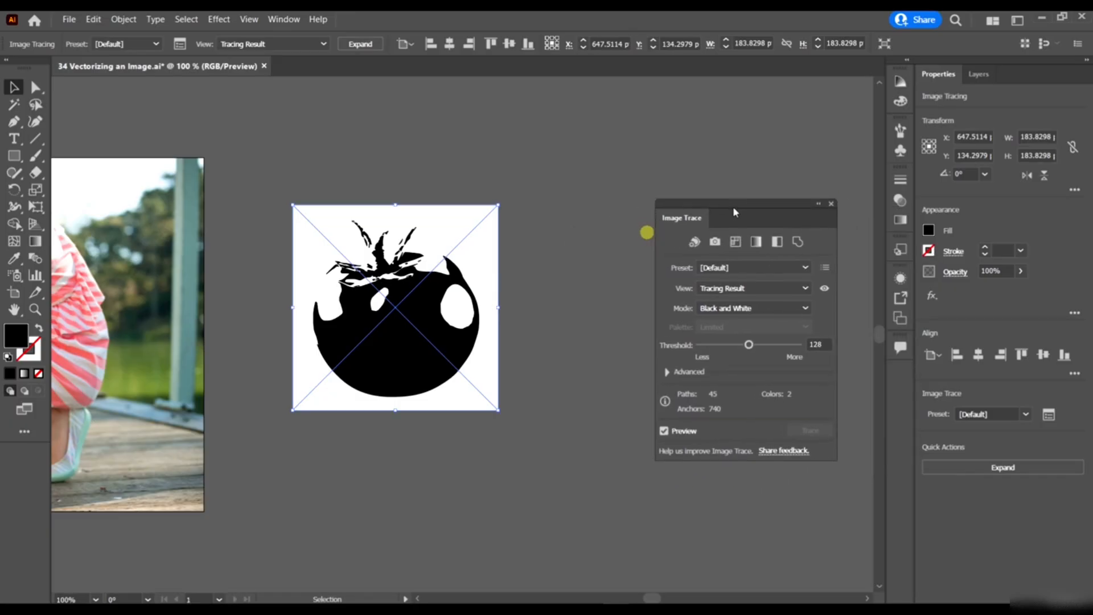
pyautogui.scroll(-2, 367, 242)
pyautogui.scroll(2, 371, 233)
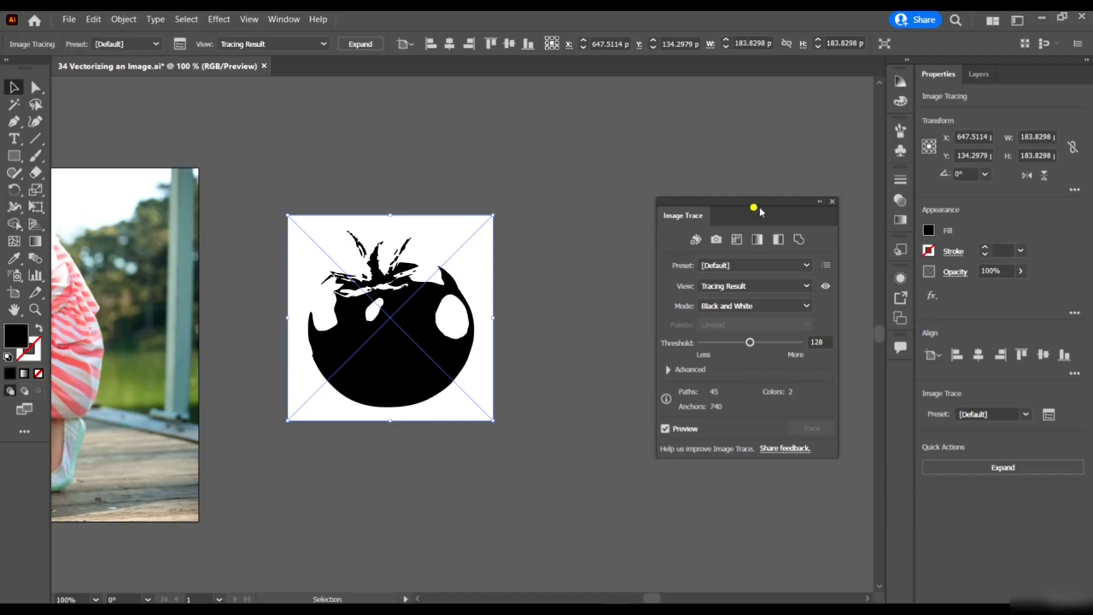
pyautogui.moveTo(757, 207); pyautogui.dragTo(782, 204)
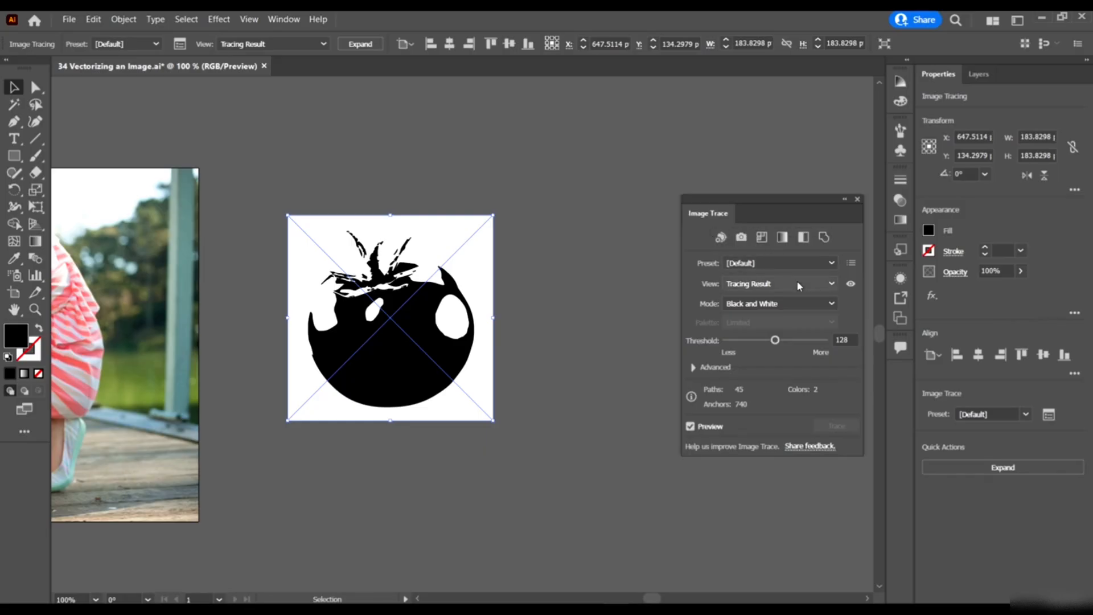
pyautogui.click(799, 263)
pyautogui.click(799, 263)
pyautogui.click(776, 264)
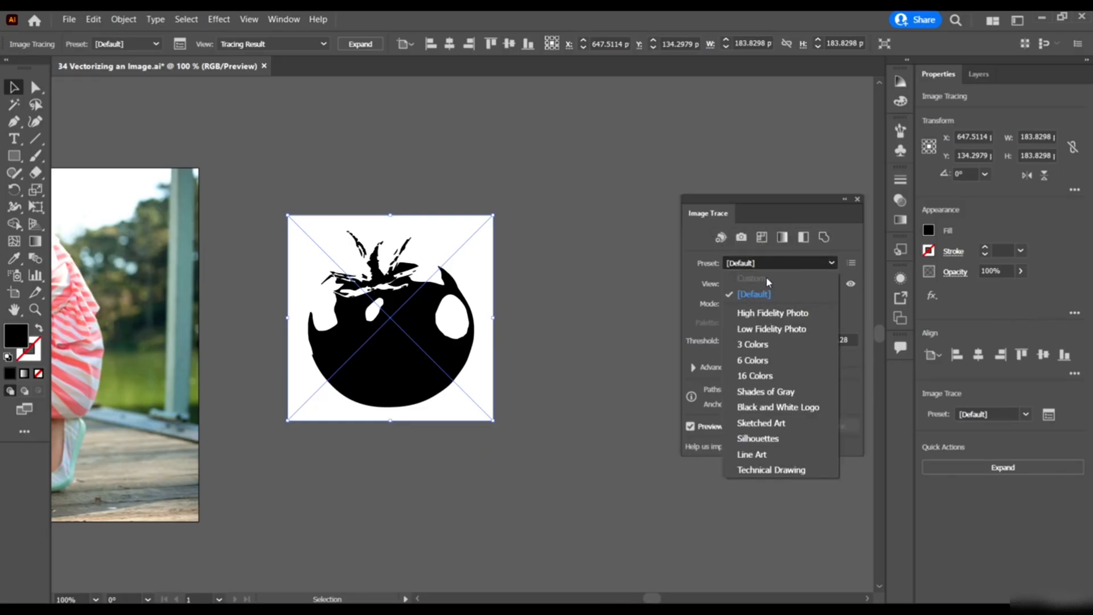
pyautogui.click(755, 263)
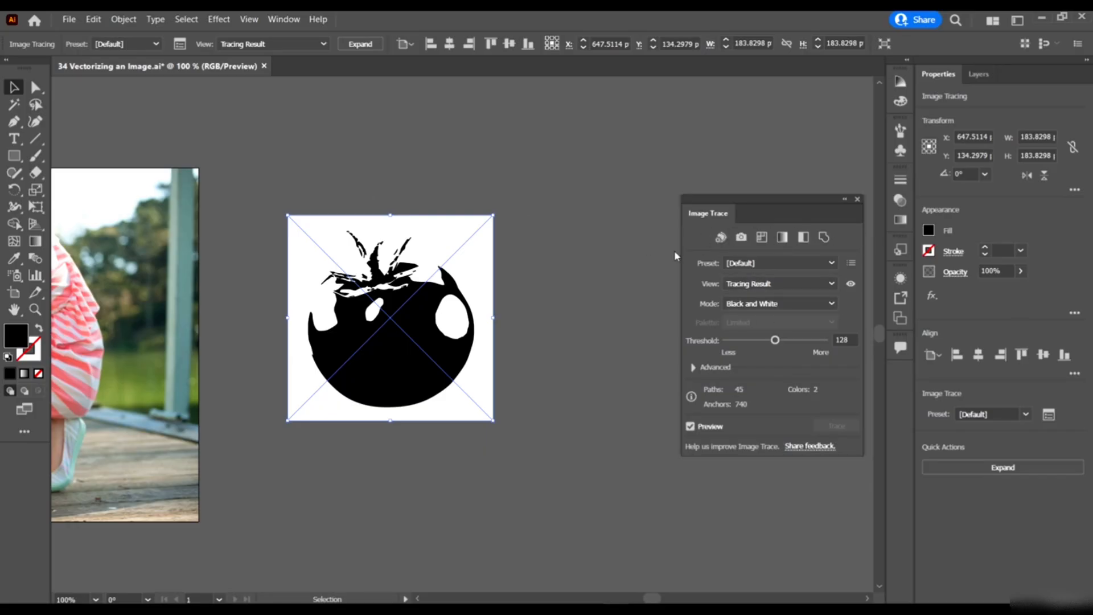
# - Retrace the tomato with the Auto-Color preset and examine the result up close
pyautogui.click(722, 238)
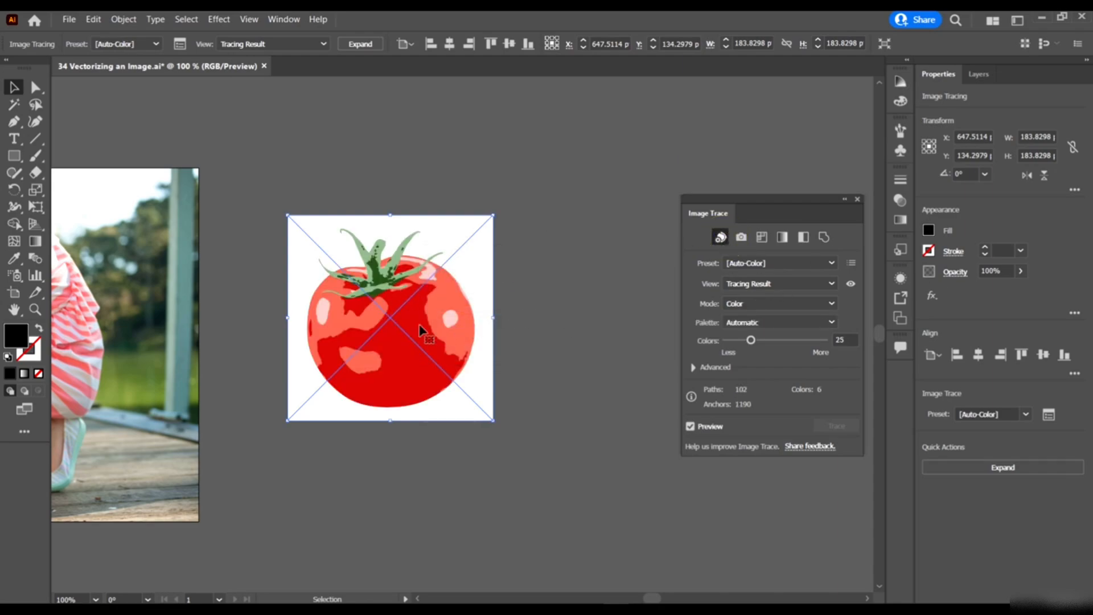
pyautogui.hotkey('ctrl', '+')
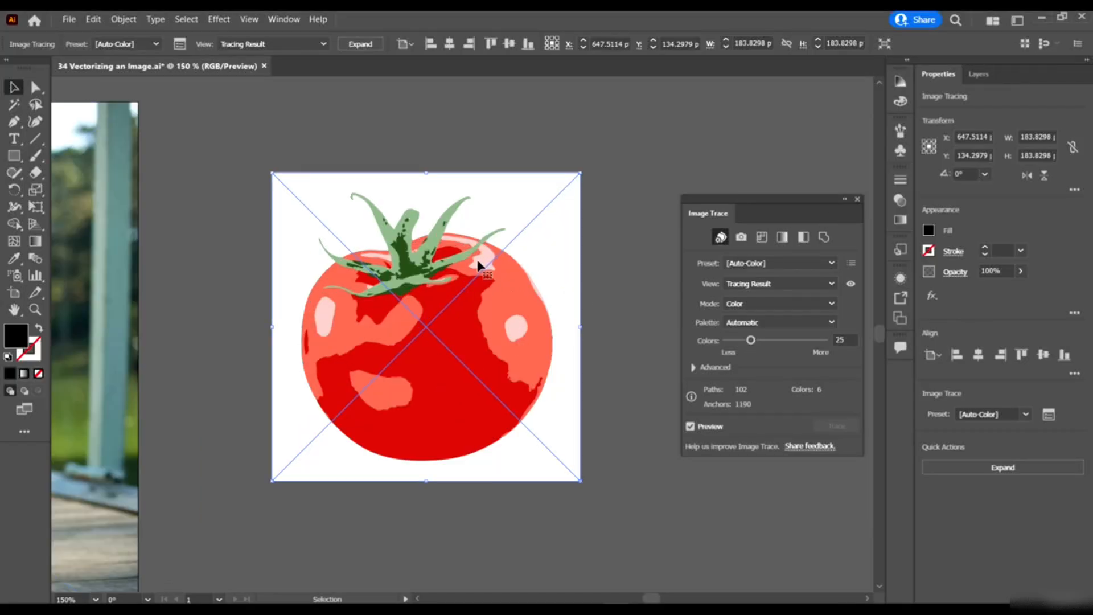
pyautogui.moveTo(450, 295); pyautogui.dragTo(409, 322)
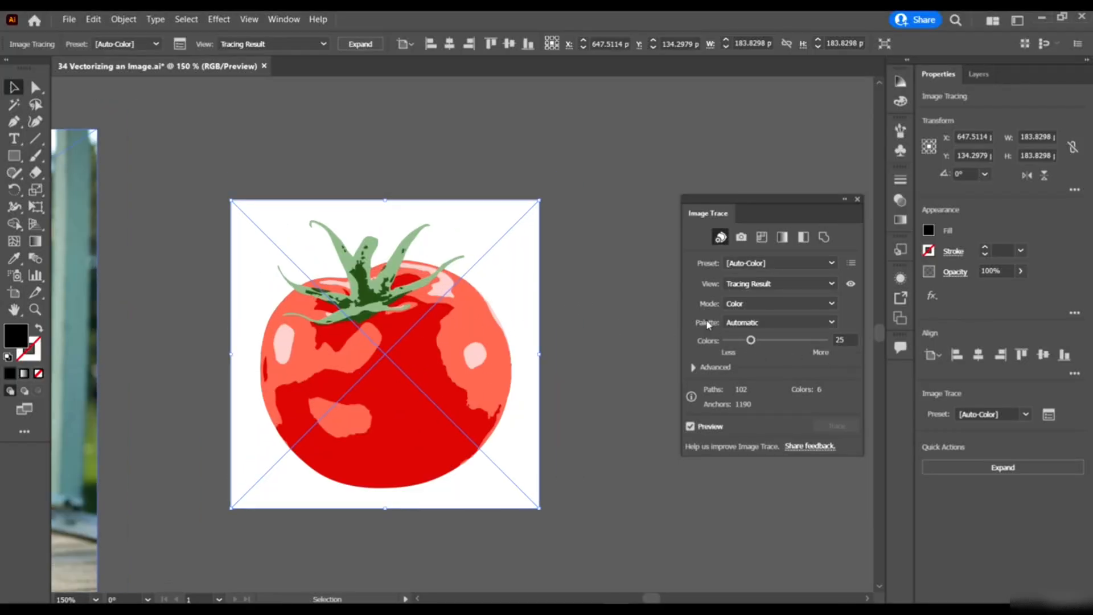
# - Try color amounts of 9 and 76 on the tomato trace and inspect the highlight shapes up close
pyautogui.click(734, 340)
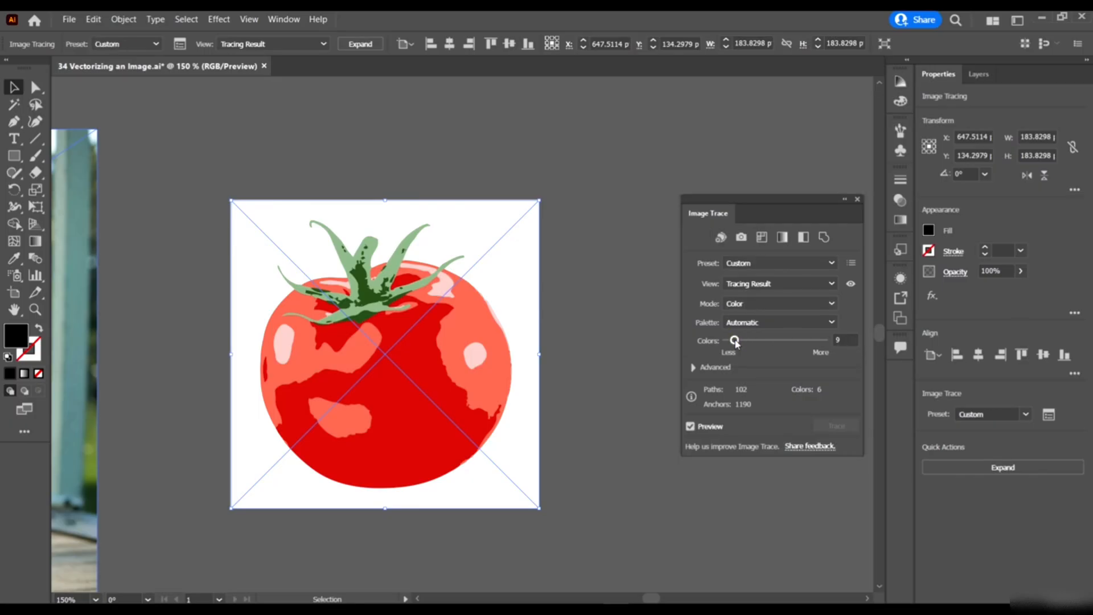
pyautogui.click(799, 340)
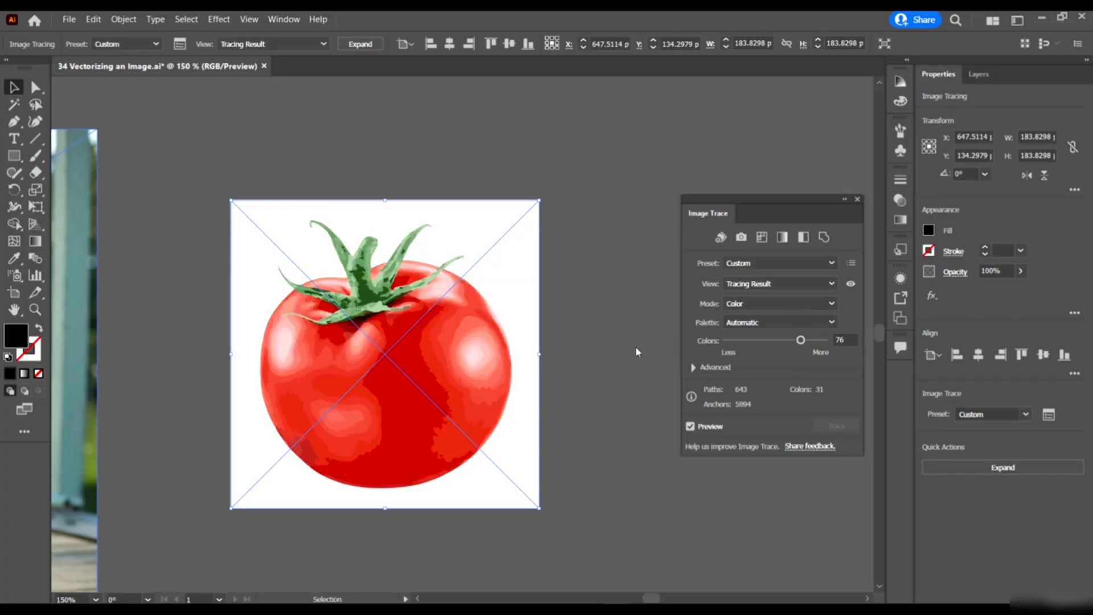
pyautogui.scroll(3, 474, 325)
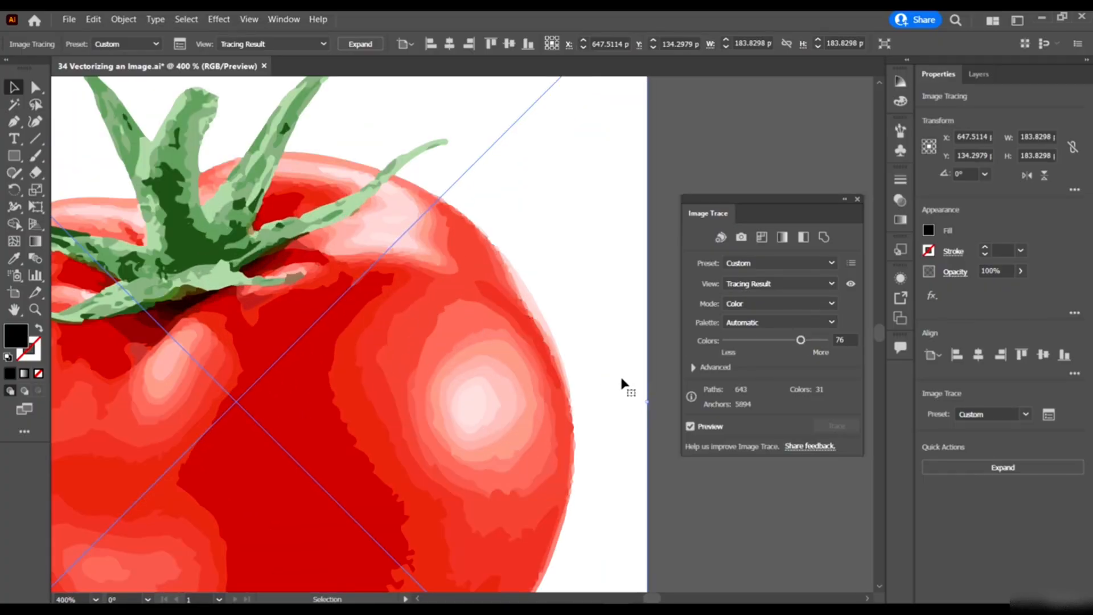
pyautogui.scroll(2, 522, 393)
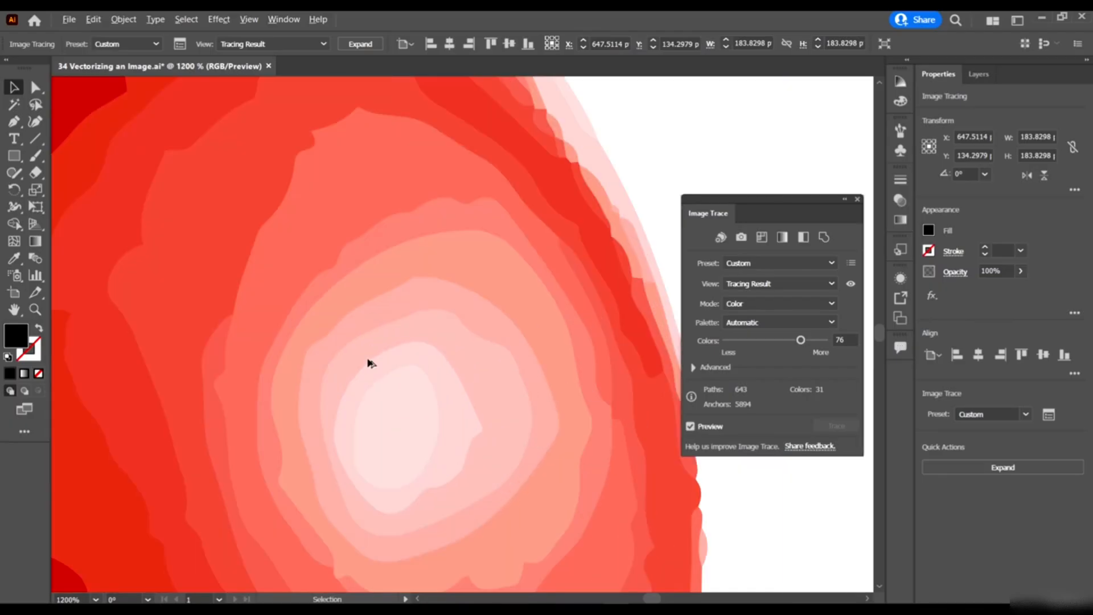
pyautogui.scroll(-5, 407, 361)
pyautogui.scroll(1, 273, 341)
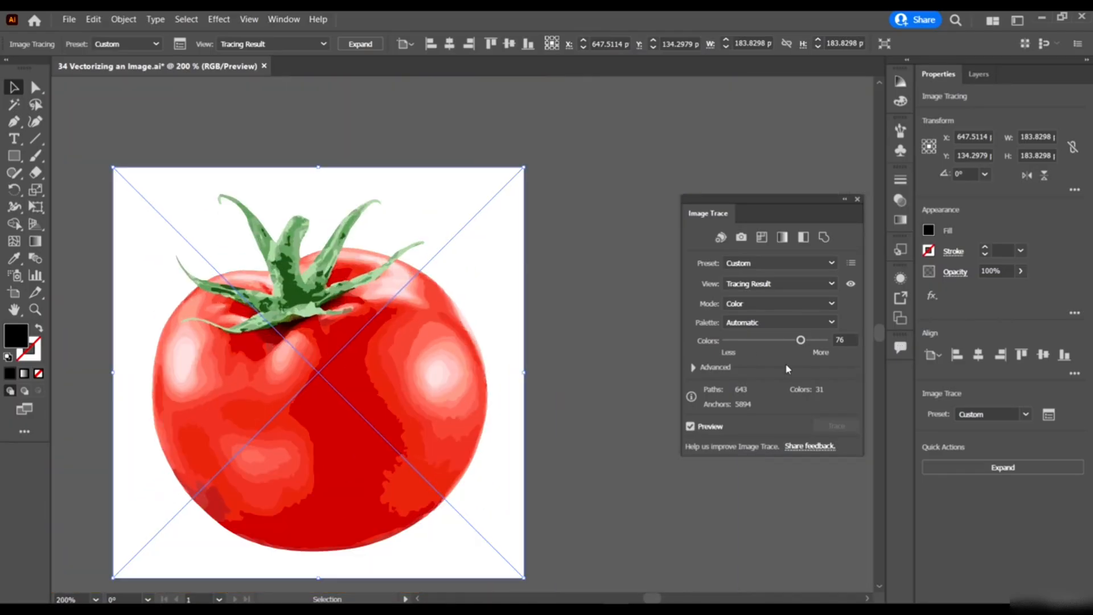
# - Try color amounts of 4 and 94 on the tomato trace and compare the level of detail
pyautogui.click(730, 340)
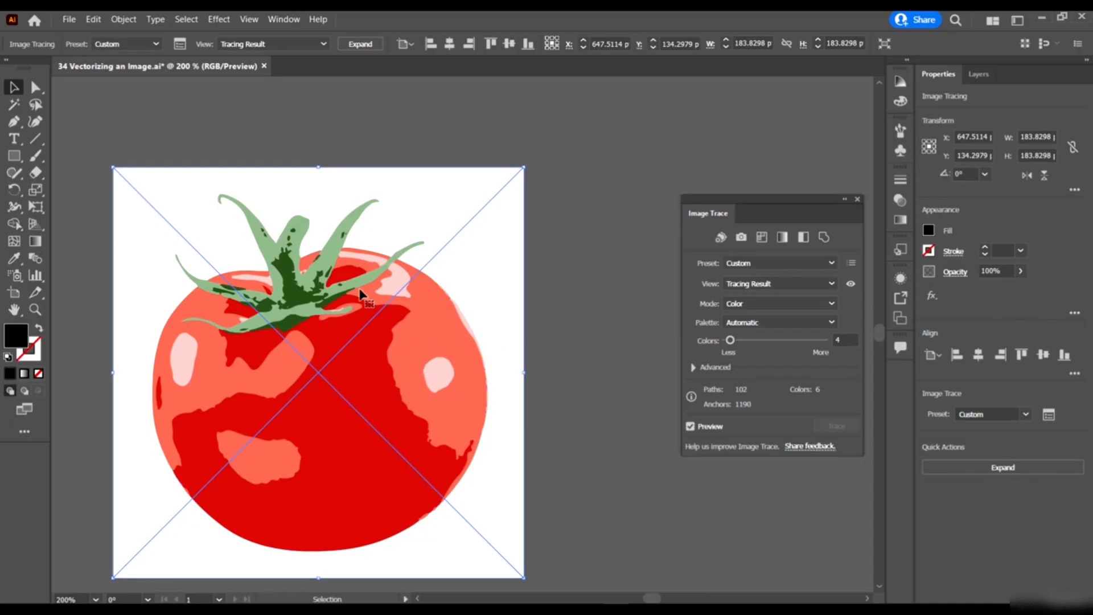
pyautogui.click(819, 340)
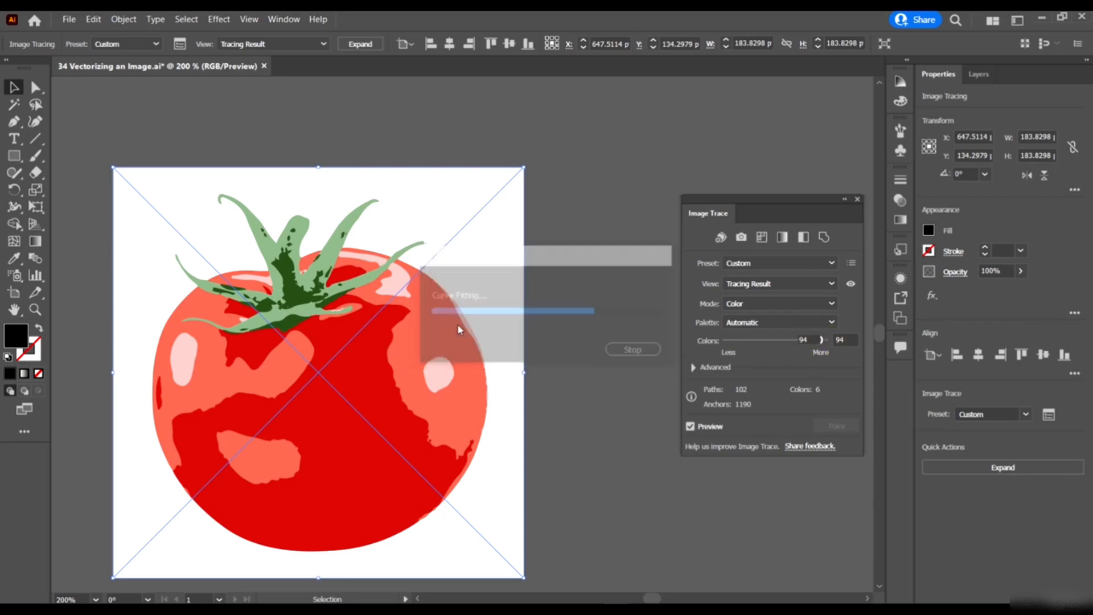
pyautogui.scroll(4, 437, 371)
pyautogui.scroll(-3, 436, 361)
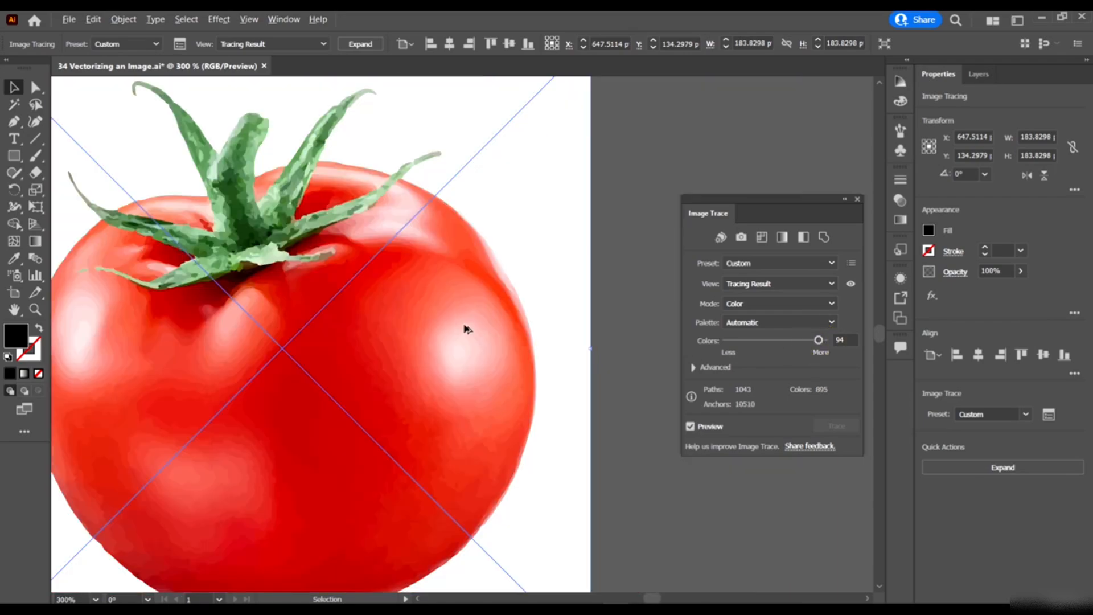
pyautogui.scroll(-3, 459, 348)
pyautogui.scroll(3, 457, 348)
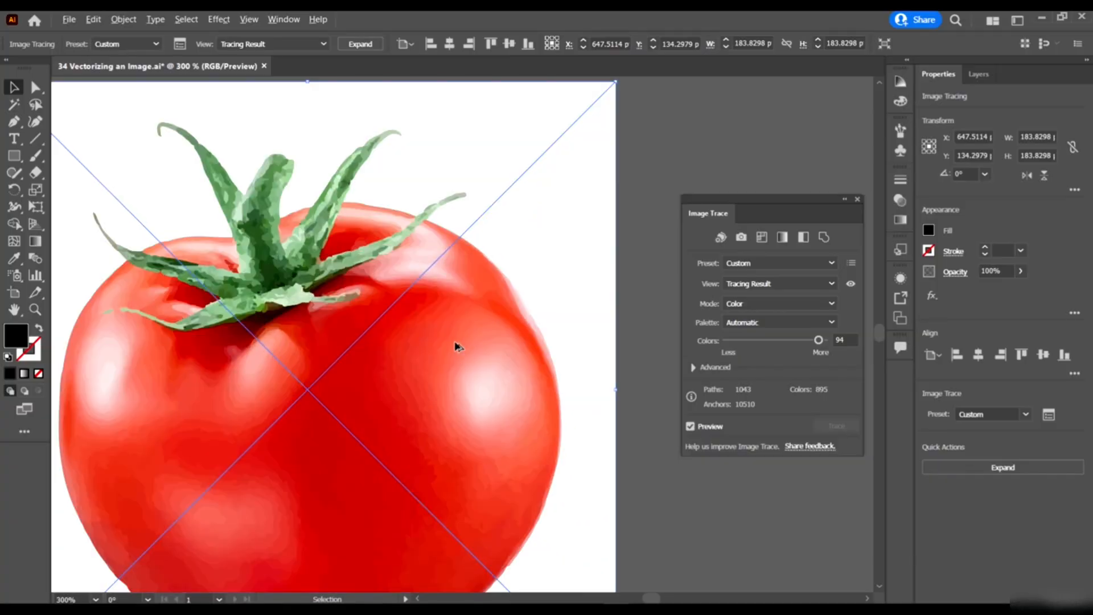
# - Retrace the tomato with the High Color preset and check the shading around its highlight
pyautogui.scroll(-1, 459, 347)
pyautogui.click(741, 237)
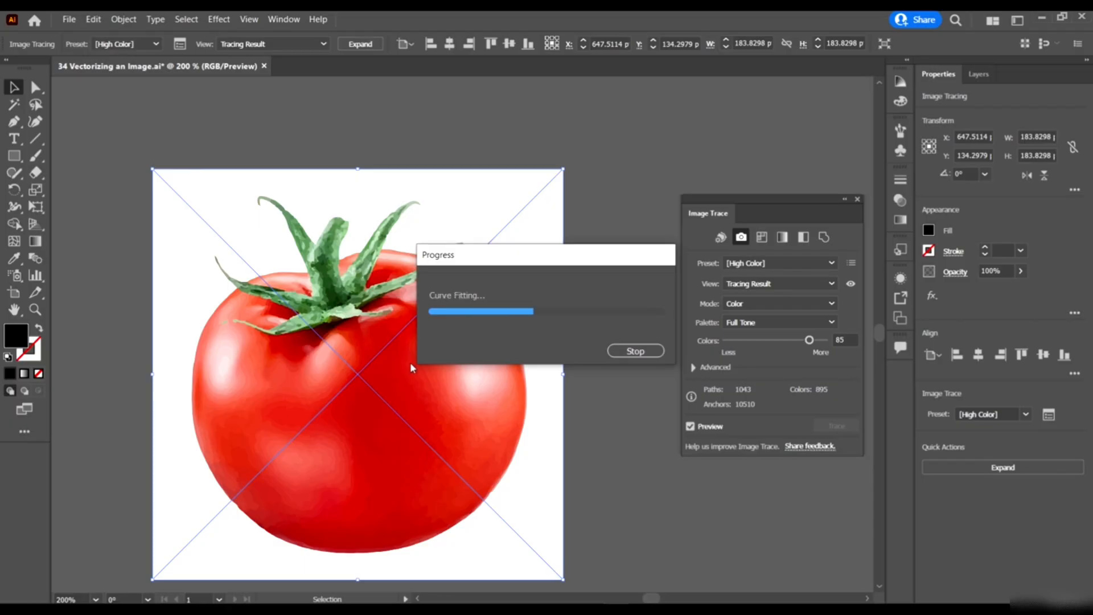
pyautogui.scroll(-3, 413, 364)
pyautogui.scroll(3, 429, 336)
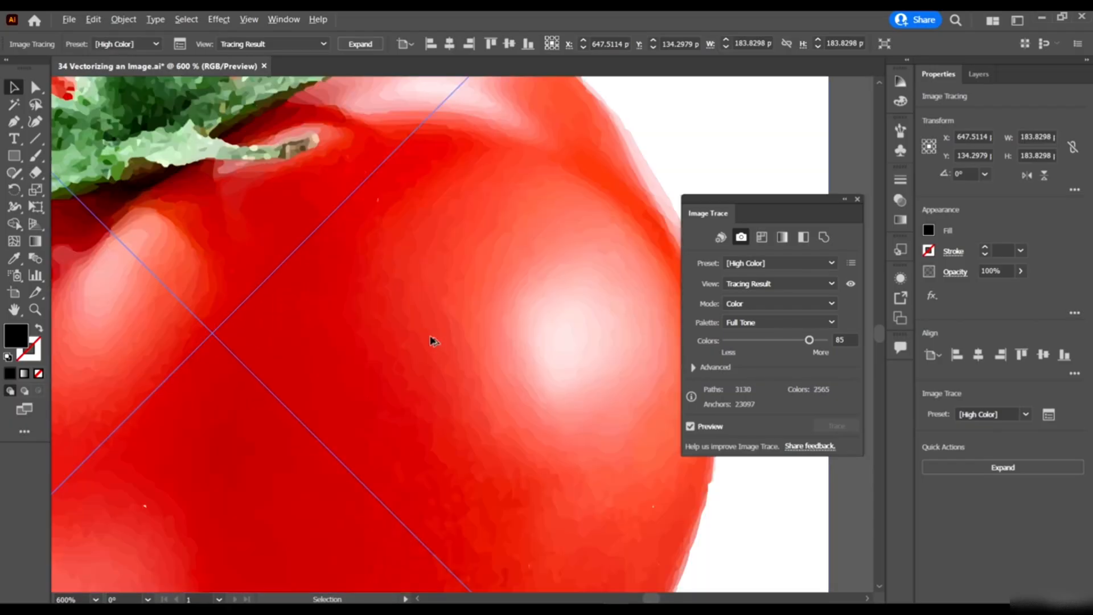
pyautogui.scroll(-2, 431, 337)
pyautogui.scroll(4, 501, 315)
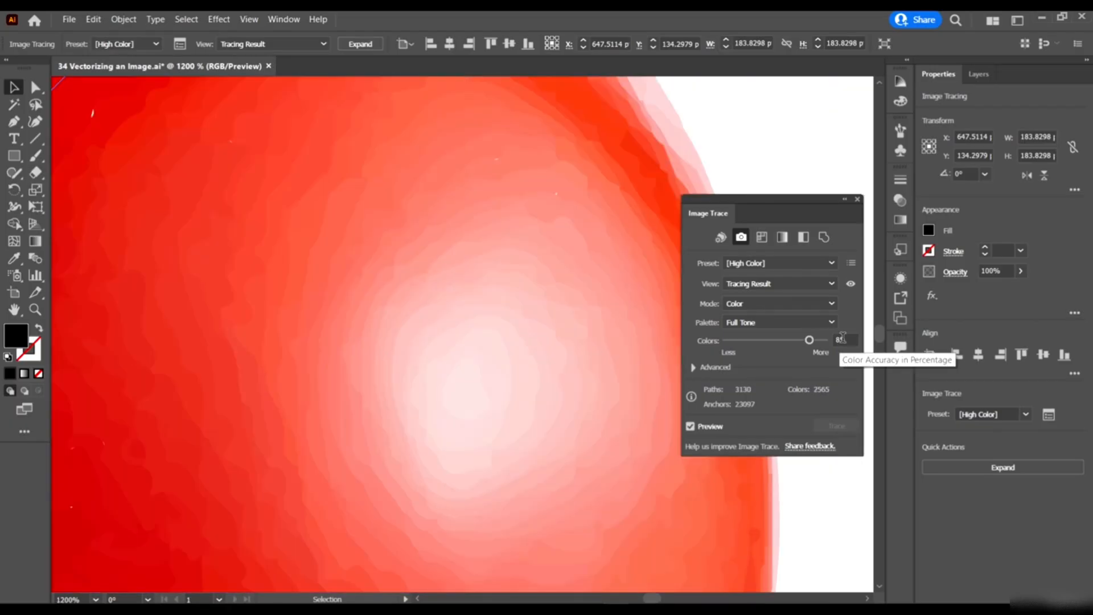
# - Examine the High Color trace of the tomato, comparing the stem and skin detail at close range and at normal size
pyautogui.scroll(-4, 512, 376)
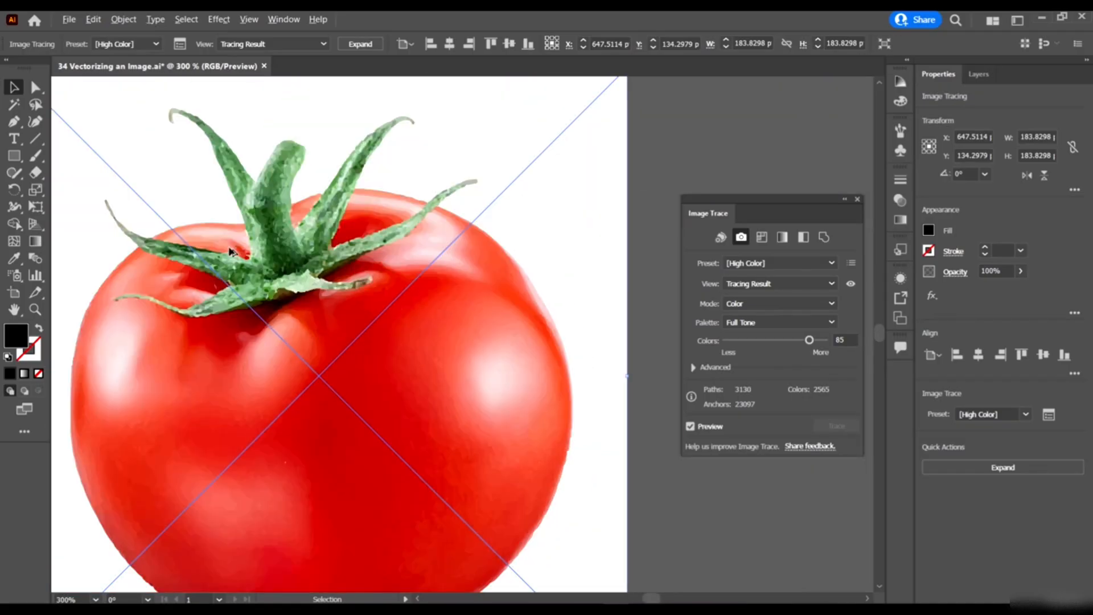
pyautogui.scroll(4, 261, 301)
pyautogui.scroll(-4, 308, 365)
pyautogui.scroll(-2, 373, 358)
pyautogui.scroll(-2, 378, 354)
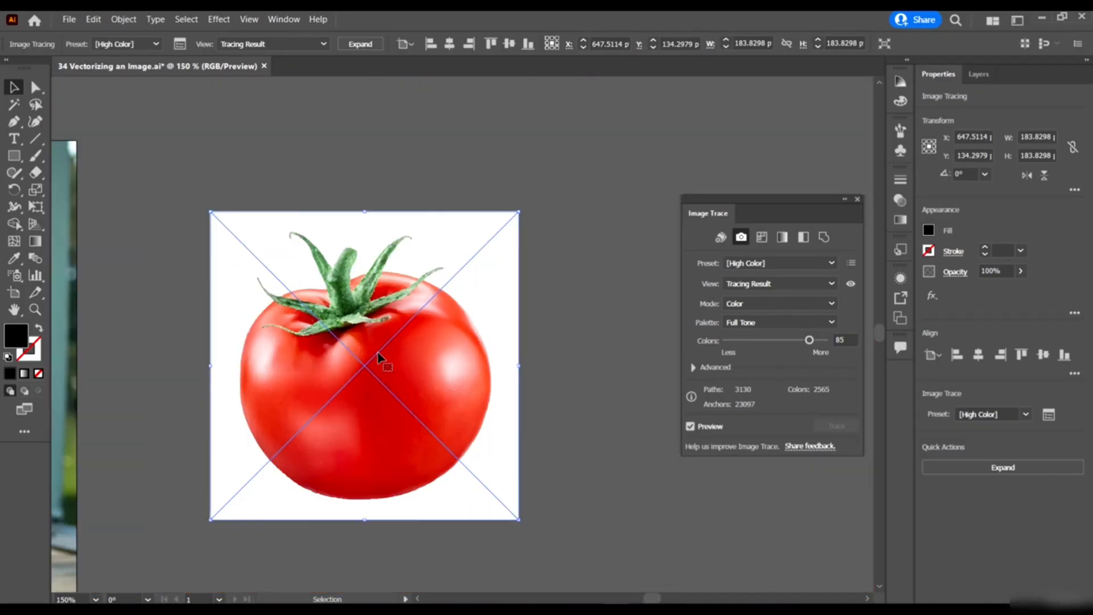
pyautogui.scroll(-1, 378, 356)
pyautogui.scroll(-2, 385, 378)
pyautogui.hscroll(-2, 483, 317)
pyautogui.scroll(1, 471, 311)
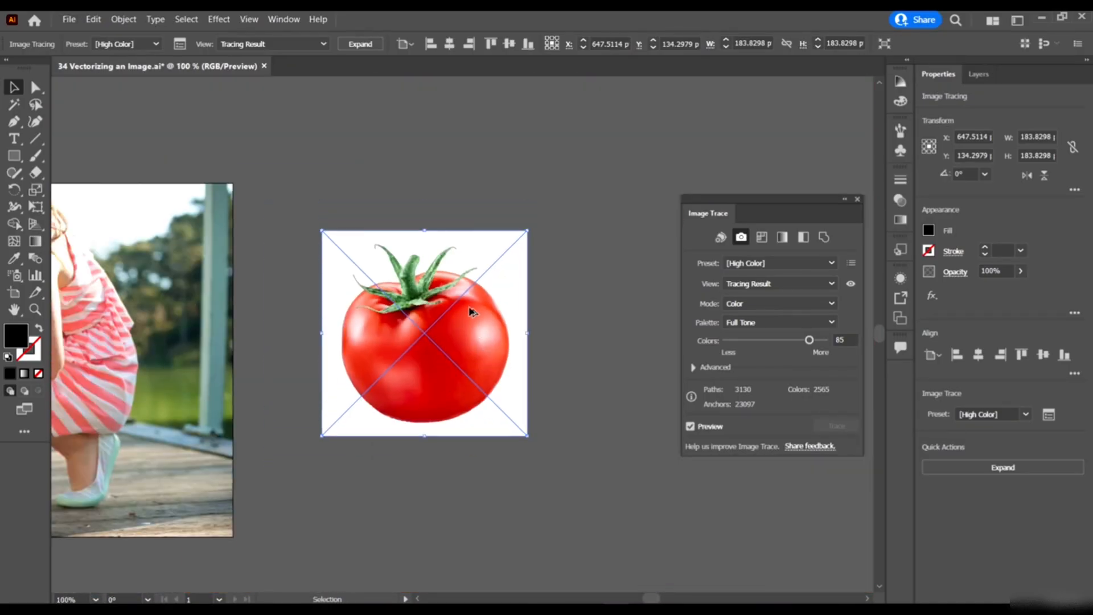
pyautogui.scroll(2, 471, 311)
pyautogui.scroll(-3, 449, 305)
pyautogui.scroll(3, 467, 335)
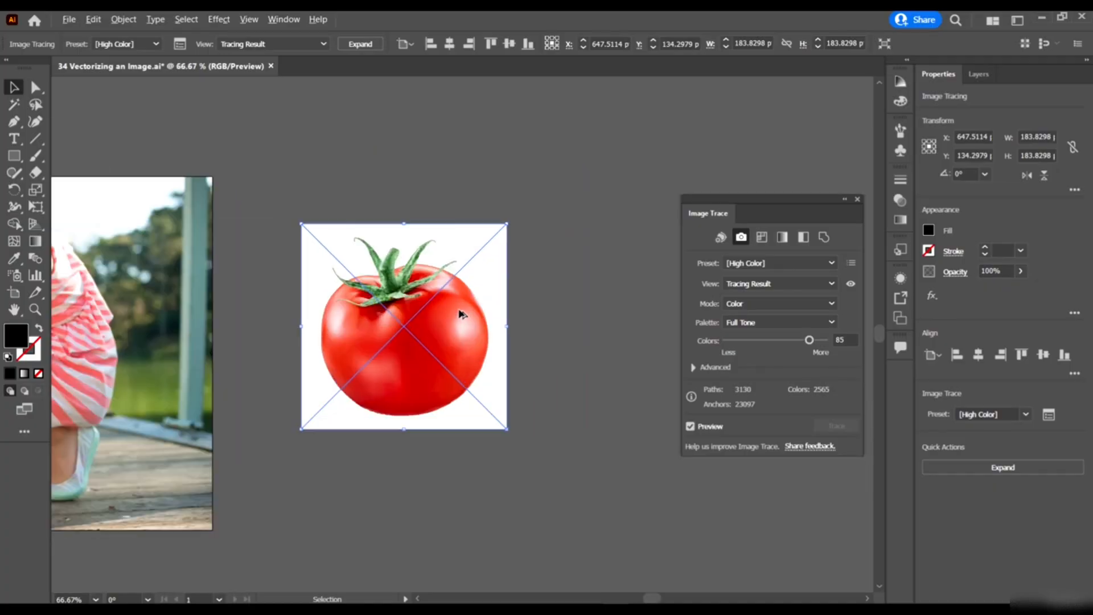
# - Retrace the tomato with the Low Color preset and again with the Grayscale preset to compare the results
pyautogui.click(763, 236)
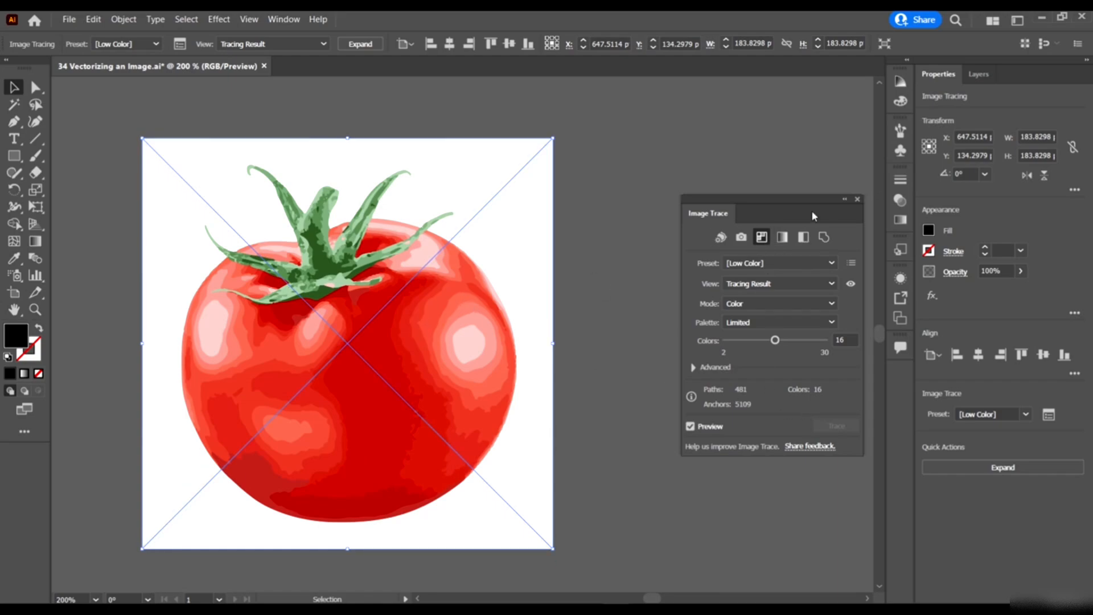
pyautogui.click(850, 339)
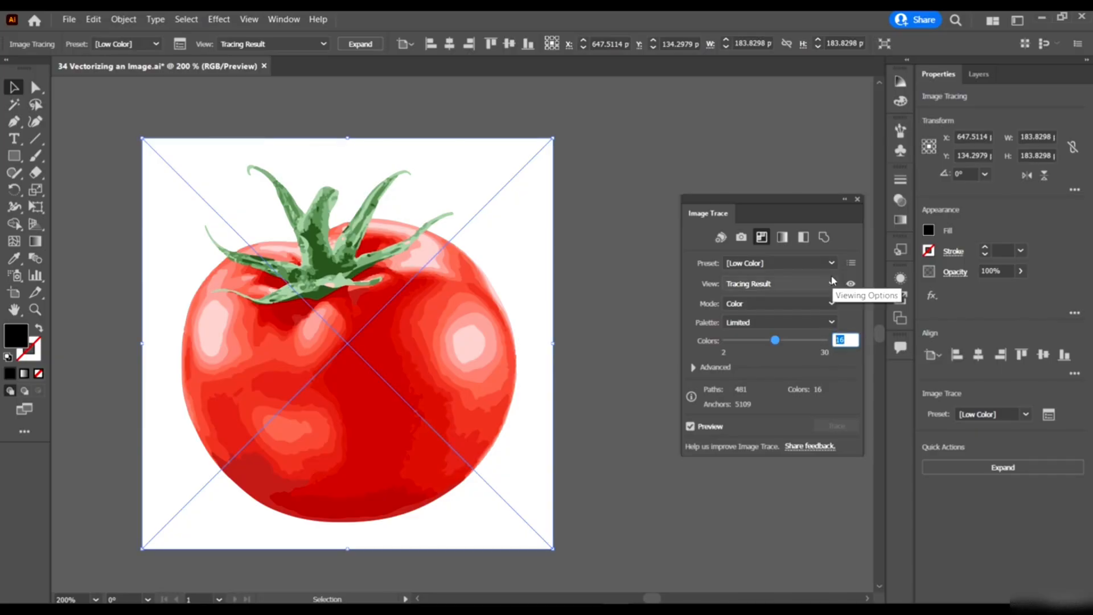
pyautogui.click(788, 242)
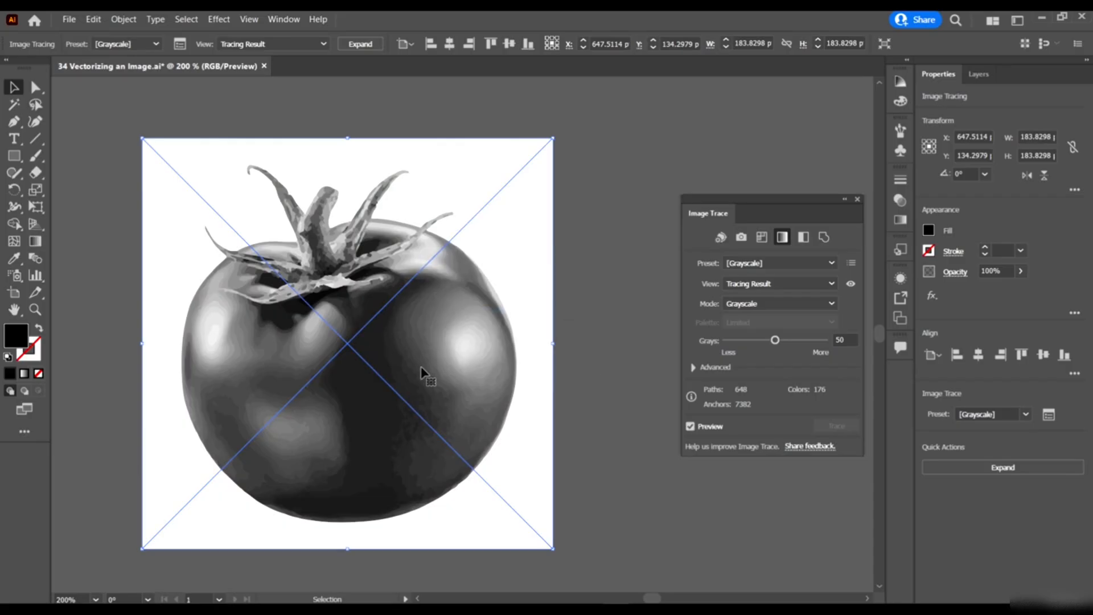
pyautogui.scroll(3, 473, 345)
pyautogui.scroll(-5, 473, 345)
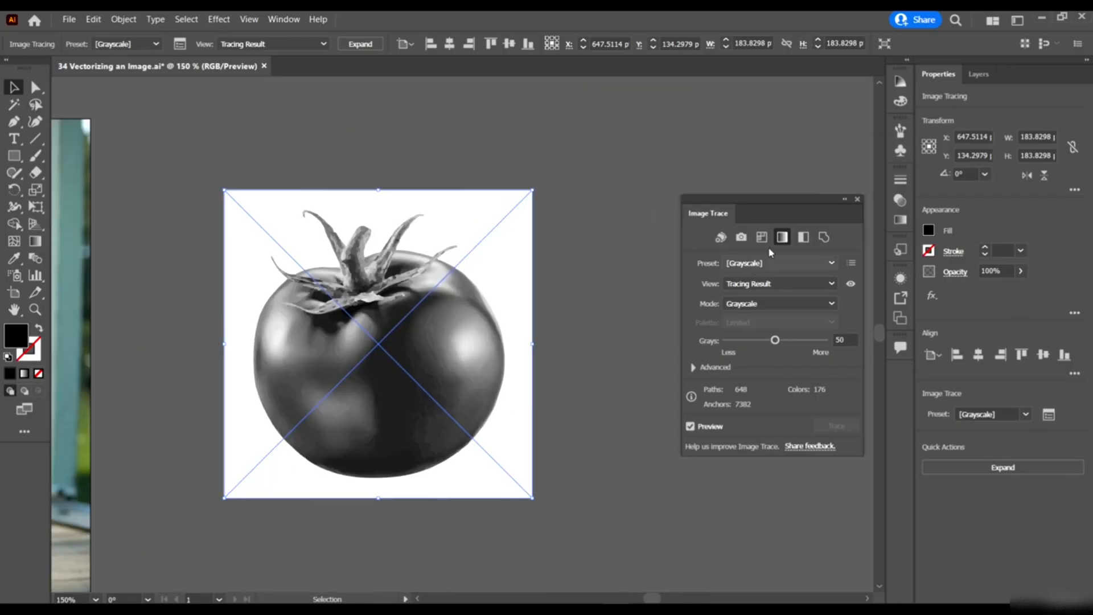
# - Retrace the tomato with the Black & White preset and again with the Outline preset
pyautogui.click(803, 236)
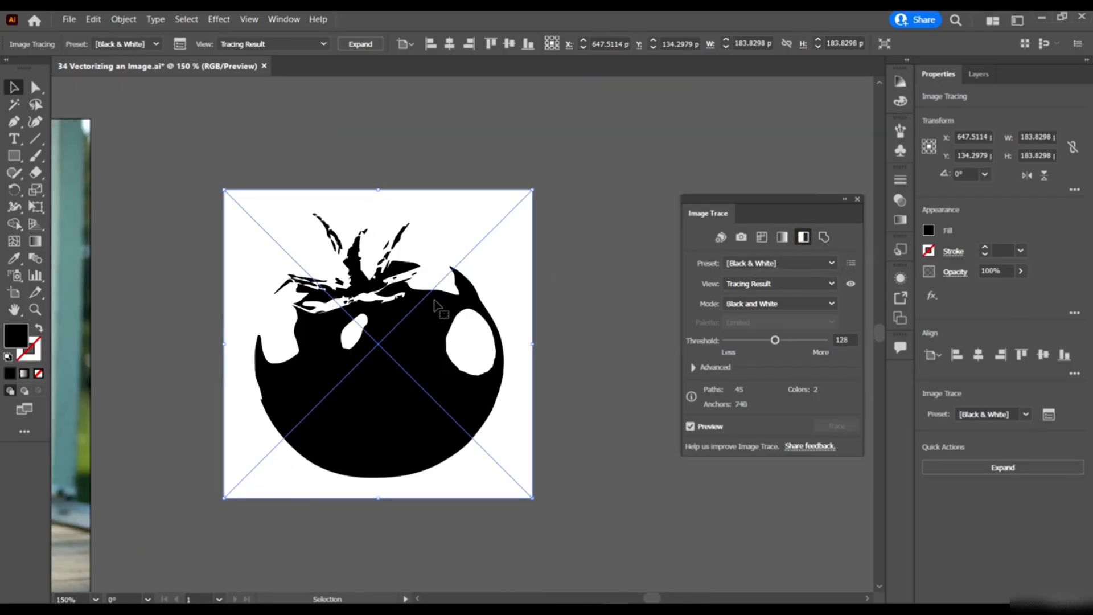
pyautogui.scroll(1, 398, 334)
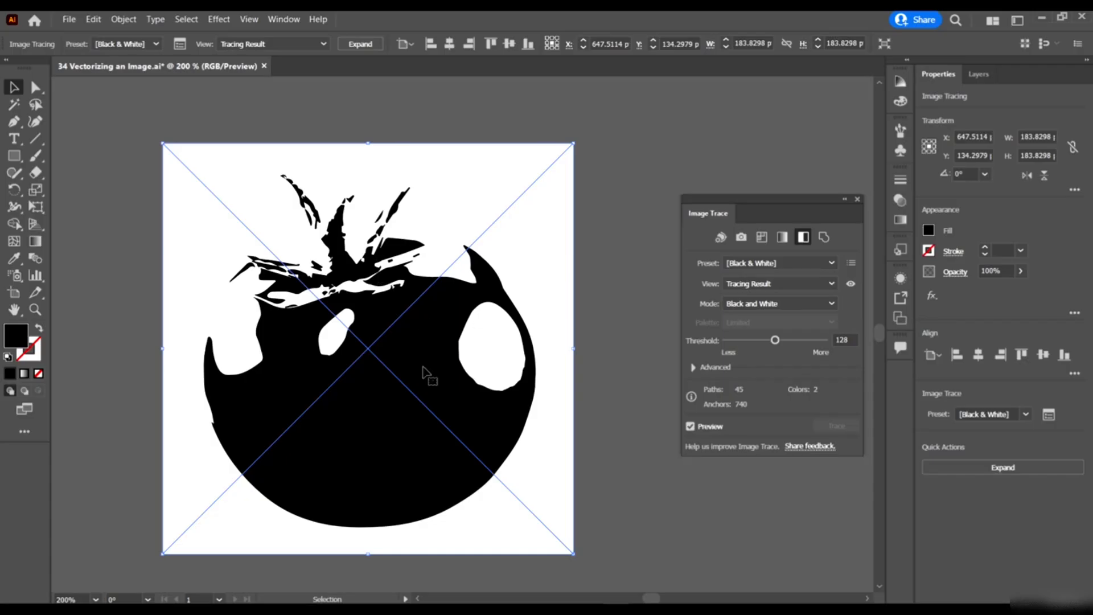
pyautogui.click(823, 236)
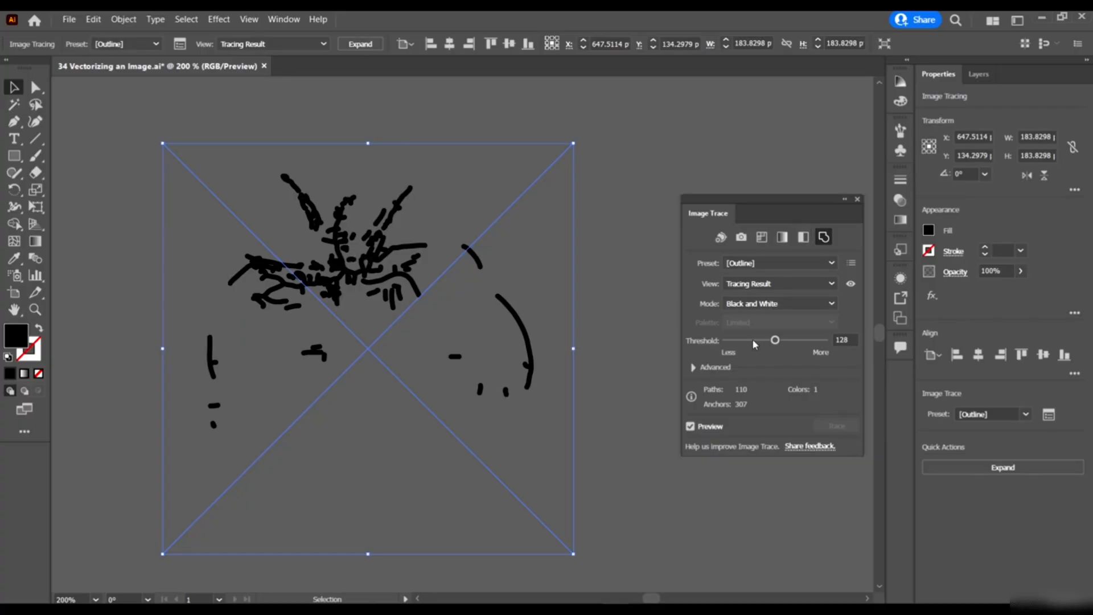
# - Retrace the tomato with Auto-Color and return it to the Default preset
pyautogui.click(720, 237)
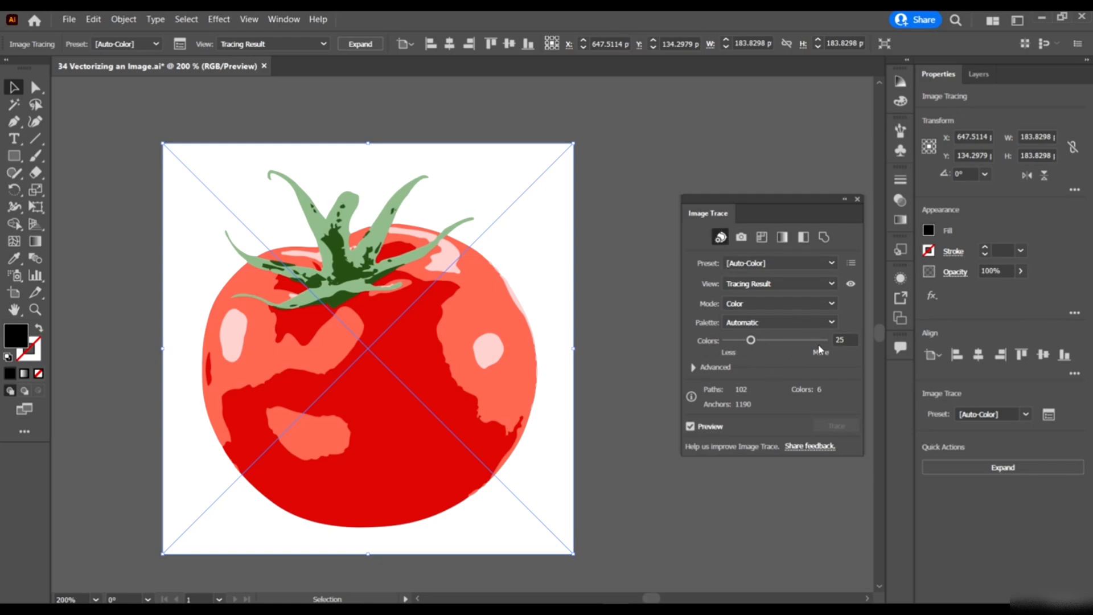
pyautogui.click(779, 262)
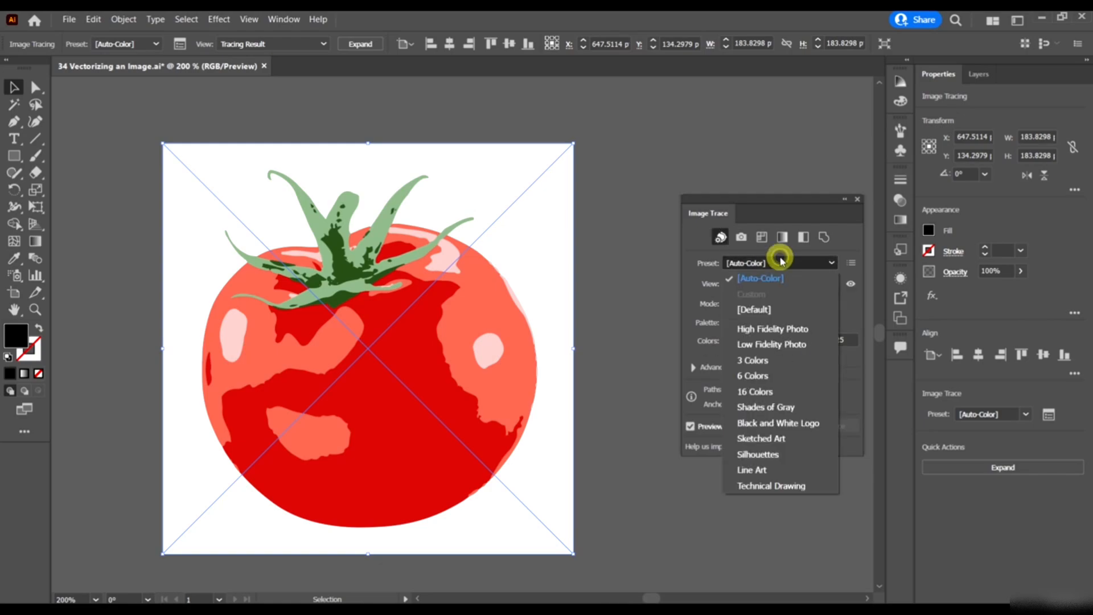
pyautogui.click(777, 306)
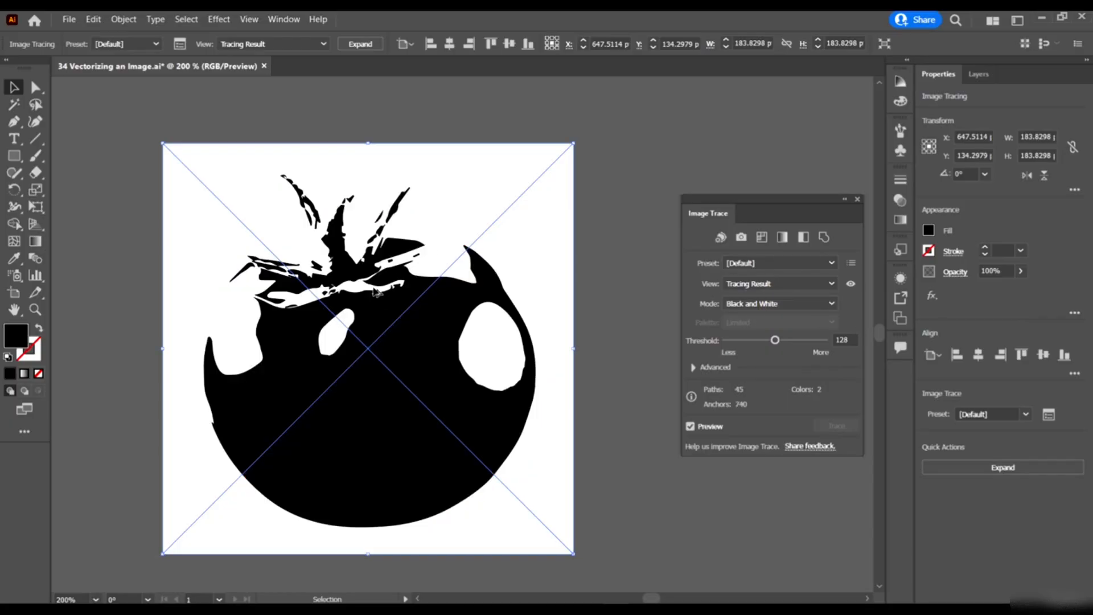
pyautogui.scroll(-1, 376, 292)
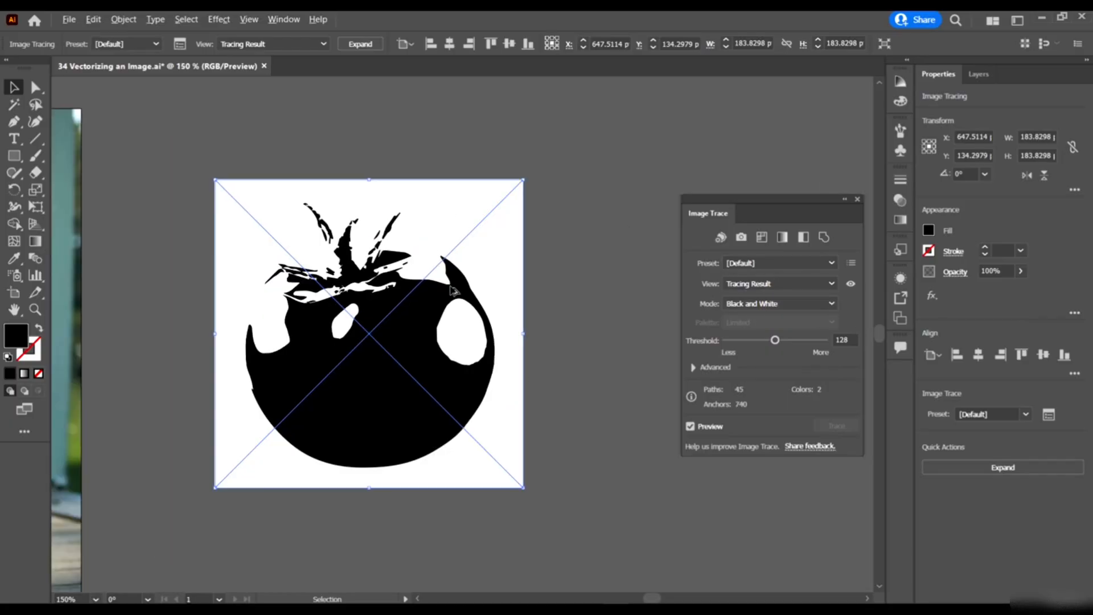
# - Adjust the tomato trace's black-and-white threshold, trying 105 and 20 before setting it to 181
pyautogui.click(759, 340)
pyautogui.moveTo(758, 340)
pyautogui.mouseDown()
pyautogui.moveTo(739, 339)
pyautogui.moveTo(808, 342)
pyautogui.moveTo(764, 339)
pyautogui.mouseUp()
pyautogui.click(809, 341)
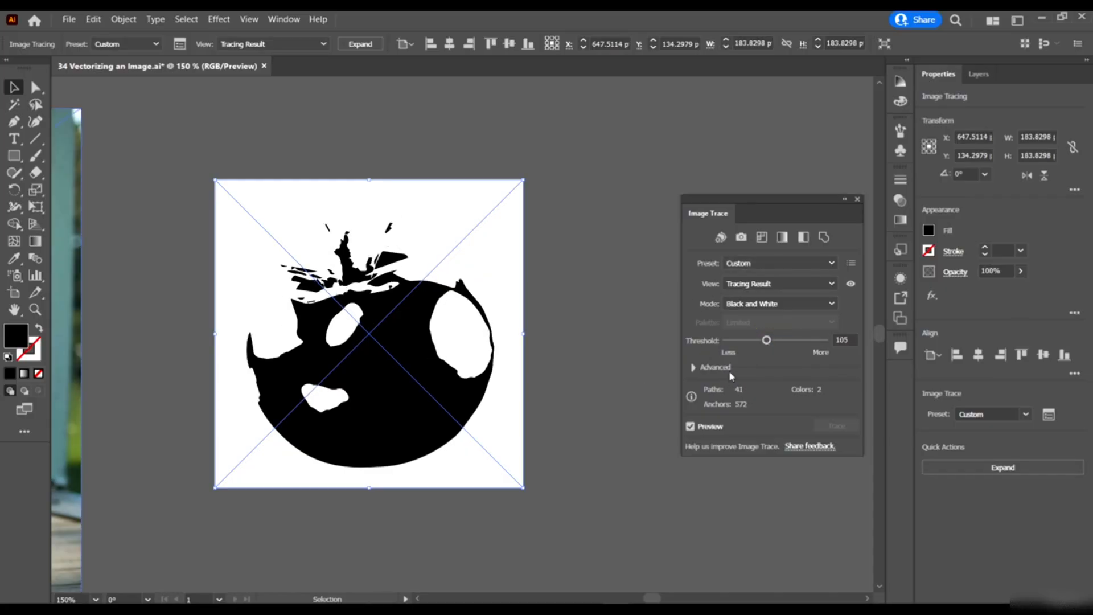
pyautogui.moveTo(733, 341); pyautogui.dragTo(733, 342)
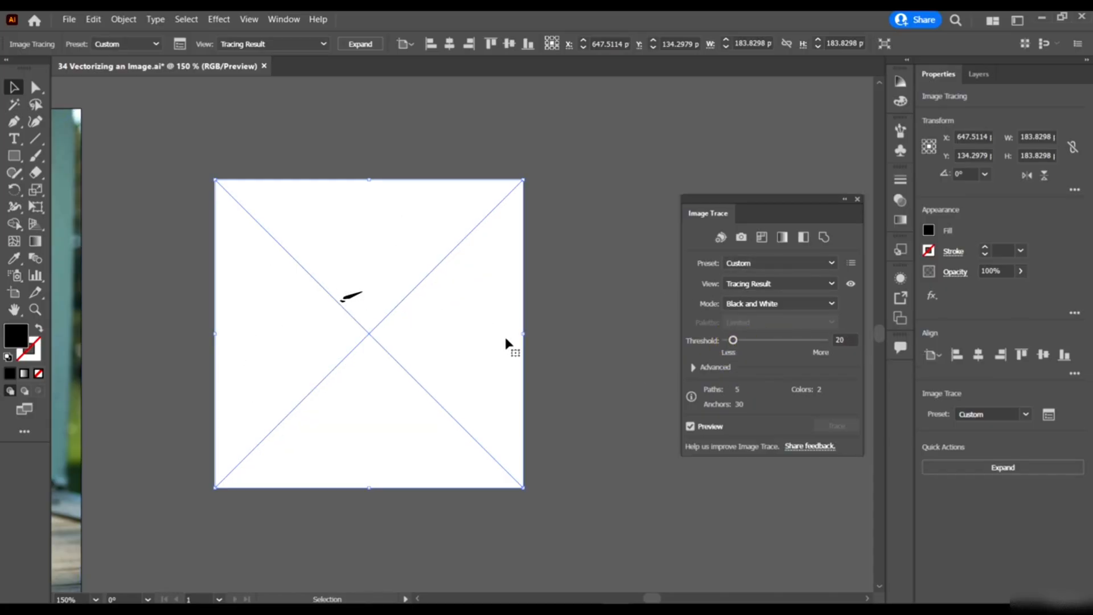
pyautogui.click(798, 340)
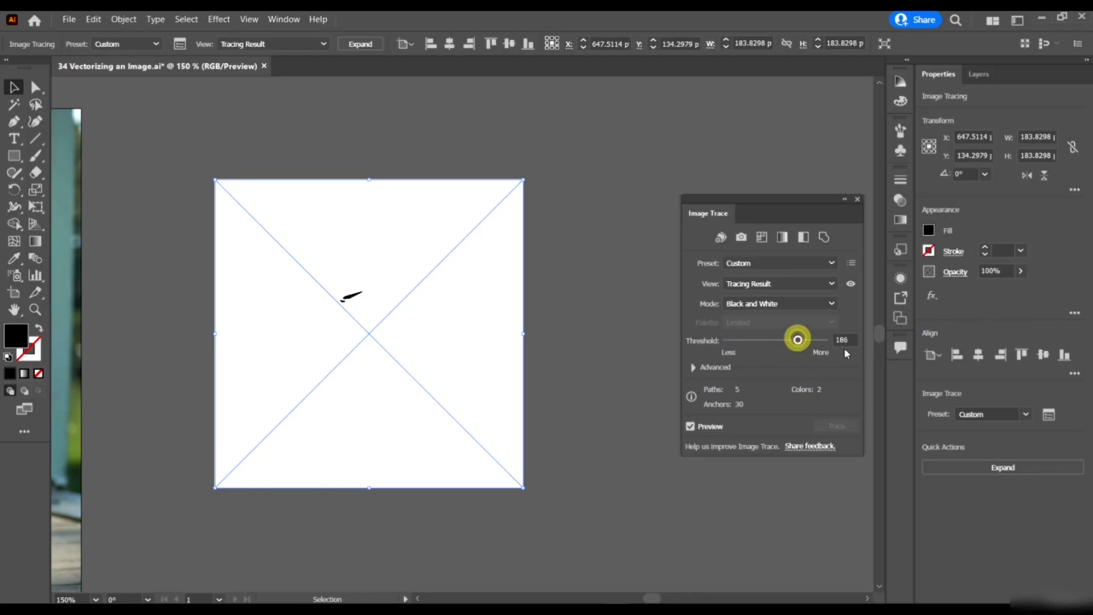
pyautogui.moveTo(818, 340); pyautogui.dragTo(793, 339)
# - Review the available tracing presets and return the tomato trace to the Default preset
pyautogui.click(759, 263)
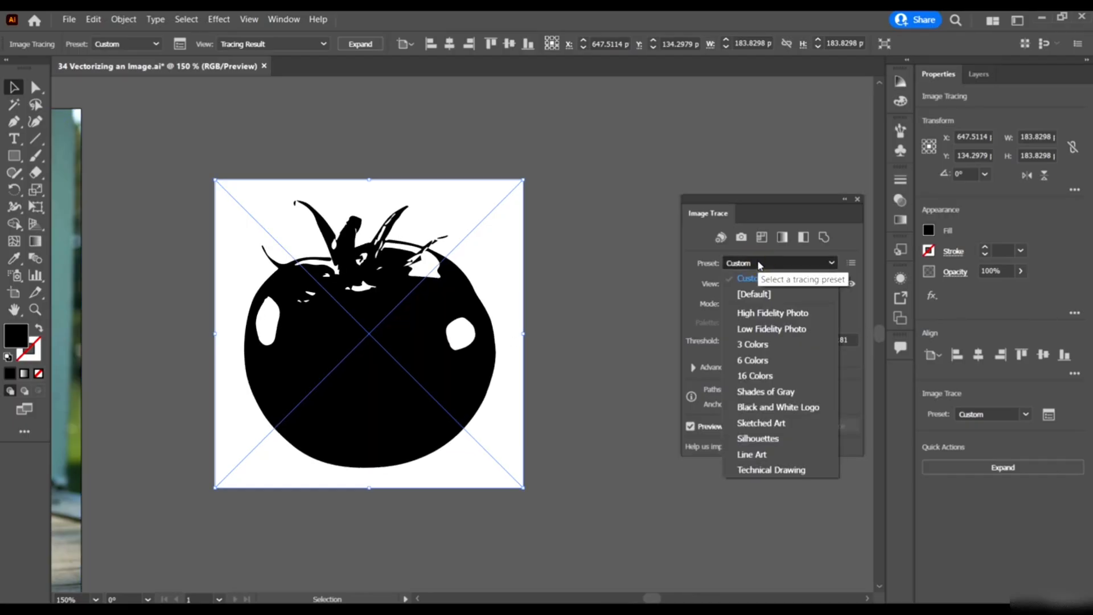
pyautogui.click(758, 263)
pyautogui.click(765, 261)
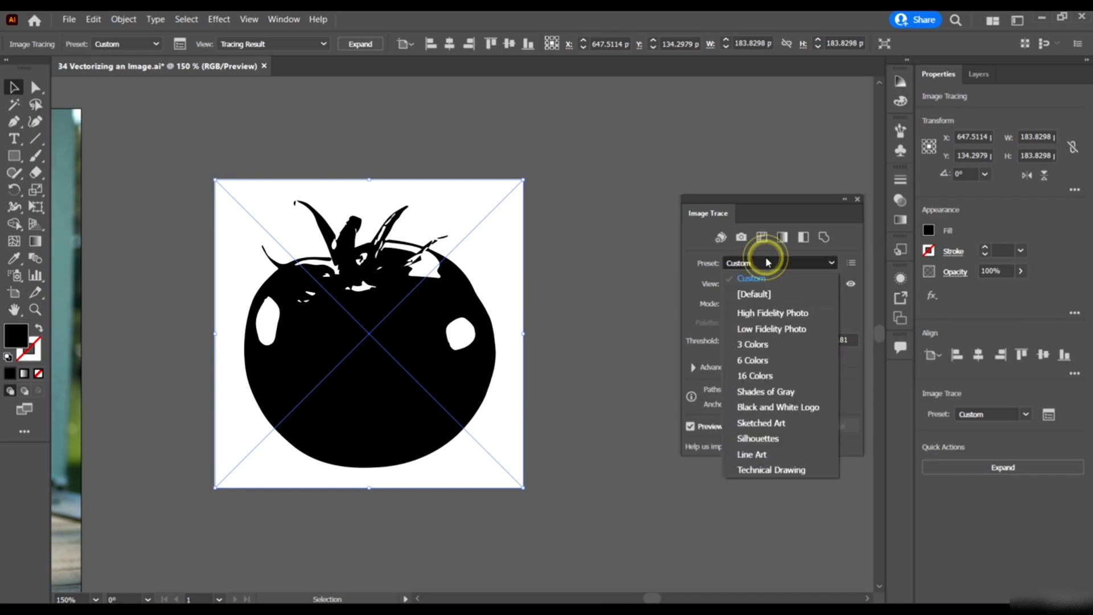
pyautogui.click(765, 261)
pyautogui.click(767, 262)
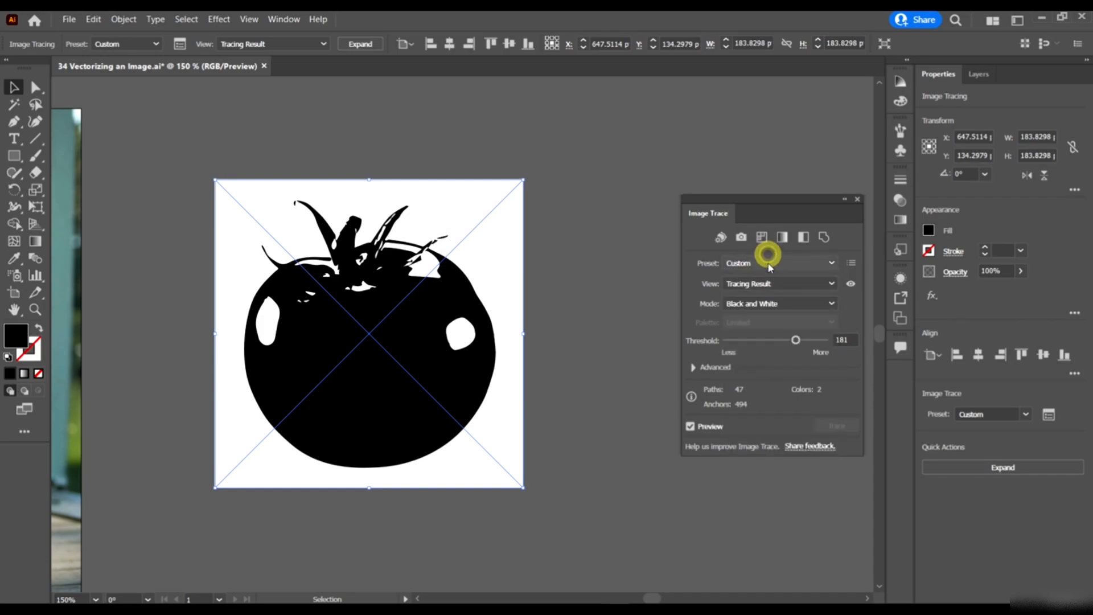
pyautogui.click(776, 289)
# - Display the tomato as Tracing Result with Outlines and examine the contours around the stem and highlights
pyautogui.click(779, 285)
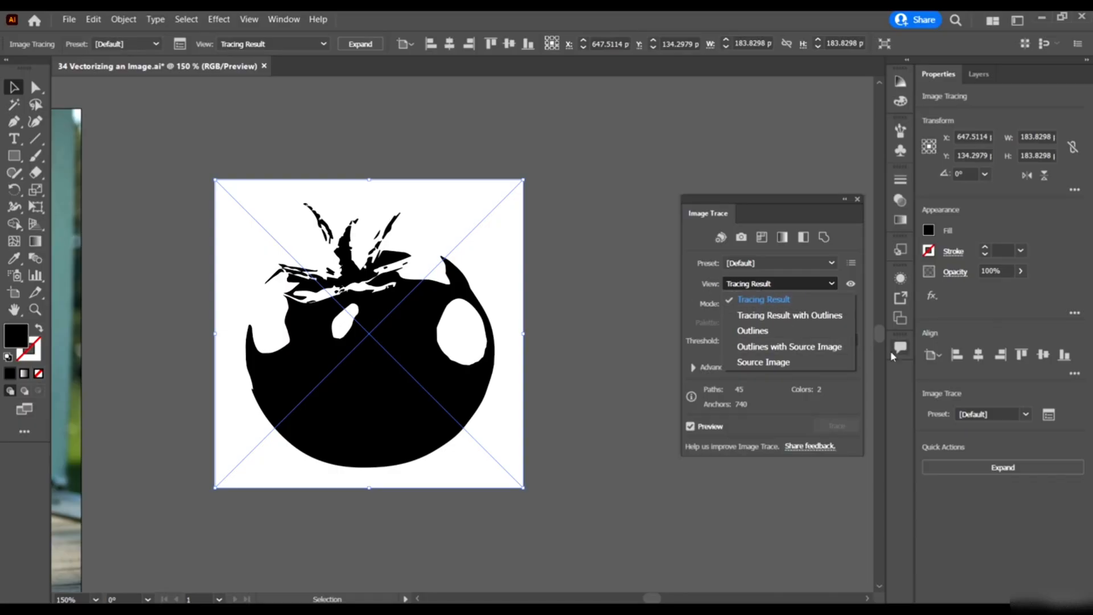
pyautogui.click(781, 316)
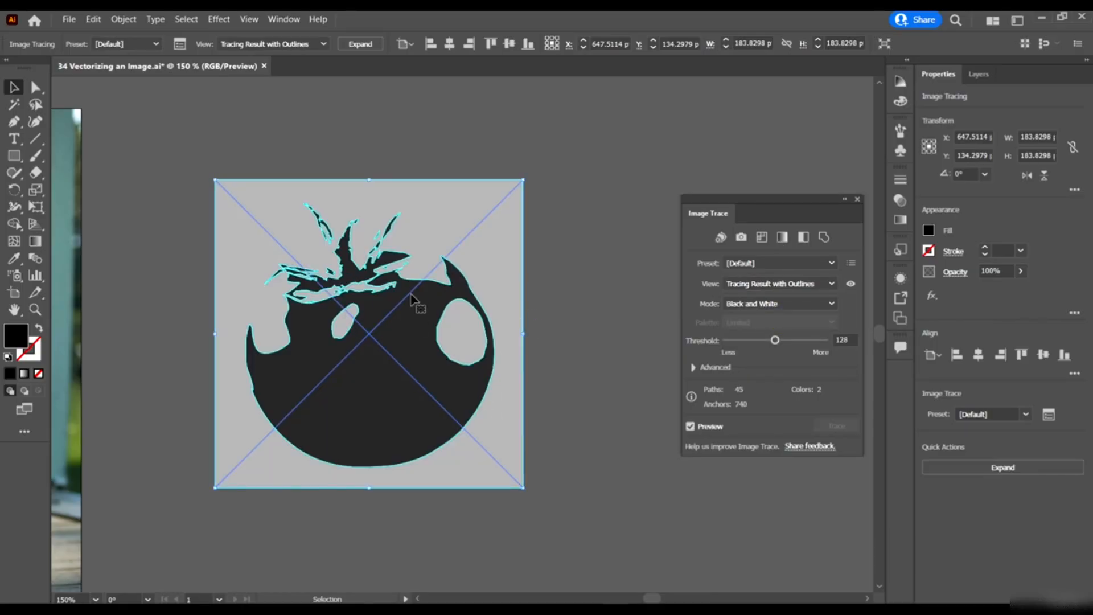
pyautogui.scroll(2, 333, 265)
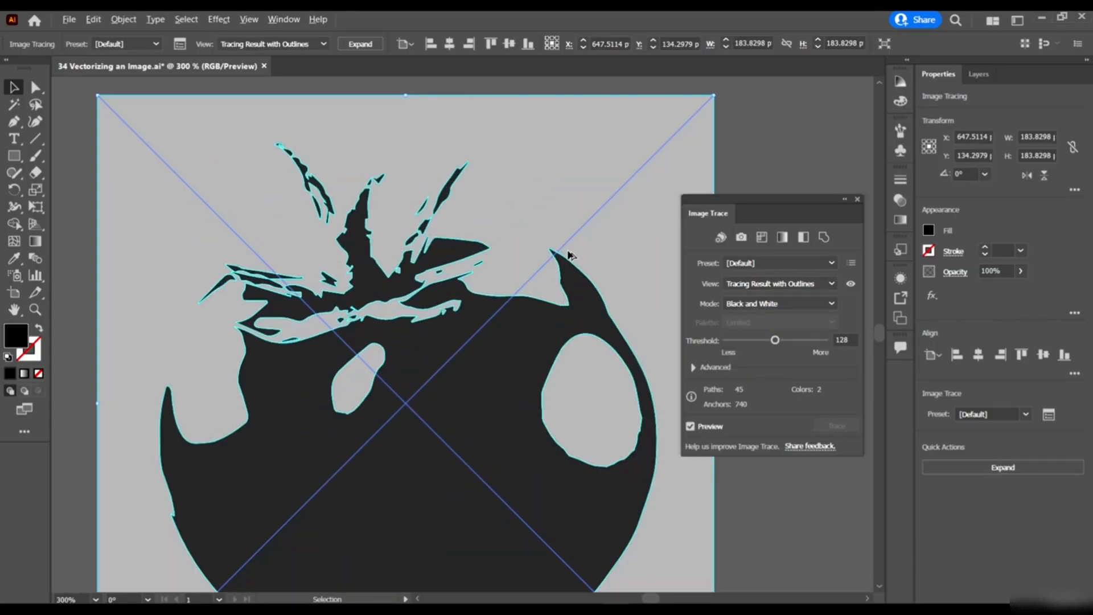
pyautogui.scroll(2, 569, 254)
pyautogui.scroll(-2, 445, 199)
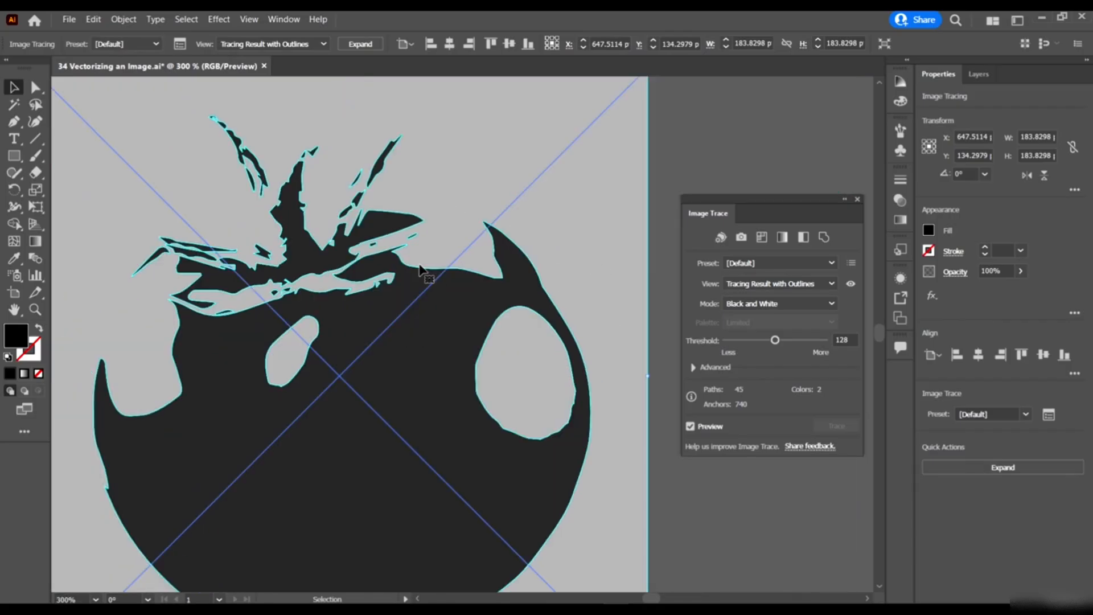
pyautogui.scroll(-1, 424, 273)
# - View the trace as Outlines and as Outlines with Source Image, and compare the contours with the photo around the stem
pyautogui.click(786, 284)
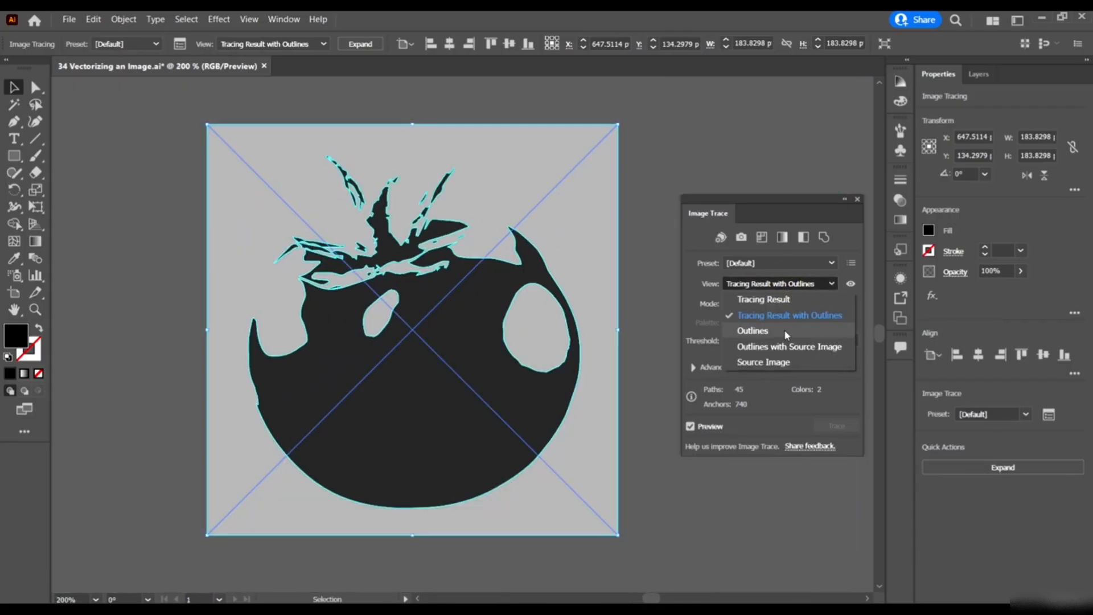
pyautogui.click(784, 329)
pyautogui.click(761, 283)
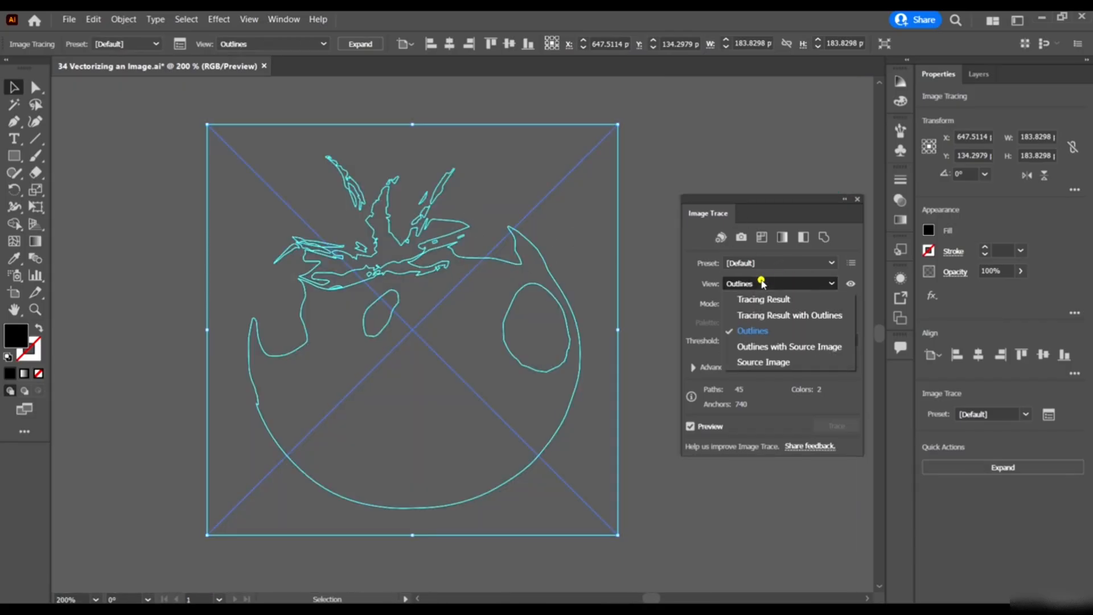
pyautogui.click(782, 347)
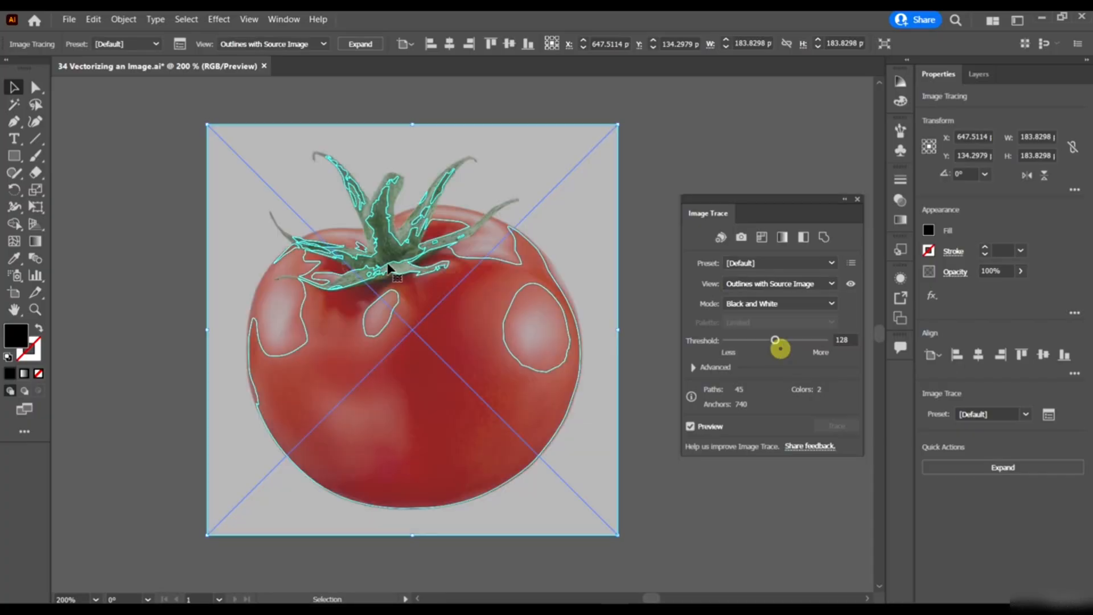
pyautogui.scroll(3, 358, 196)
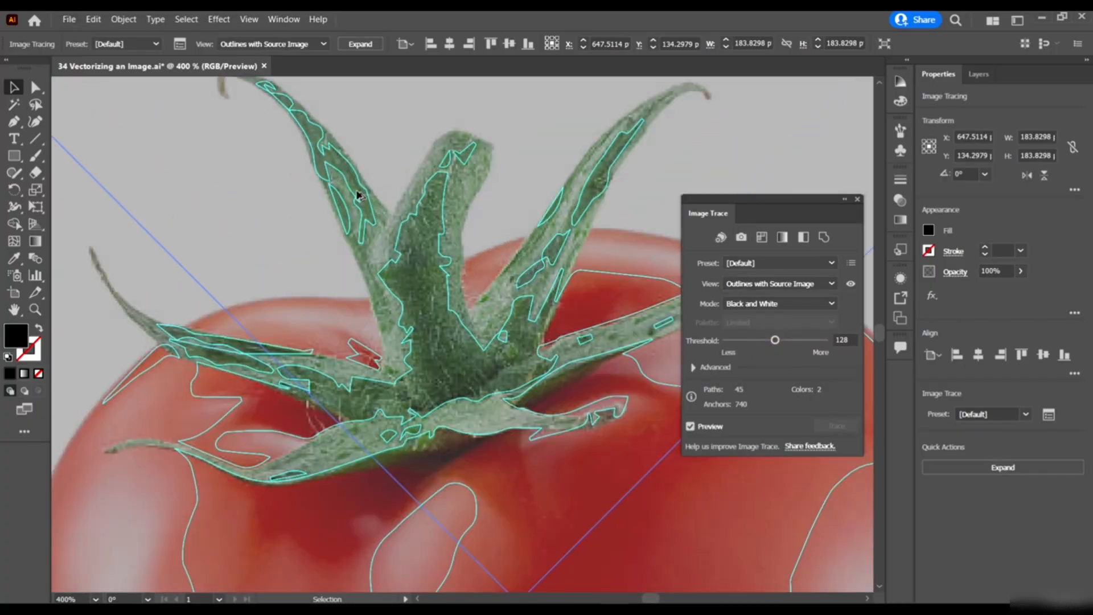
pyautogui.scroll(-4, 436, 177)
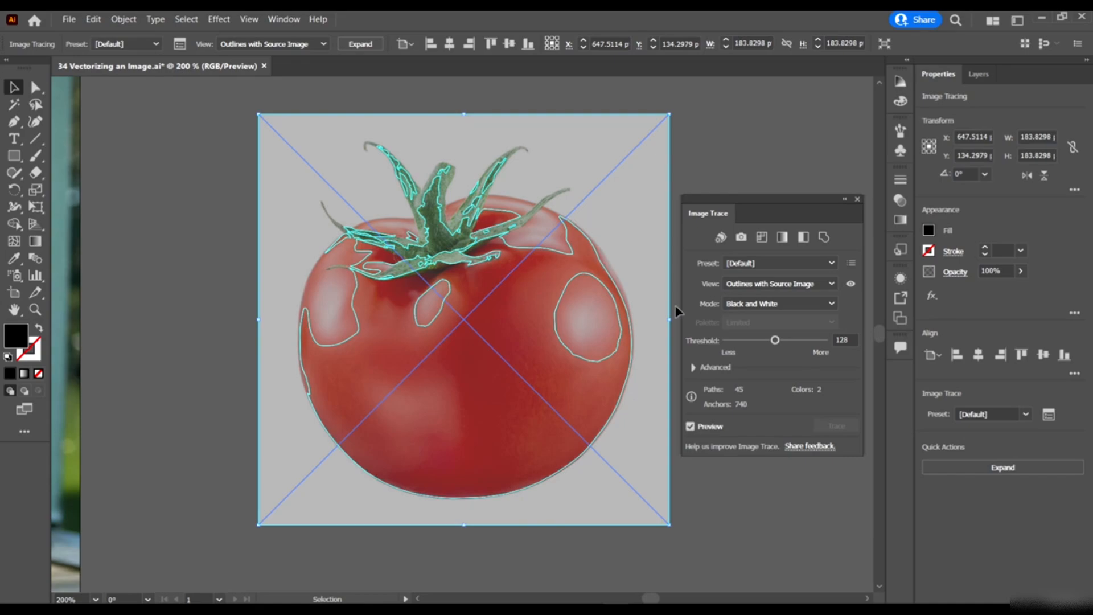
# - Show only the Source Image of the tomato and switch the view back to Tracing Result
pyautogui.click(788, 284)
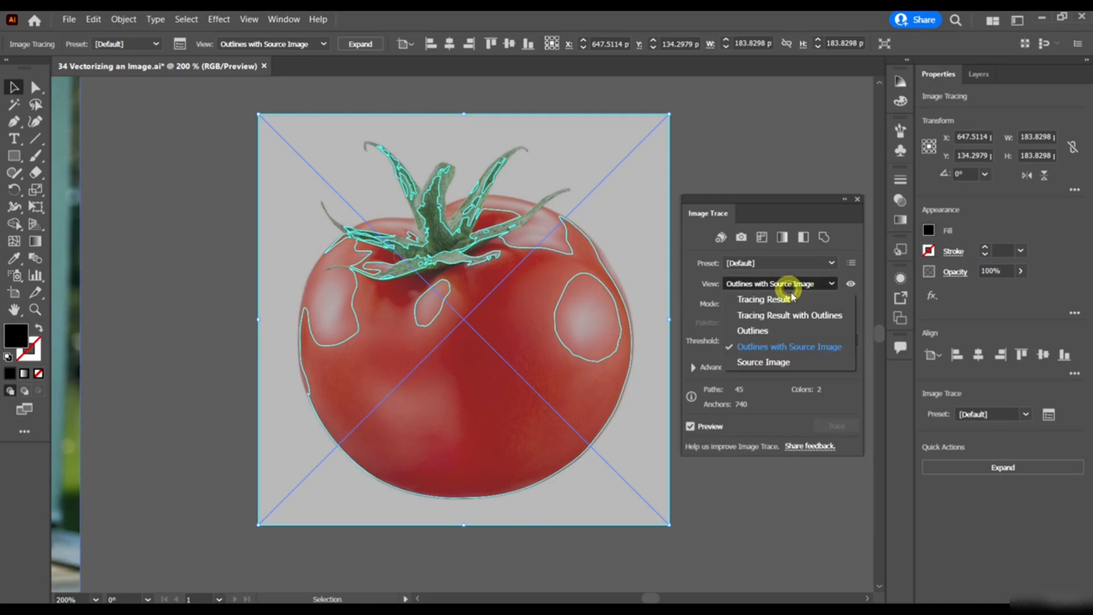
pyautogui.click(790, 362)
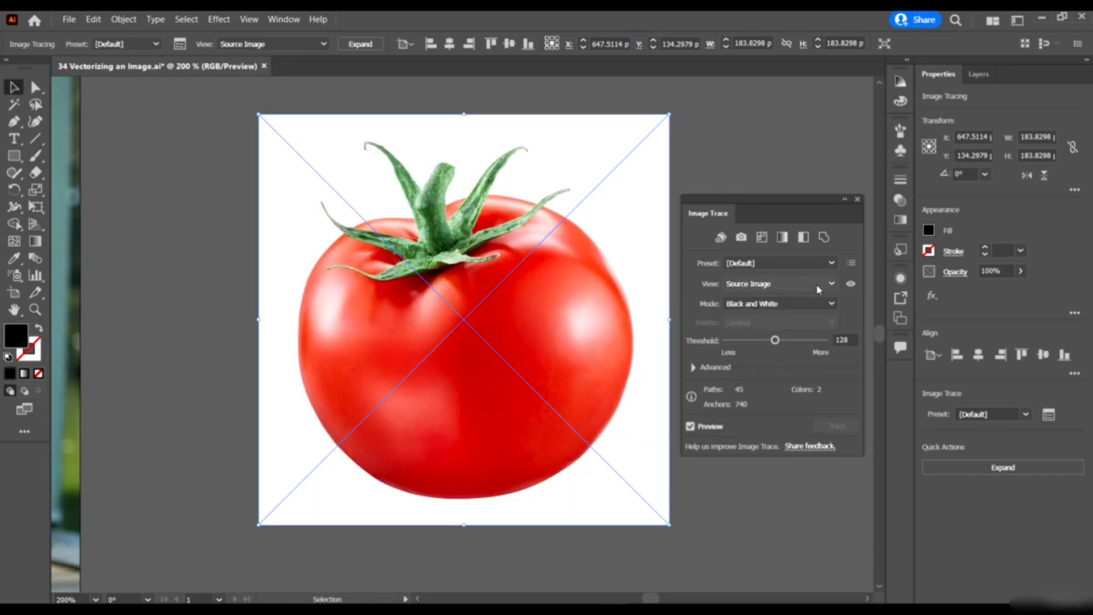
pyautogui.click(757, 284)
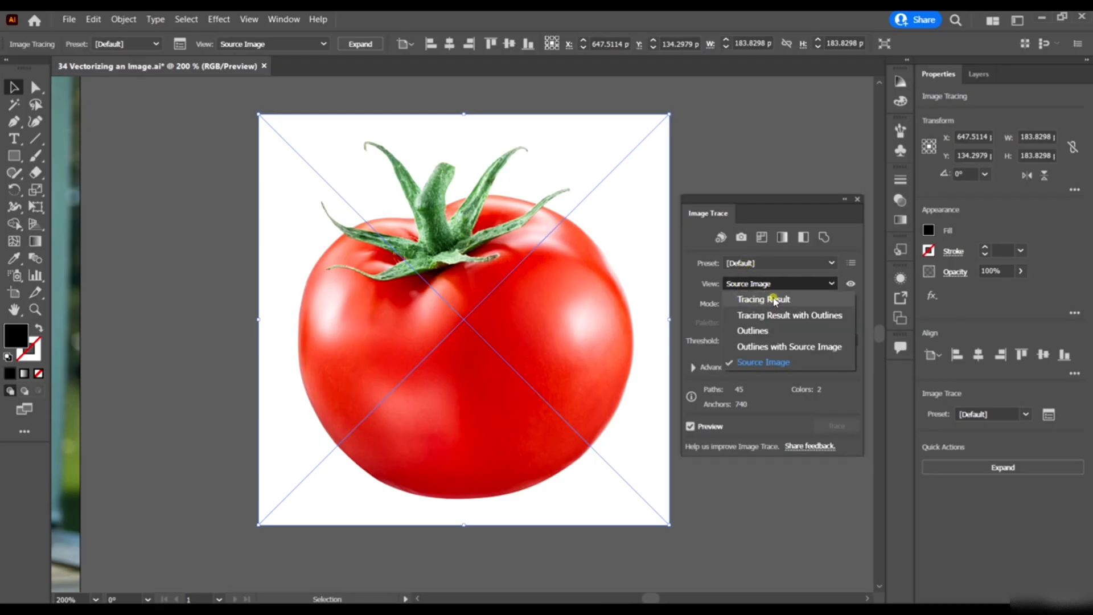
pyautogui.click(774, 300)
# - Temporarily reveal the source image several times to compare it with the tracing result
pyautogui.click(851, 285)
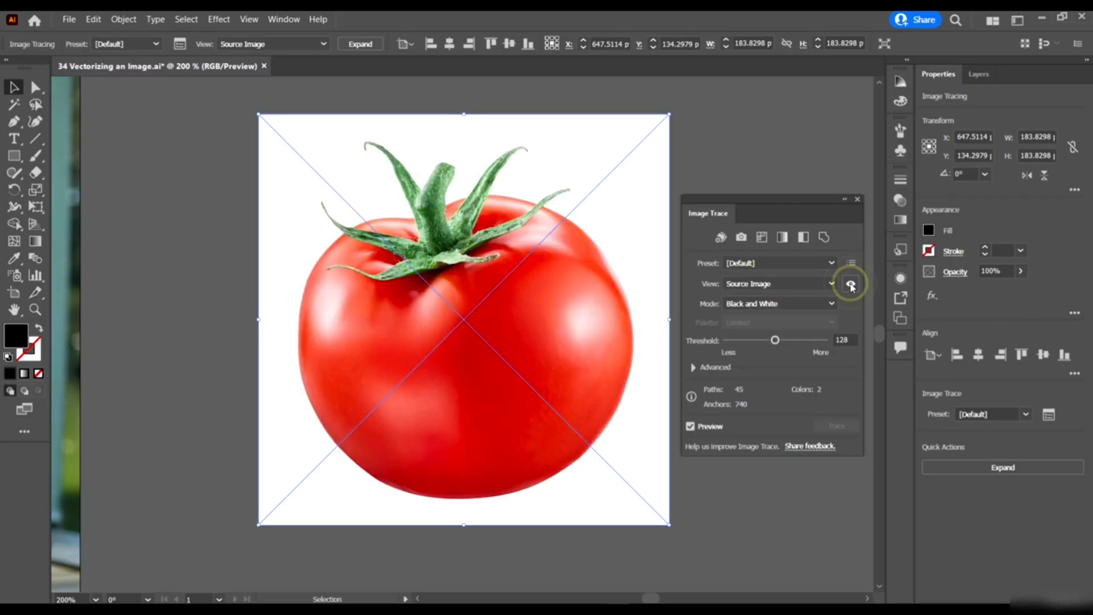
pyautogui.click(852, 285)
pyautogui.click(855, 286)
pyautogui.click(853, 286)
pyautogui.click(853, 285)
pyautogui.click(853, 286)
pyautogui.click(854, 286)
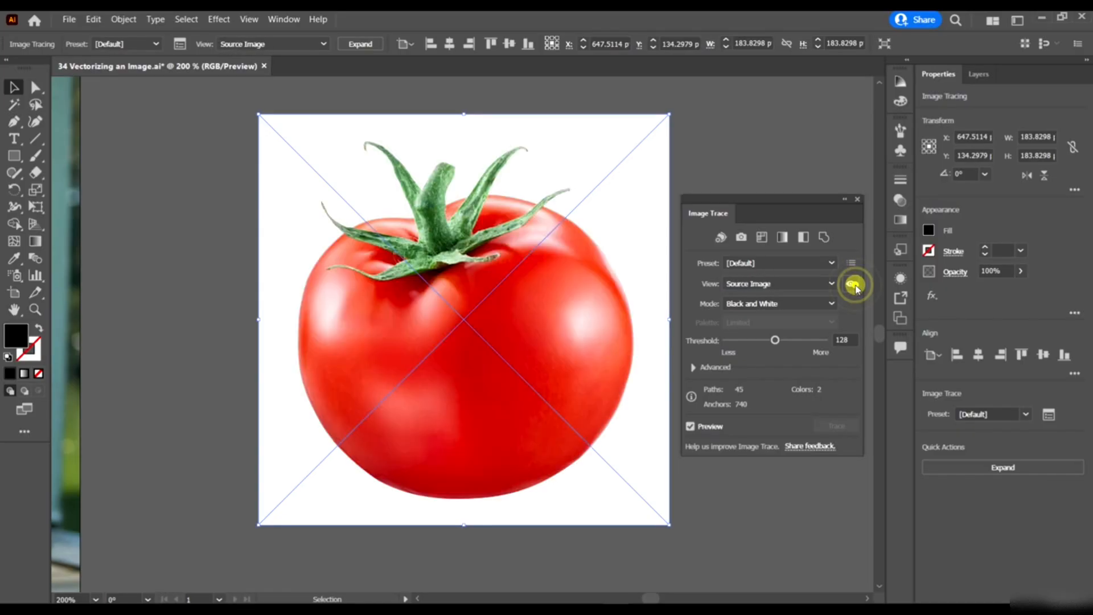
pyautogui.click(854, 285)
pyautogui.click(853, 286)
pyautogui.click(855, 284)
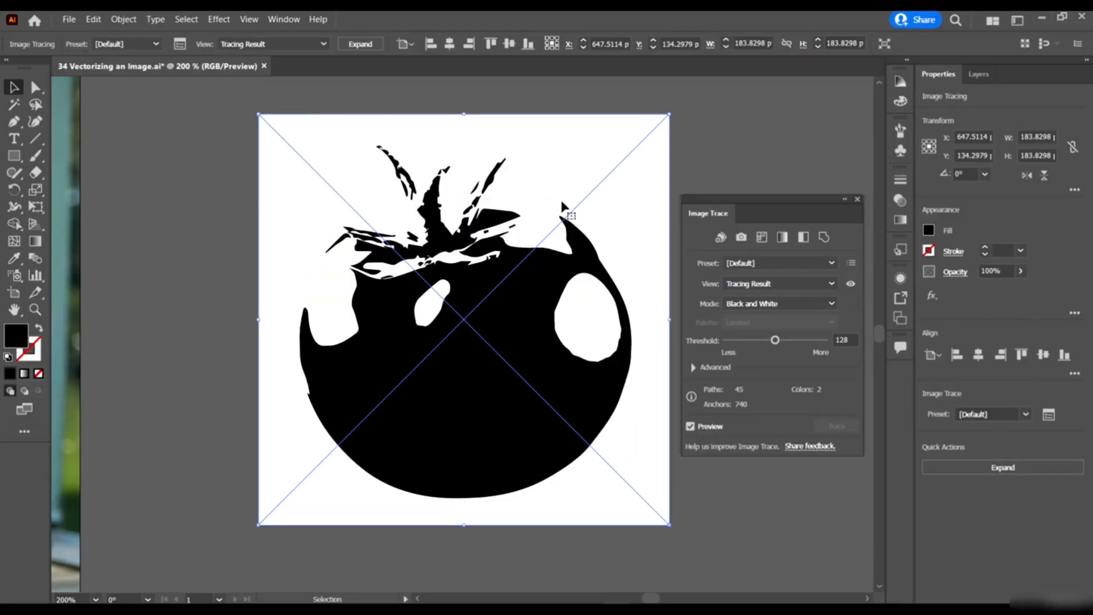
# - Keep the trace in Black and White mode, set its threshold to 132, and expand the advanced tracing options
pyautogui.click(770, 303)
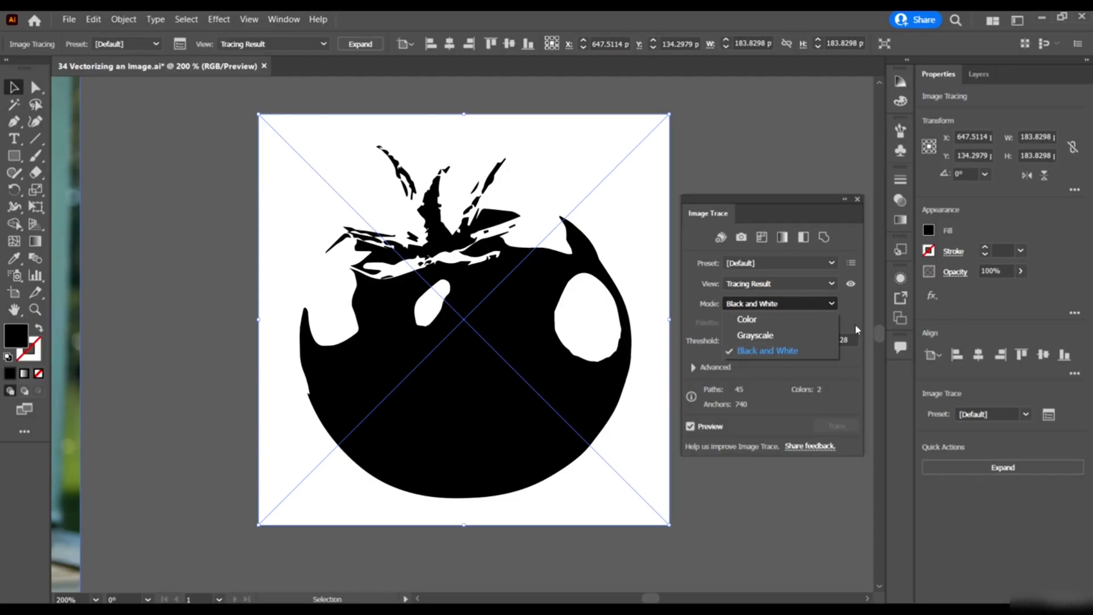
pyautogui.click(851, 307)
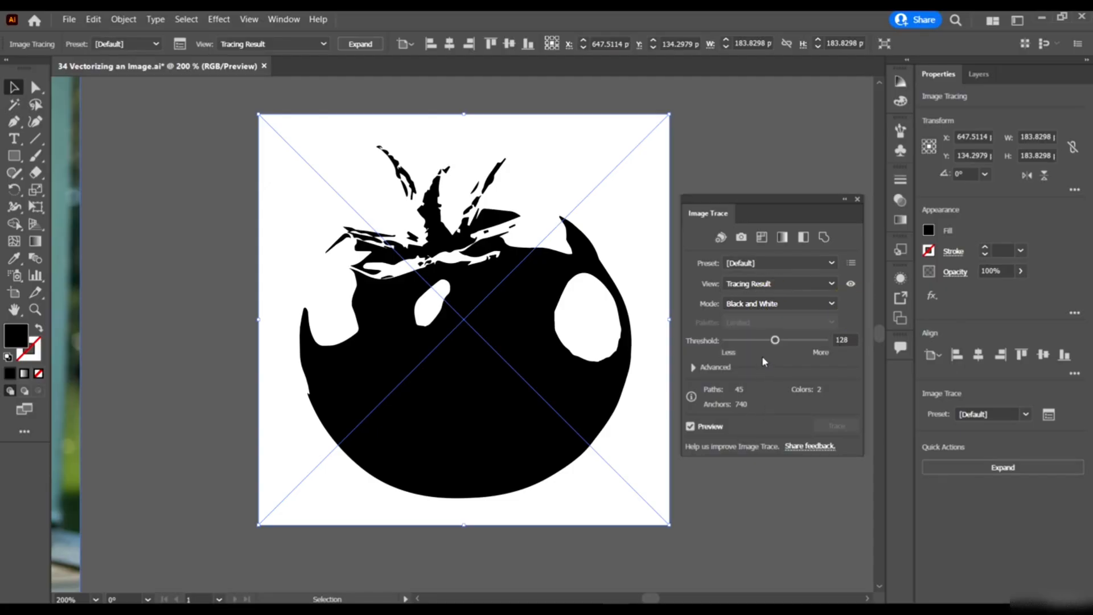
pyautogui.moveTo(774, 340)
pyautogui.mouseDown()
pyautogui.moveTo(764, 341)
pyautogui.moveTo(775, 339)
pyautogui.mouseUp()
pyautogui.click(692, 367)
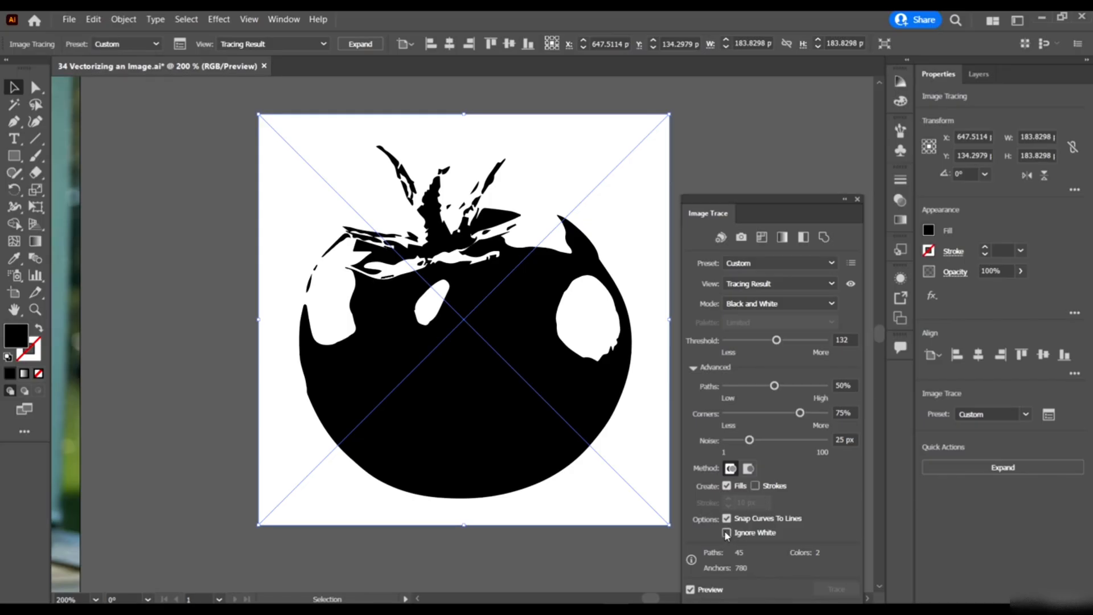
# - Make the trace ignore white and move the tomato over the neighbouring photo and back to check the transparent background
pyautogui.click(726, 533)
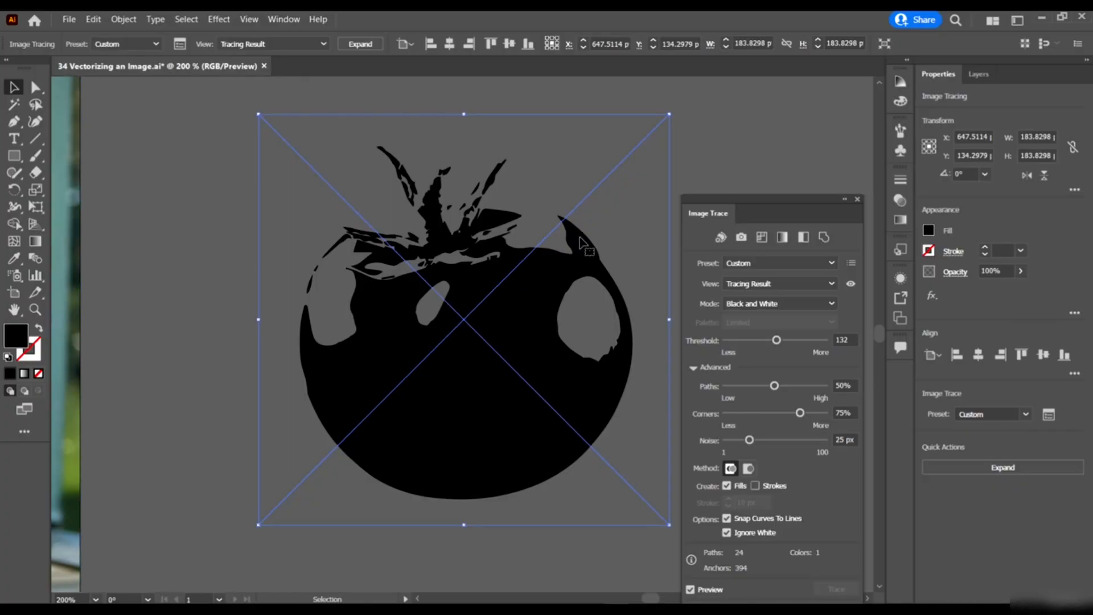
pyautogui.scroll(-1, 555, 358)
pyautogui.moveTo(561, 372)
pyautogui.mouseDown()
pyautogui.moveTo(335, 343)
pyautogui.moveTo(473, 373)
pyautogui.mouseUp()
pyautogui.moveTo(359, 353); pyautogui.dragTo(492, 373)
pyautogui.scroll(-2, 519, 408)
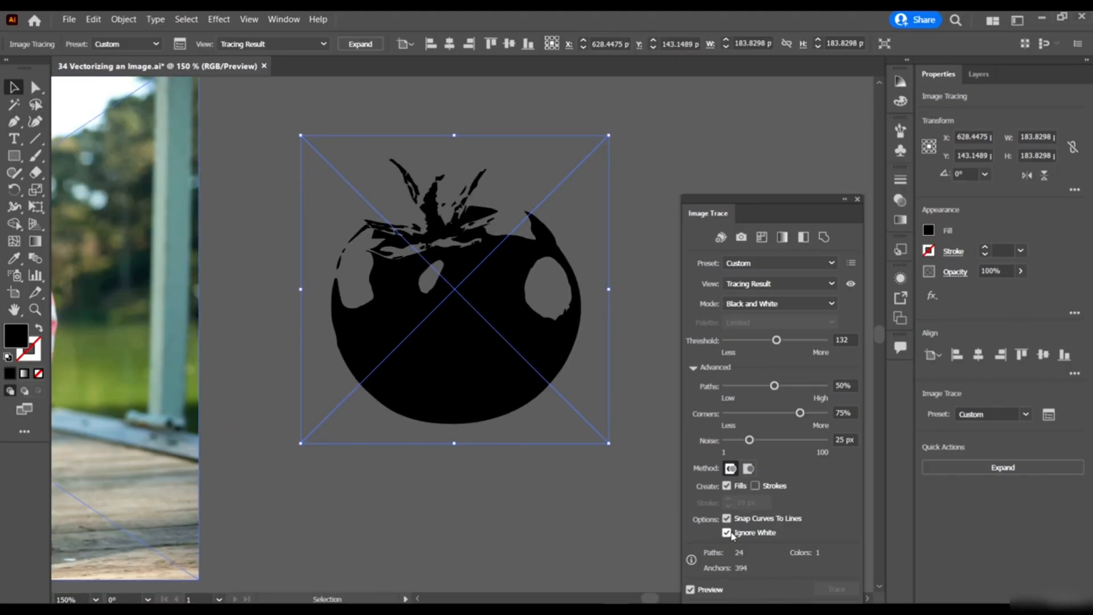
# - Turn off Ignore White and move the tomato over the photo for comparison before placing it beside the photo again
pyautogui.click(727, 533)
pyautogui.moveTo(508, 360); pyautogui.dragTo(308, 340)
pyautogui.moveTo(309, 341); pyautogui.dragTo(528, 400)
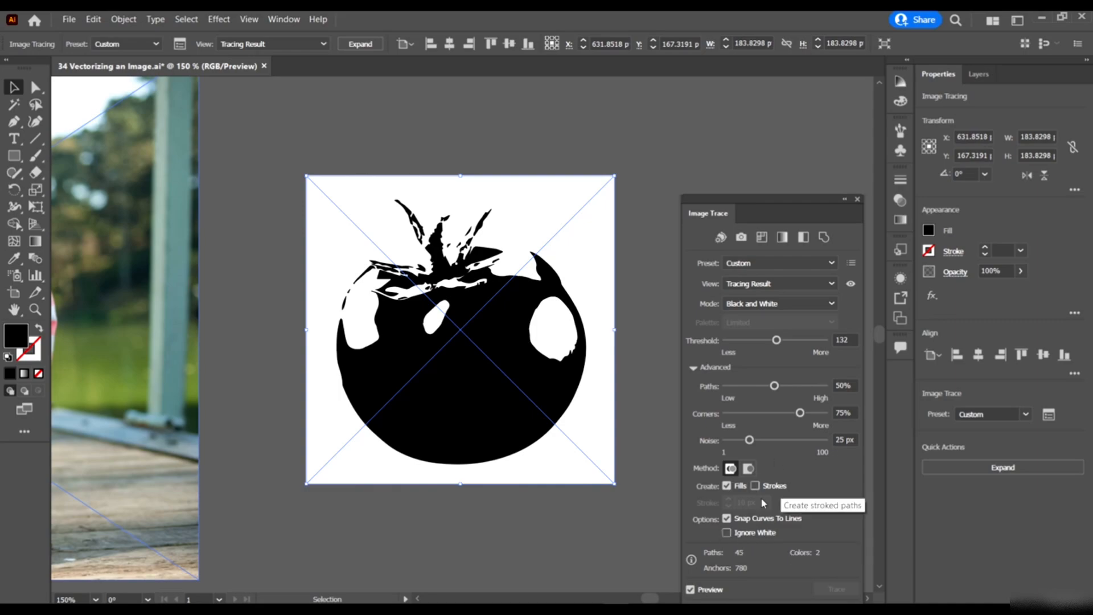
# - Raise the trace's Paths setting to 72%, 91% and finally 100%, and inspect the edge of the large highlight
pyautogui.scroll(2, 419, 225)
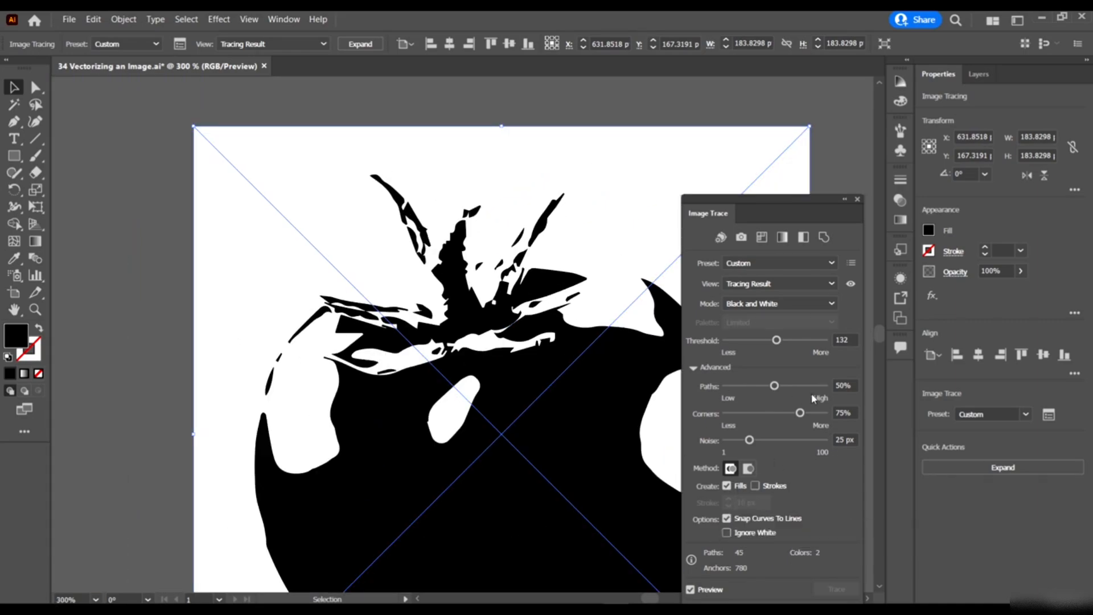
pyautogui.click(797, 386)
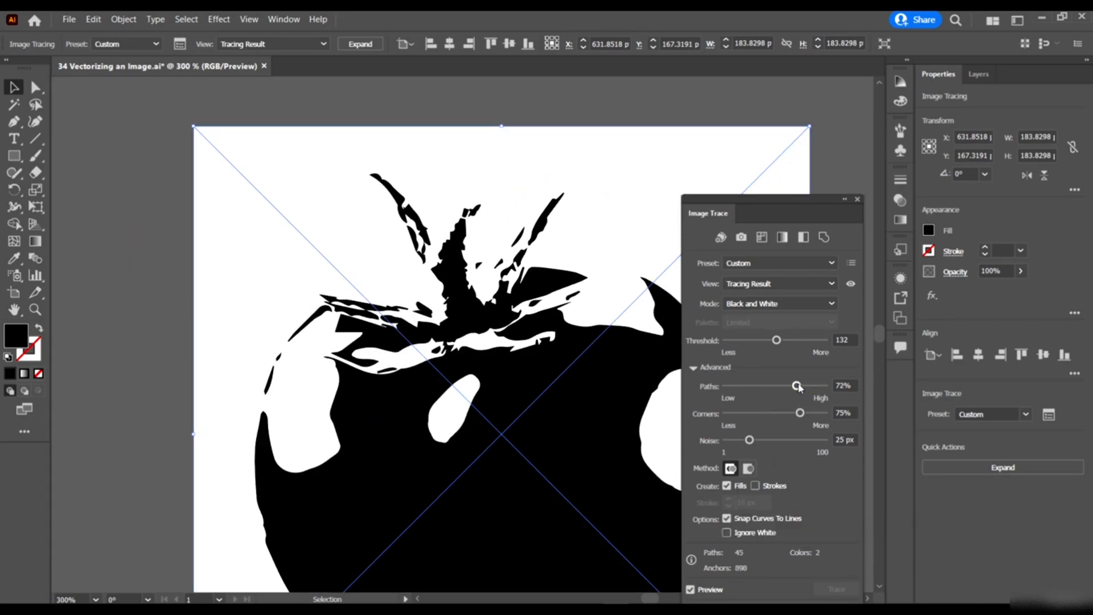
pyautogui.click(814, 386)
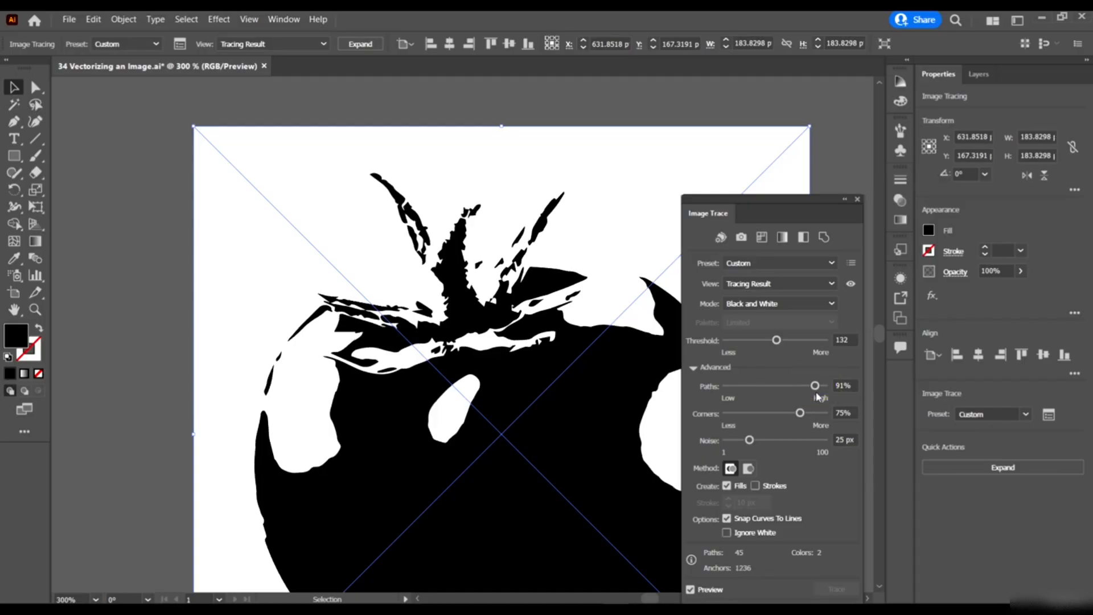
pyautogui.moveTo(815, 387)
pyautogui.mouseDown()
pyautogui.moveTo(787, 386)
pyautogui.moveTo(825, 386)
pyautogui.mouseUp()
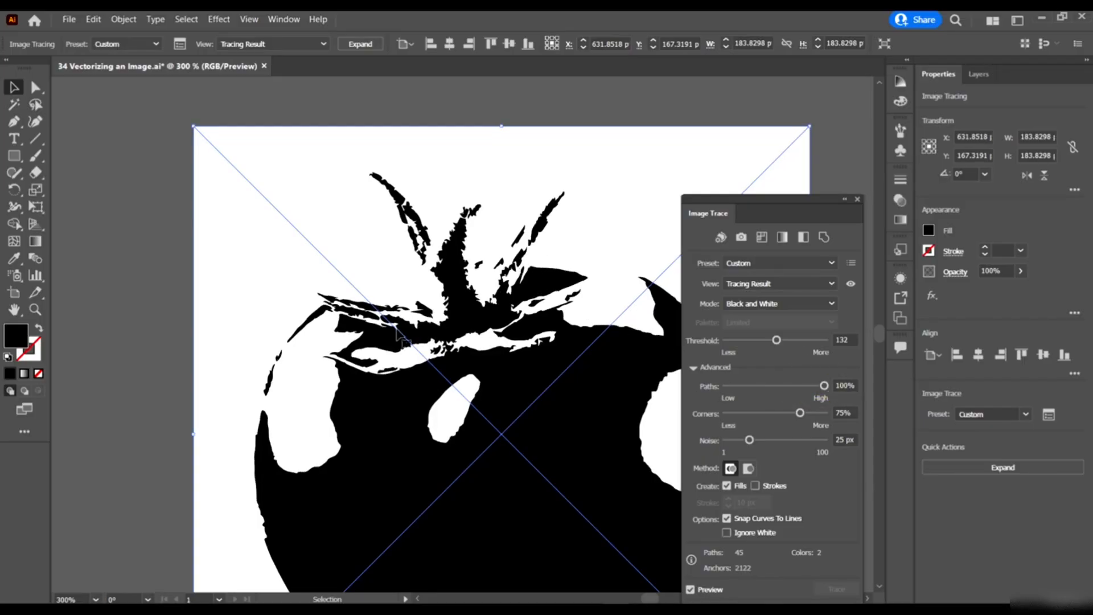
pyautogui.scroll(-2, 388, 316)
pyautogui.hscroll(2, 593, 301)
pyautogui.scroll(3, 597, 322)
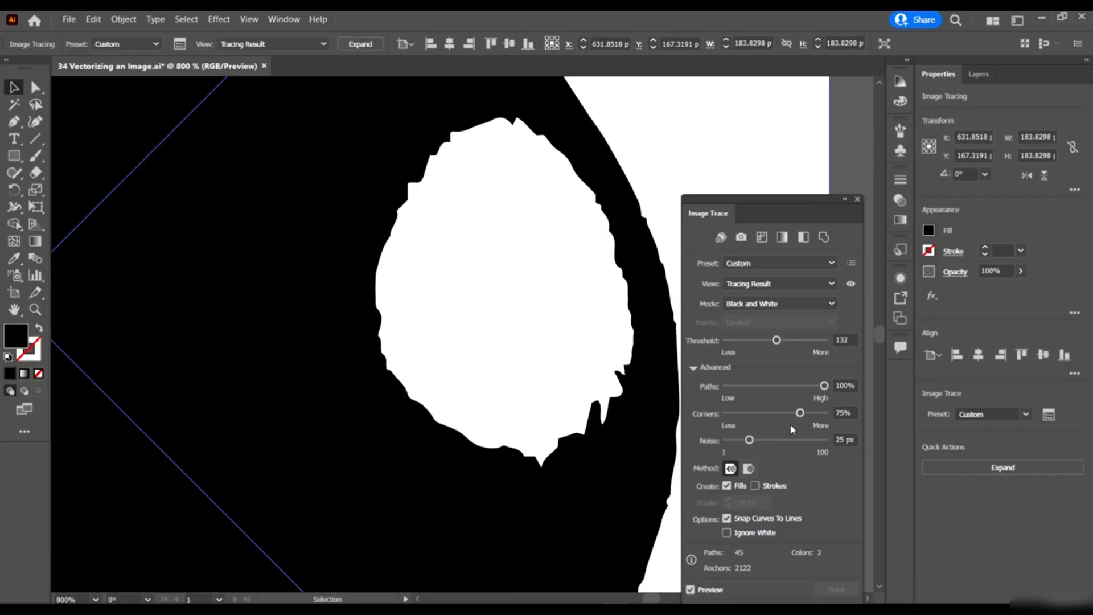
# - Try a Paths setting of 1% on the whole tomato and return it to 100%
pyautogui.moveTo(790, 394); pyautogui.dragTo(737, 388)
pyautogui.scroll(-4, 519, 342)
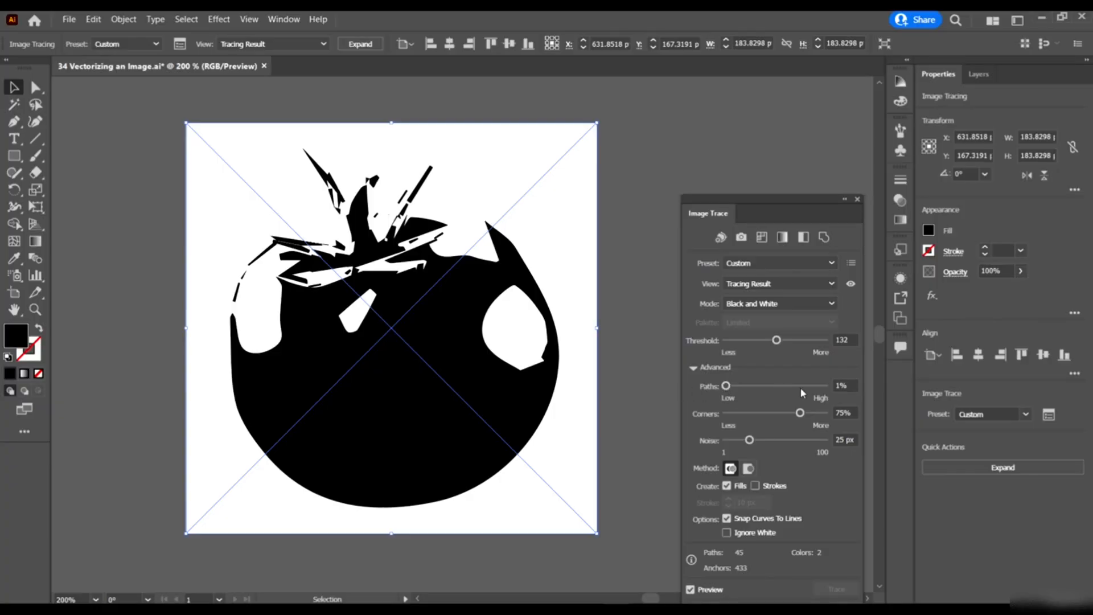
pyautogui.moveTo(799, 387); pyautogui.dragTo(828, 394)
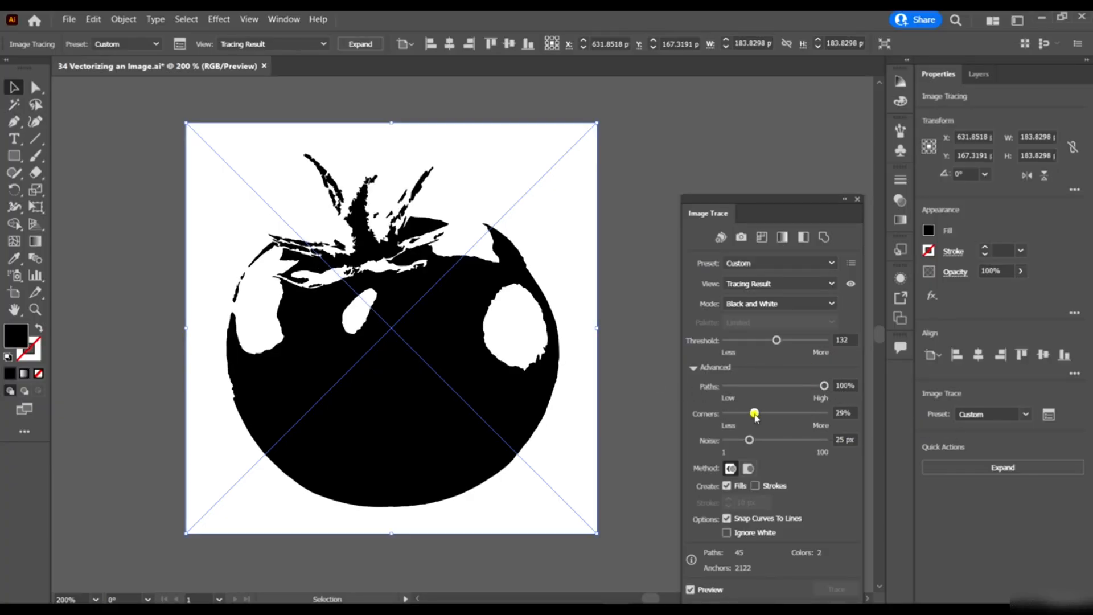
# - Set the trace's Corners to 11% after comparing 13% and 79% on the highlight's edge, and set Noise to 100 px
pyautogui.moveTo(755, 414); pyautogui.dragTo(738, 414)
pyautogui.scroll(4, 584, 347)
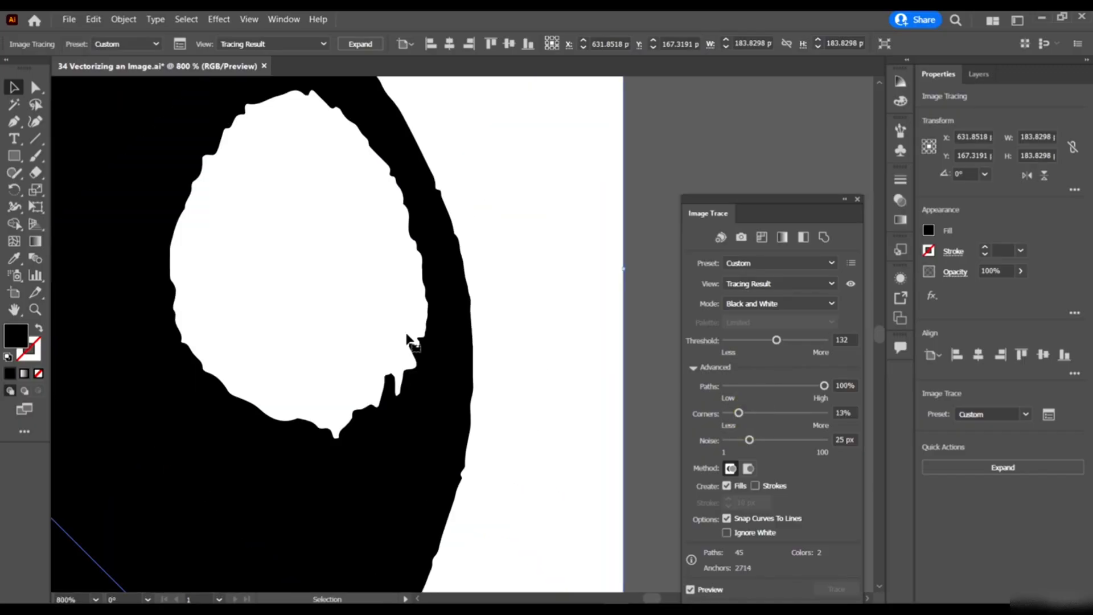
pyautogui.click(804, 414)
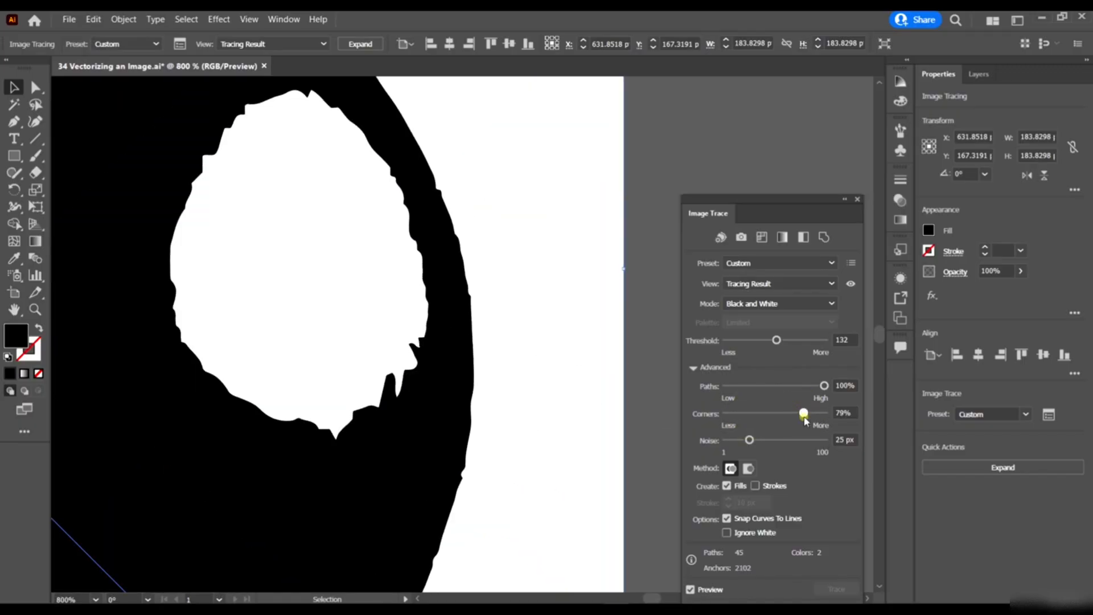
pyautogui.moveTo(777, 416); pyautogui.dragTo(738, 413)
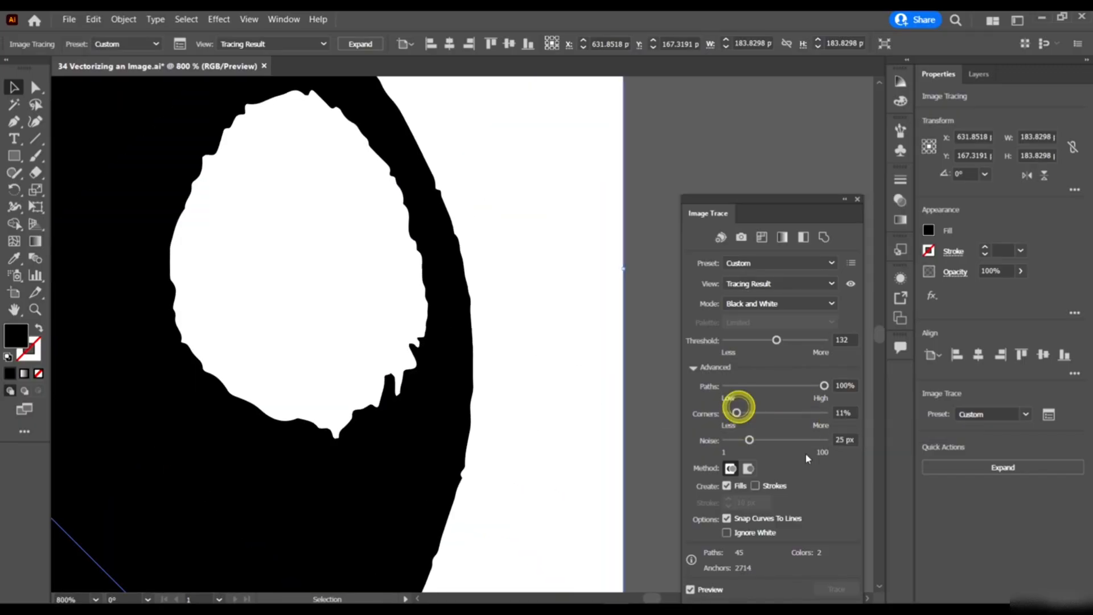
pyautogui.moveTo(784, 440); pyautogui.dragTo(824, 440)
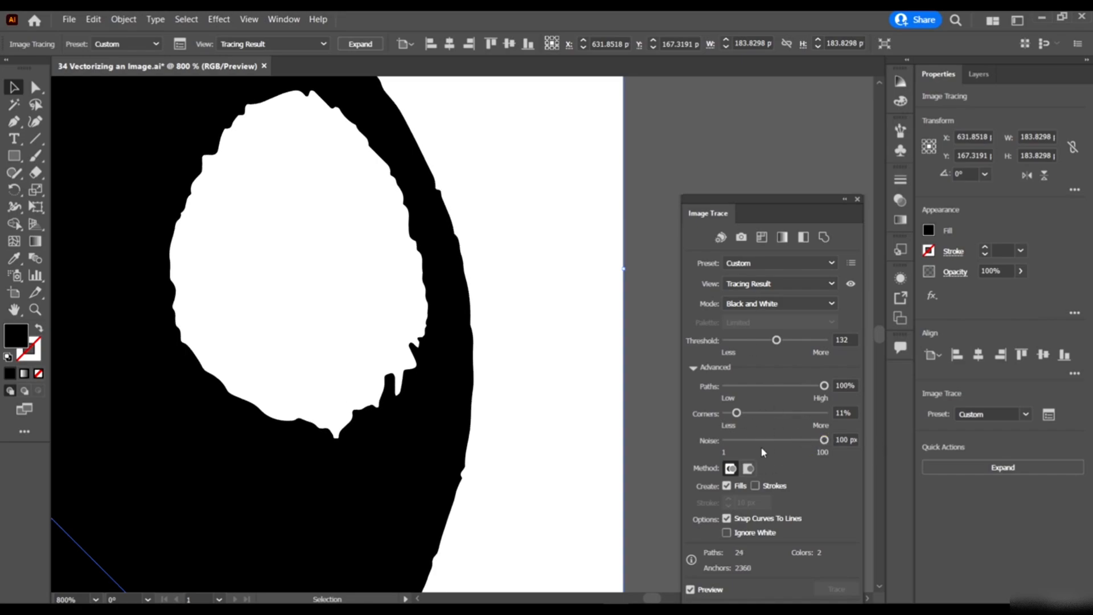
# - Trace the whole tomato with the 3 Colors preset
pyautogui.click(693, 367)
pyautogui.scroll(-6, 488, 334)
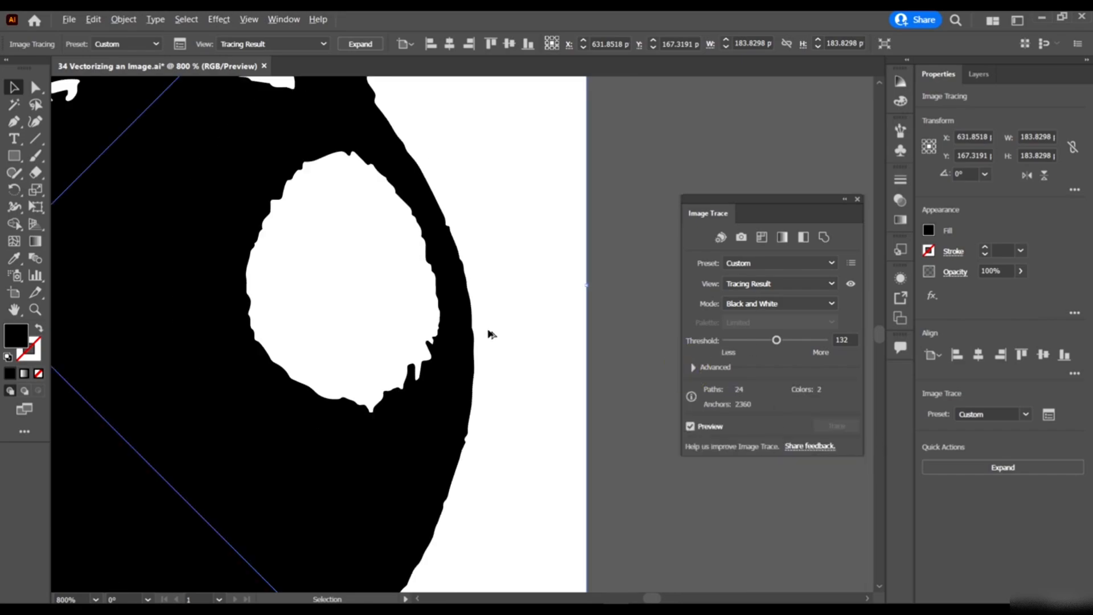
pyautogui.scroll(-2, 441, 327)
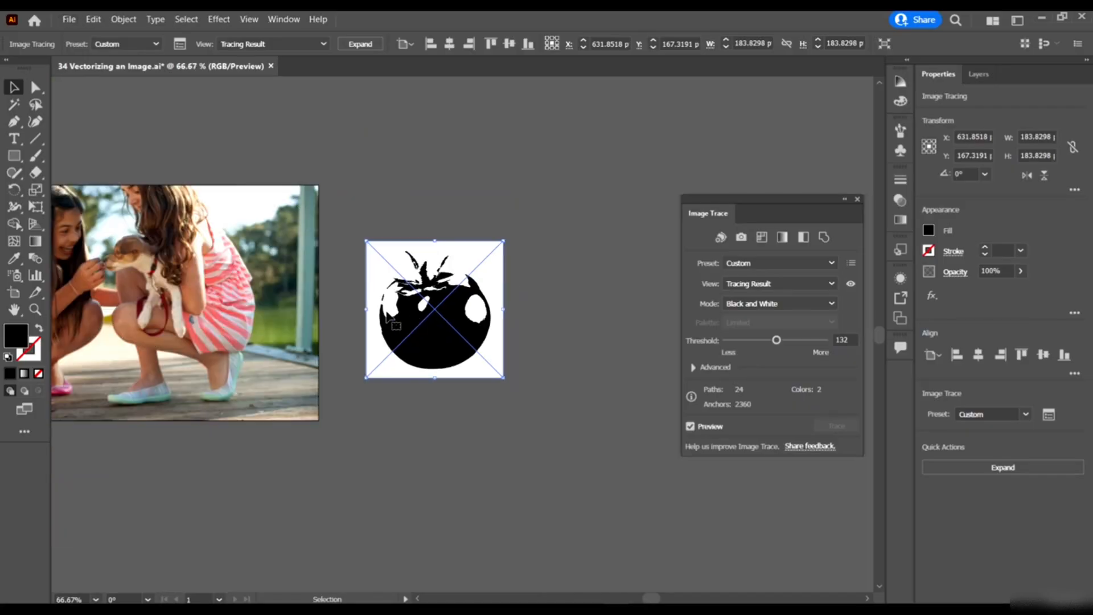
pyautogui.hscroll(-3, 256, 296)
pyautogui.hscroll(-3, 188, 290)
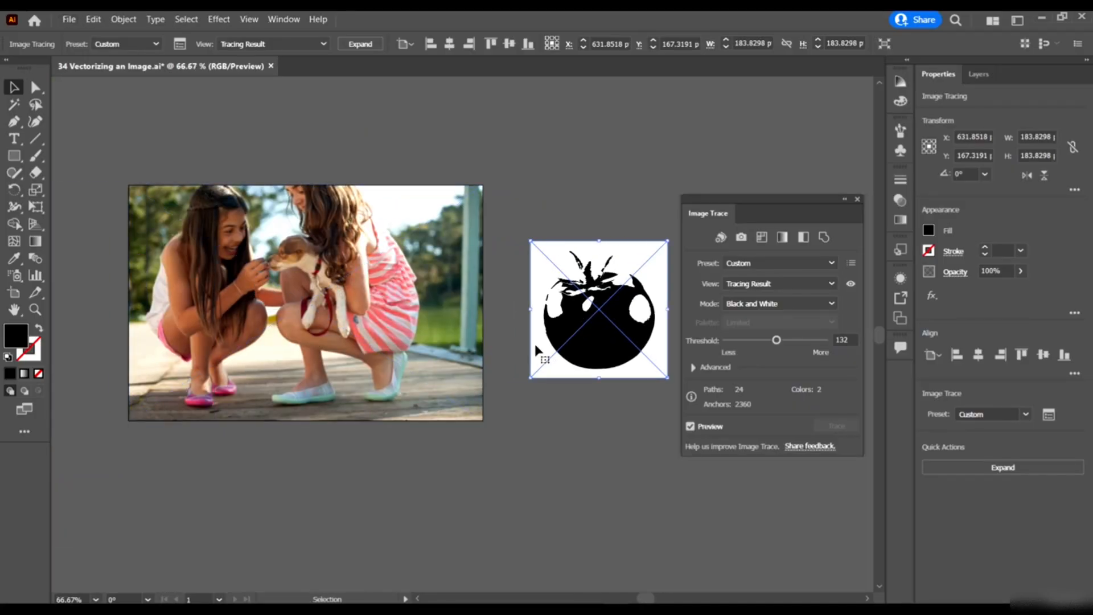
pyautogui.scroll(1, 319, 296)
pyautogui.hscroll(-4, 630, 353)
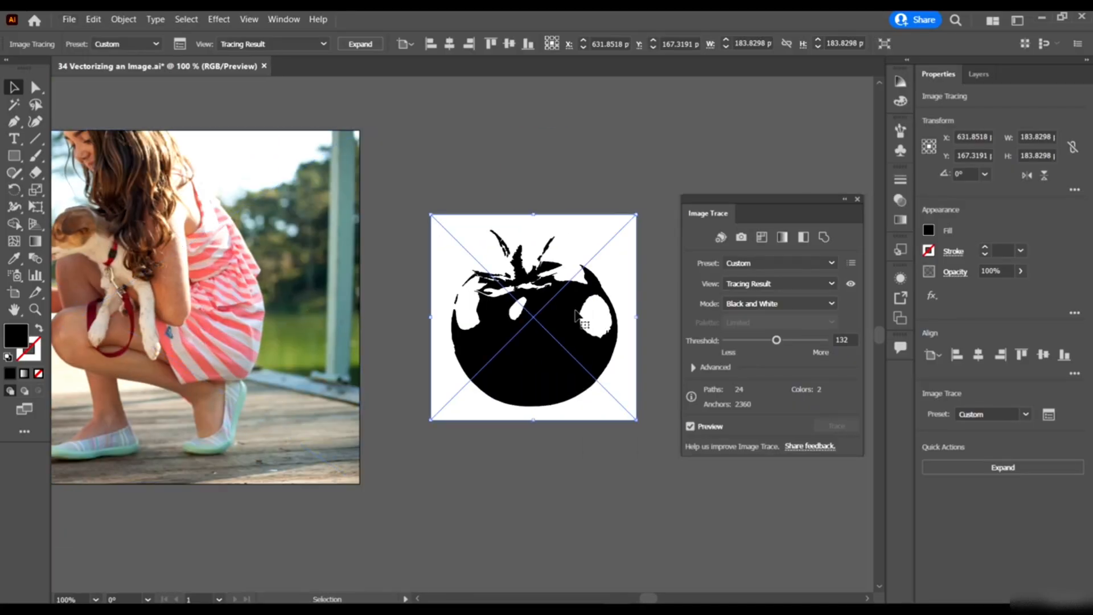
pyautogui.scroll(1, 560, 282)
pyautogui.click(770, 263)
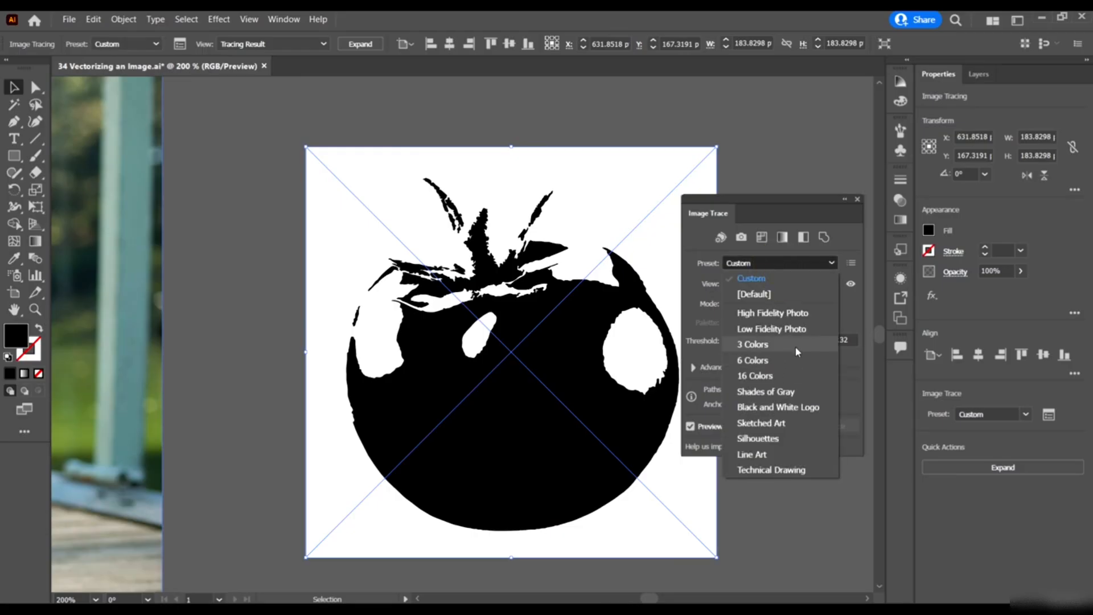
pyautogui.click(761, 346)
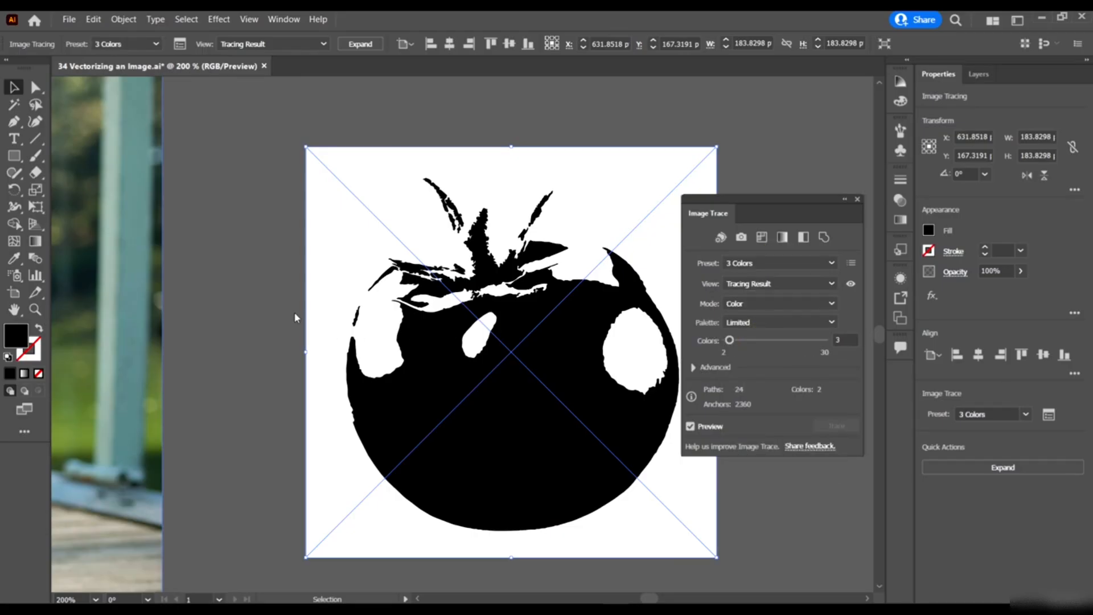
pyautogui.scroll(-2, 586, 385)
pyautogui.hscroll(1, 447, 316)
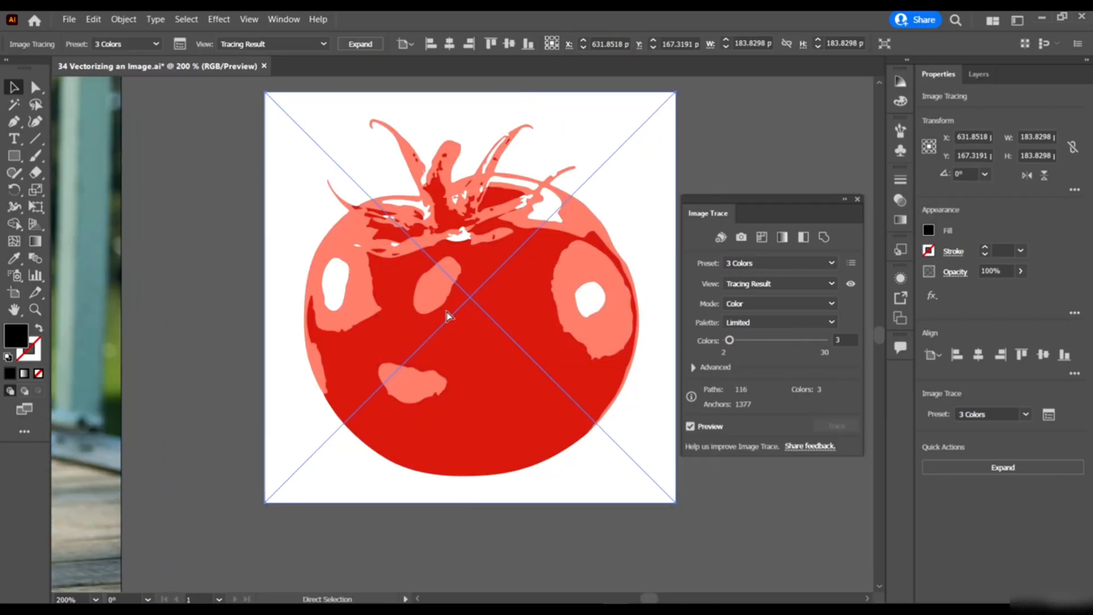
# - Raise the number of colors in the tomato's trace to 10, keeping the Limited palette
pyautogui.scroll(3, 448, 316)
pyautogui.scroll(-4, 561, 385)
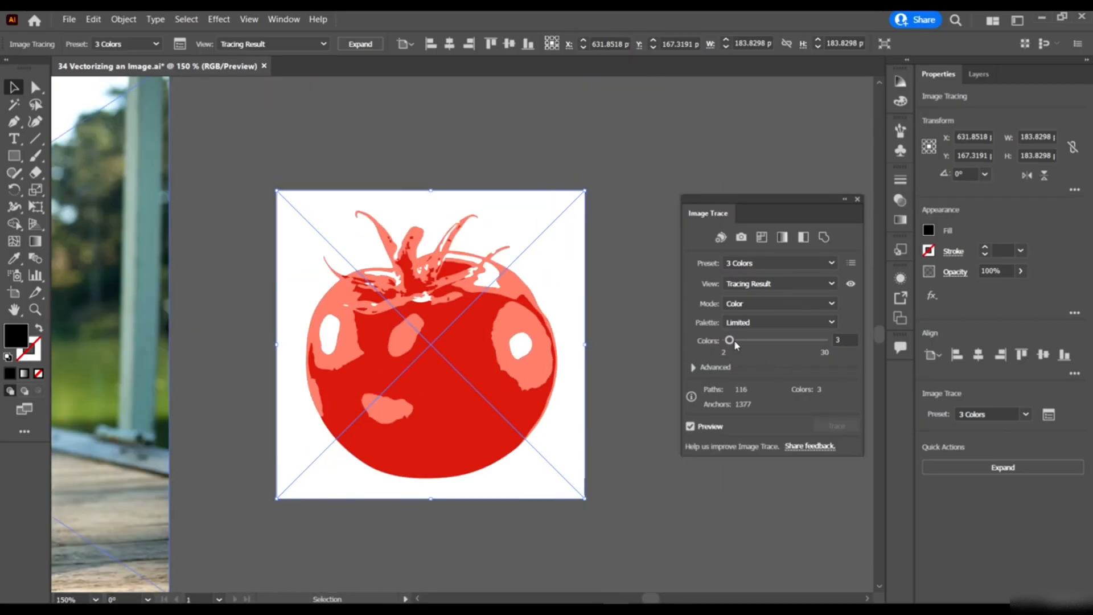
pyautogui.click(753, 339)
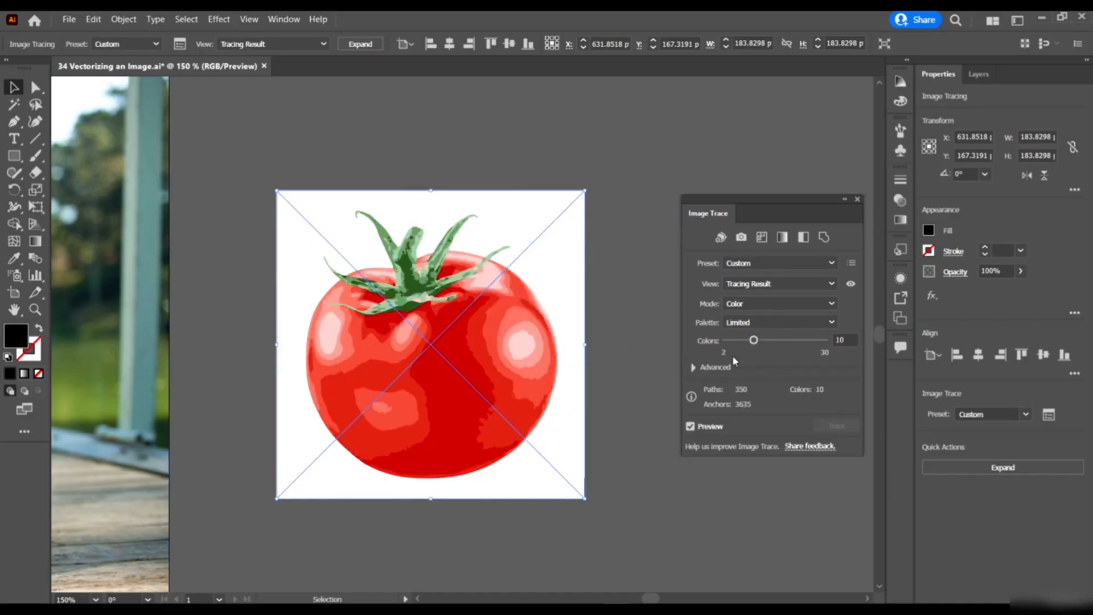
pyautogui.click(693, 368)
pyautogui.click(693, 368)
# - Compare the source image with the 10-color tracing result and check the Color mode setting
pyautogui.click(852, 284)
pyautogui.click(853, 284)
pyautogui.click(852, 284)
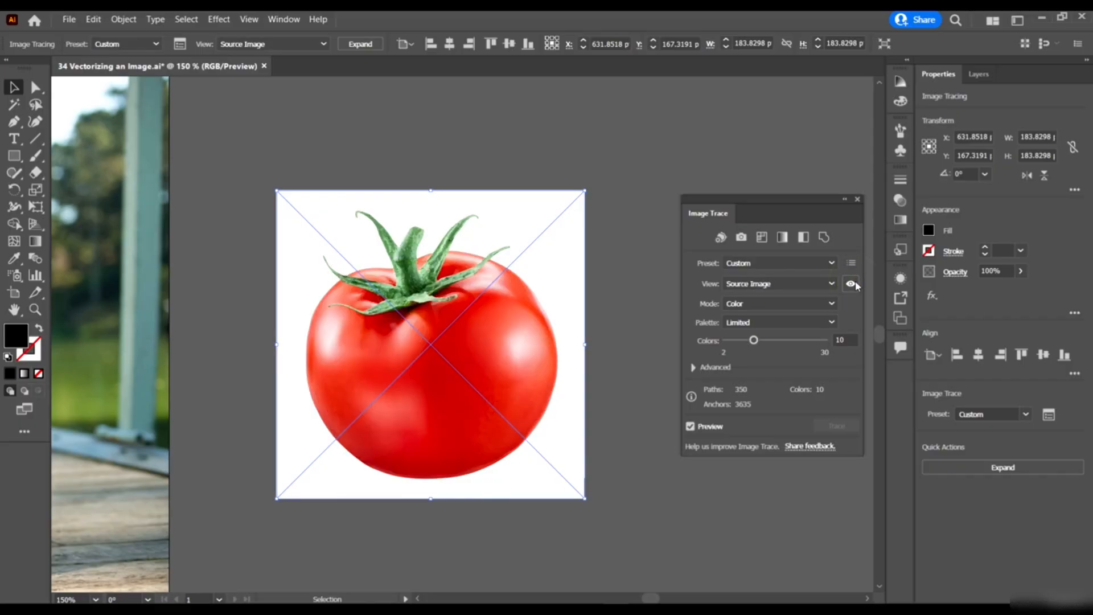
pyautogui.click(751, 303)
pyautogui.click(749, 302)
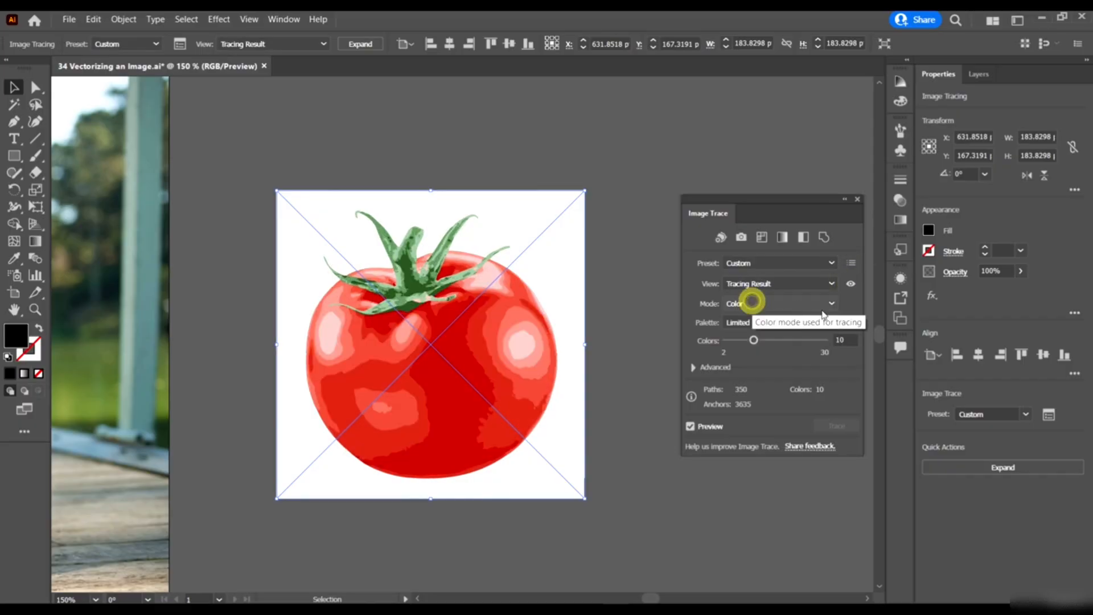
# - Try the Full Tone palette on the tomato's trace and switch back to the Limited palette
pyautogui.click(766, 323)
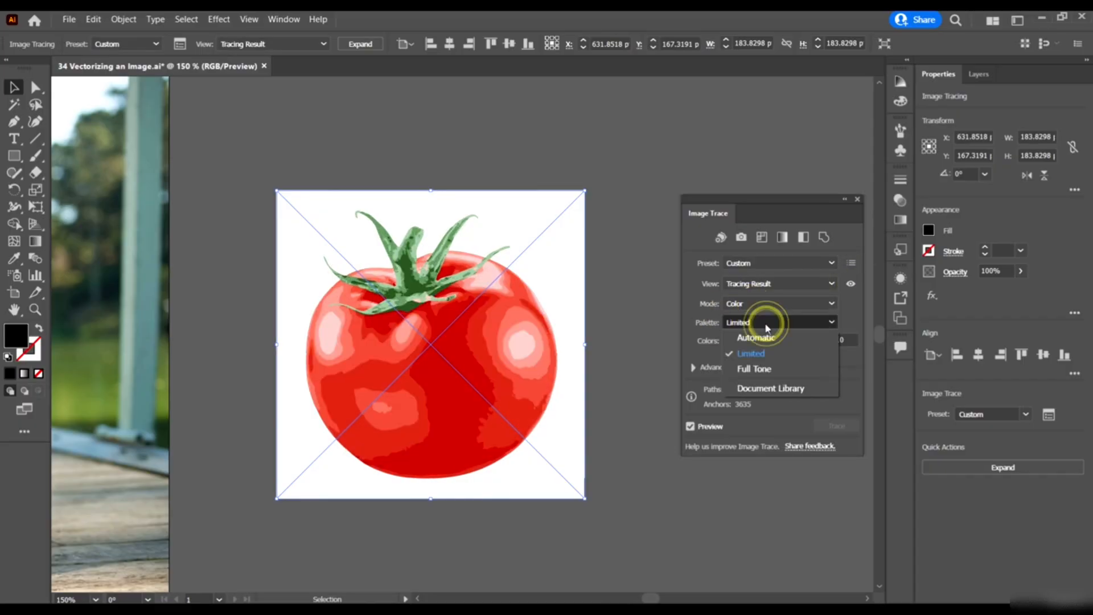
pyautogui.click(769, 370)
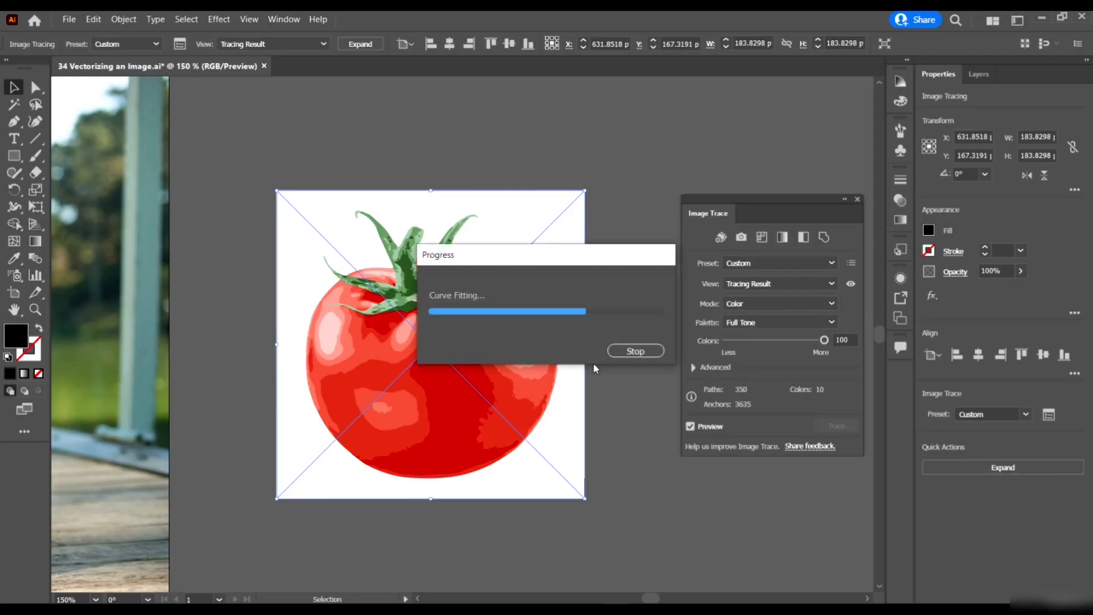
pyautogui.click(777, 323)
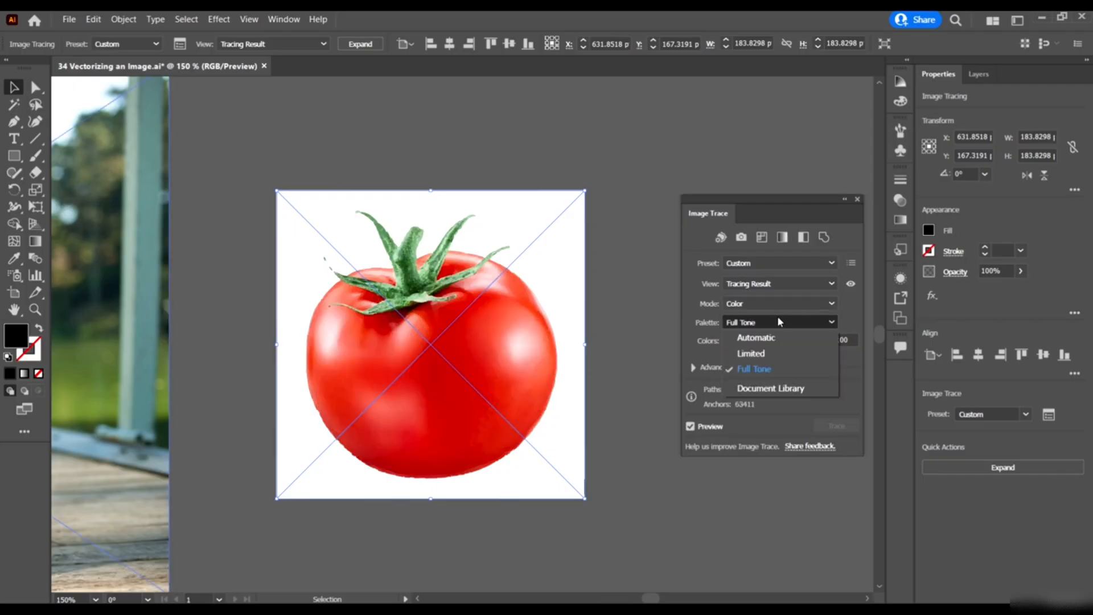
pyautogui.click(751, 353)
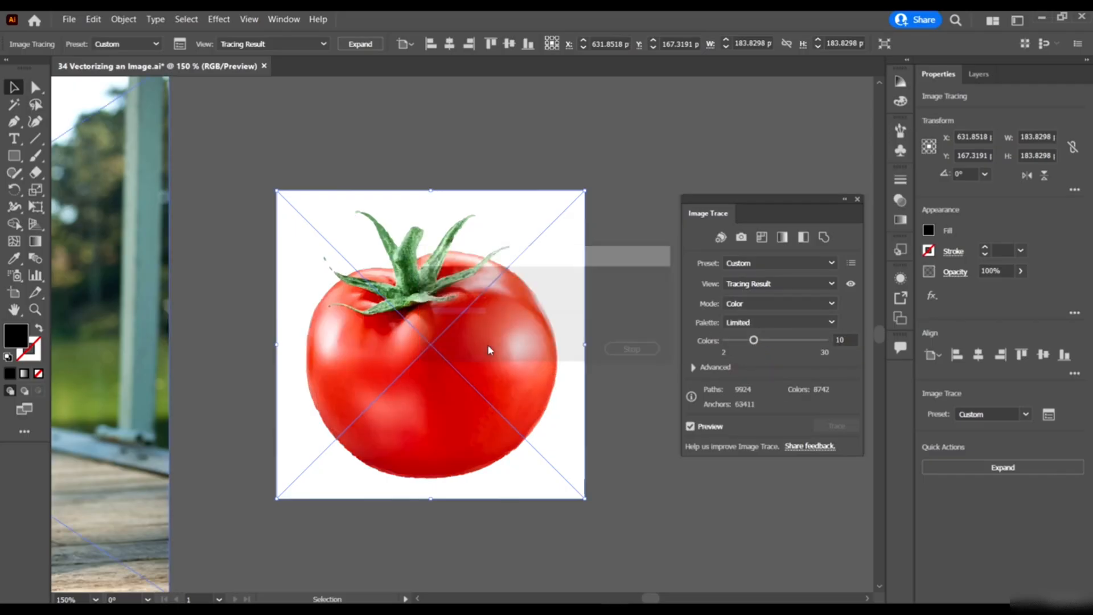
# - Try the 6 Colors preset on the tomato, followed by the 16 Colors preset
pyautogui.click(774, 265)
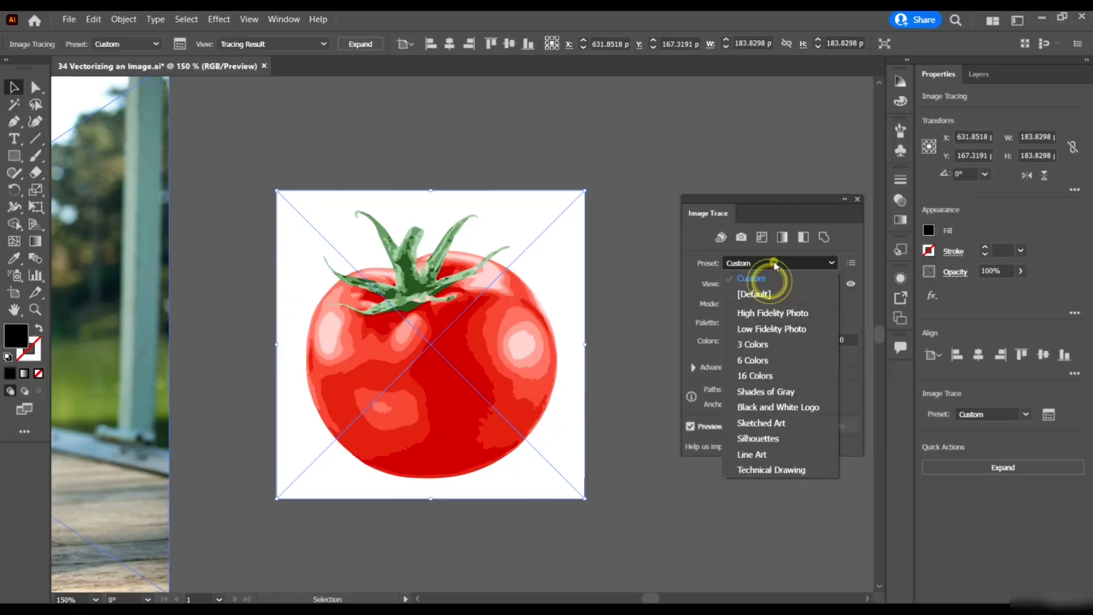
pyautogui.click(777, 361)
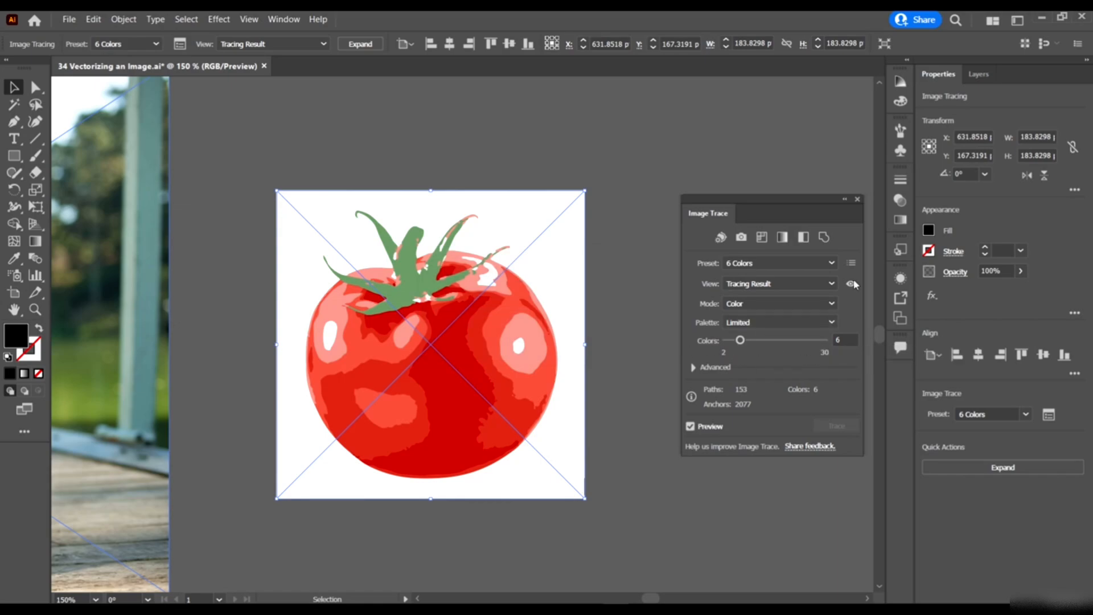
pyautogui.click(788, 263)
pyautogui.click(780, 375)
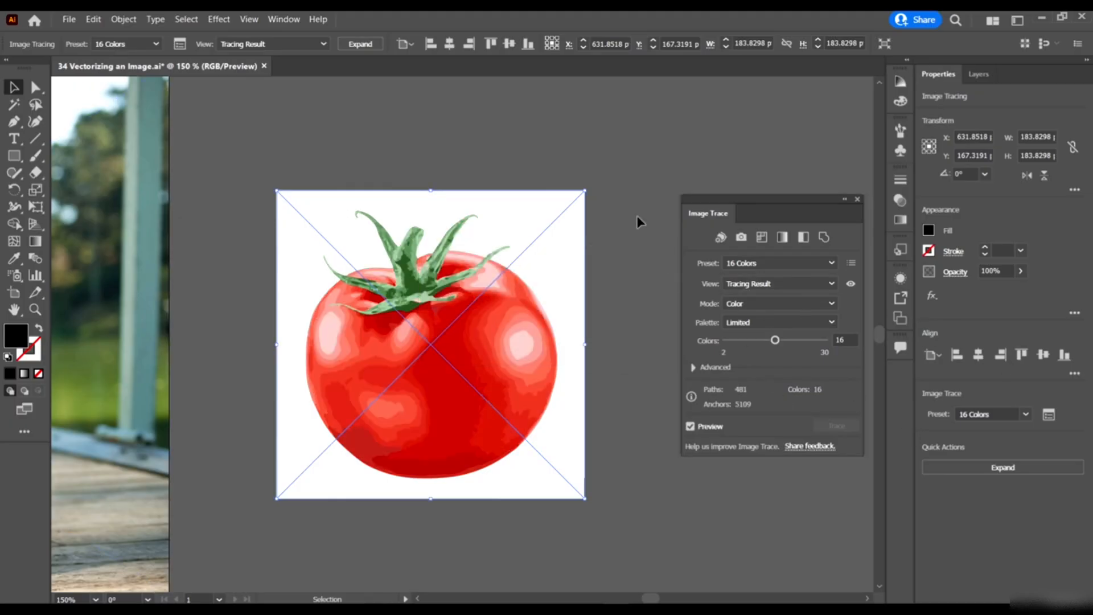
# - Try the Shades of Gray preset on the tomato, followed by the Black and White Logo preset
pyautogui.click(743, 262)
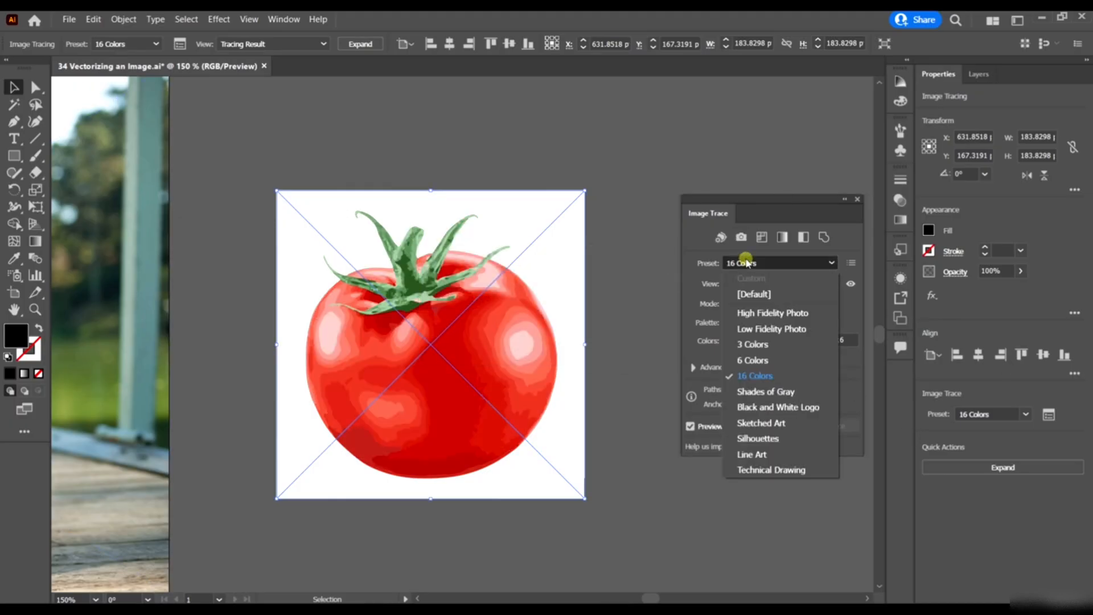
pyautogui.click(782, 393)
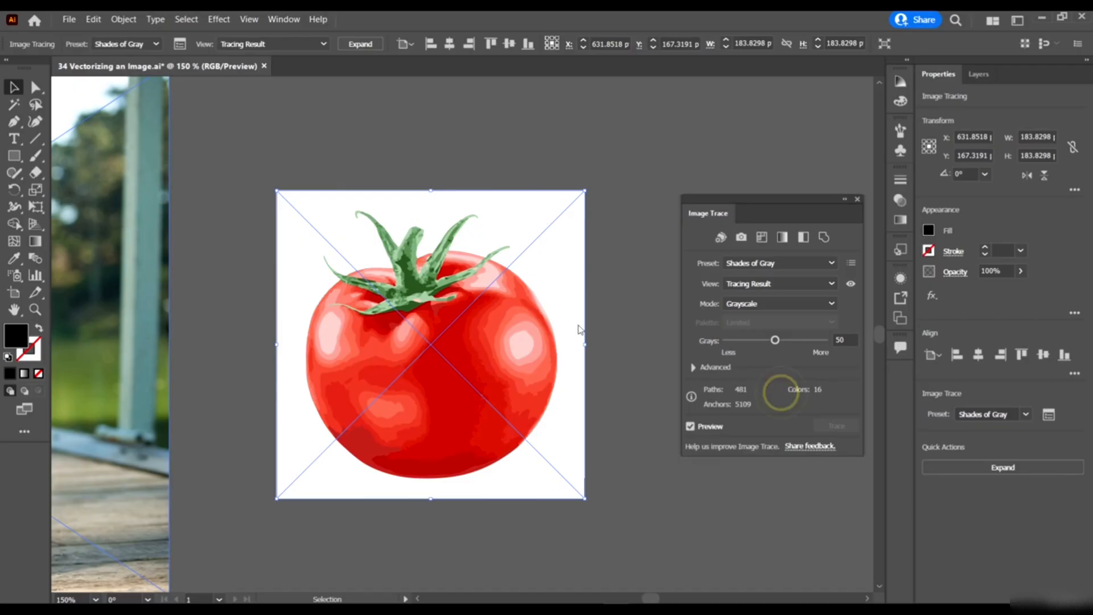
pyautogui.click(782, 262)
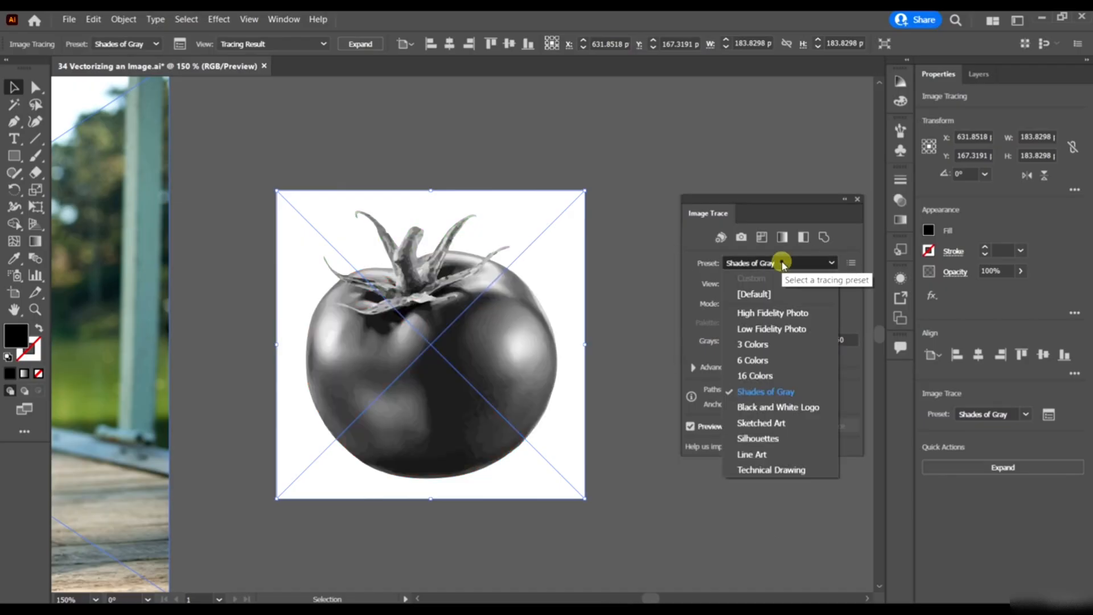
pyautogui.click(806, 408)
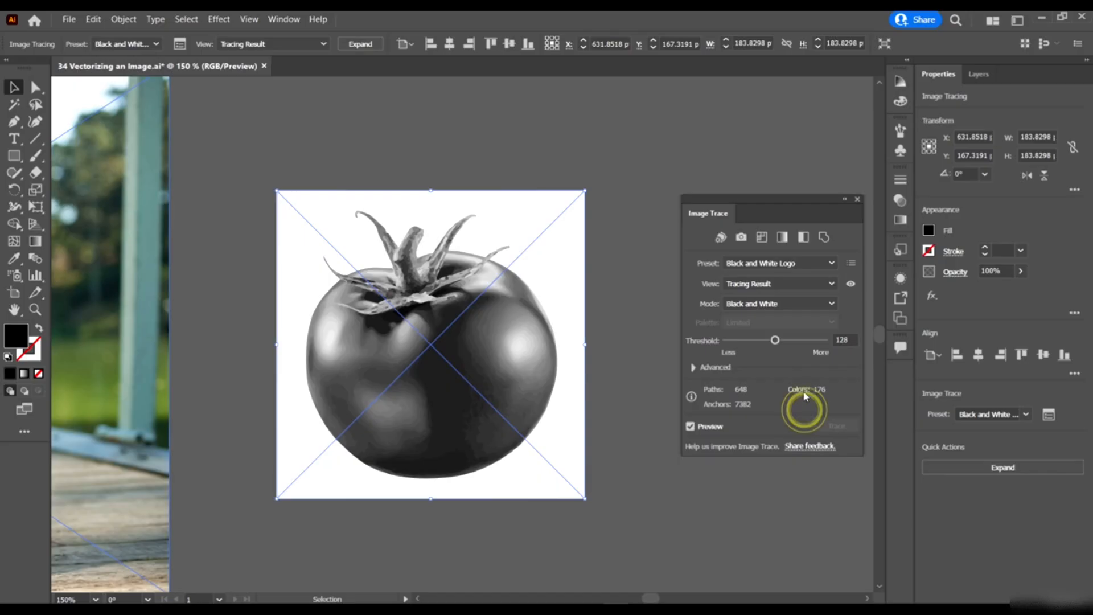
pyautogui.click(780, 282)
# - Apply the Sketched Art preset to the tomato and check its Ignore White option among the advanced settings
pyautogui.click(784, 262)
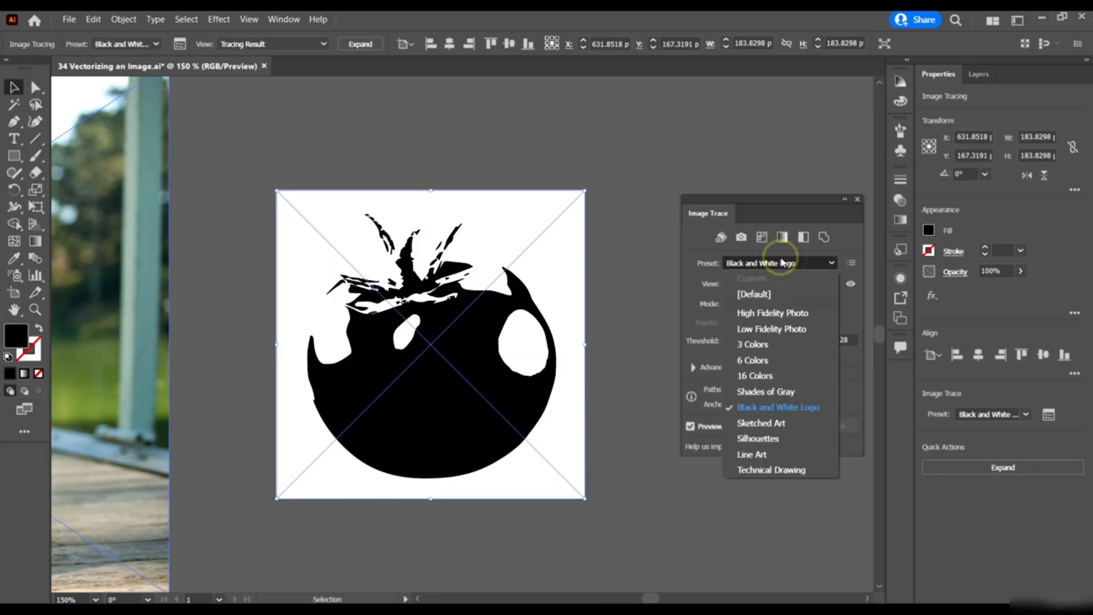
pyautogui.click(797, 423)
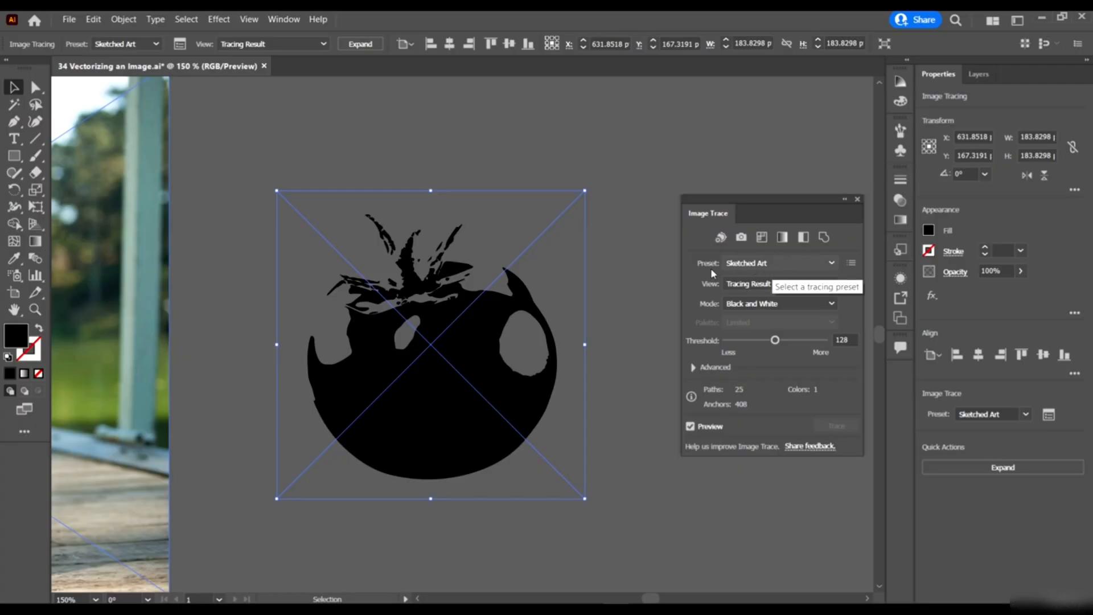
pyautogui.click(693, 367)
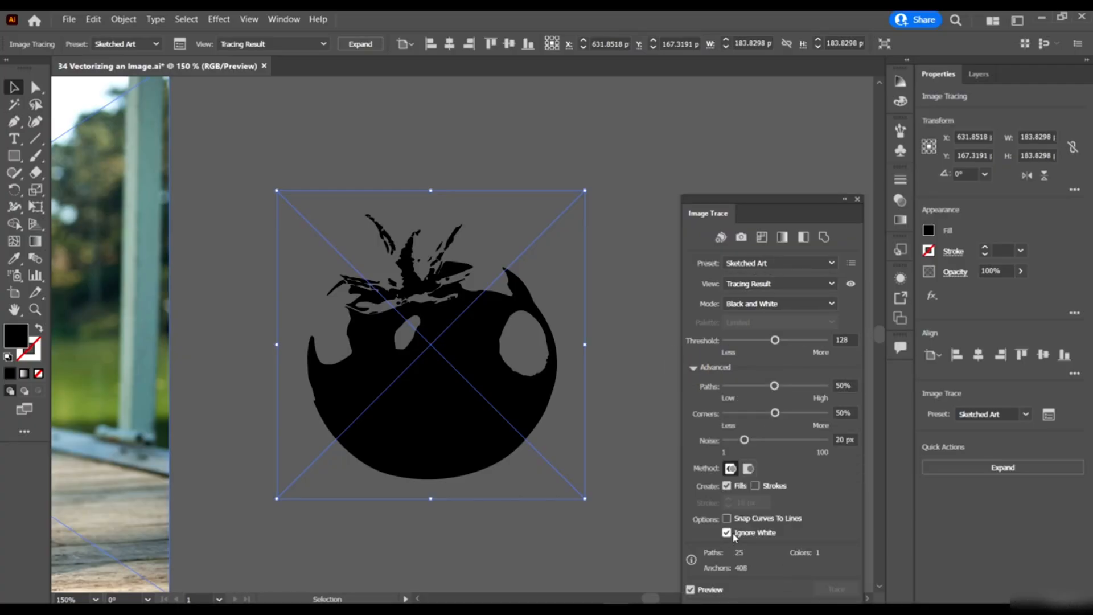
pyautogui.click(696, 366)
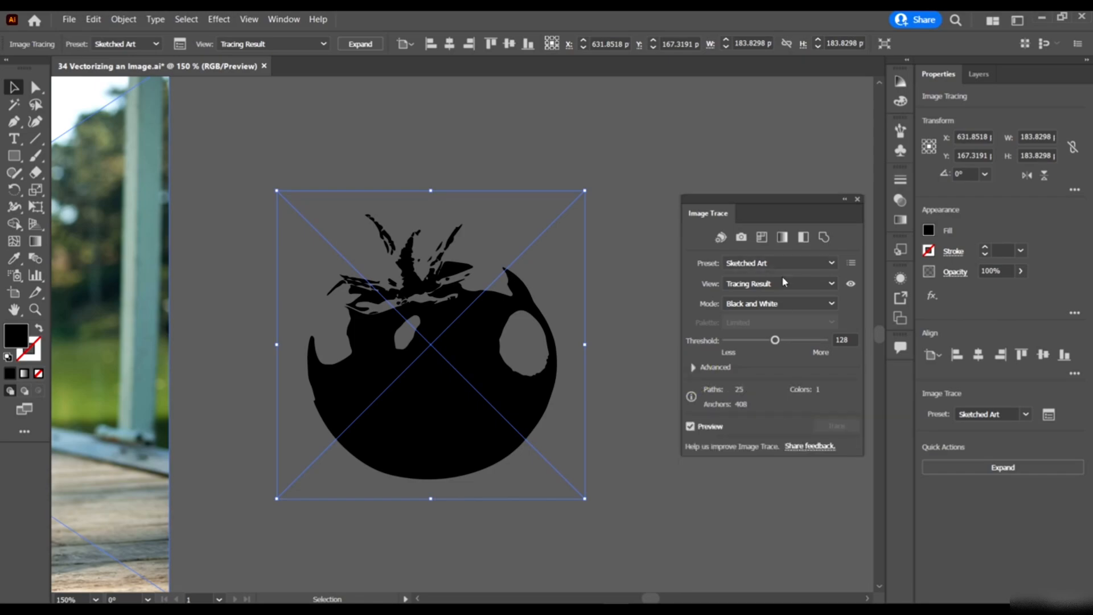
# - Try a Threshold of 219 on the sketched tomato trace and lower it to 159
pyautogui.moveTo(751, 341); pyautogui.dragTo(791, 340)
pyautogui.click(810, 340)
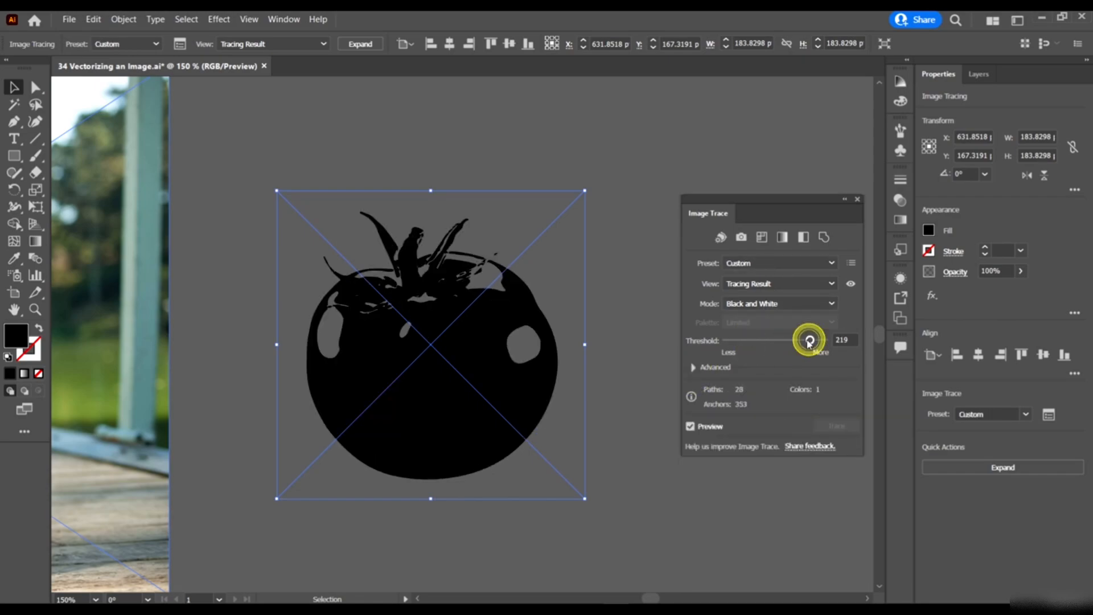
pyautogui.click(796, 341)
pyautogui.click(787, 341)
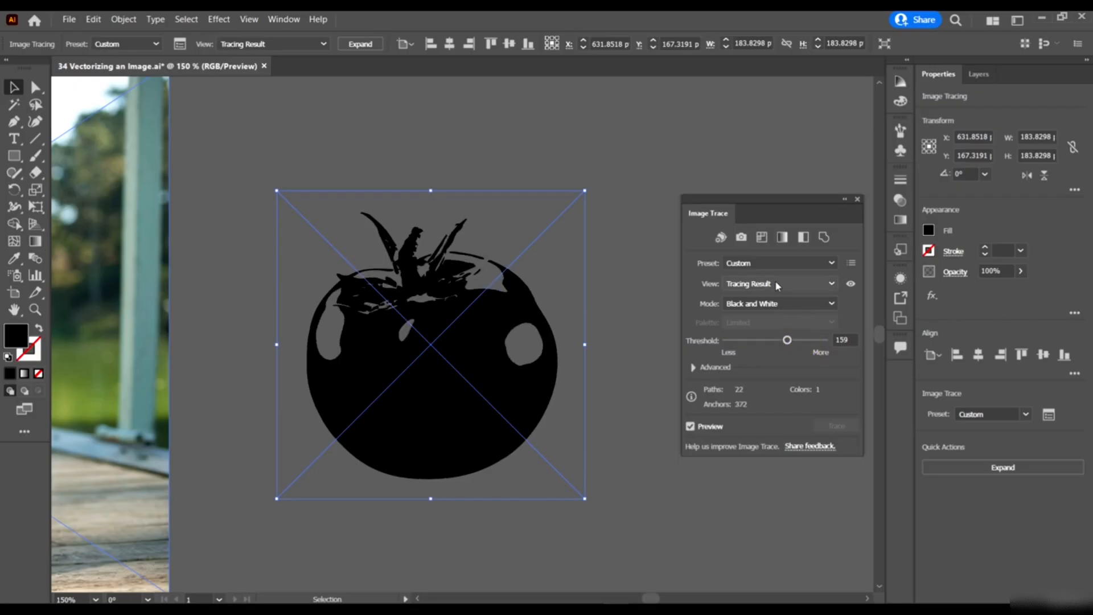
# - Apply the Silhouettes preset to the tomato and lower its Threshold to 134 and below
pyautogui.click(781, 263)
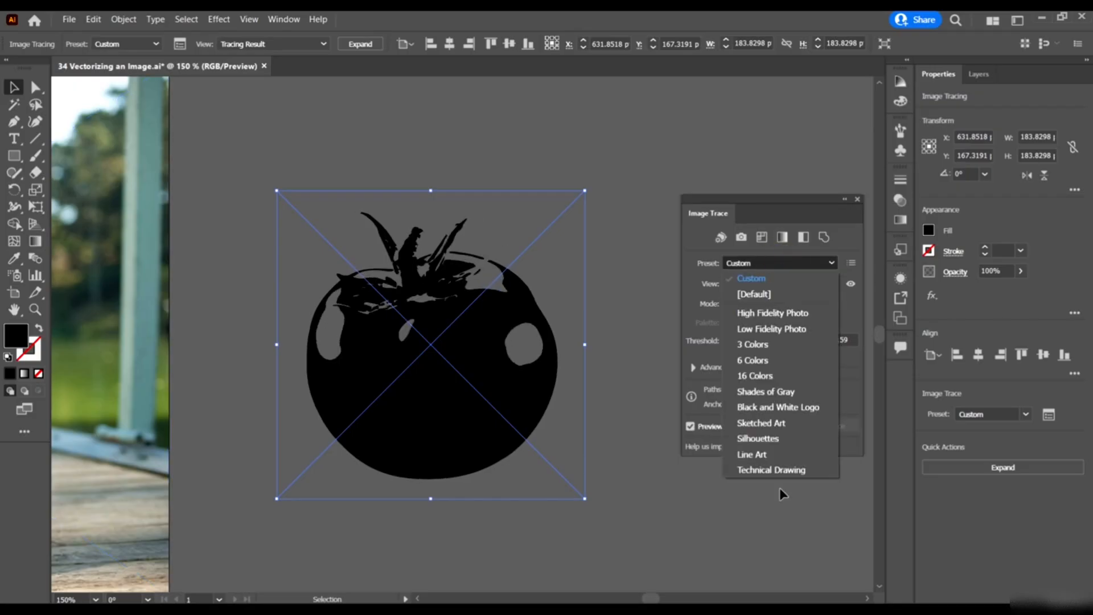
pyautogui.click(775, 439)
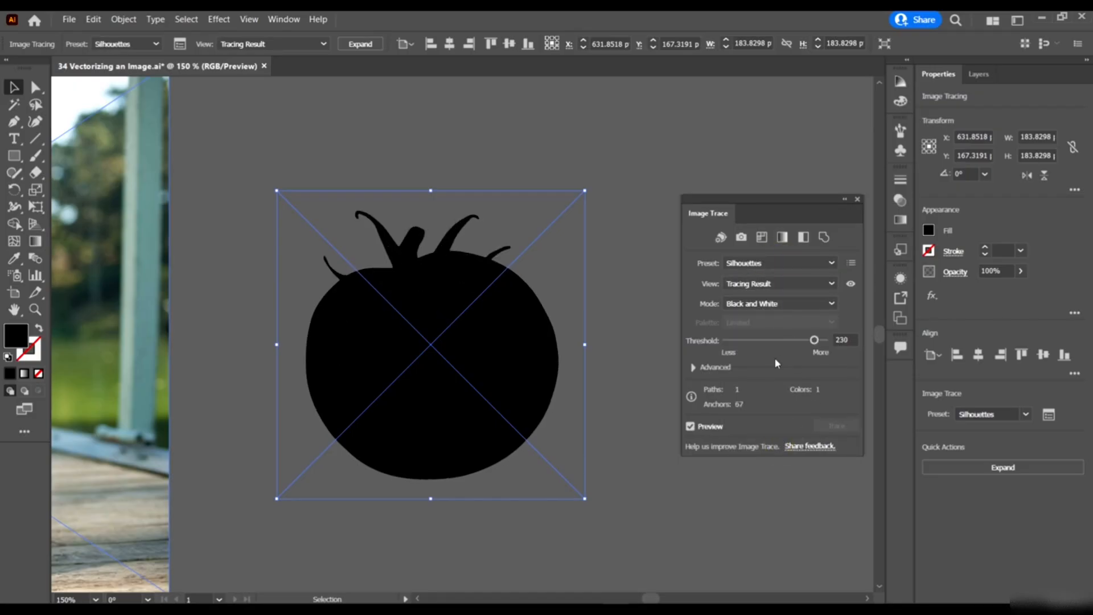
pyautogui.click(778, 340)
pyautogui.click(757, 340)
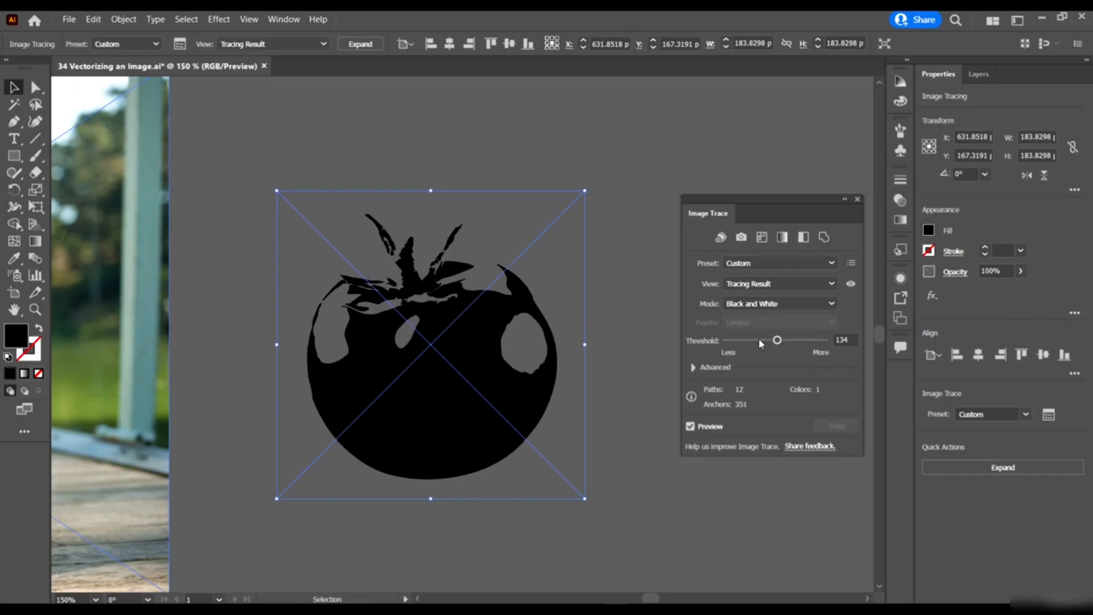
# - Apply the Line Art preset to the tomato and try Threshold values of 81, 162 and 221
pyautogui.click(788, 262)
pyautogui.click(781, 454)
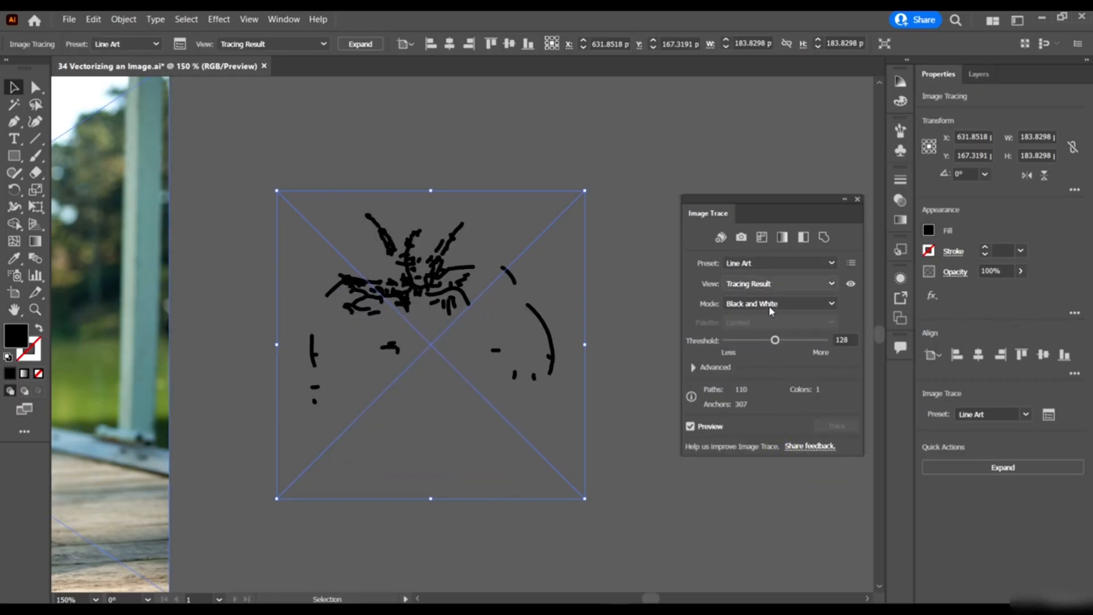
pyautogui.click(756, 340)
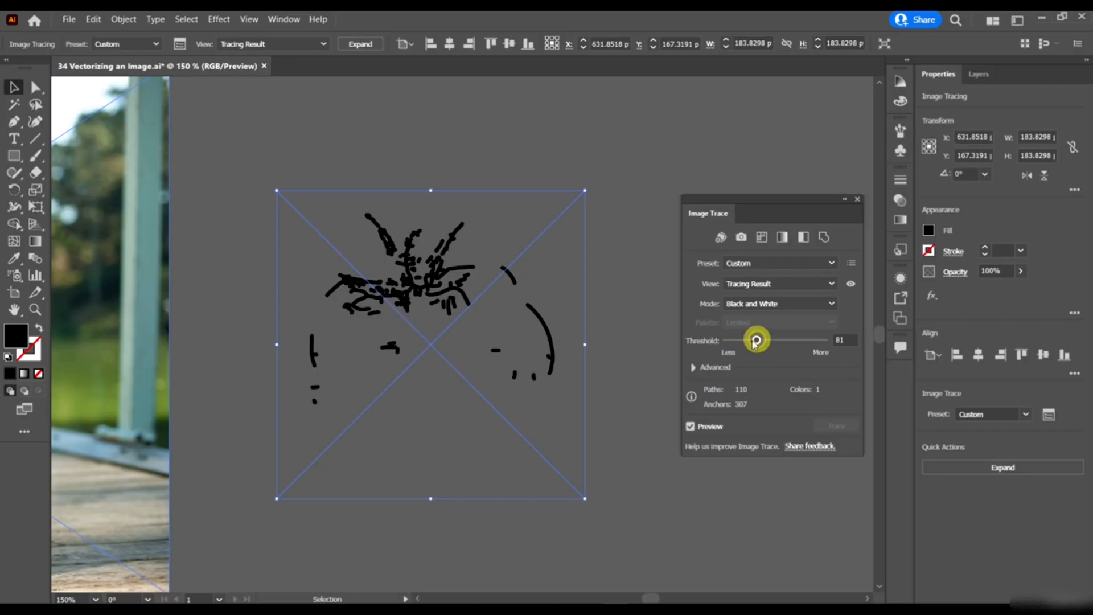
pyautogui.click(789, 340)
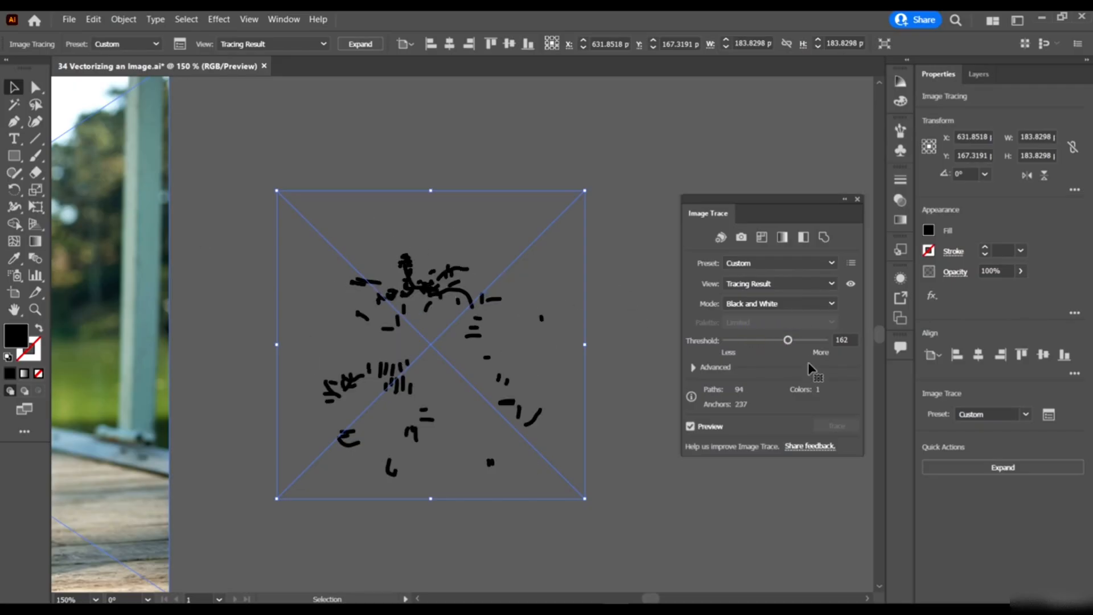
pyautogui.click(811, 339)
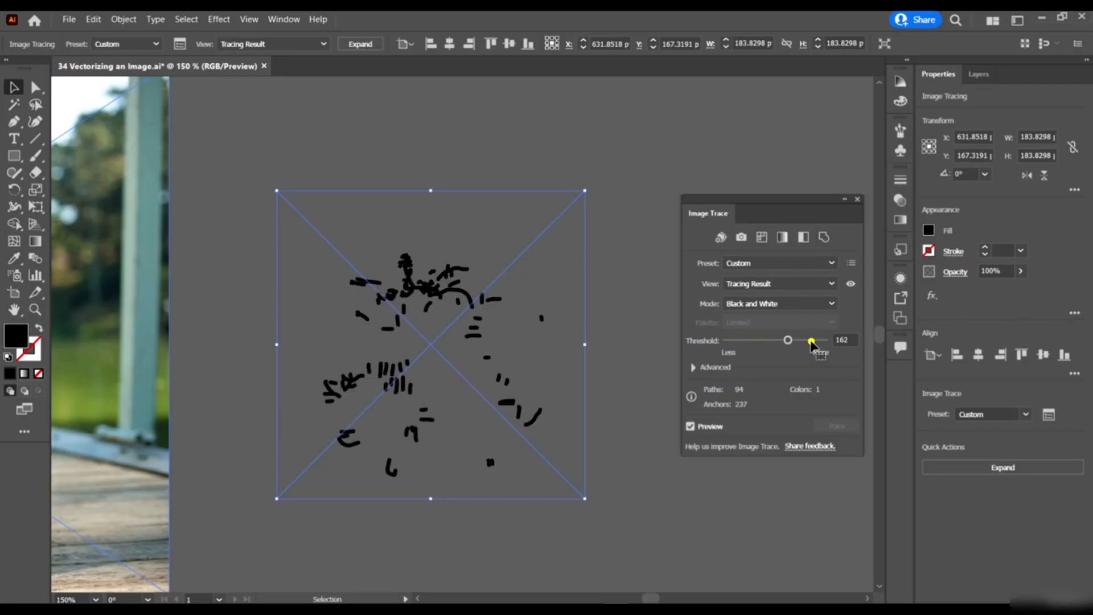
# - Apply the Technical Drawing preset to the tomato and raise its Threshold to 159
pyautogui.click(792, 282)
pyautogui.click(795, 263)
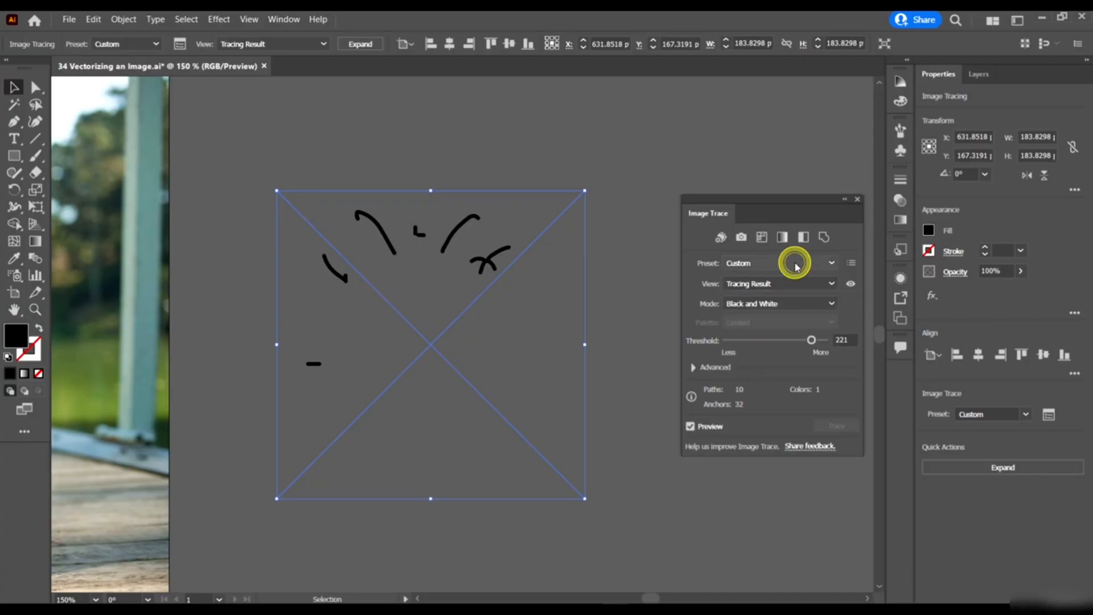
pyautogui.click(789, 468)
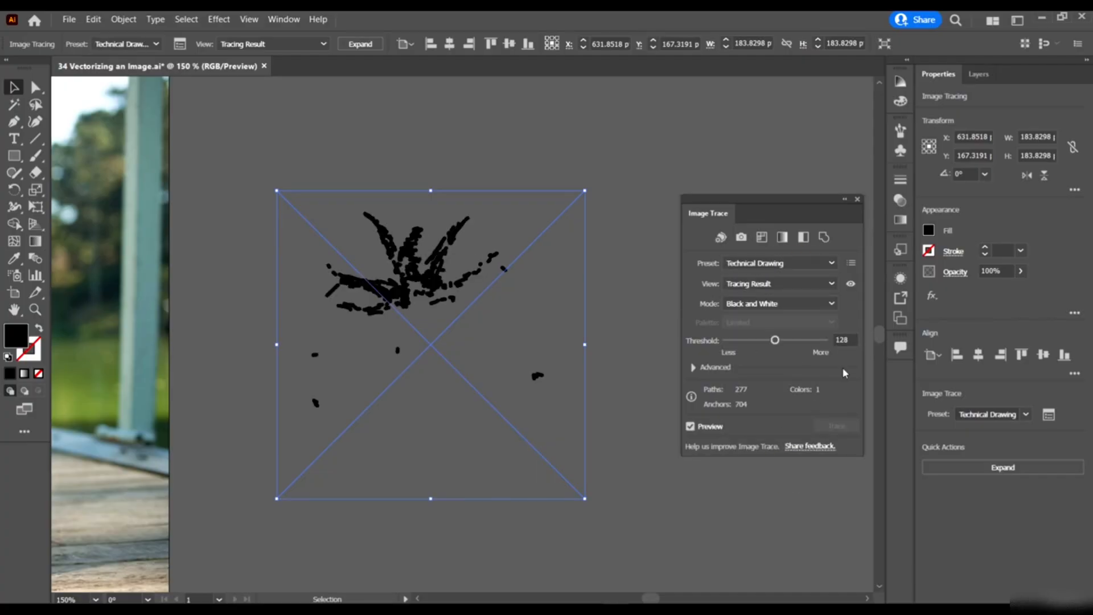
pyautogui.click(786, 340)
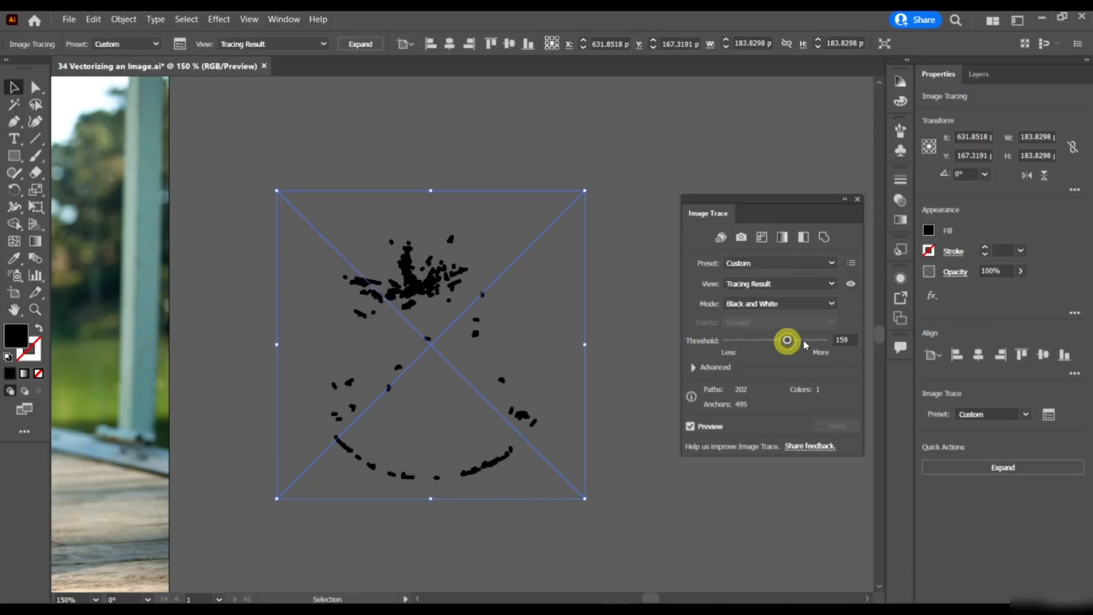
# - Delete the traced tomato beside the photo
pyautogui.scroll(-4, 603, 282)
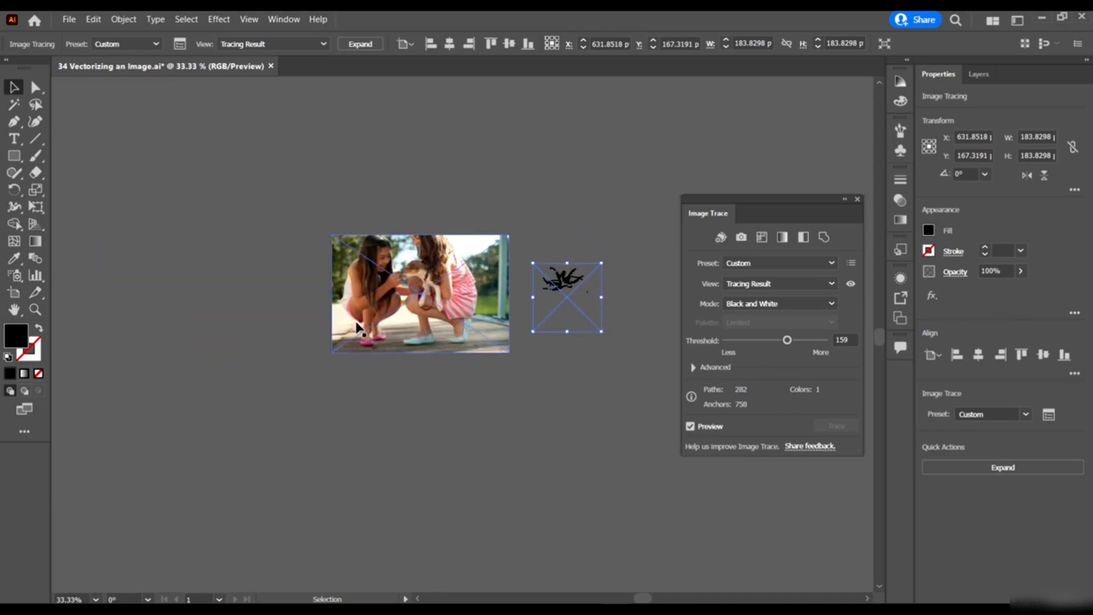
pyautogui.scroll(3, 357, 281)
pyautogui.scroll(-3, 207, 303)
pyautogui.scroll(2, 361, 277)
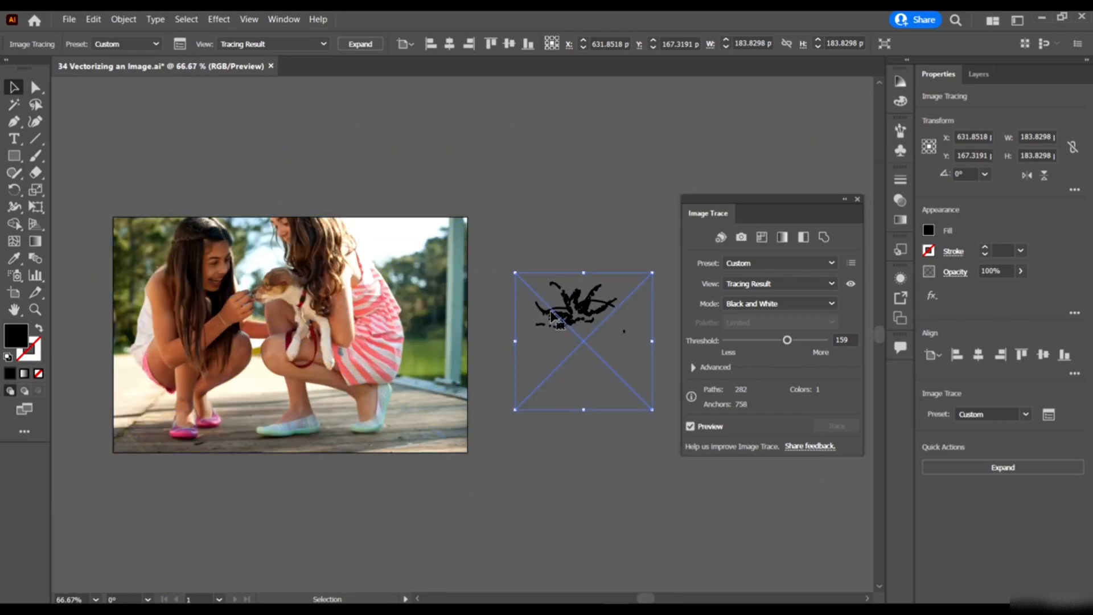
pyautogui.click(550, 311)
pyautogui.press('Delete')
# - Select the linked photo of the two girls with the puppy
pyautogui.scroll(-1, 402, 244)
pyautogui.hscroll(-3, 398, 333)
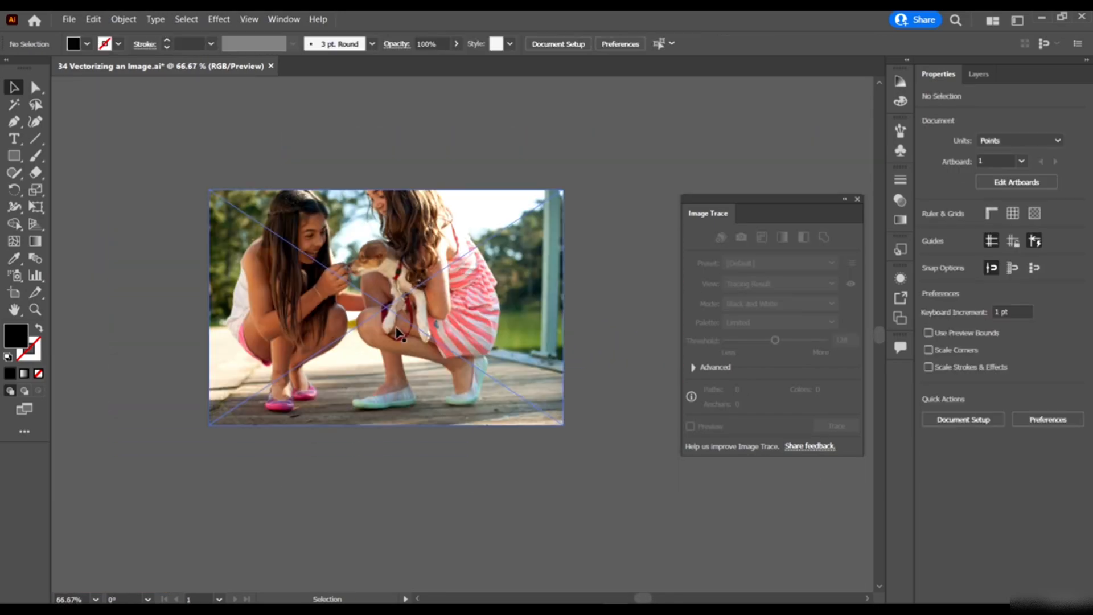
pyautogui.scroll(1, 422, 249)
pyautogui.click(470, 264)
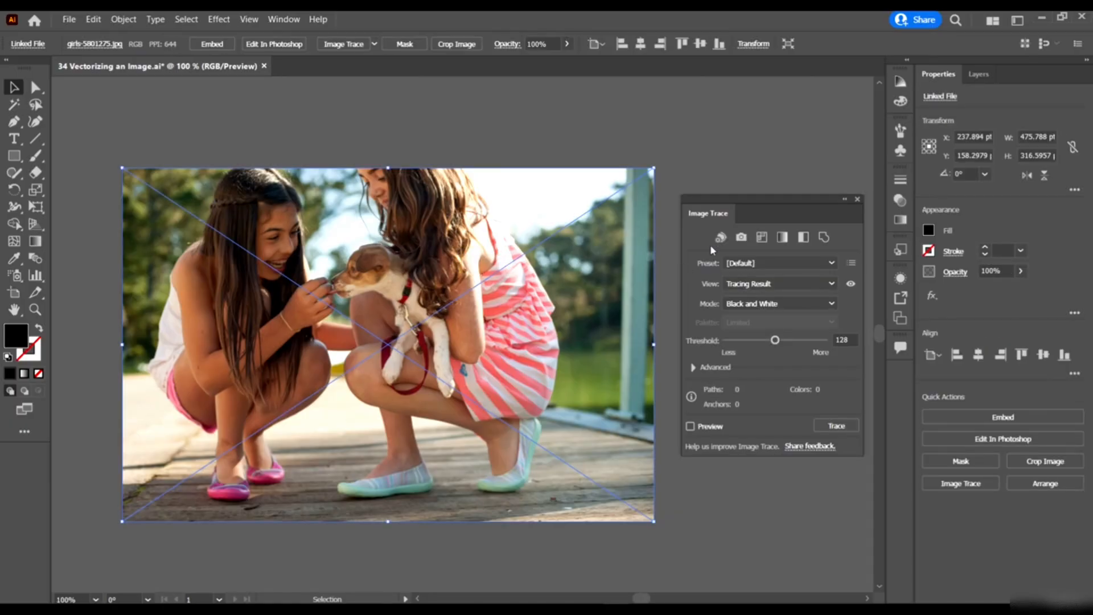
pyautogui.click(763, 262)
pyautogui.click(81, 21)
pyautogui.click(123, 20)
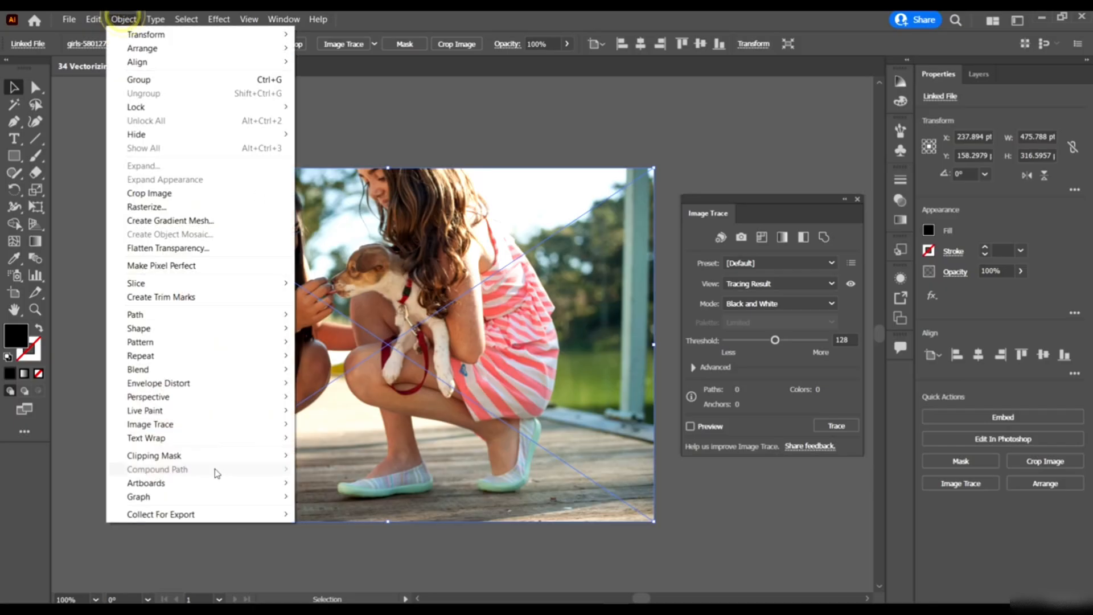
pyautogui.click(493, 32)
pyautogui.click(123, 20)
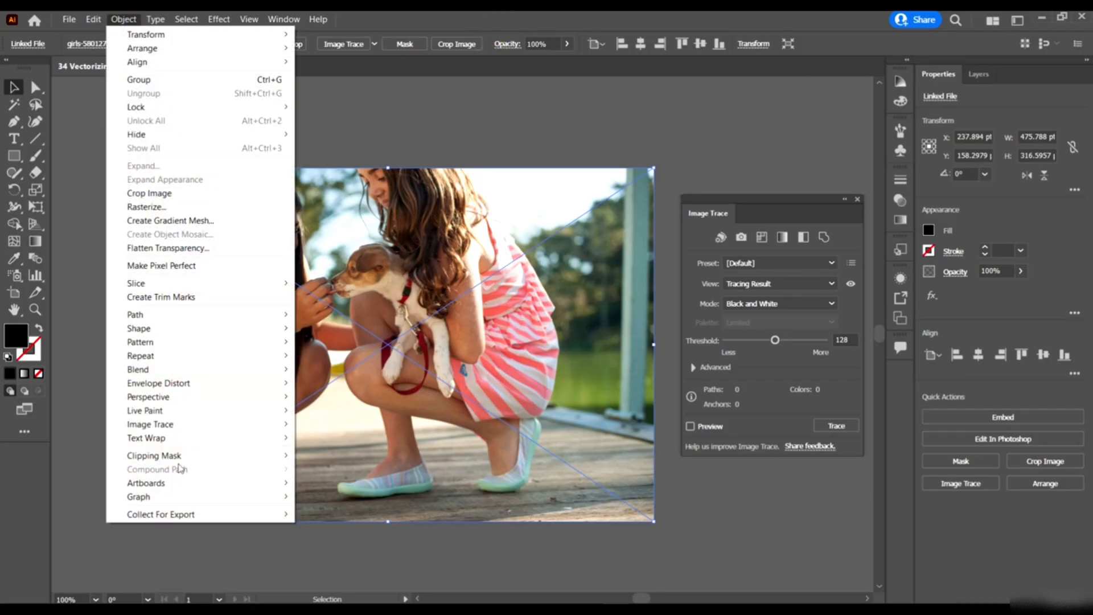
pyautogui.click(648, 21)
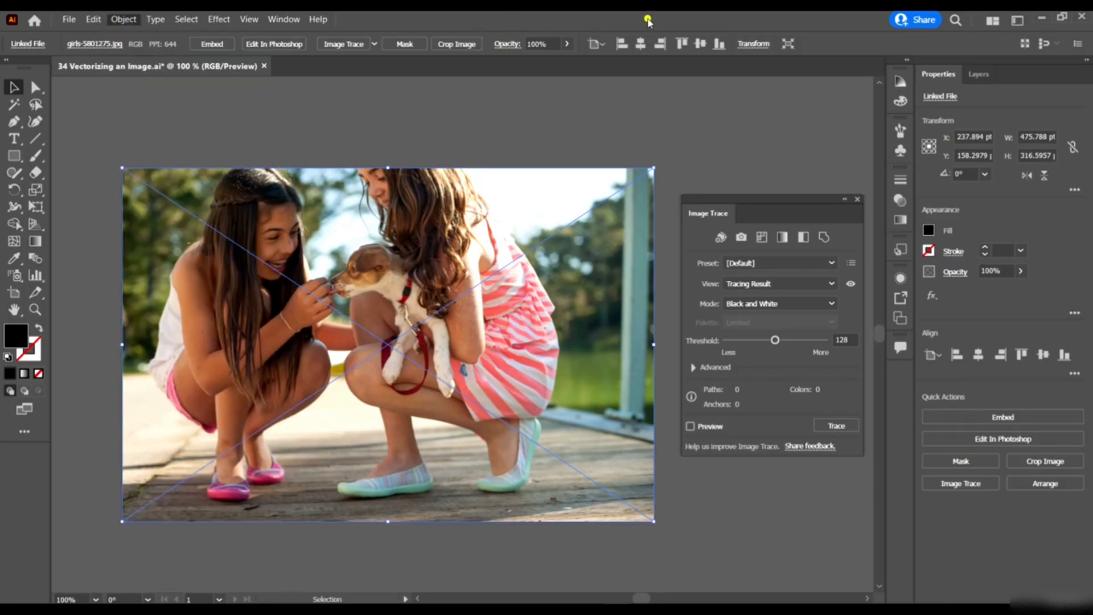
# - Trace the photo of the girls with the 3 Colors preset, agreeing to continue despite the large image size
pyautogui.click(808, 263)
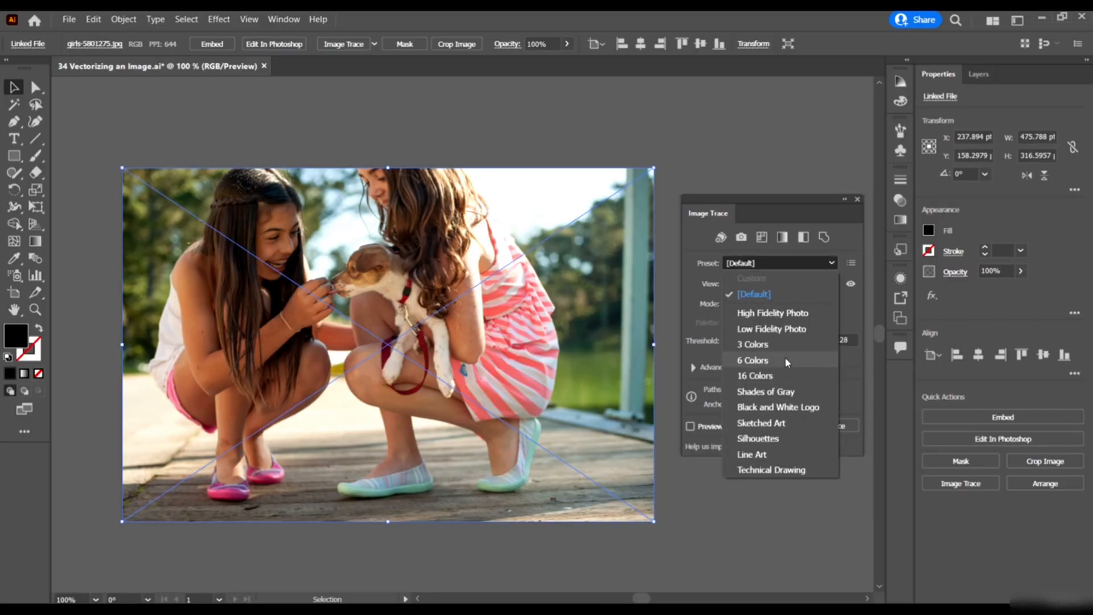
pyautogui.click(757, 345)
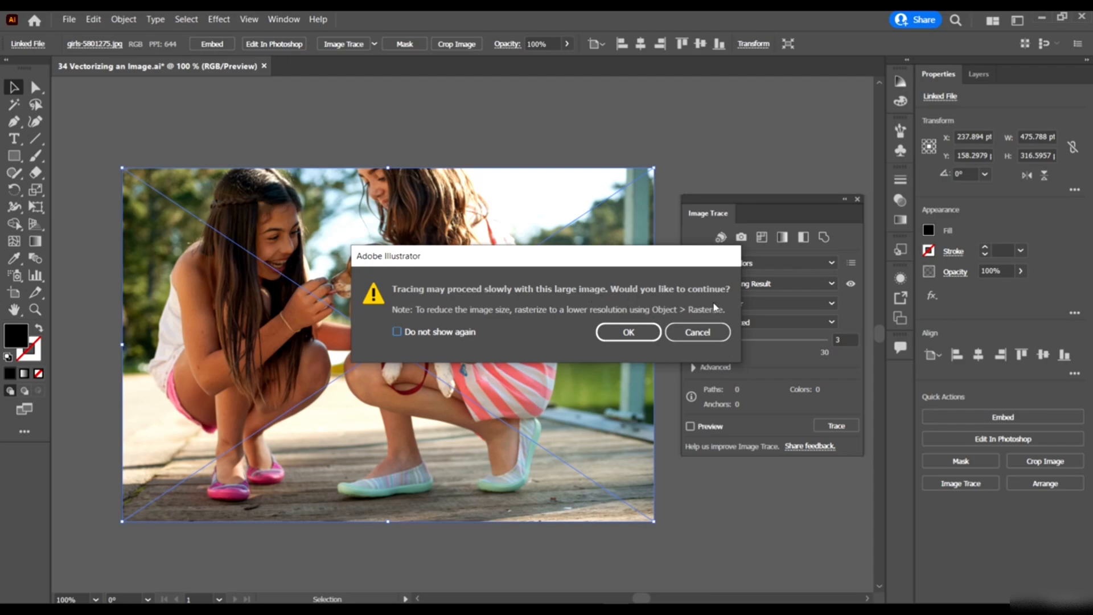
pyautogui.click(633, 336)
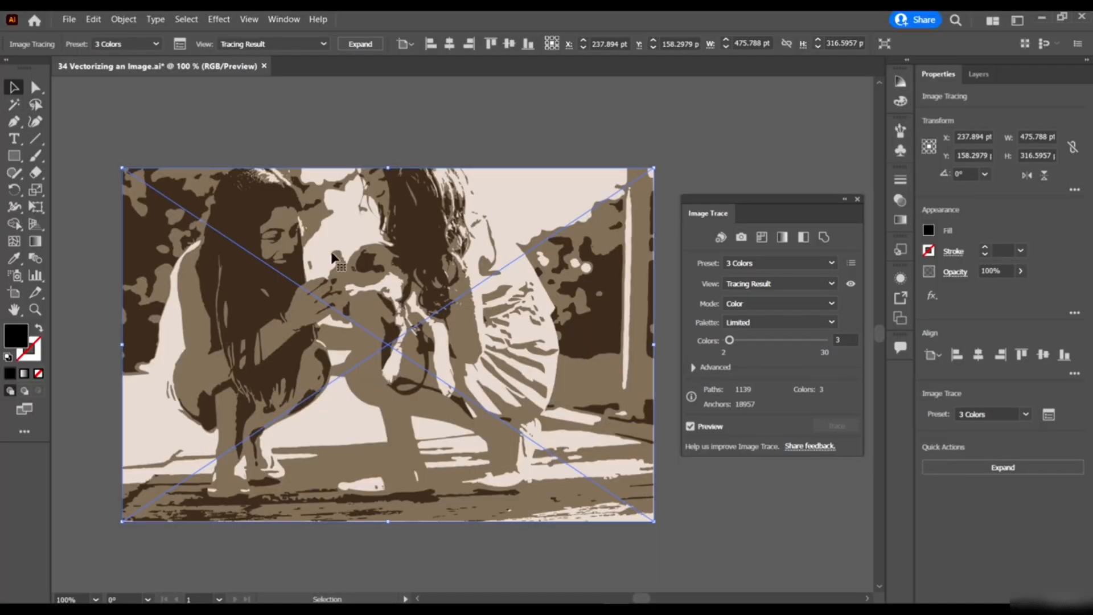
# - Examine the three-color trace of the photo up close and as a whole, including without its selection outline
pyautogui.scroll(-1, 427, 307)
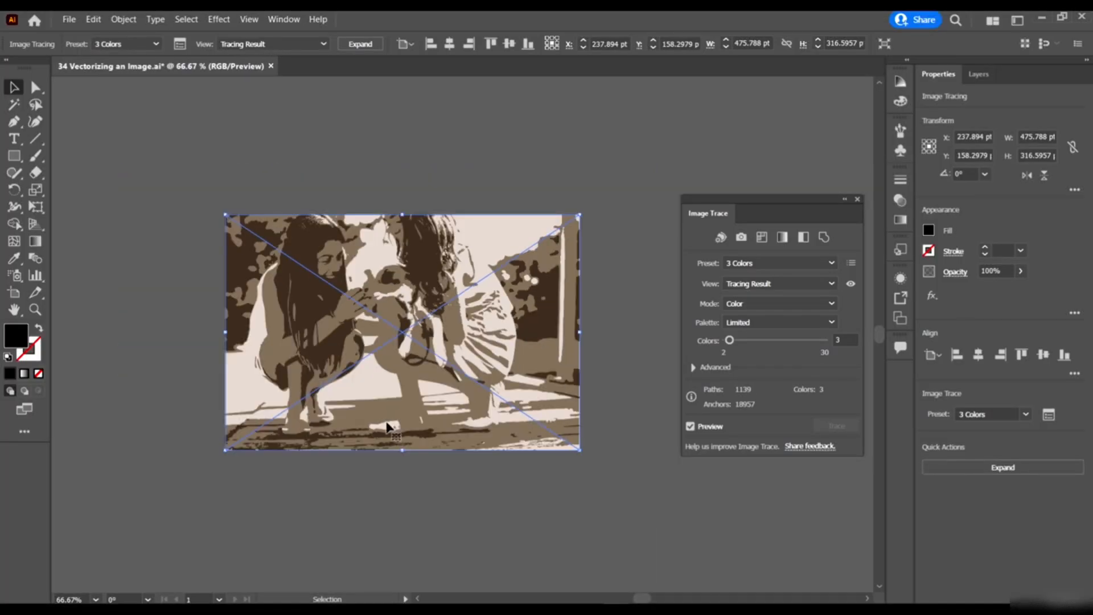
pyautogui.scroll(1, 254, 404)
pyautogui.scroll(1, 610, 165)
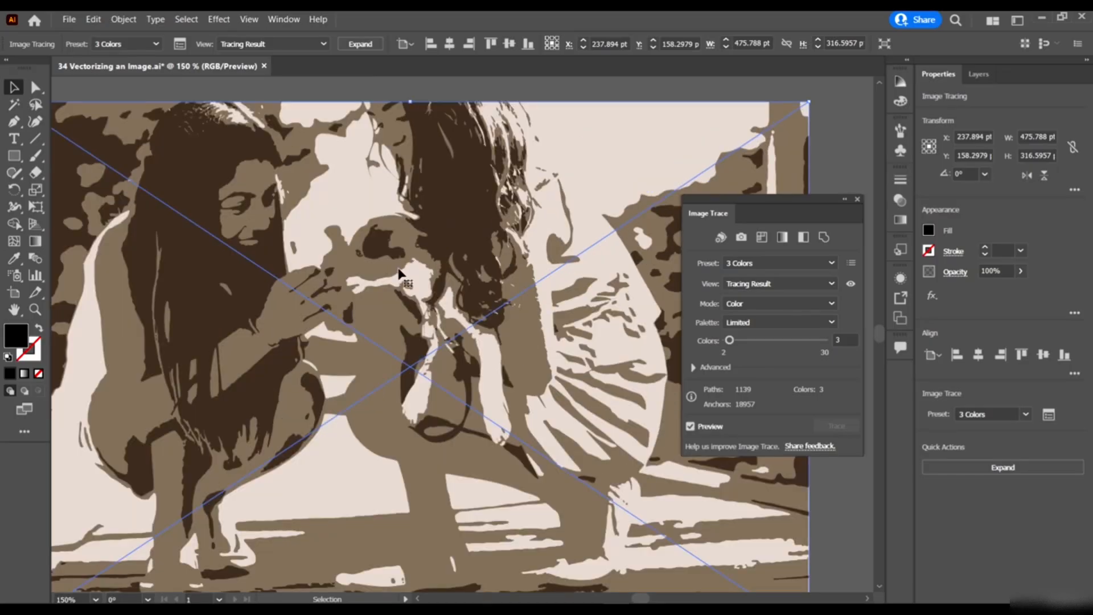
pyautogui.scroll(-2, 467, 322)
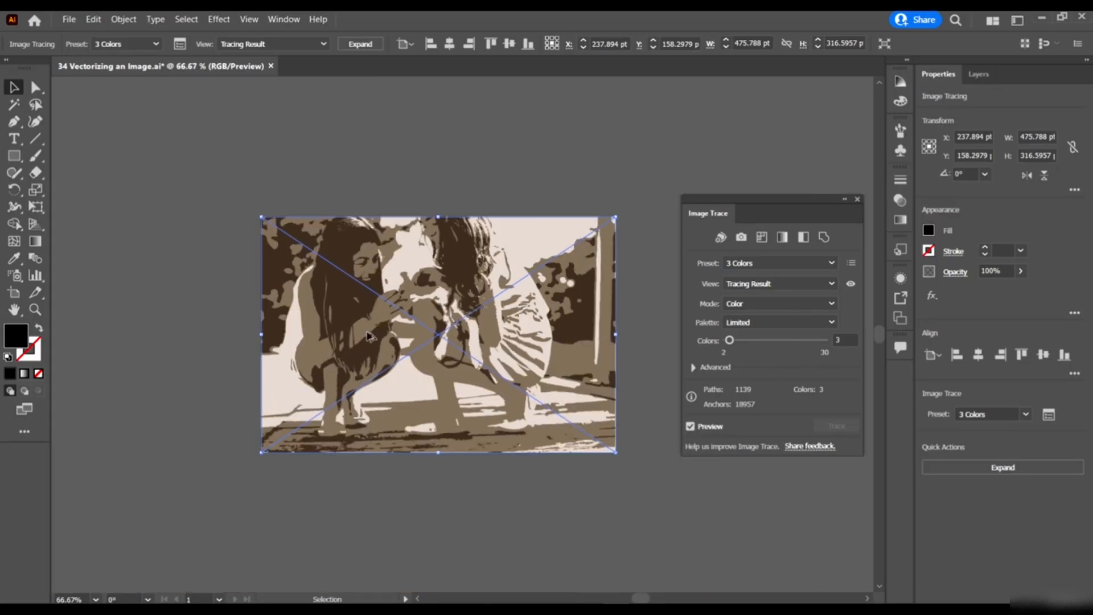
pyautogui.scroll(2, 275, 283)
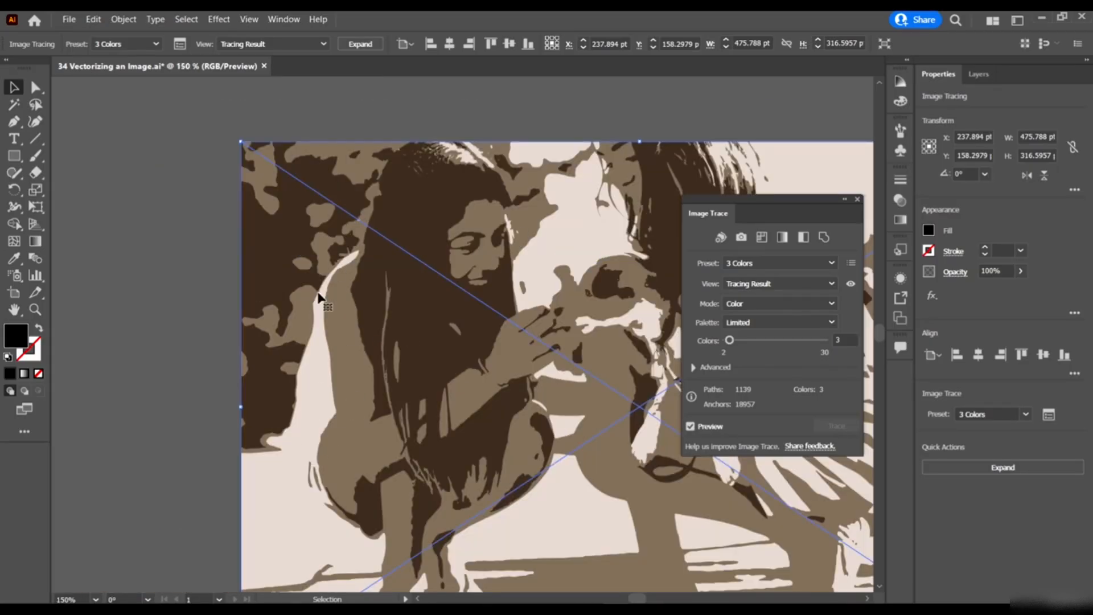
pyautogui.click(394, 193)
pyautogui.click(344, 315)
pyautogui.click(316, 365)
pyautogui.scroll(-3, 447, 319)
pyautogui.click(561, 458)
pyautogui.scroll(2, 450, 350)
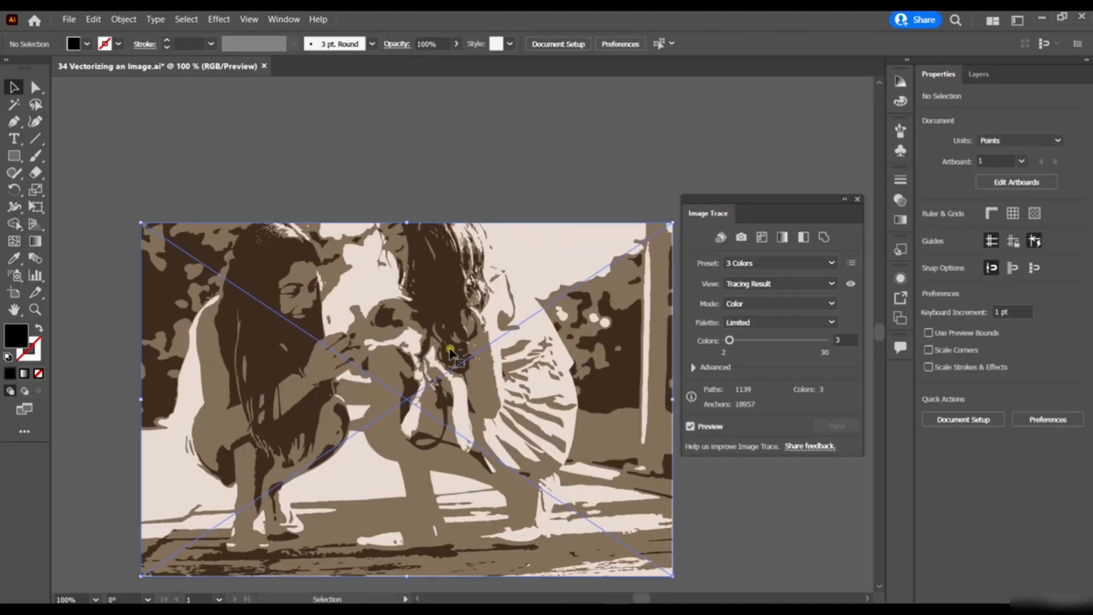
# - Select the photo trace again and apply the 6 Colors preset to it
pyautogui.click(450, 352)
pyautogui.scroll(-1, 512, 284)
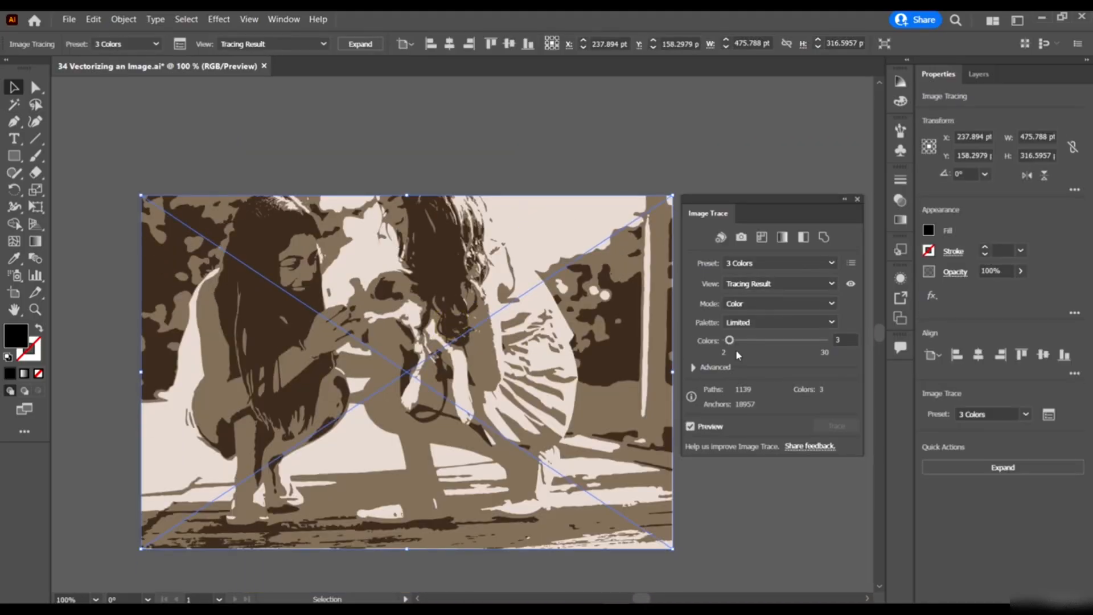
pyautogui.click(773, 262)
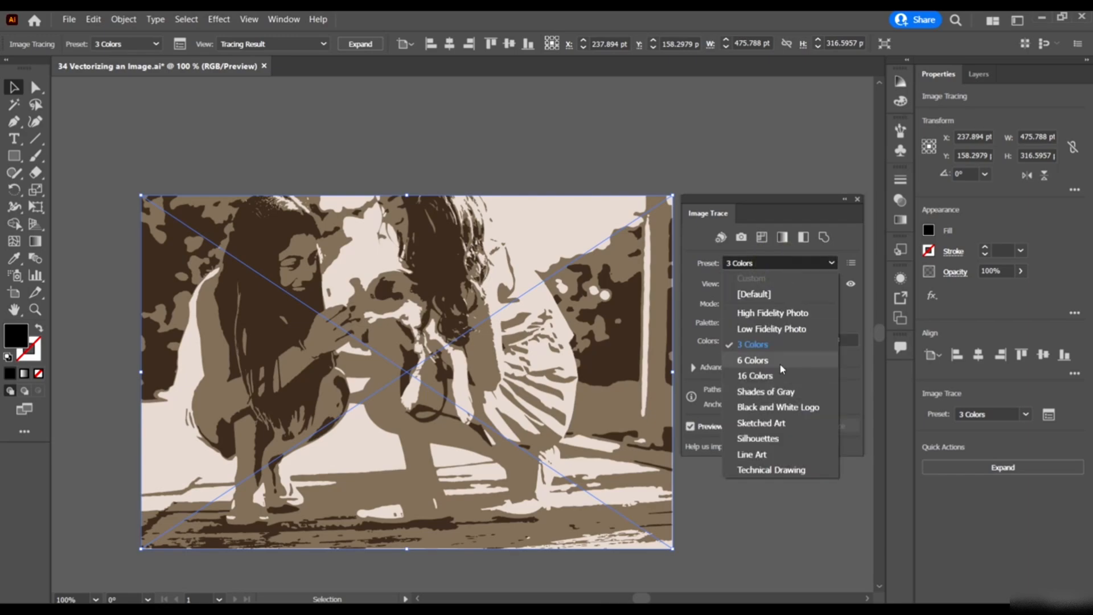
pyautogui.click(753, 360)
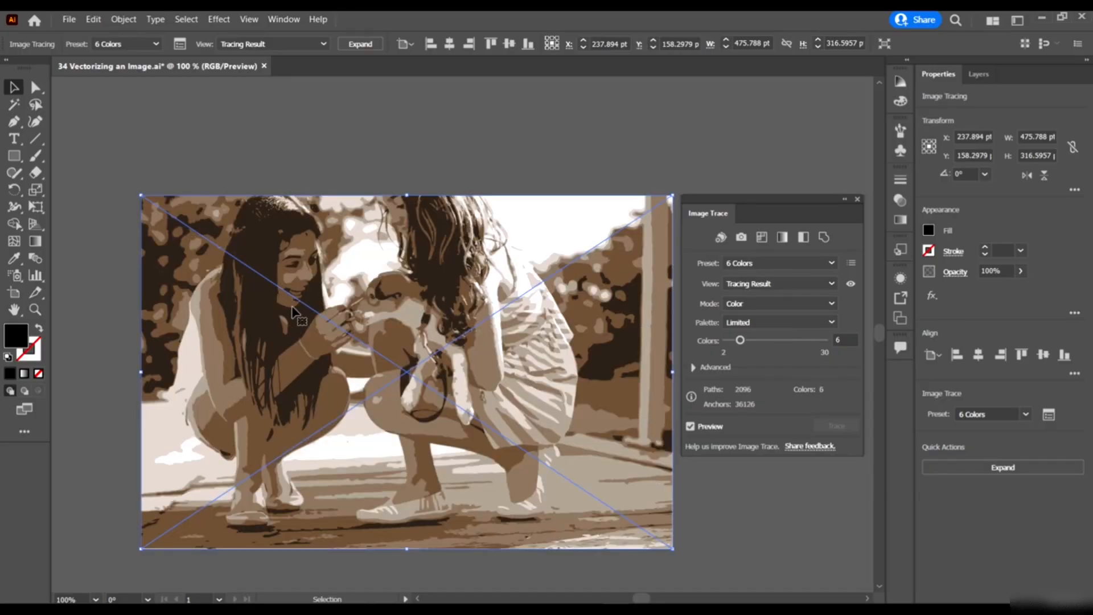
# - Examine the six-color trace around the girl's face and the puppy's head, and the whole picture unselected
pyautogui.scroll(-2, 293, 312)
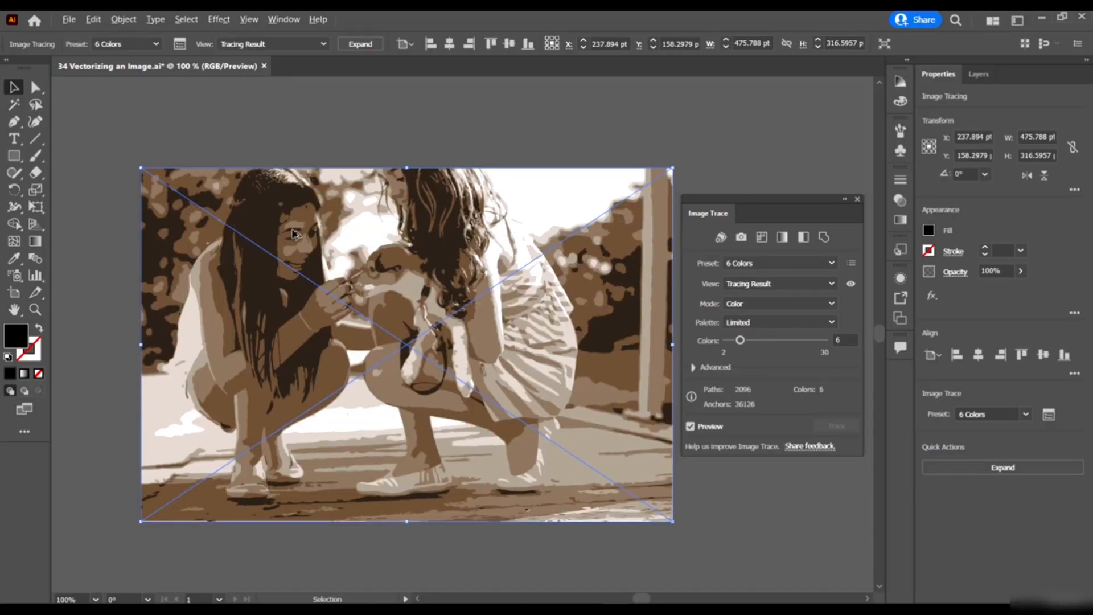
pyautogui.scroll(5, 293, 233)
pyautogui.scroll(2, 308, 208)
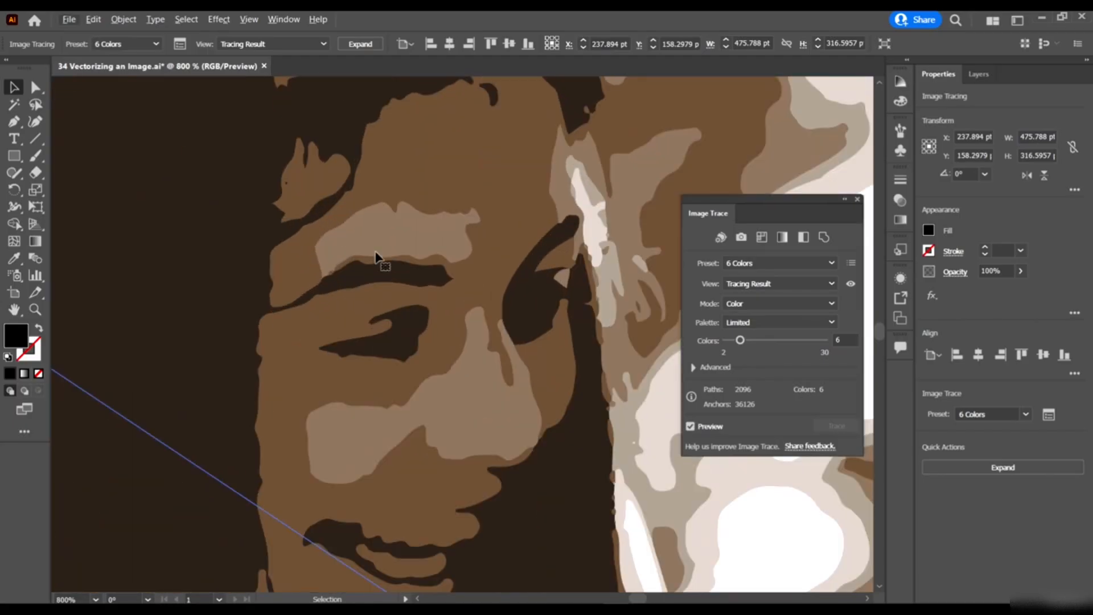
pyautogui.scroll(-6, 389, 252)
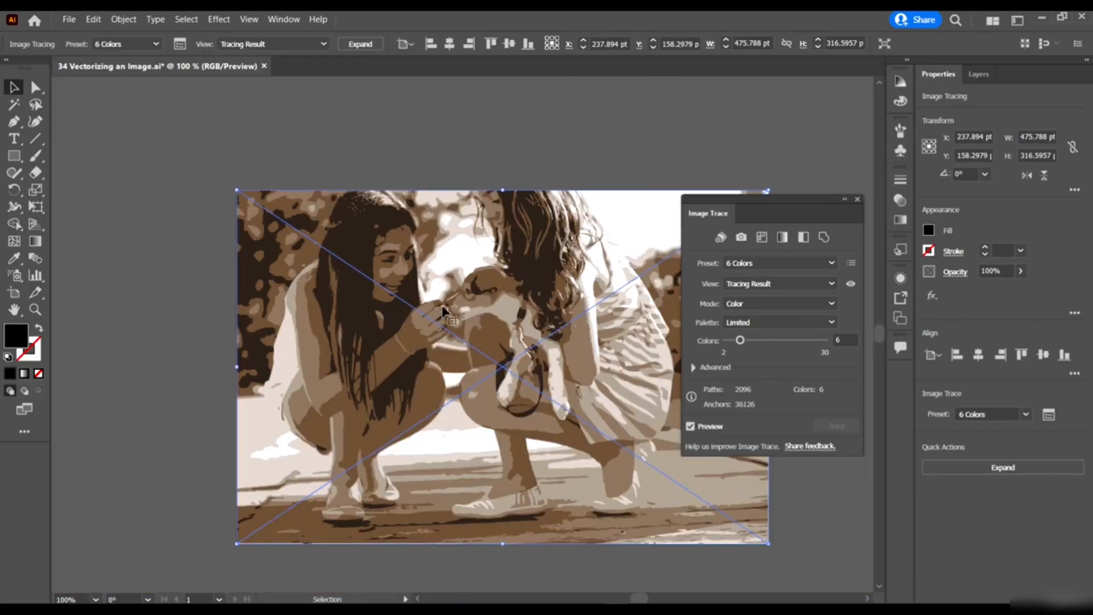
pyautogui.scroll(5, 443, 310)
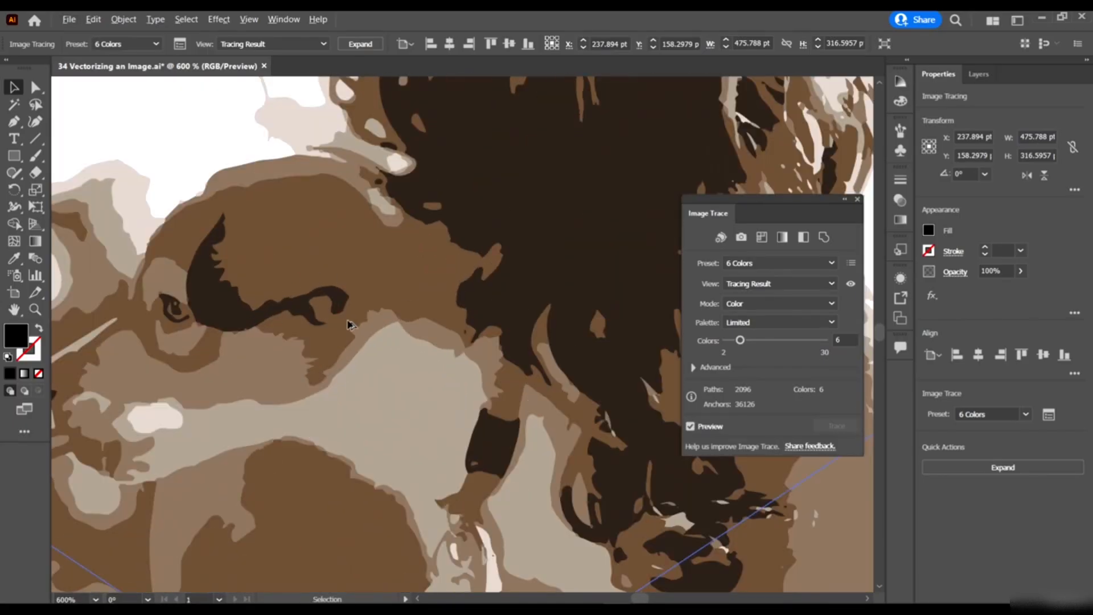
pyautogui.scroll(-6, 350, 325)
pyautogui.scroll(-2, 398, 227)
pyautogui.hscroll(-1, 427, 171)
pyautogui.click(477, 106)
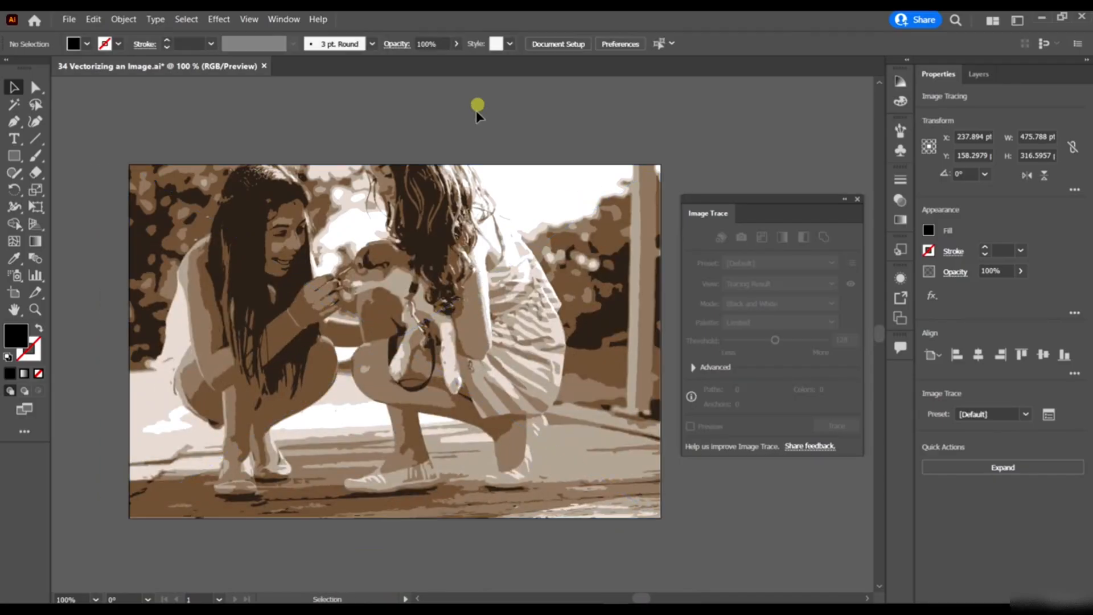
# - Set the number of colors in the photo trace to 10 and deselect the picture
pyautogui.click(471, 316)
pyautogui.click(791, 263)
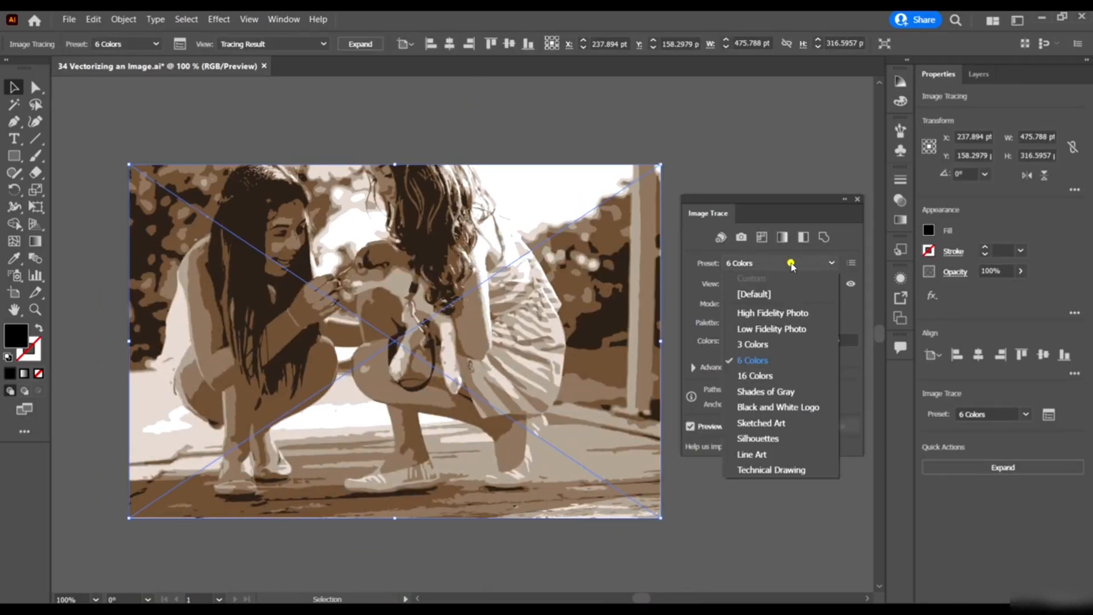
pyautogui.click(854, 298)
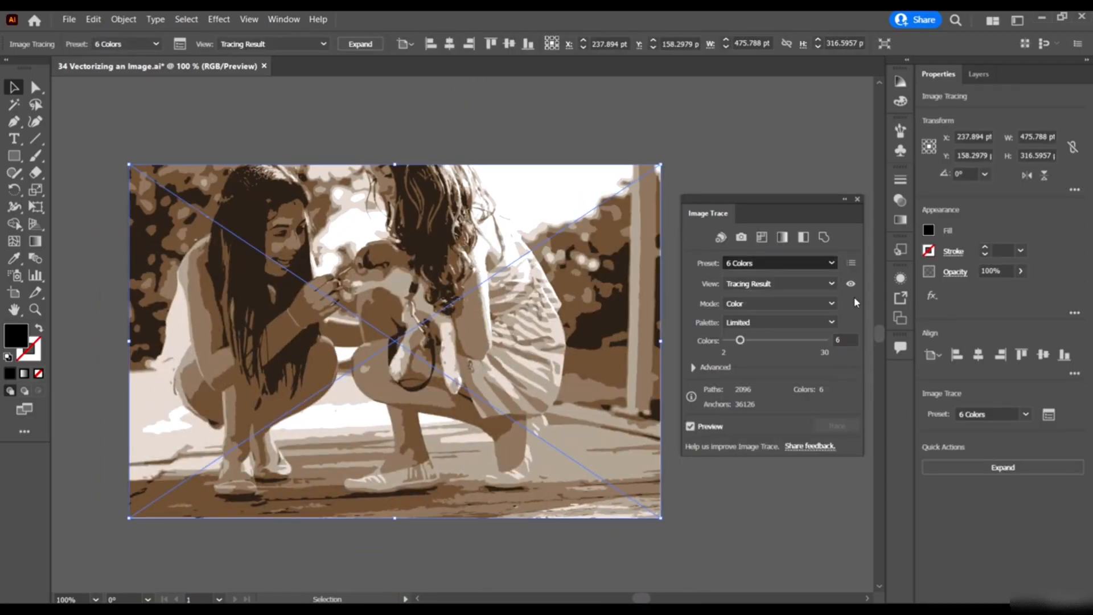
pyautogui.click(842, 340)
pyautogui.write('10')
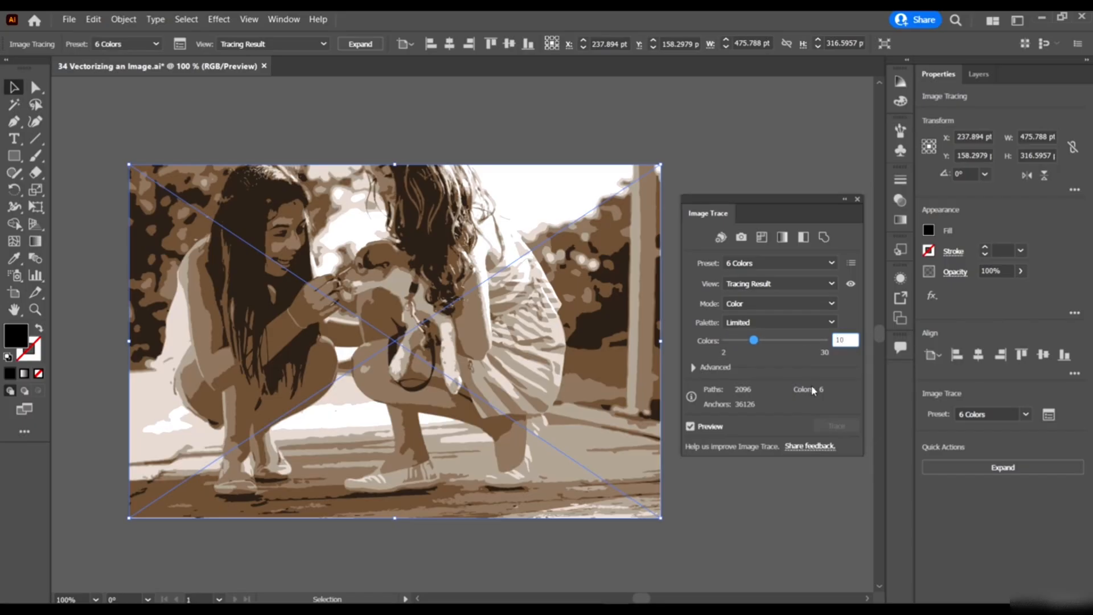
pyautogui.press('Return')
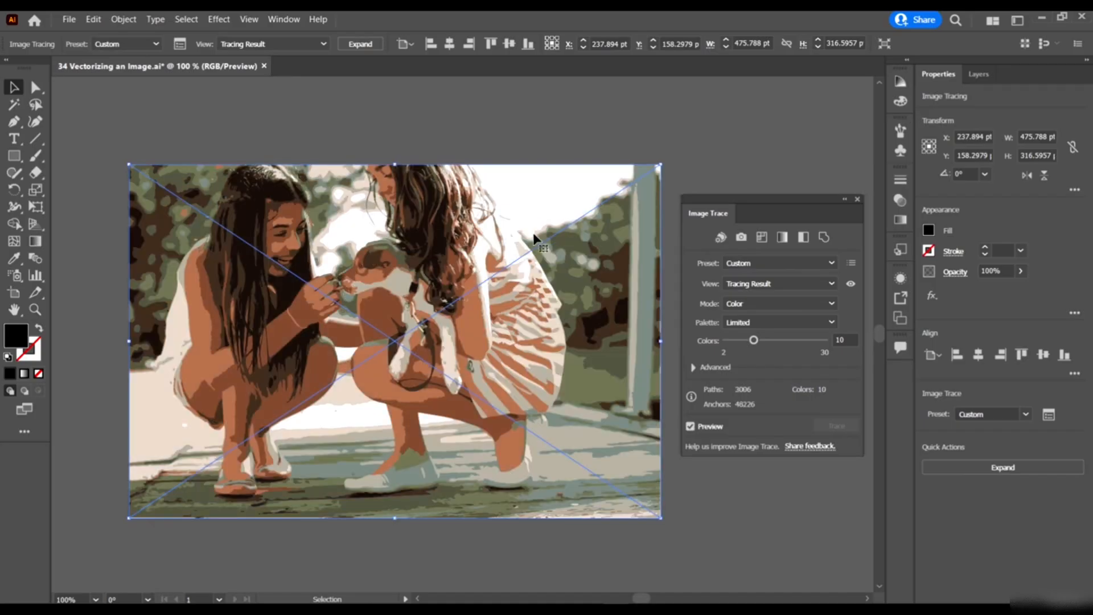
pyautogui.click(520, 142)
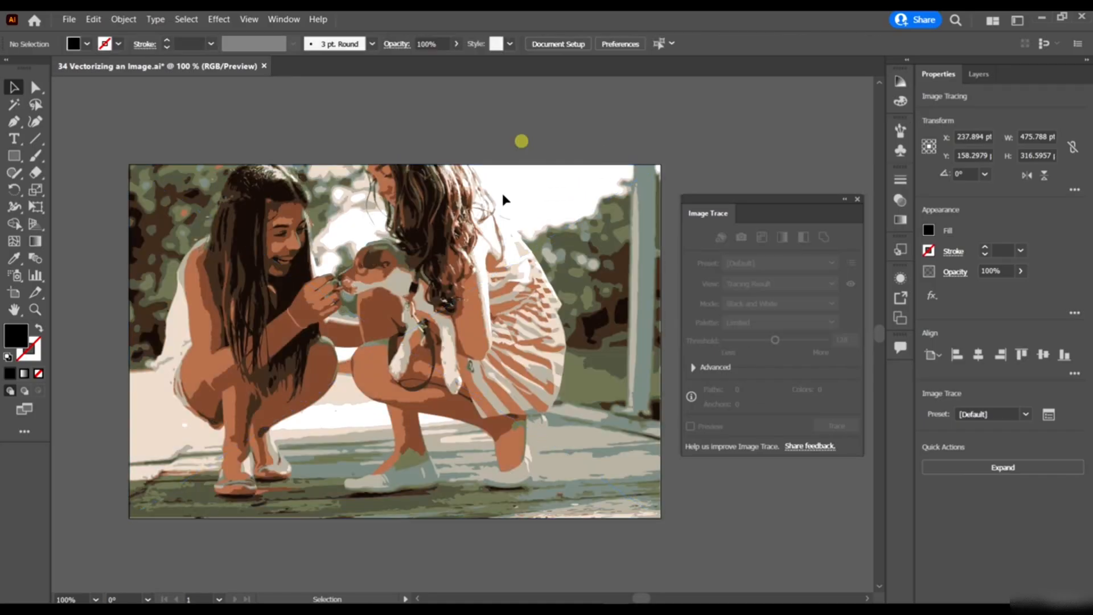
# - Examine the ten-color trace up close around the girls' faces and the puppy, and the picture as a whole
pyautogui.click(416, 332)
pyautogui.scroll(-1, 442, 308)
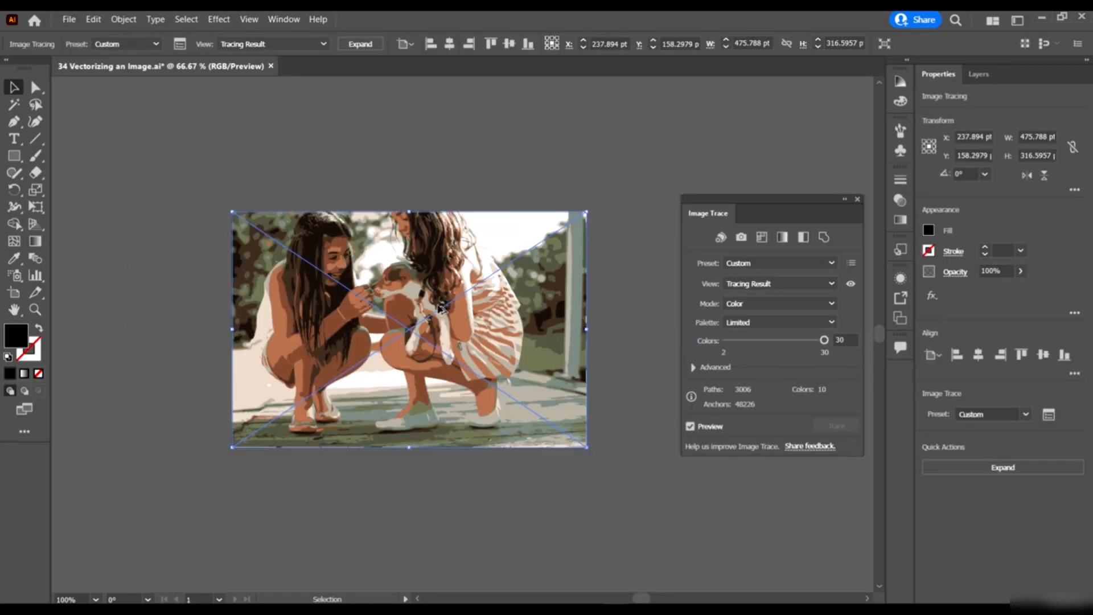
pyautogui.scroll(3, 418, 299)
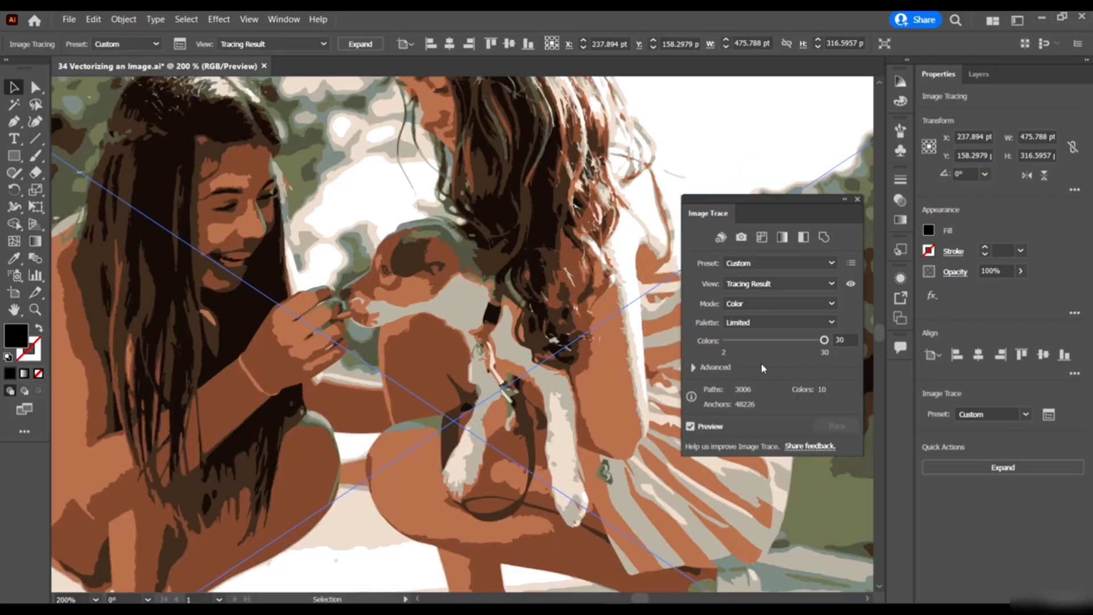
pyautogui.scroll(-4, 526, 347)
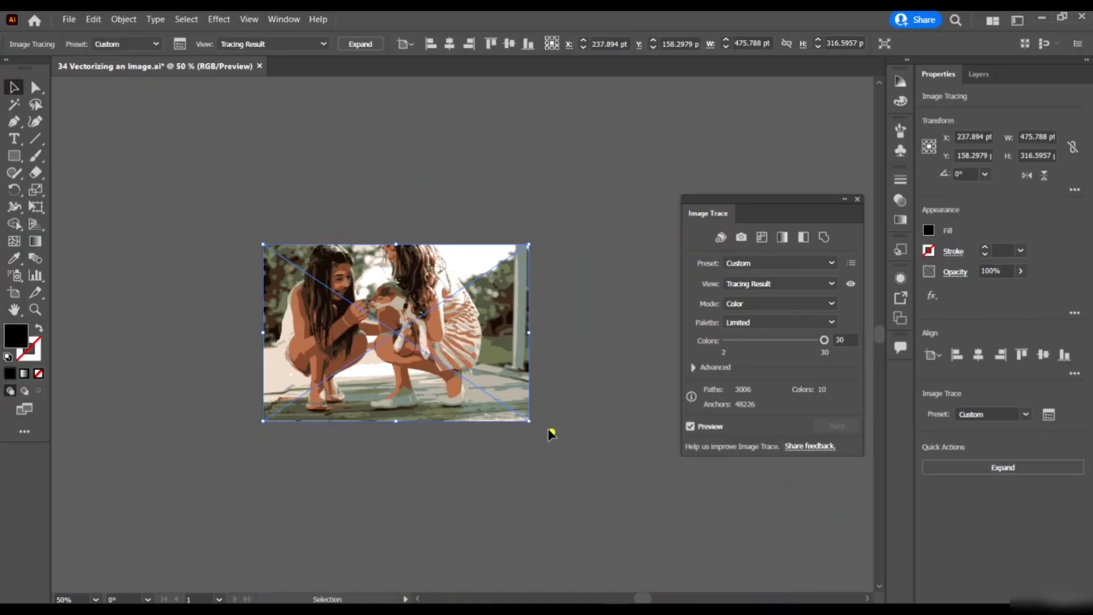
pyautogui.click(551, 434)
pyautogui.scroll(3, 535, 424)
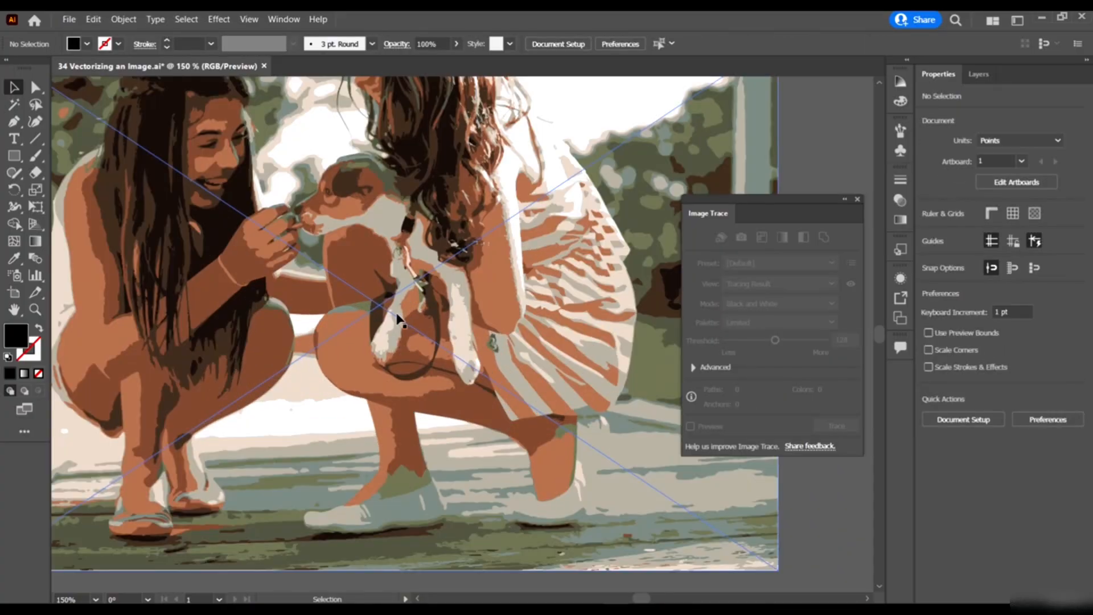
pyautogui.scroll(-3, 515, 410)
pyautogui.scroll(1, 523, 450)
pyautogui.scroll(1, 538, 491)
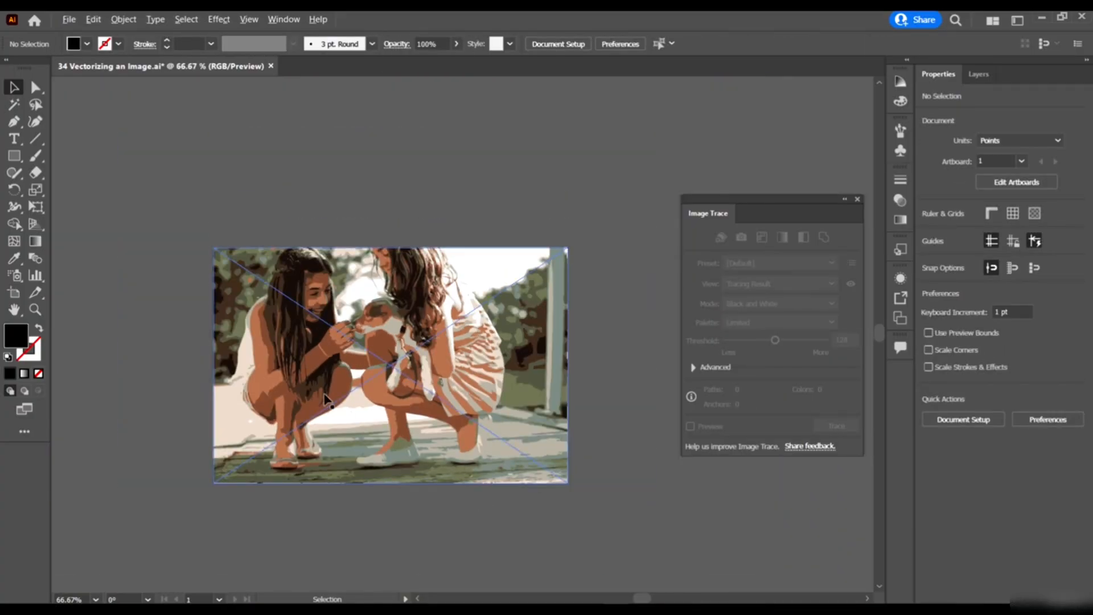
pyautogui.scroll(1, 327, 399)
pyautogui.click(328, 309)
pyautogui.scroll(3, 325, 302)
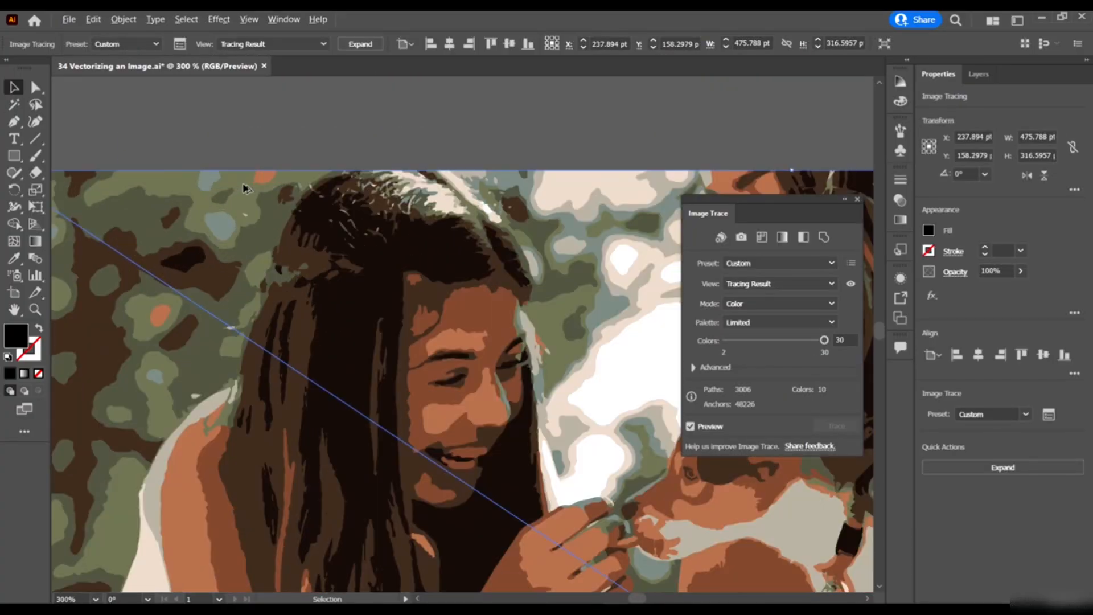
pyautogui.scroll(1, 464, 332)
pyautogui.scroll(-5, 345, 318)
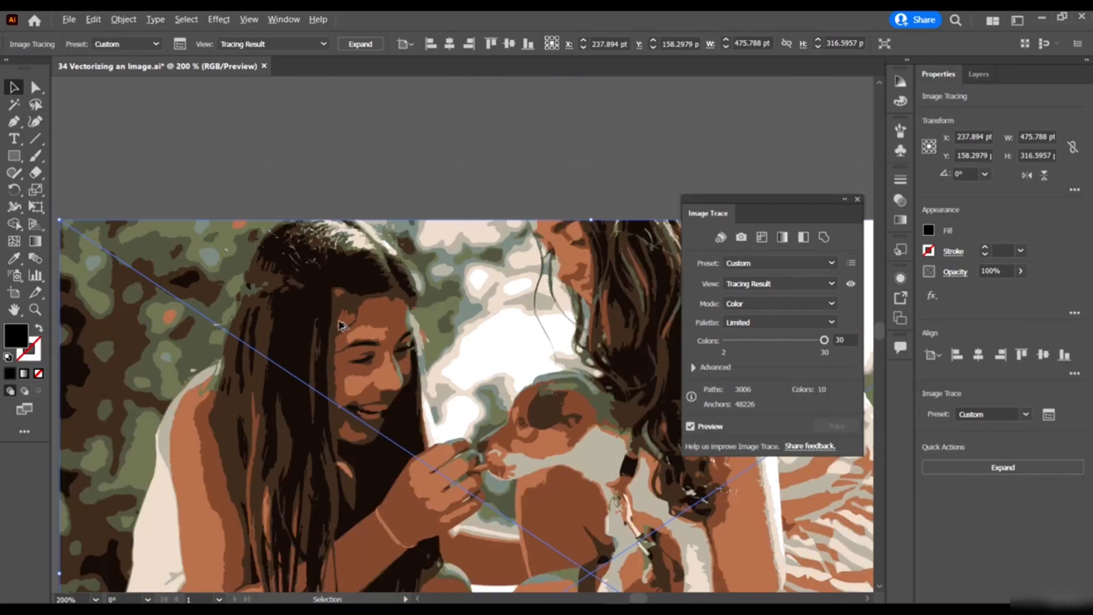
pyautogui.scroll(-1, 460, 380)
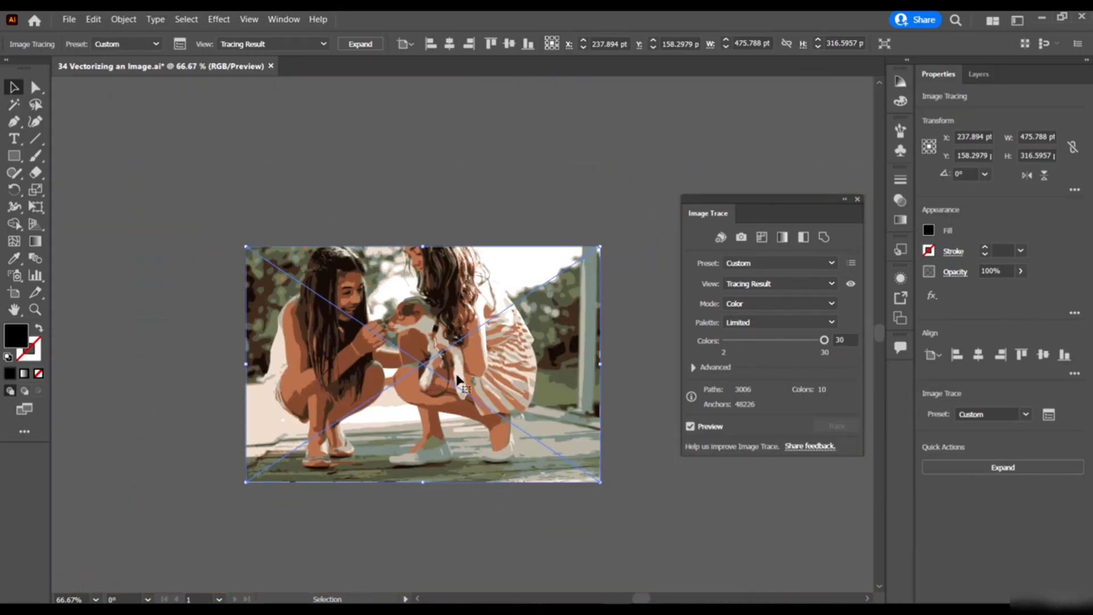
# - Turn on Ignore White in the photo trace's advanced options and check the bright sky area of the picture
pyautogui.click(693, 368)
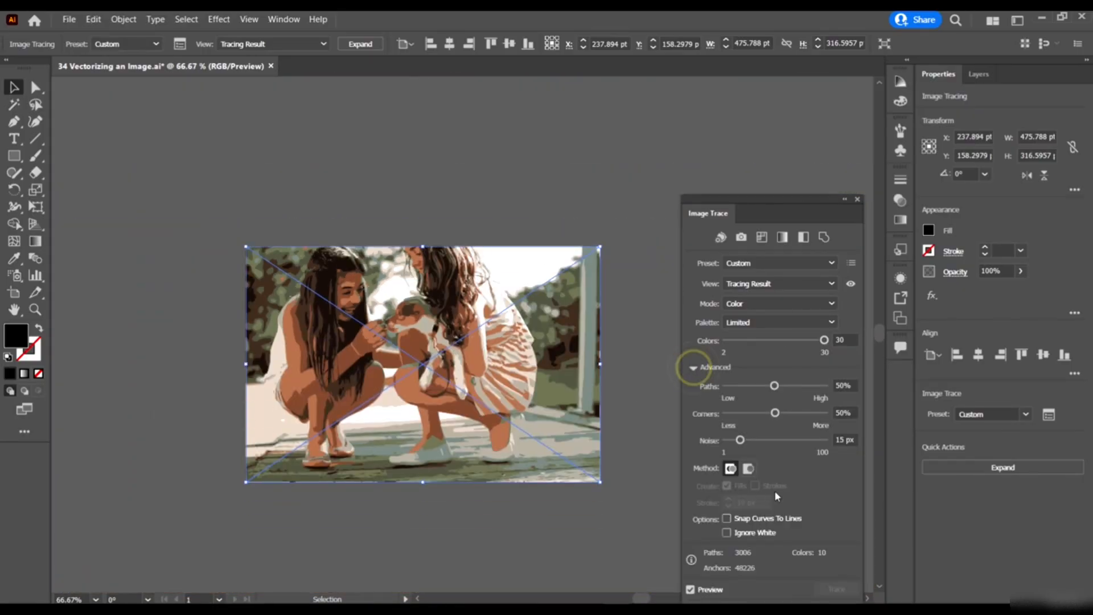
pyautogui.click(725, 532)
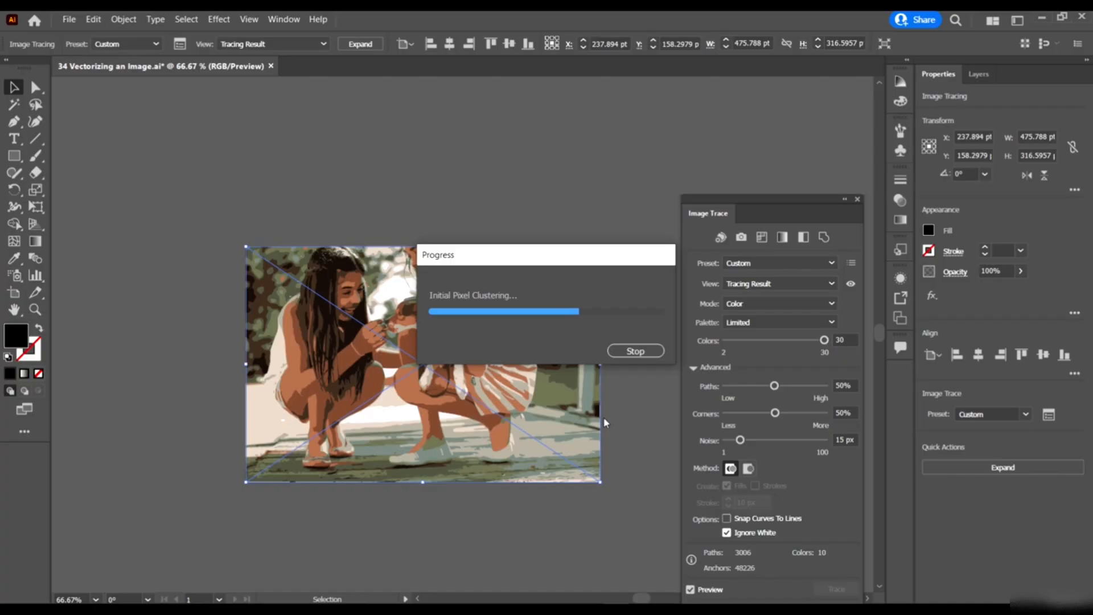
pyautogui.scroll(-2, 630, 365)
pyautogui.scroll(3, 629, 365)
pyautogui.click(630, 365)
pyautogui.scroll(2, 528, 285)
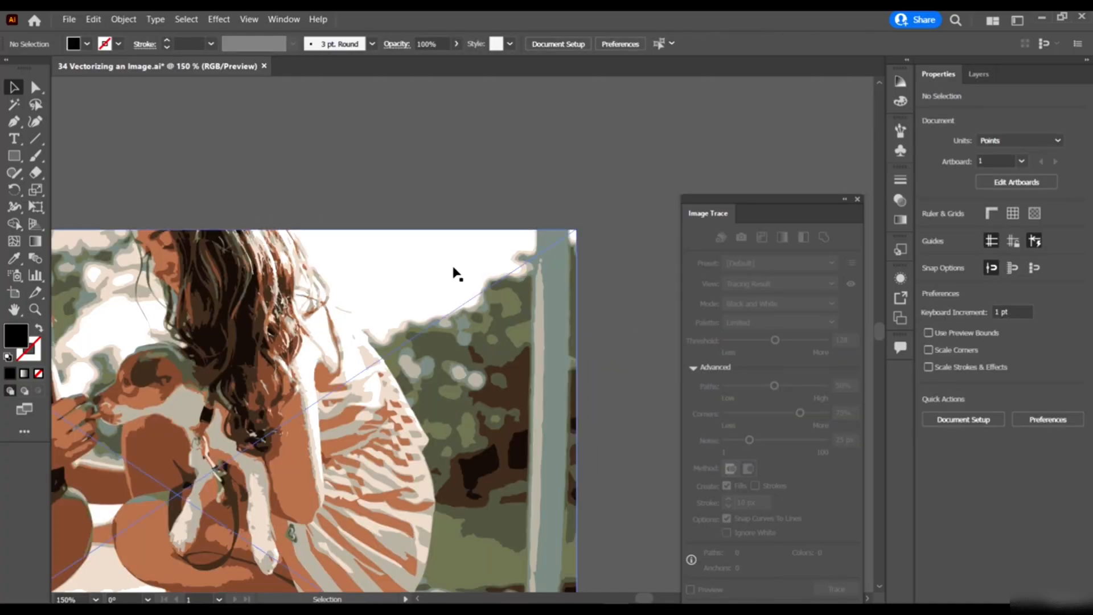
pyautogui.scroll(-2, 457, 274)
# - Place a black rectangle about 476 by 334 pt behind the photo trace and inspect the ignored white areas against it
pyautogui.click(14, 155)
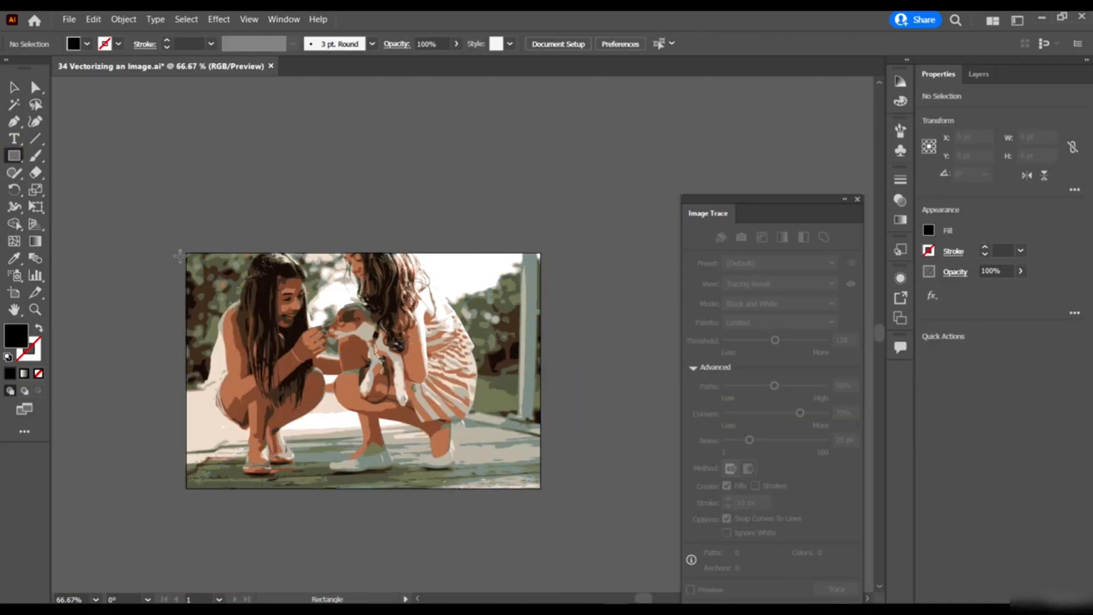
pyautogui.moveTo(186, 254); pyautogui.dragTo(539, 500)
pyautogui.press('v')
pyautogui.rightClick(466, 414)
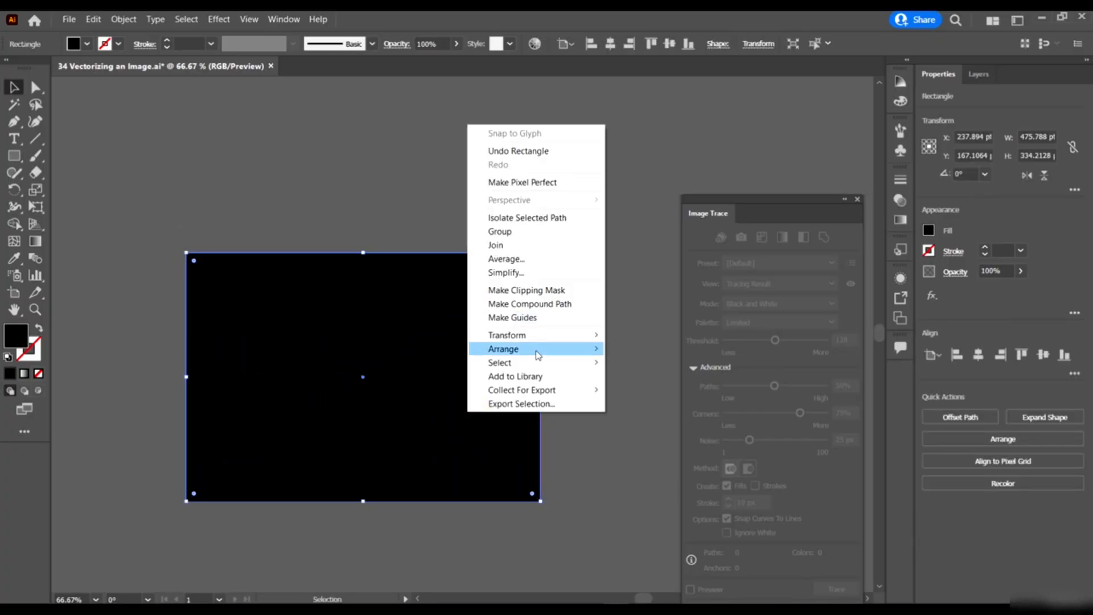
pyautogui.moveTo(547, 349)
pyautogui.click(642, 388)
pyautogui.click(634, 398)
pyautogui.scroll(3, 481, 270)
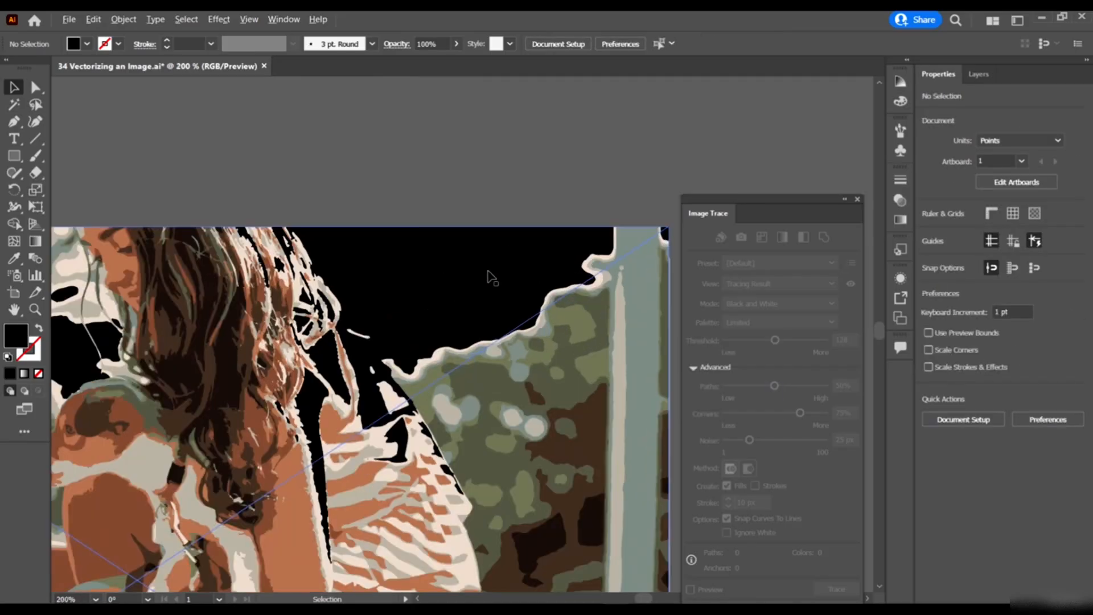
pyautogui.click(464, 259)
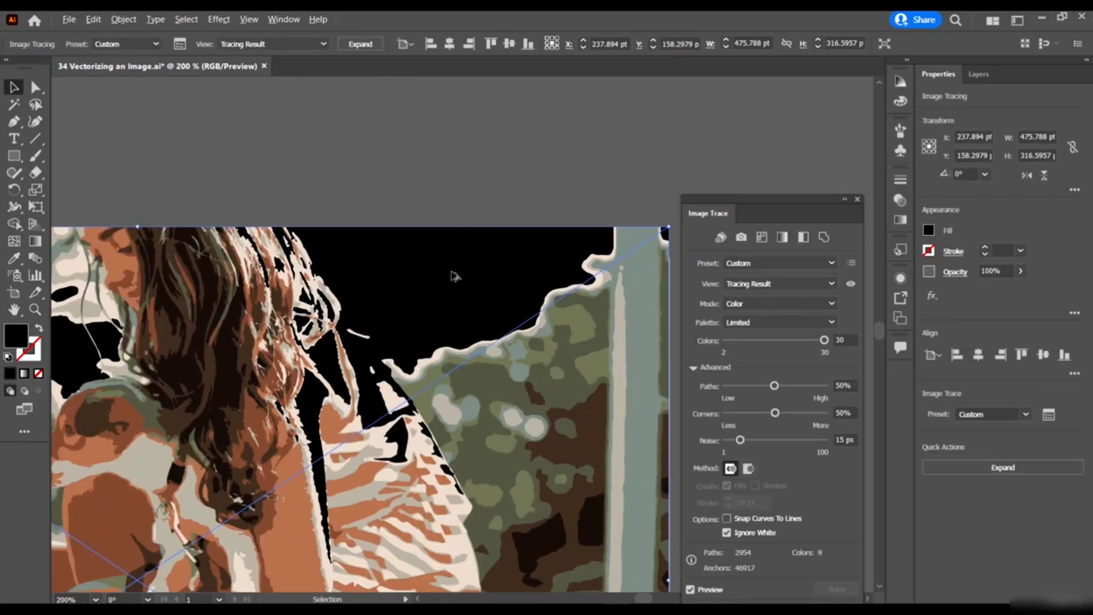
pyautogui.scroll(-4, 455, 275)
pyautogui.scroll(3, 459, 300)
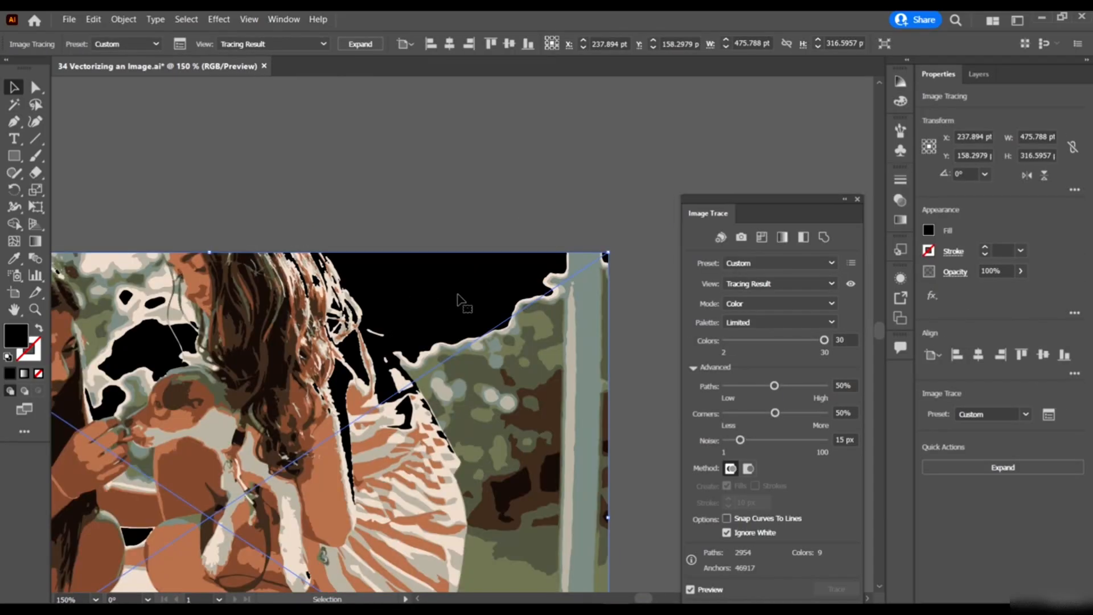
pyautogui.scroll(-2, 439, 307)
pyautogui.hscroll(-1, 500, 268)
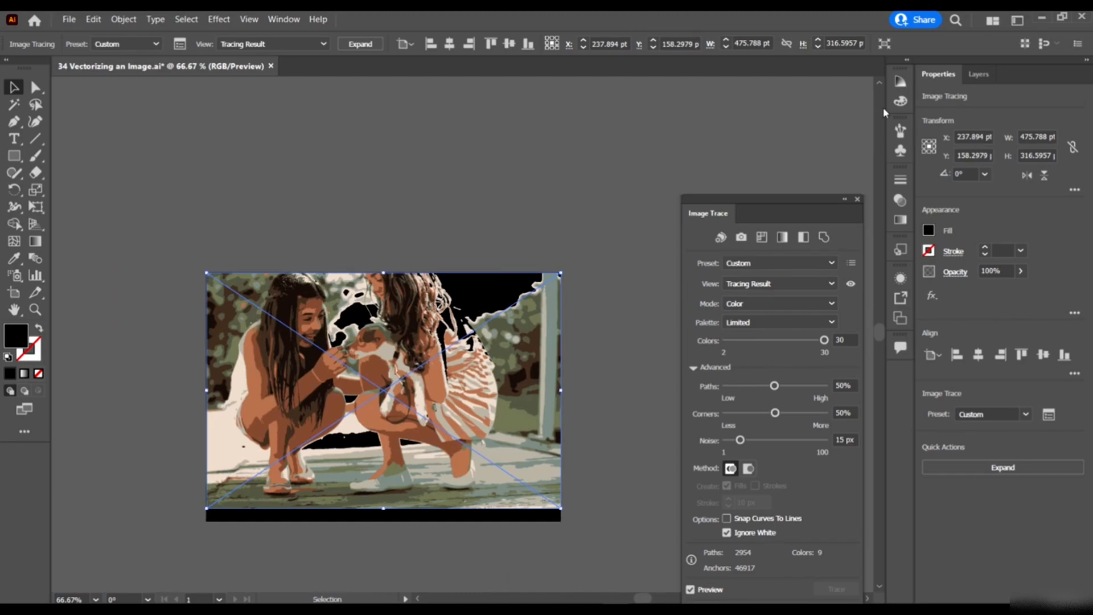
# - Fill the black rectangle behind the photo trace with a near-white tint from the Color Guide
pyautogui.click(898, 100)
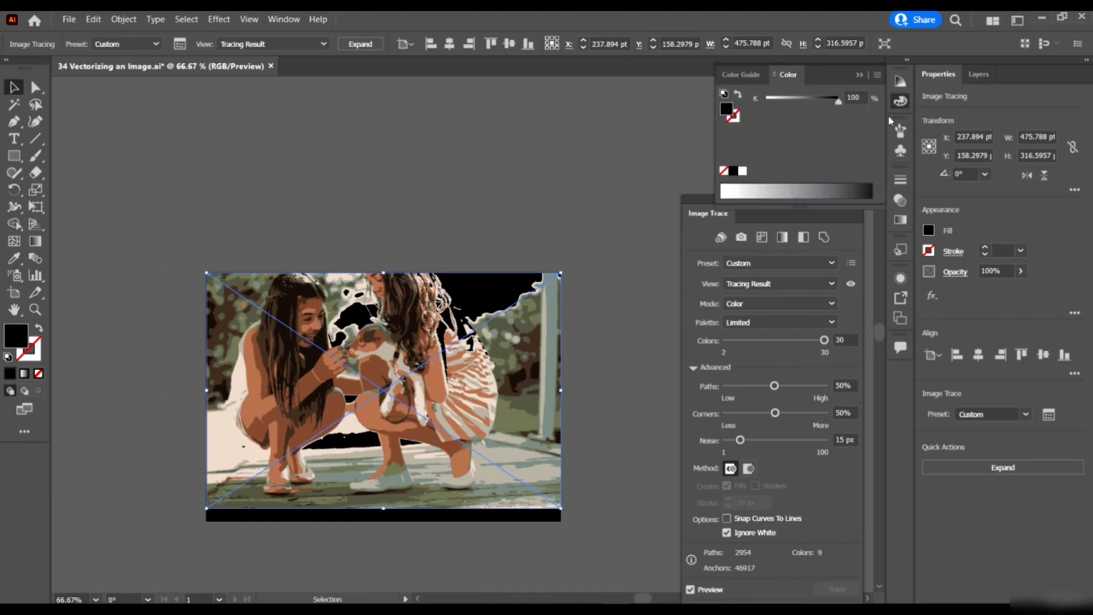
pyautogui.click(897, 82)
pyautogui.click(857, 133)
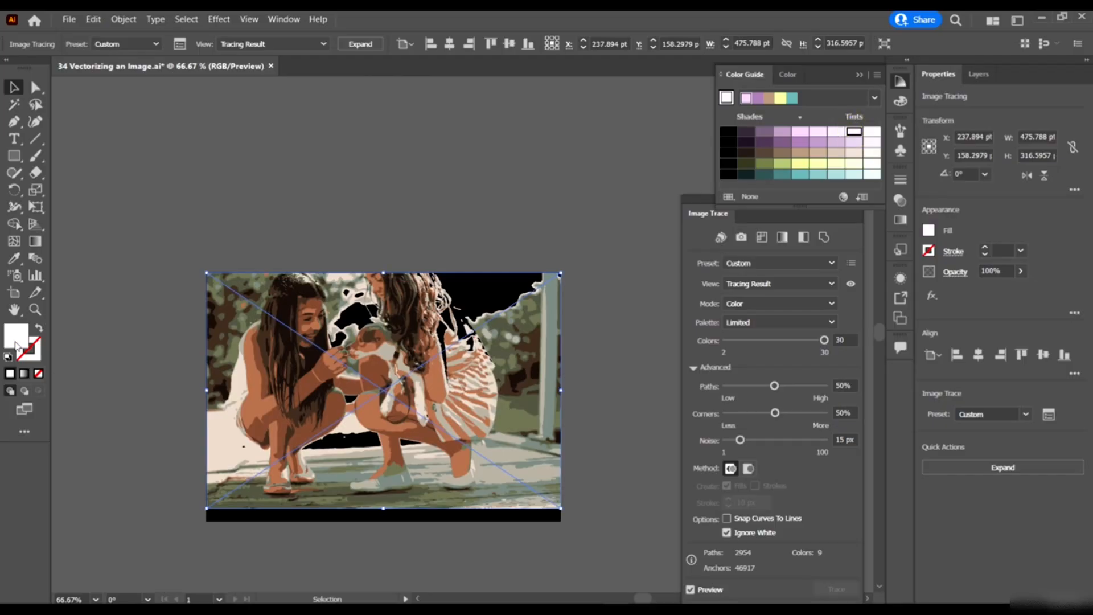
pyautogui.click(408, 559)
pyautogui.click(419, 515)
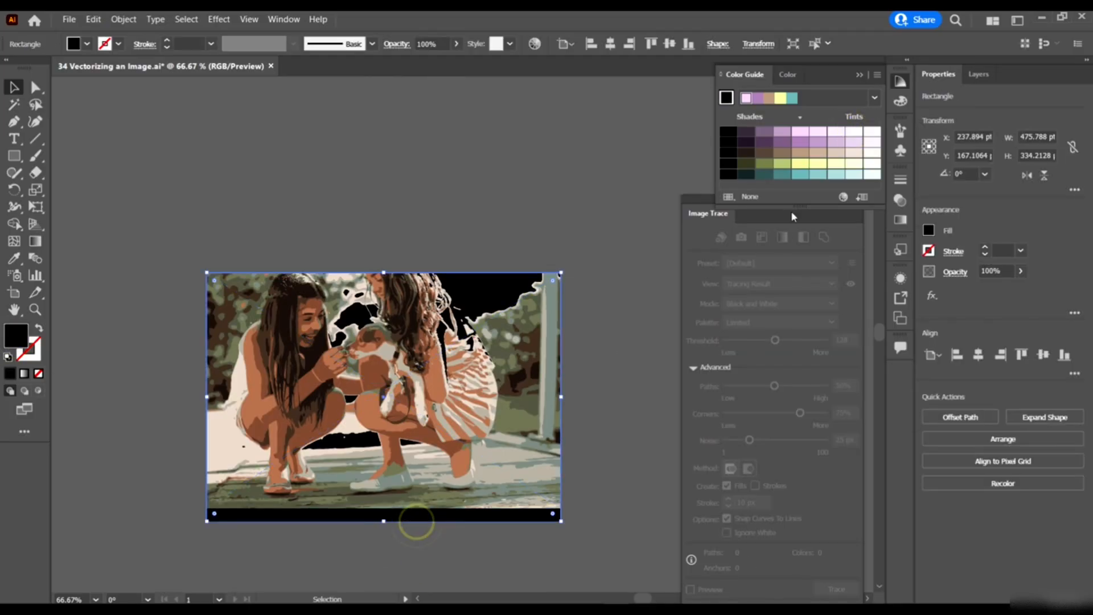
pyautogui.click(850, 134)
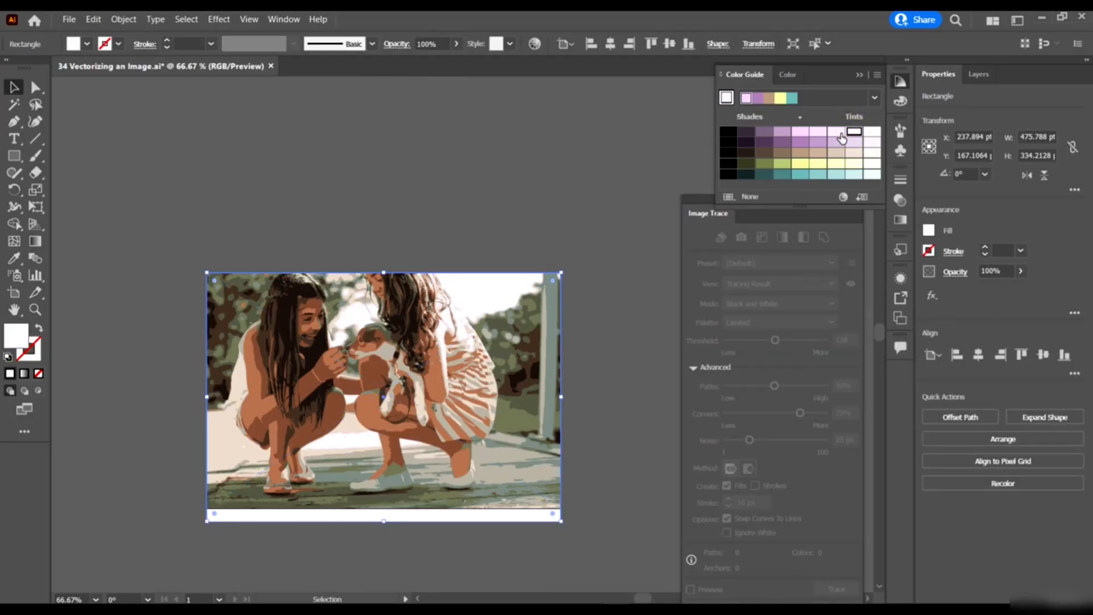
# - Try several pink and lilac tints on the backing rectangle and settle on a very pale pink fill
pyautogui.click(835, 132)
pyautogui.hotkey('ctrl', '1')
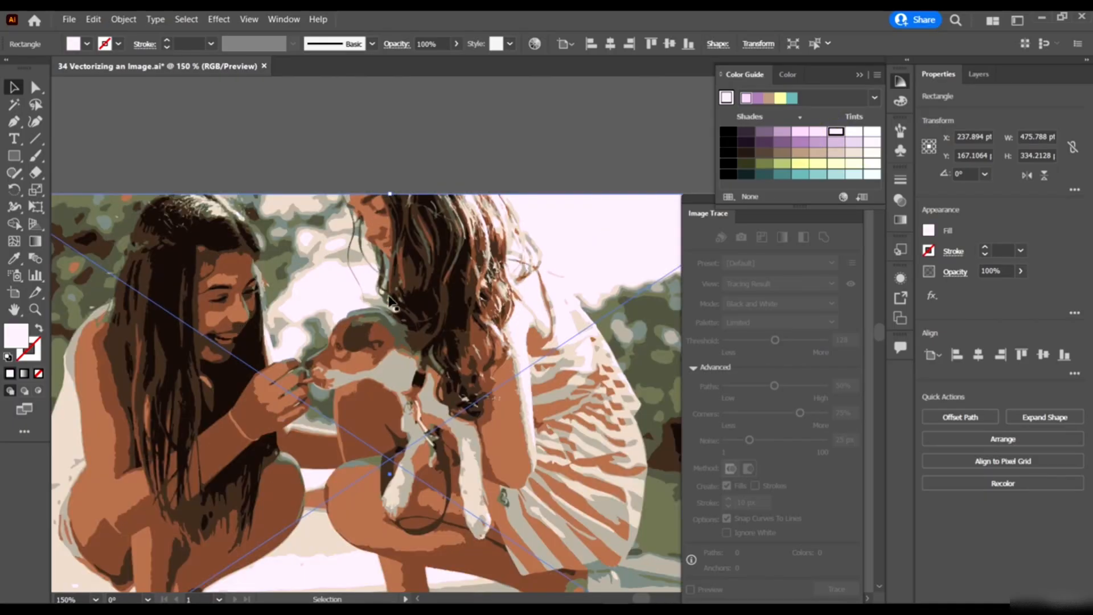
pyautogui.hotkey('ctrl', '-')
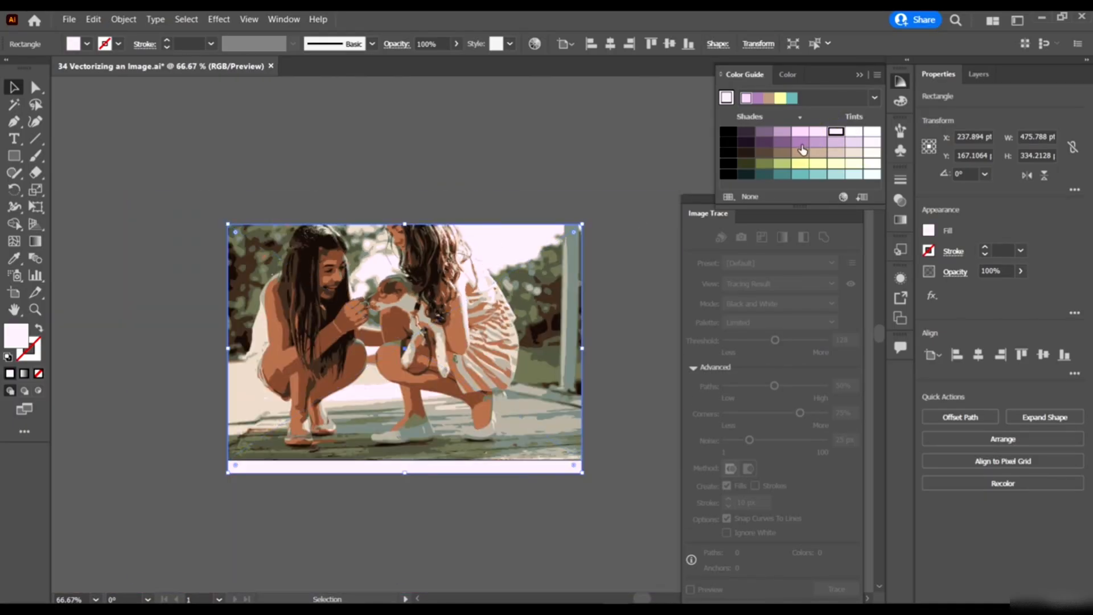
pyautogui.click(817, 131)
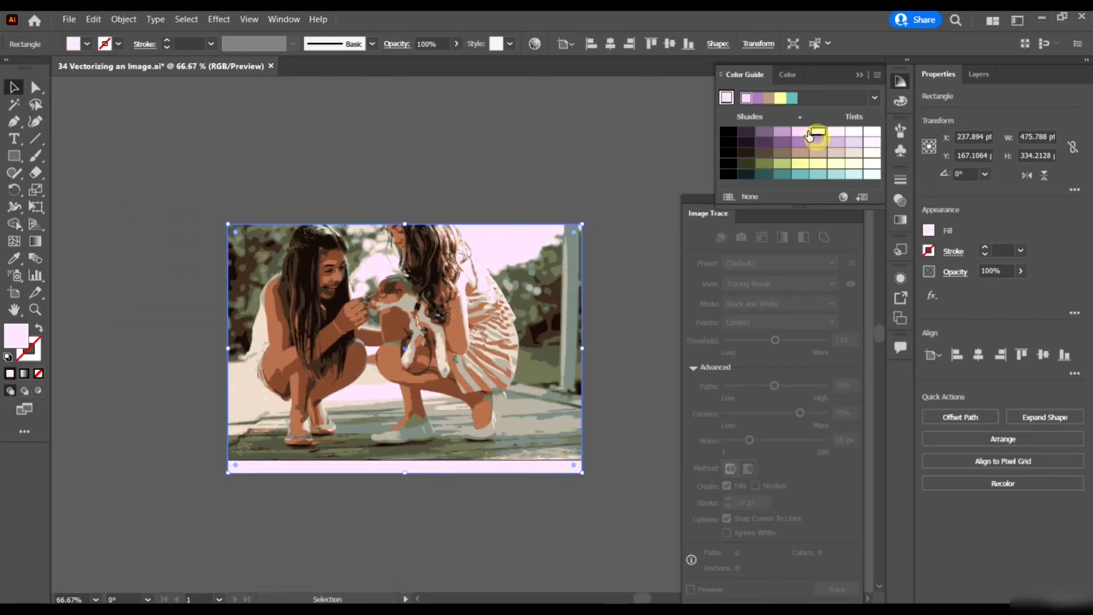
pyautogui.click(801, 132)
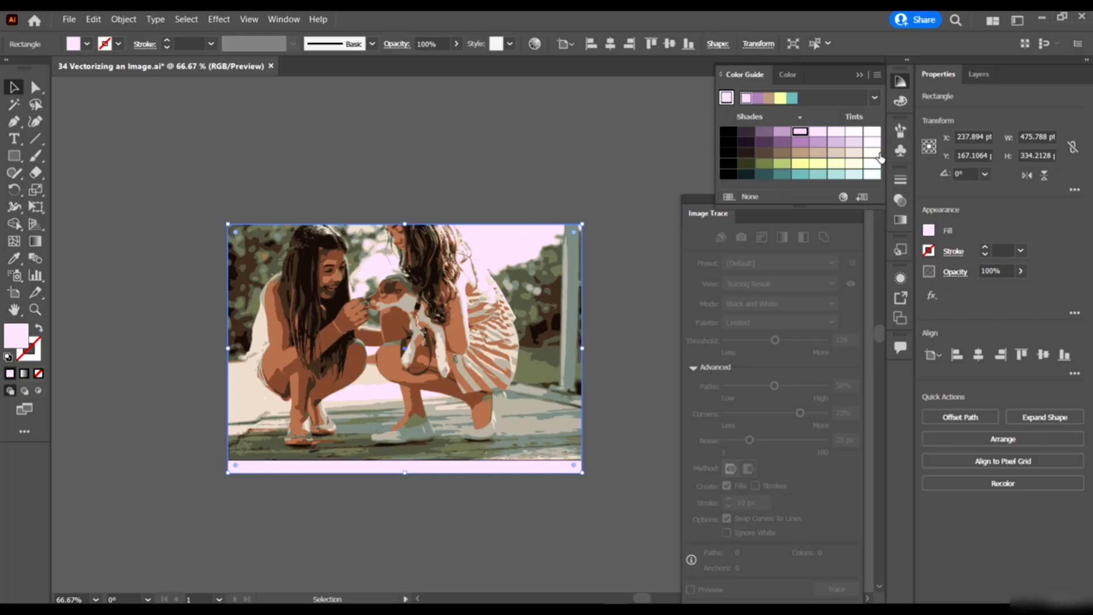
pyautogui.click(864, 141)
pyautogui.click(818, 132)
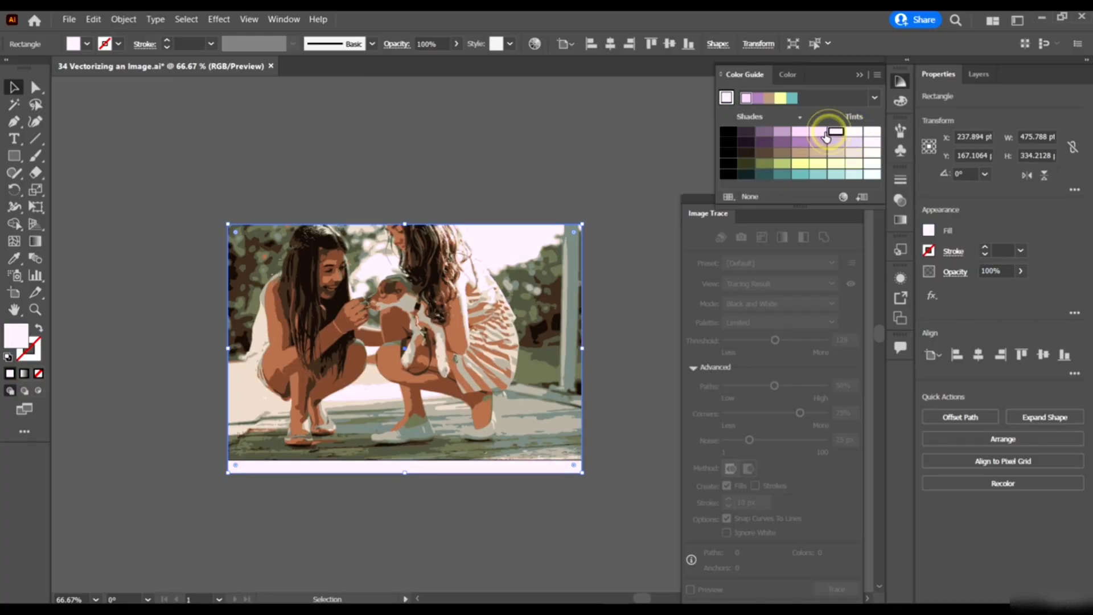
# - Shorten the backing rectangle so its lower edge lines up with the lower edge of the photo trace, and deselect it
pyautogui.click(505, 509)
pyautogui.click(456, 469)
pyautogui.scroll(3, 408, 483)
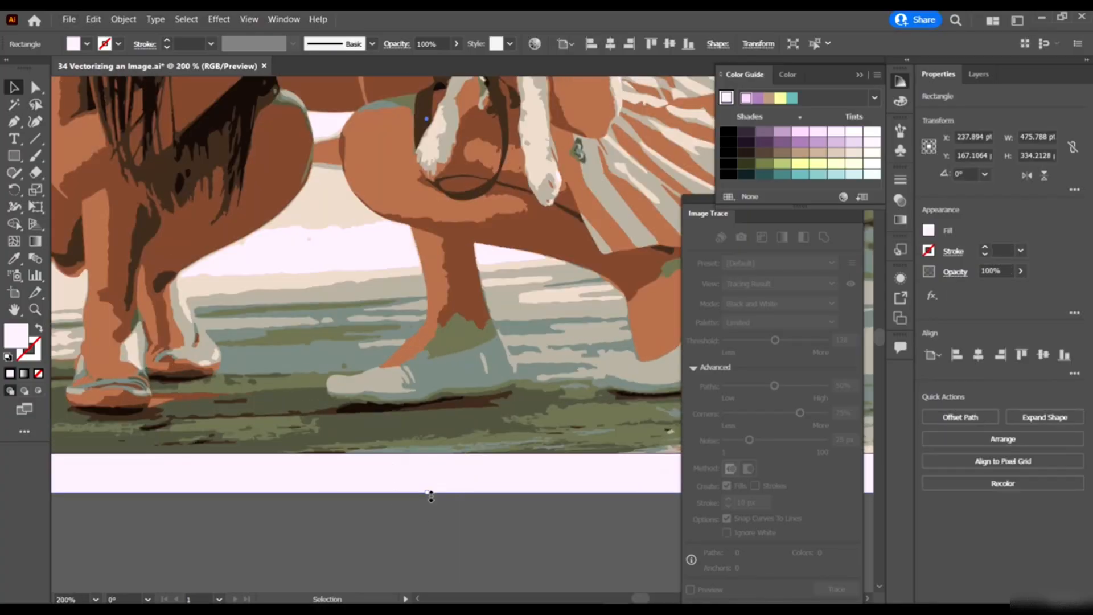
pyautogui.moveTo(431, 497); pyautogui.dragTo(442, 452)
pyautogui.click(430, 515)
pyautogui.scroll(-3, 477, 488)
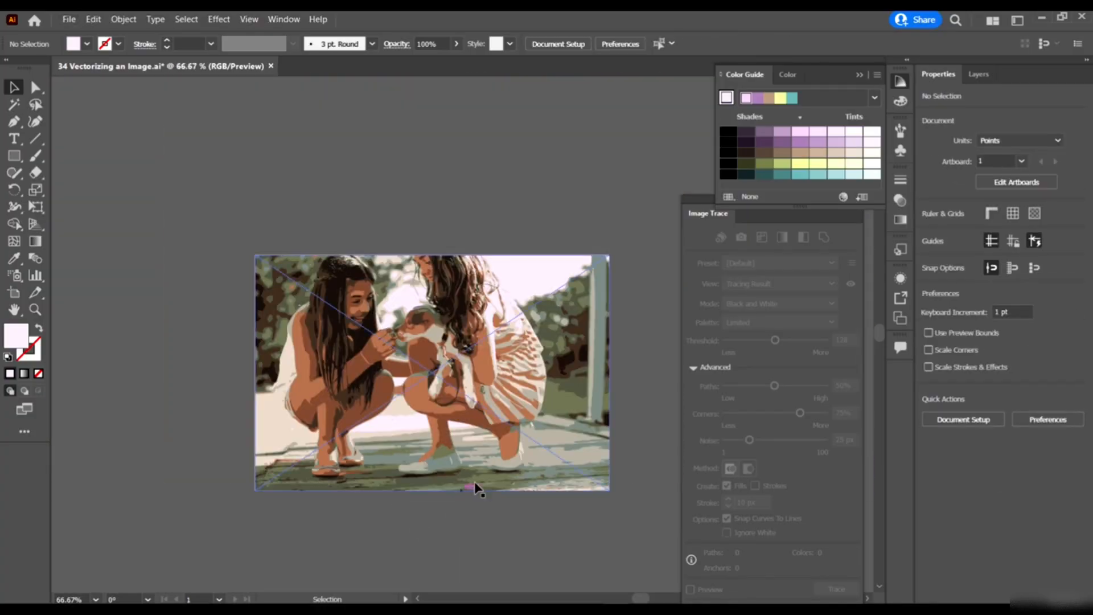
# - Select the photo trace above the pale pink rectangle and expand it into editable vector paths
pyautogui.scroll(-1, 519, 419)
pyautogui.hscroll(-1, 559, 336)
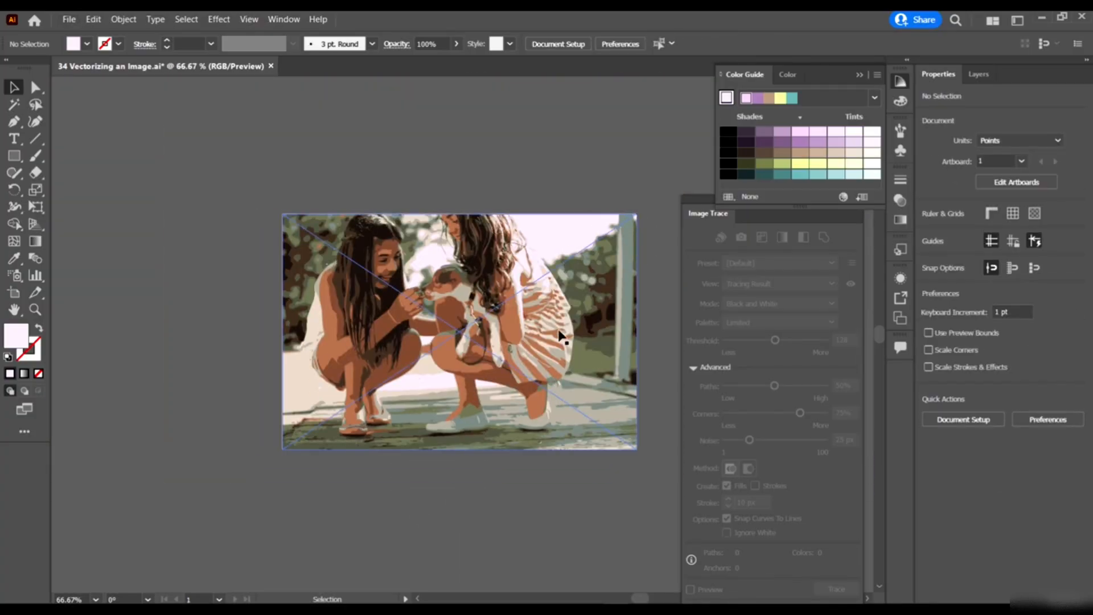
pyautogui.scroll(1, 585, 294)
pyautogui.hscroll(1, 544, 364)
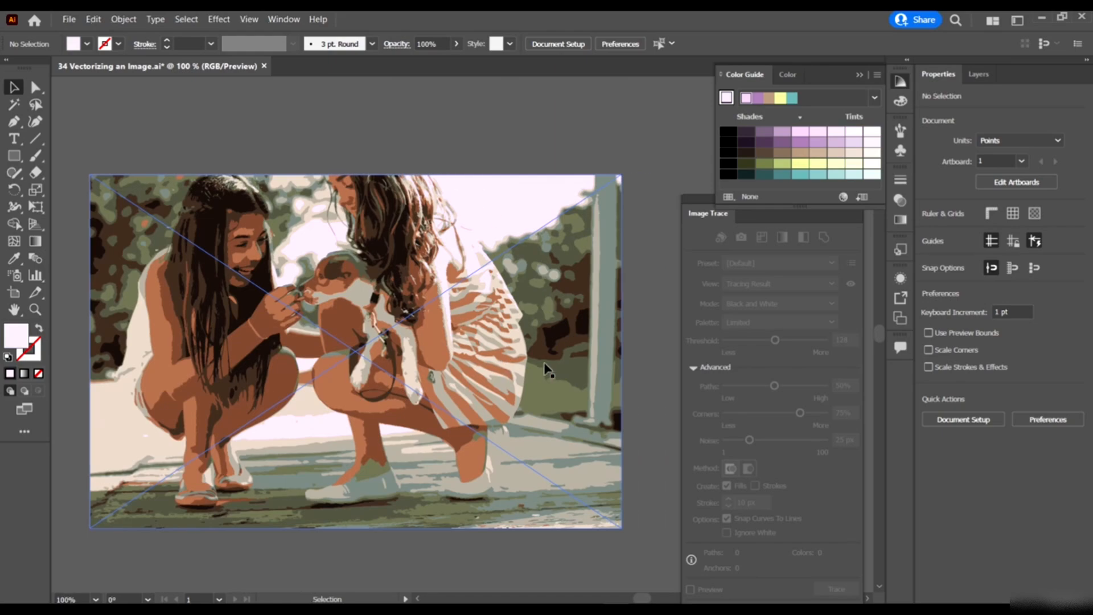
pyautogui.hscroll(-1, 484, 353)
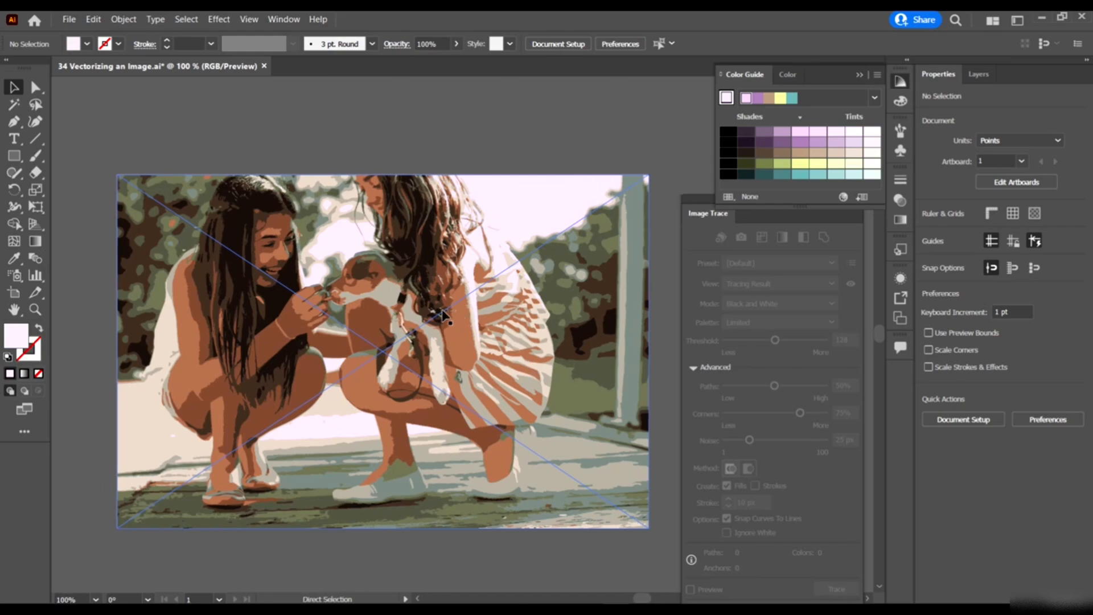
pyautogui.click(493, 378)
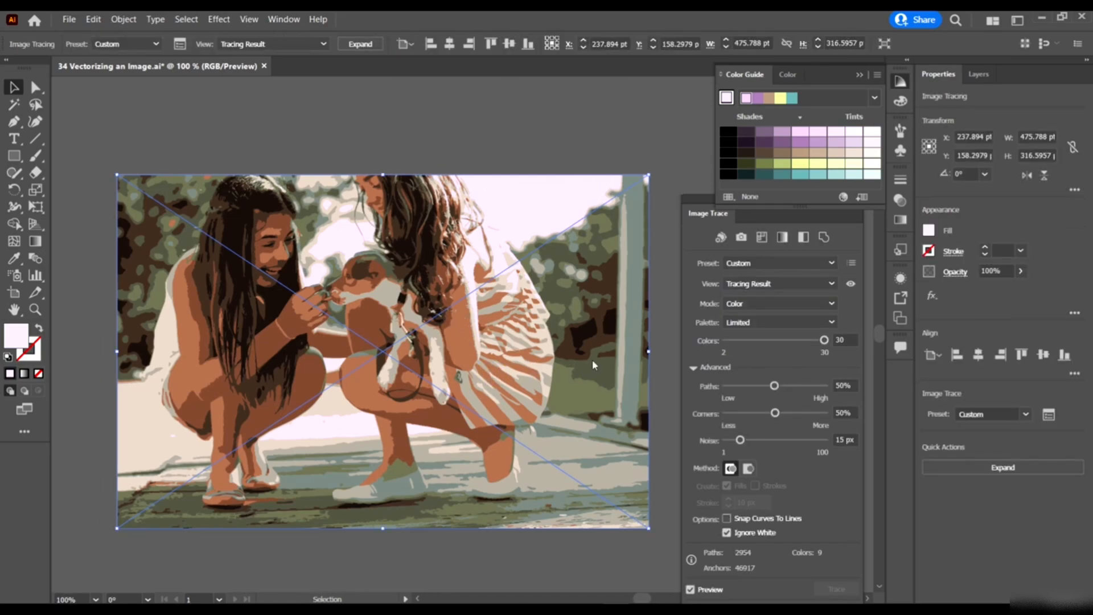
pyautogui.click(1024, 475)
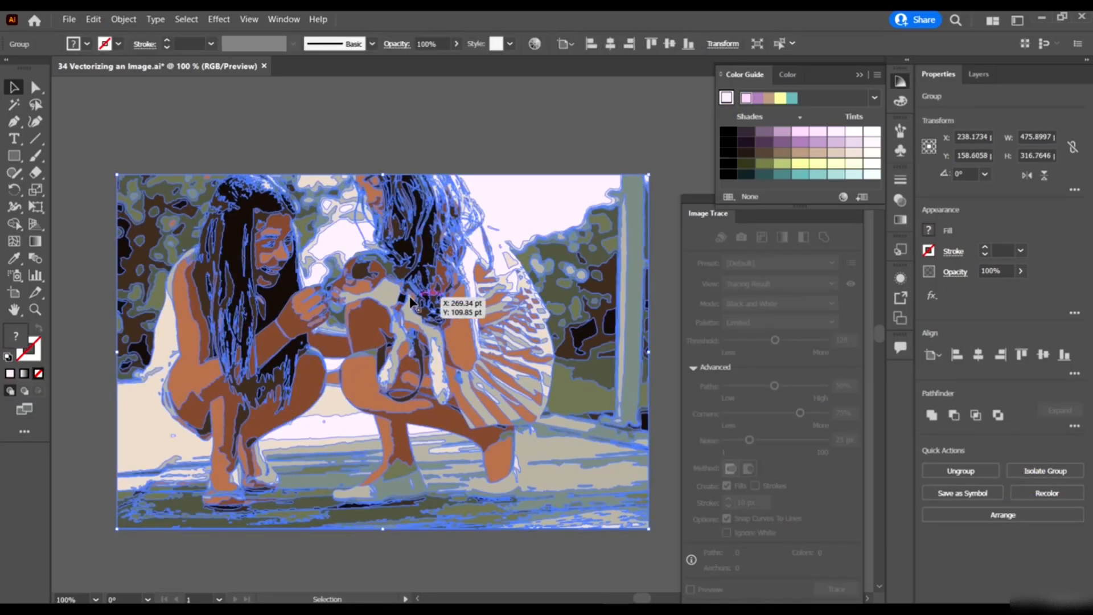
# - Examine the path outlines of the expanded photo trace up close in the girls' hair
pyautogui.click(516, 152)
pyautogui.click(434, 218)
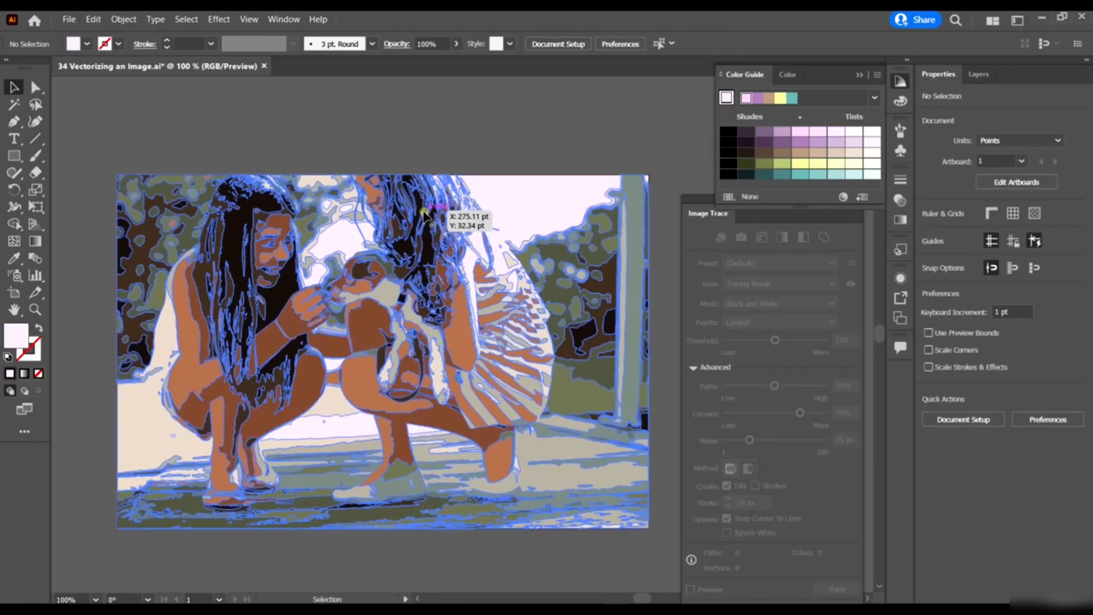
pyautogui.scroll(5, 427, 217)
pyautogui.scroll(2, 436, 246)
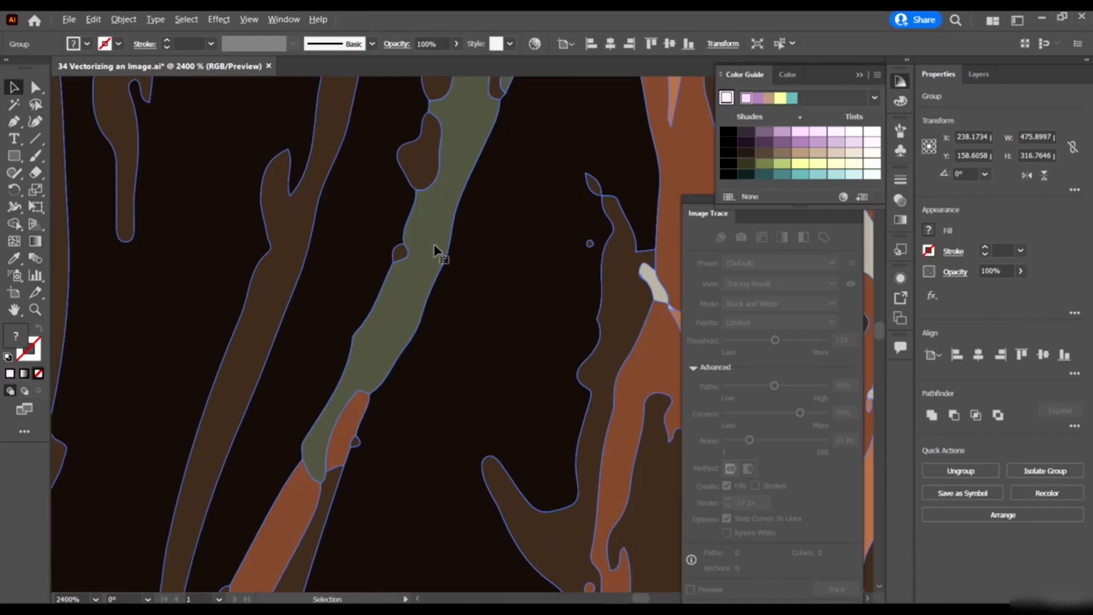
pyautogui.scroll(-10, 437, 246)
pyautogui.scroll(3, 287, 265)
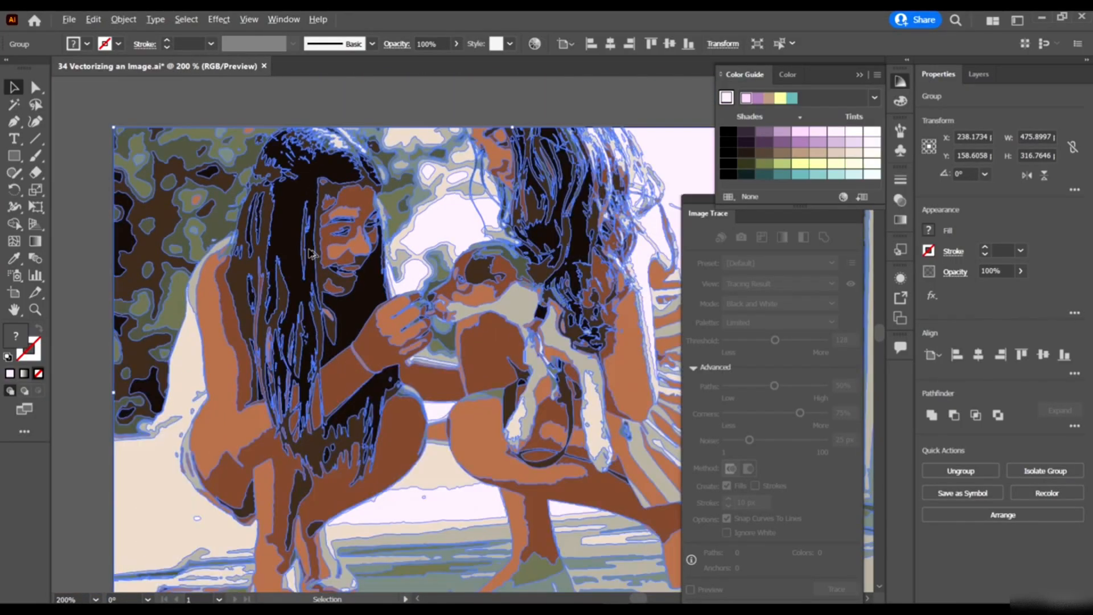
pyautogui.scroll(-3, 309, 249)
# - Ungroup the expanded photo trace into separate shapes and deselect them
pyautogui.rightClick(302, 242)
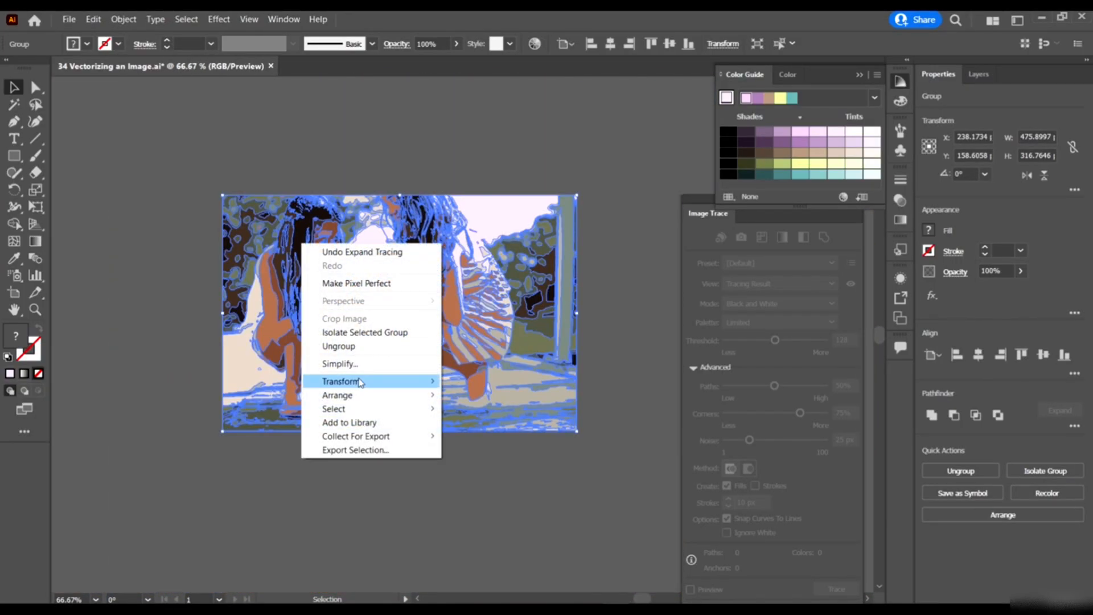
pyautogui.click(354, 347)
pyautogui.click(387, 469)
# - Move the black hair shape of the girl holding the dog out above the picture, and undo the move
pyautogui.click(422, 246)
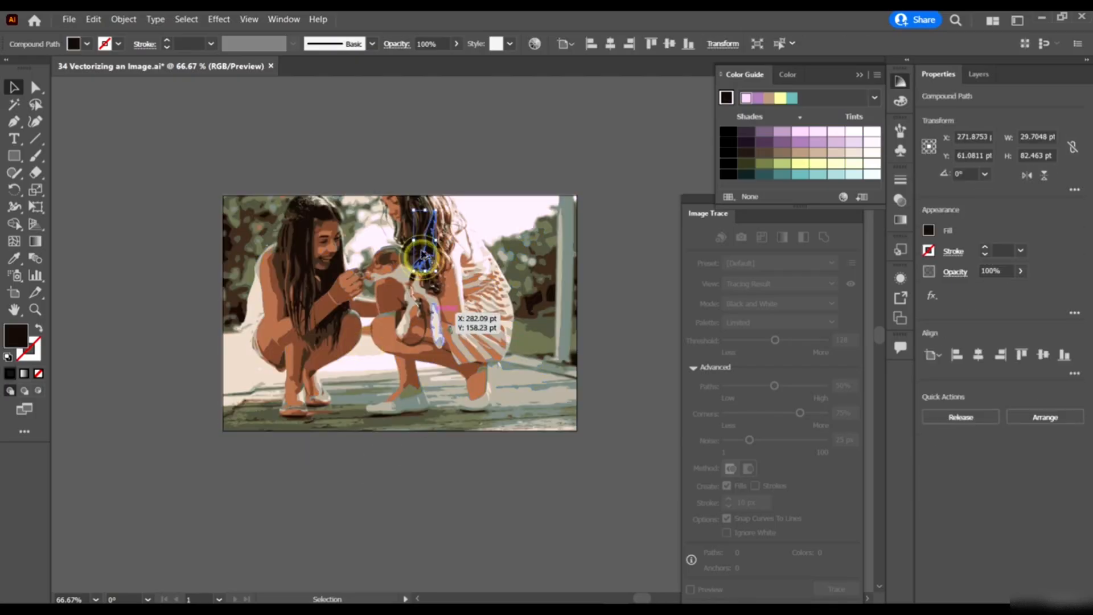
pyautogui.scroll(3, 422, 246)
pyautogui.scroll(-2, 453, 278)
pyautogui.moveTo(447, 280); pyautogui.dragTo(287, 193)
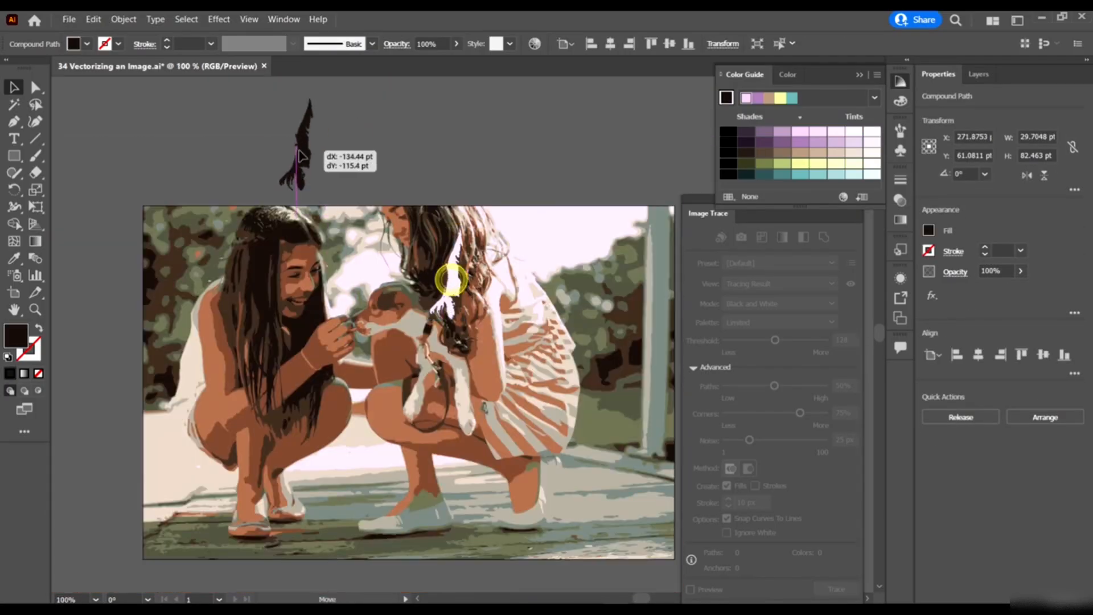
pyautogui.hotkey('ctrl', 'y')
pyautogui.hotkey('ctrl', 'y')
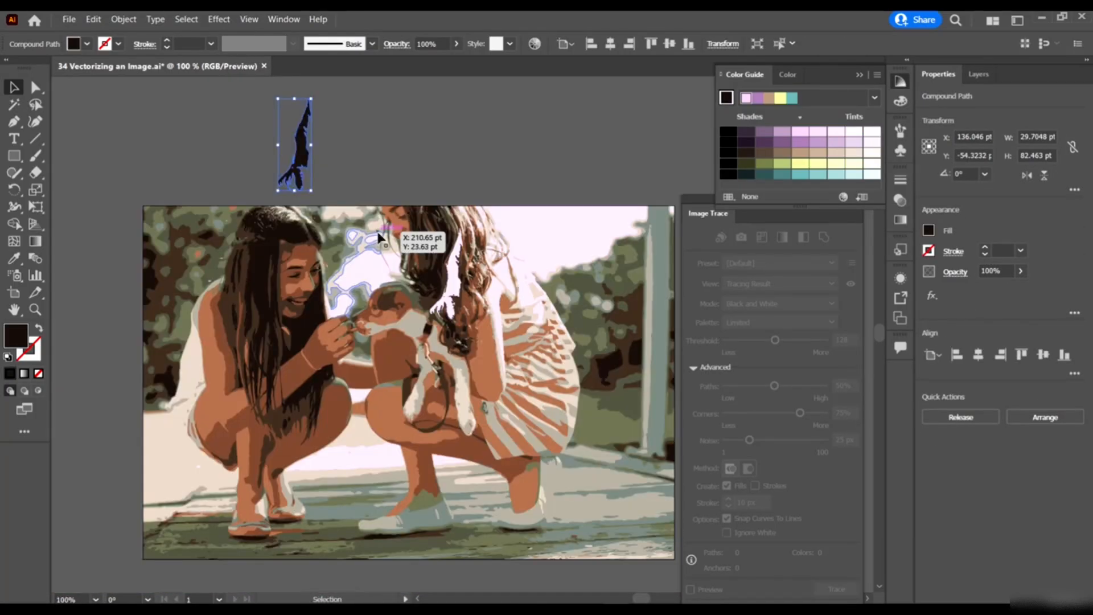
pyautogui.hotkey('ctrl', 'z')
pyautogui.click(299, 168)
pyautogui.scroll(2, 264, 248)
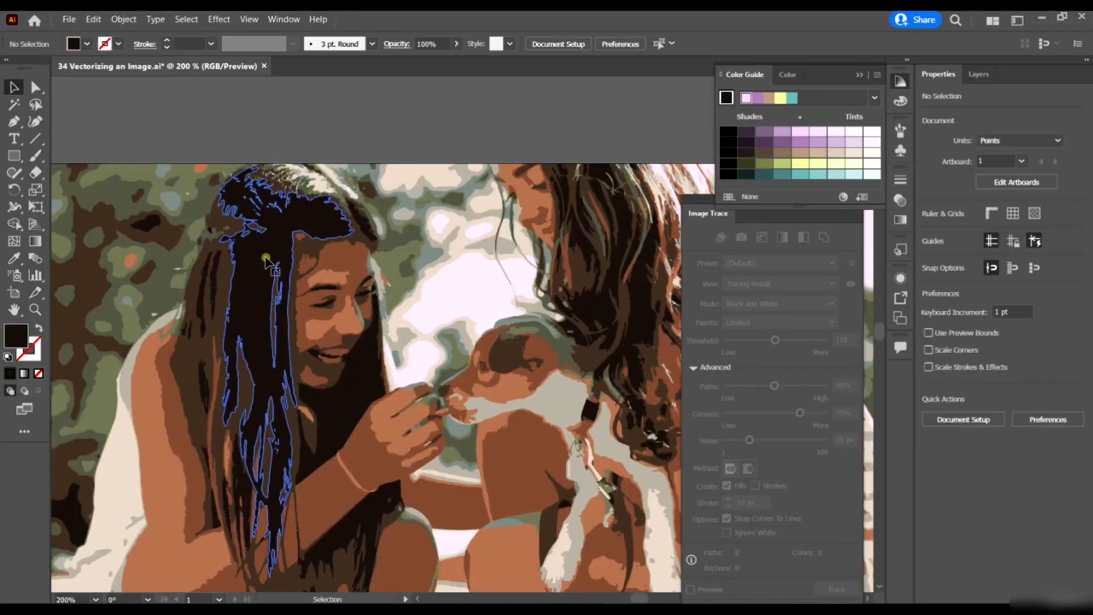
# - Move the large black hair shape of the smiling girl out beside the picture, and undo the move
pyautogui.click(270, 260)
pyautogui.scroll(-2, 270, 261)
pyautogui.moveTo(272, 258); pyautogui.dragTo(84, 155)
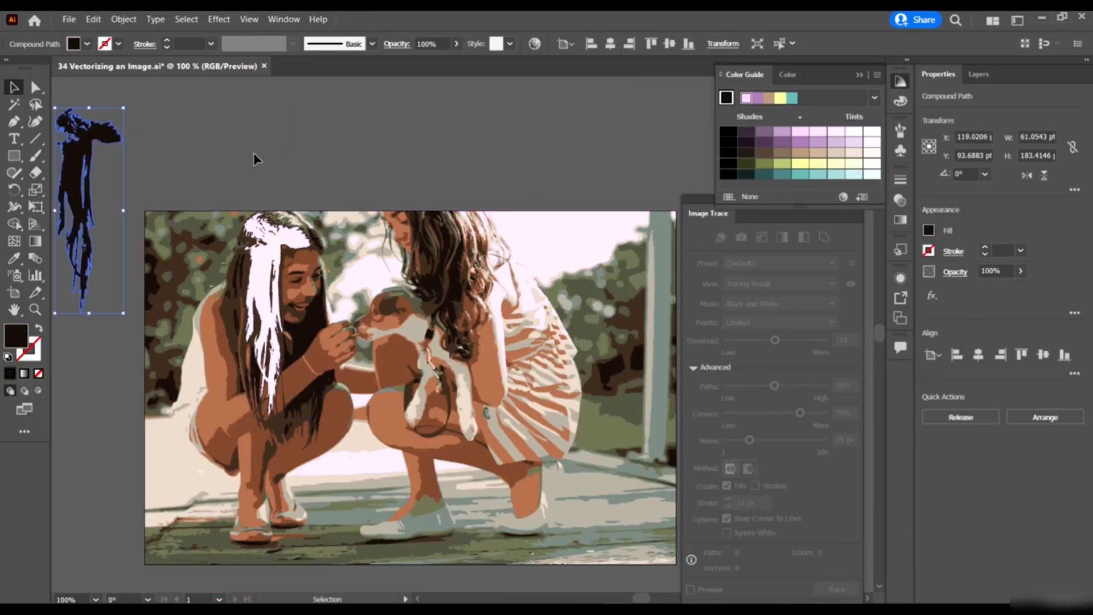
pyautogui.hotkey('ctrl', 'z')
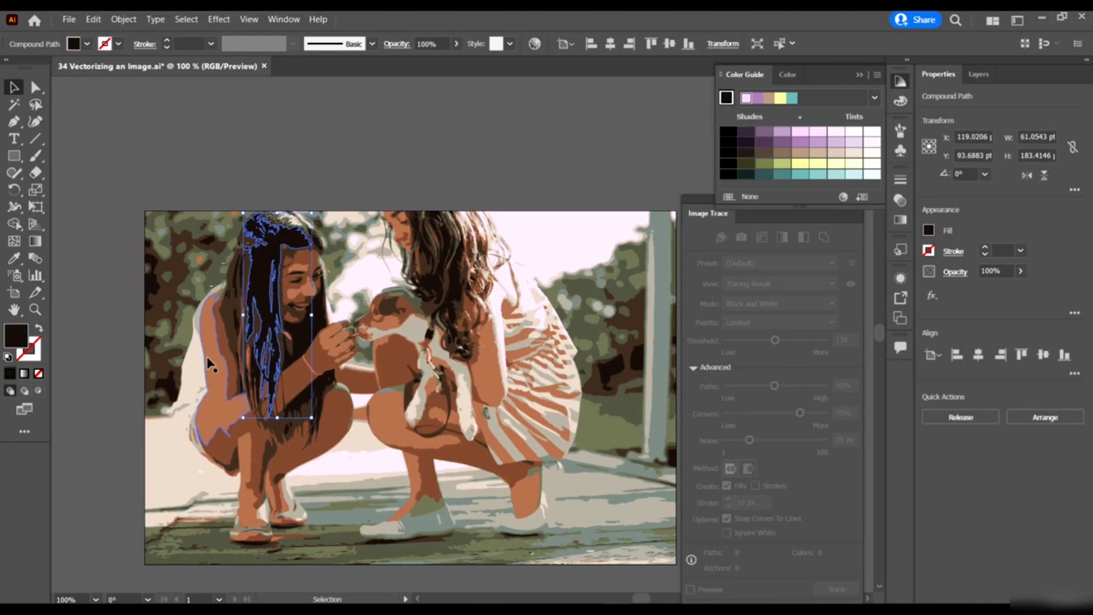
# - Move the brown shading shape of the smiling girl's upper arm out beside the picture, undo the move and deselect
pyautogui.moveTo(226, 349); pyautogui.dragTo(85, 207)
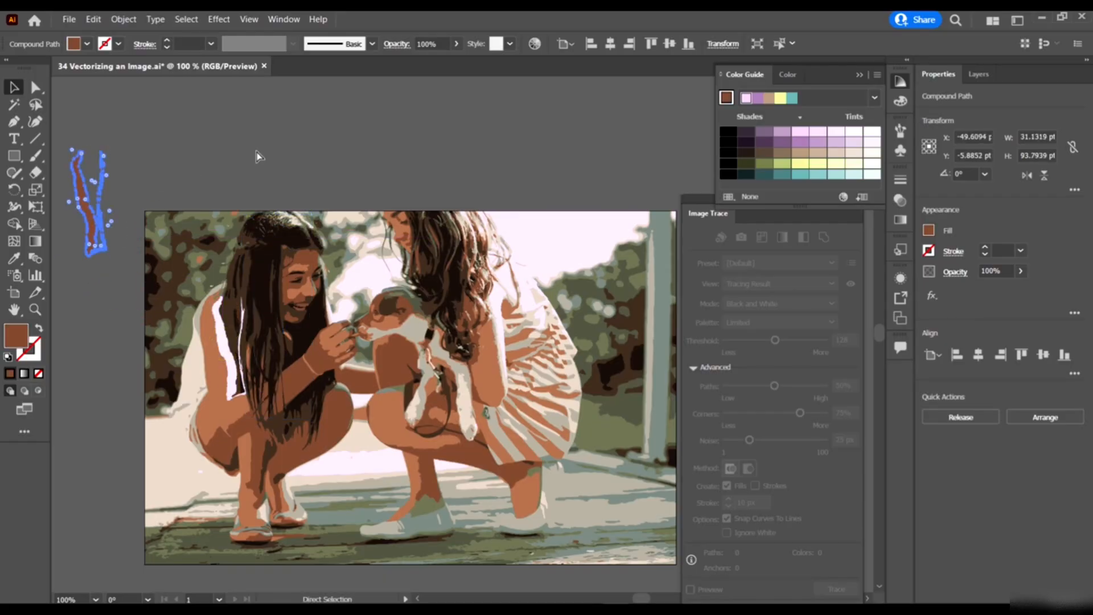
pyautogui.hotkey('ctrl', 'z')
pyautogui.click(349, 141)
pyautogui.scroll(-3, 152, 150)
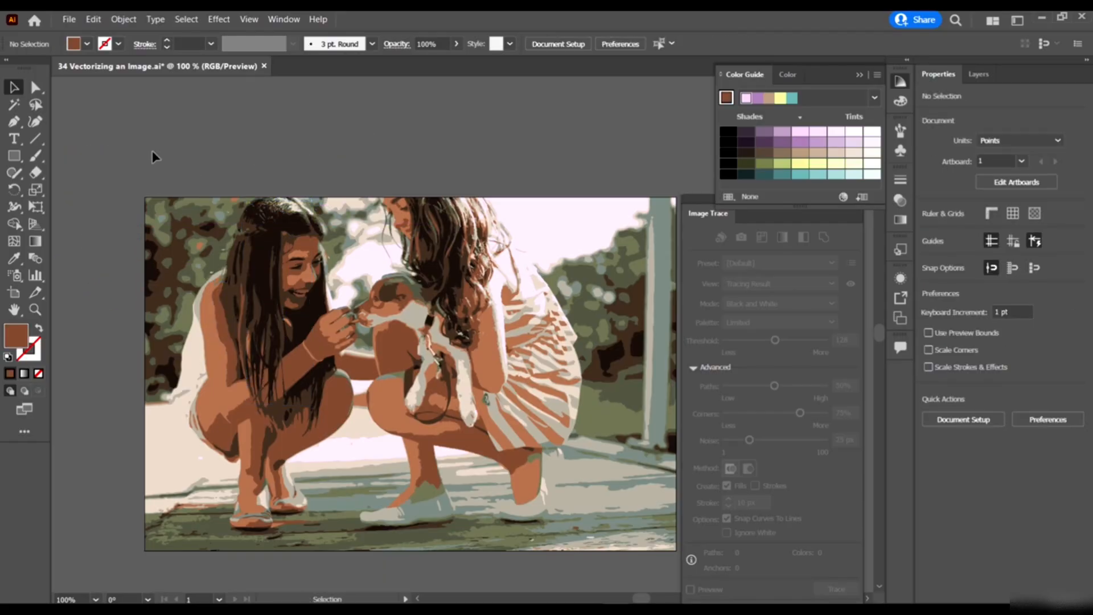
# - Draw a brown-filled rectangle about 477 by 317 pt covering the whole picture
pyautogui.hscroll(2, 149, 171)
pyautogui.click(14, 156)
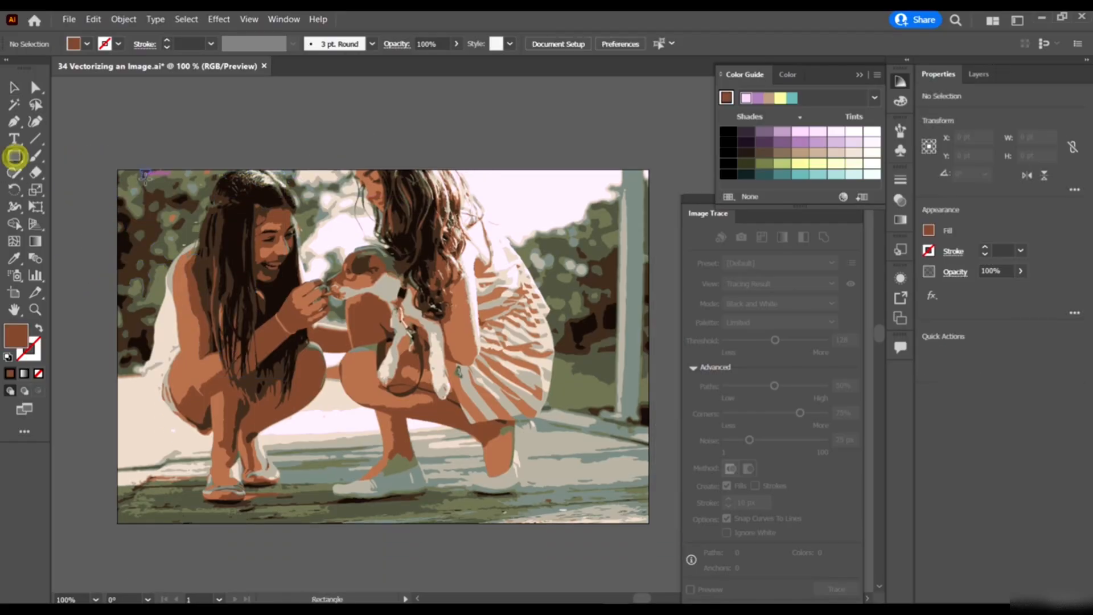
pyautogui.moveTo(116, 169); pyautogui.dragTo(648, 523)
pyautogui.press('v')
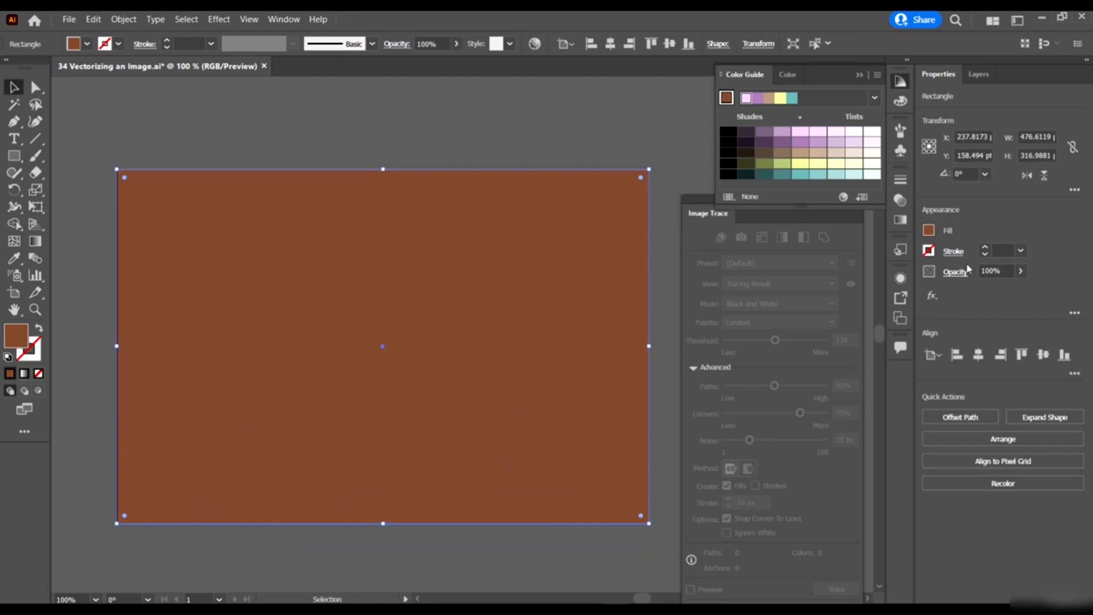
# - Try the Lighten, Screen and Color Dodge blending modes on the brown rectangle and settle on Overlay
pyautogui.click(956, 274)
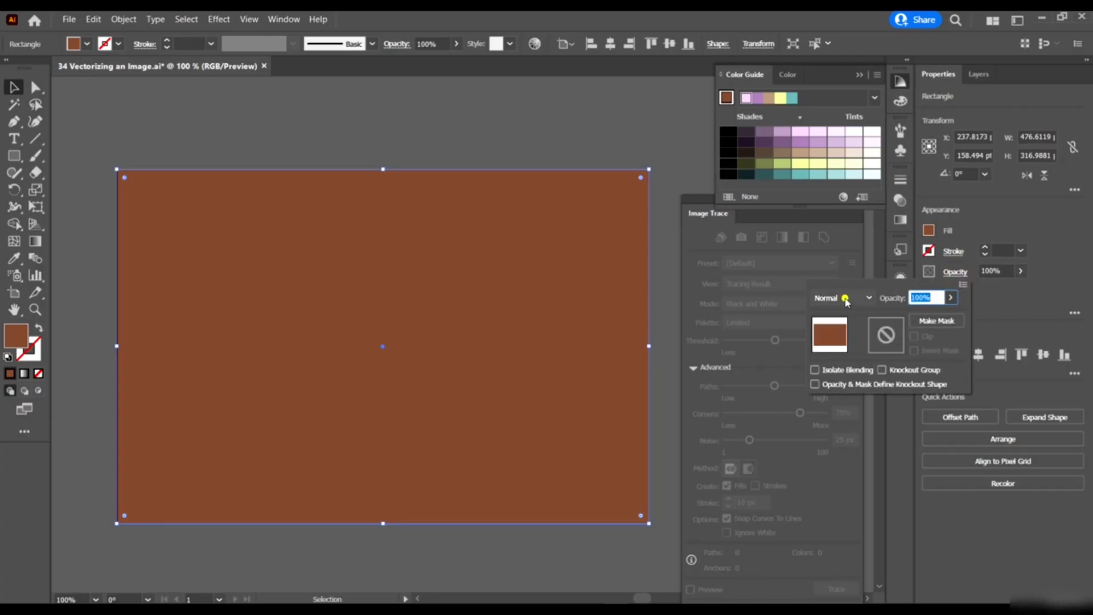
pyautogui.click(841, 297)
pyautogui.click(852, 338)
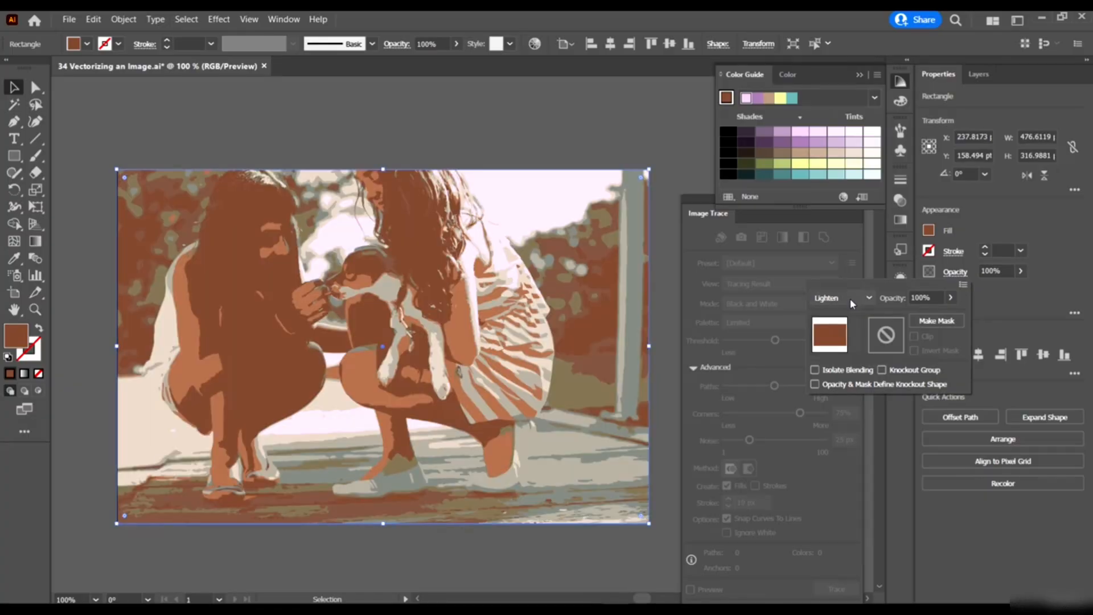
pyautogui.click(849, 298)
pyautogui.press('Down')
pyautogui.press('Return')
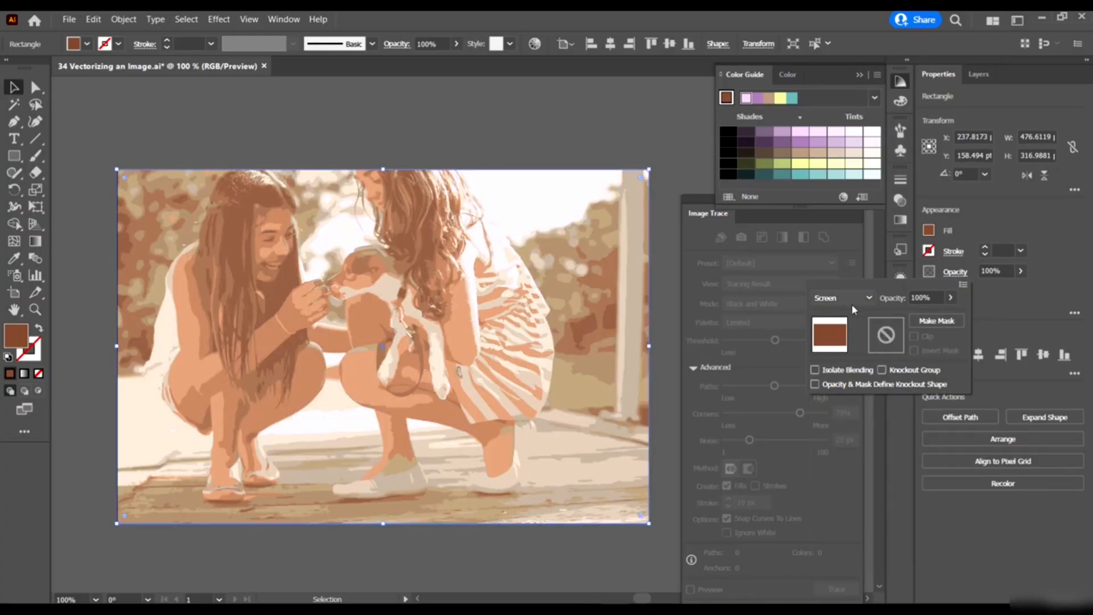
pyautogui.press('Down')
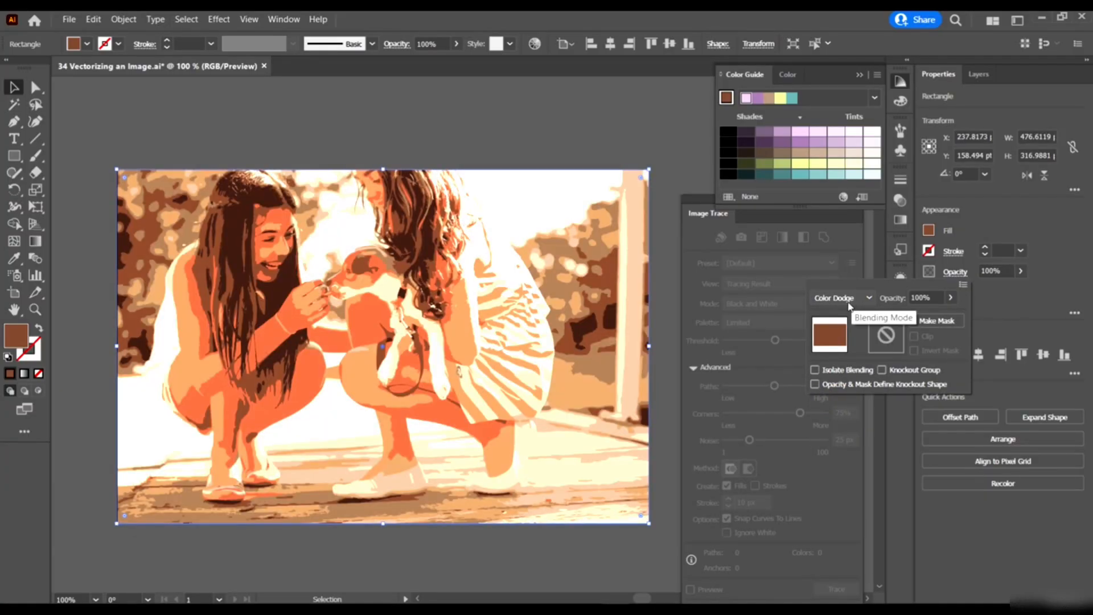
pyautogui.click(849, 303)
pyautogui.click(850, 430)
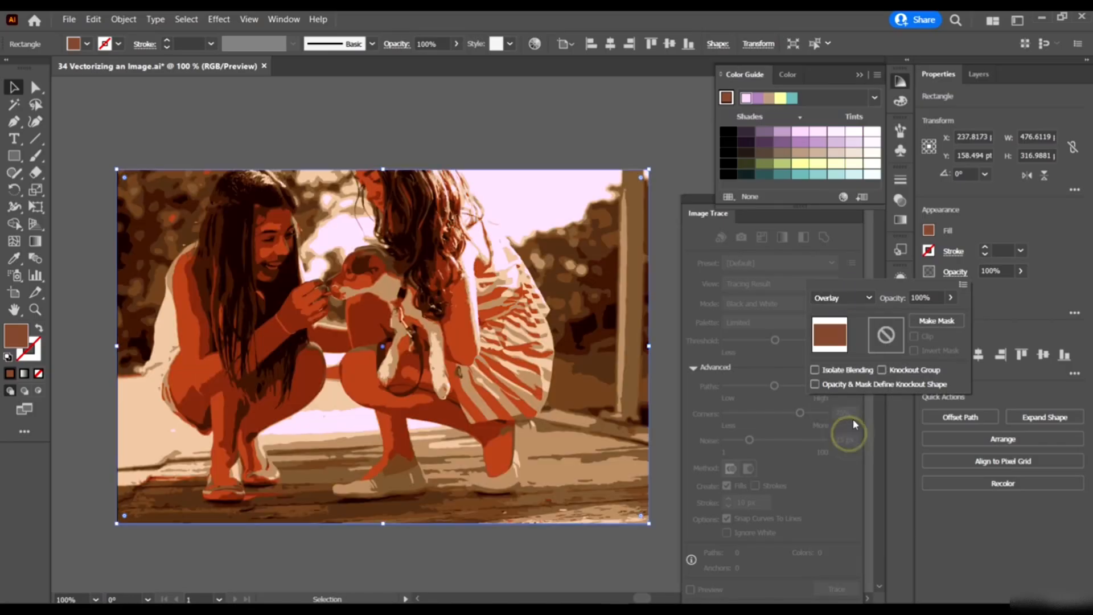
# - Slide the overlay rectangle about 123 pt down to compare tinted and untinted areas, then undo the move and deselect
pyautogui.click(596, 136)
pyautogui.hscroll(1, 479, 124)
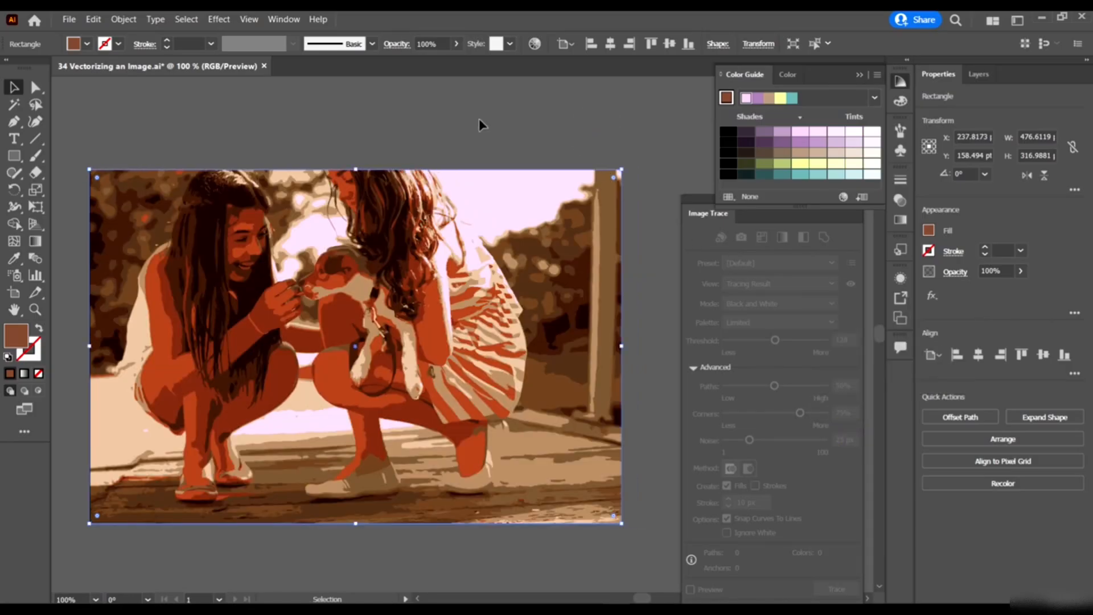
pyautogui.click(533, 96)
pyautogui.moveTo(491, 195); pyautogui.dragTo(486, 333)
pyautogui.hotkey('ctrl', 'y')
pyautogui.hotkey('ctrl', 'y')
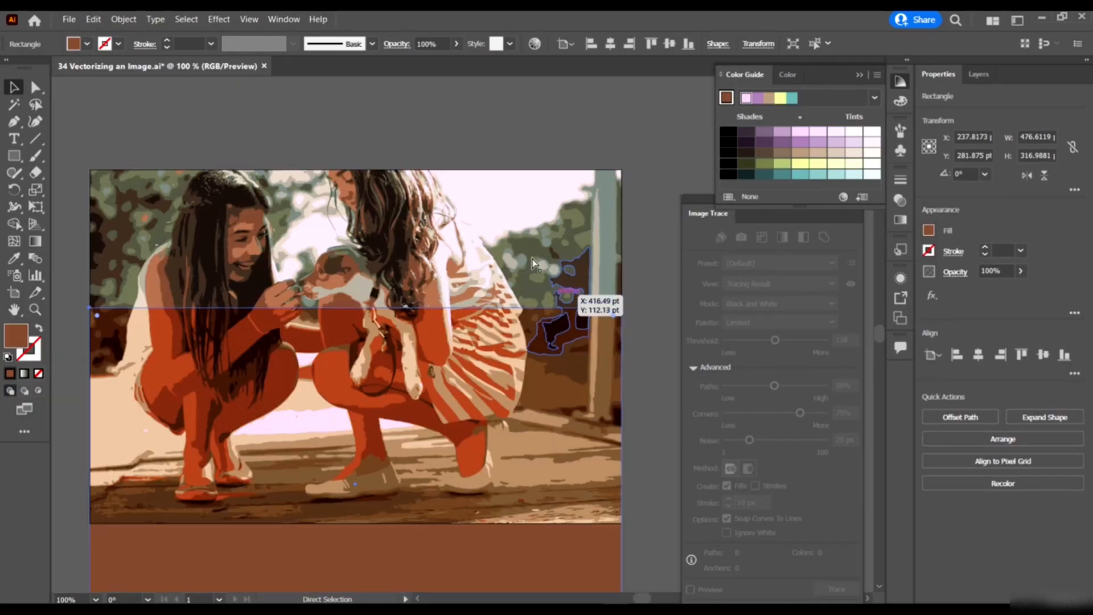
pyautogui.hotkey('ctrl', 'z')
pyautogui.click(504, 113)
pyautogui.hotkey('ctrl', '-')
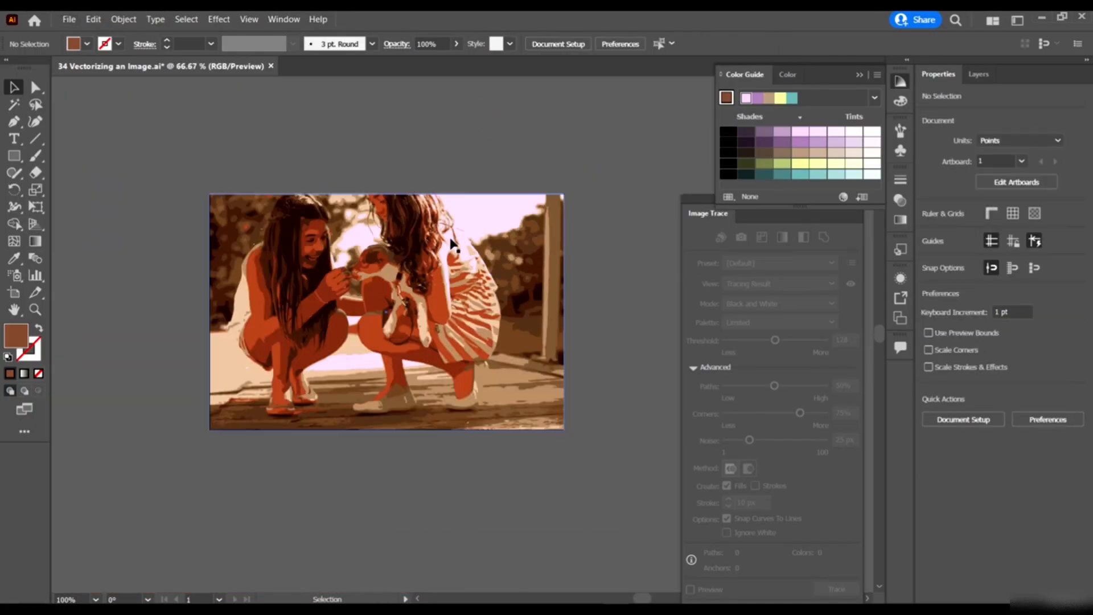
# - Try purple, teal and olive Color Guide fills on the overlay rectangle, settle on a muted brown, and deselect it
pyautogui.scroll(1, 386, 215)
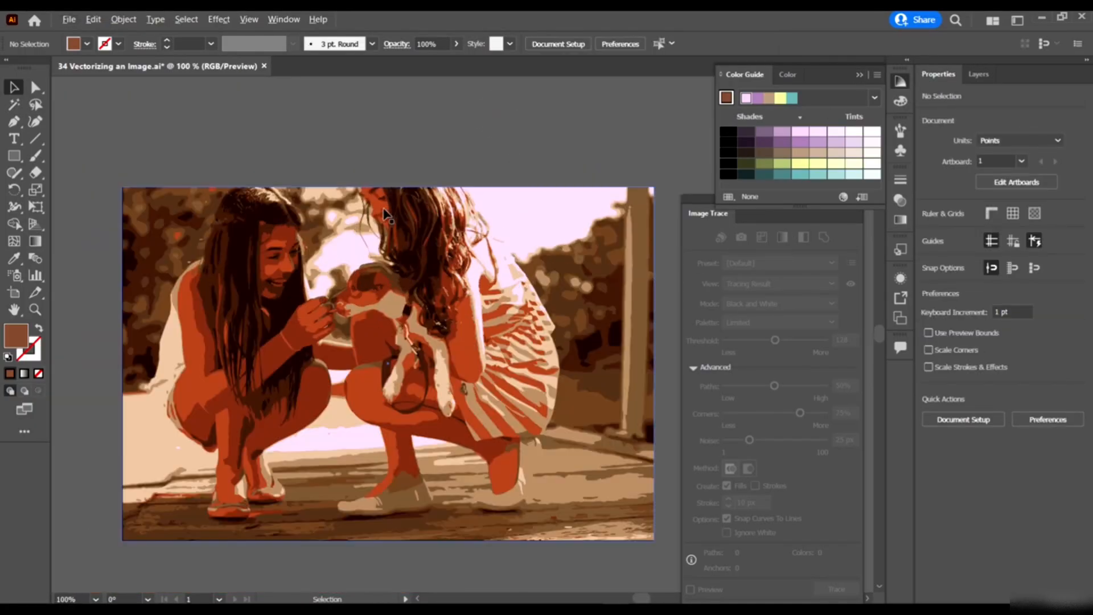
pyautogui.click(430, 254)
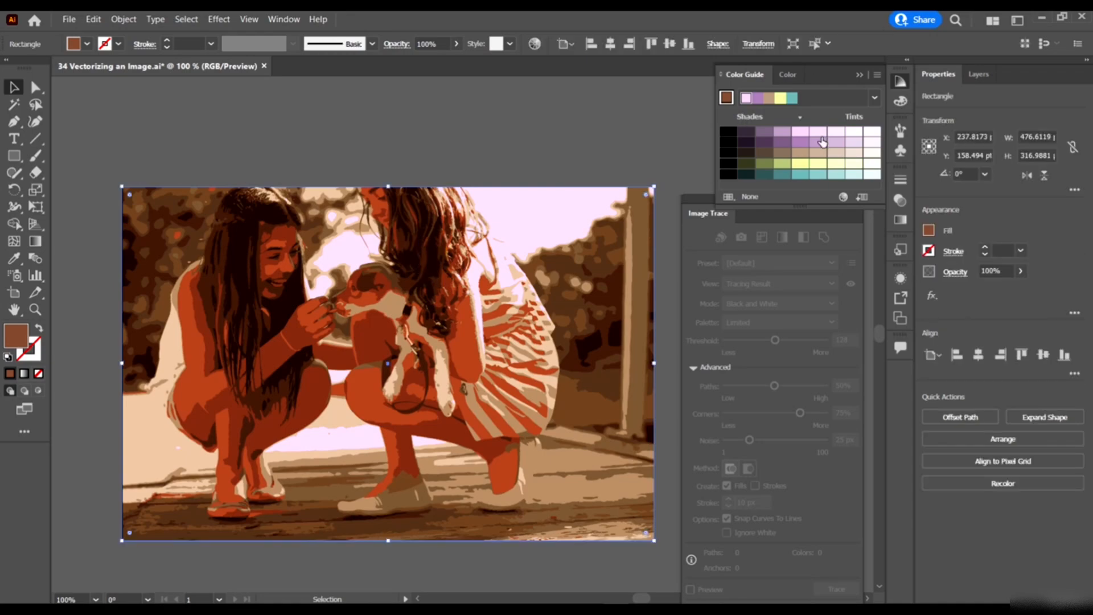
pyautogui.click(781, 145)
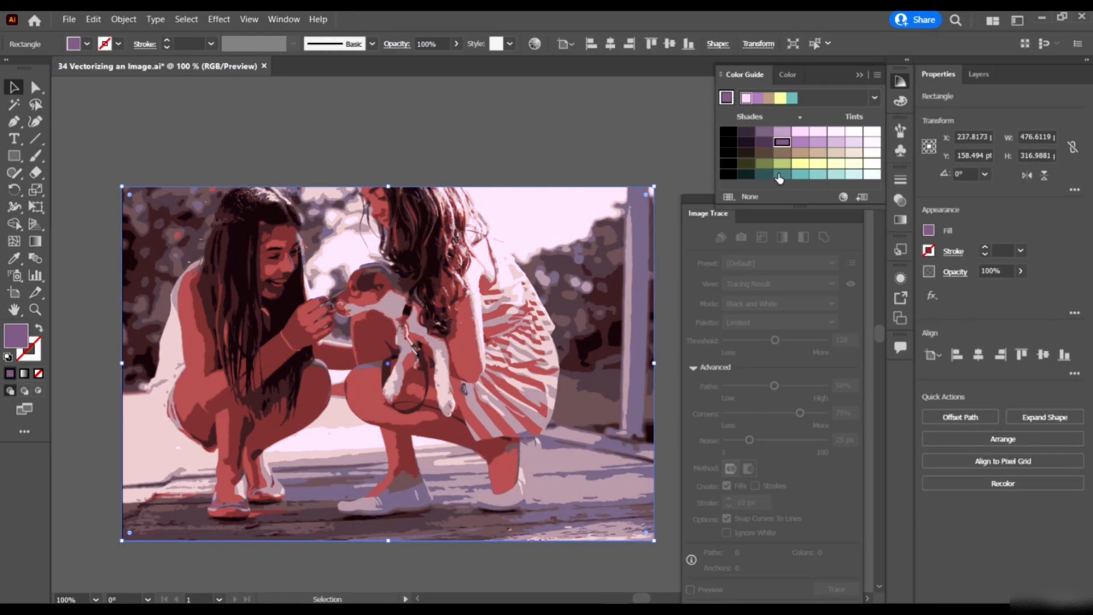
pyautogui.click(781, 174)
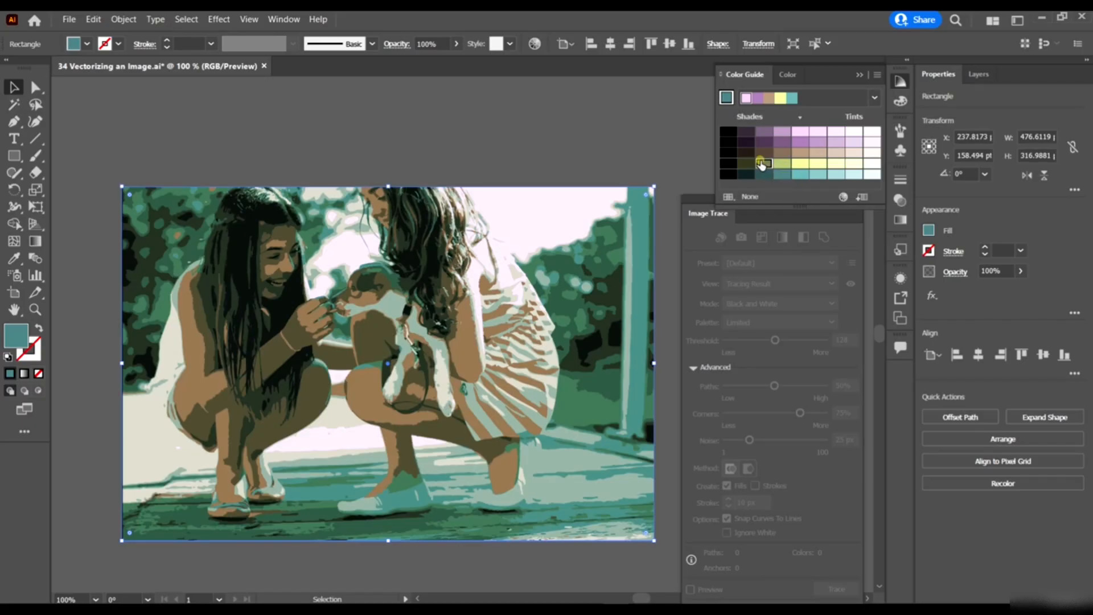
pyautogui.click(763, 164)
pyautogui.click(782, 152)
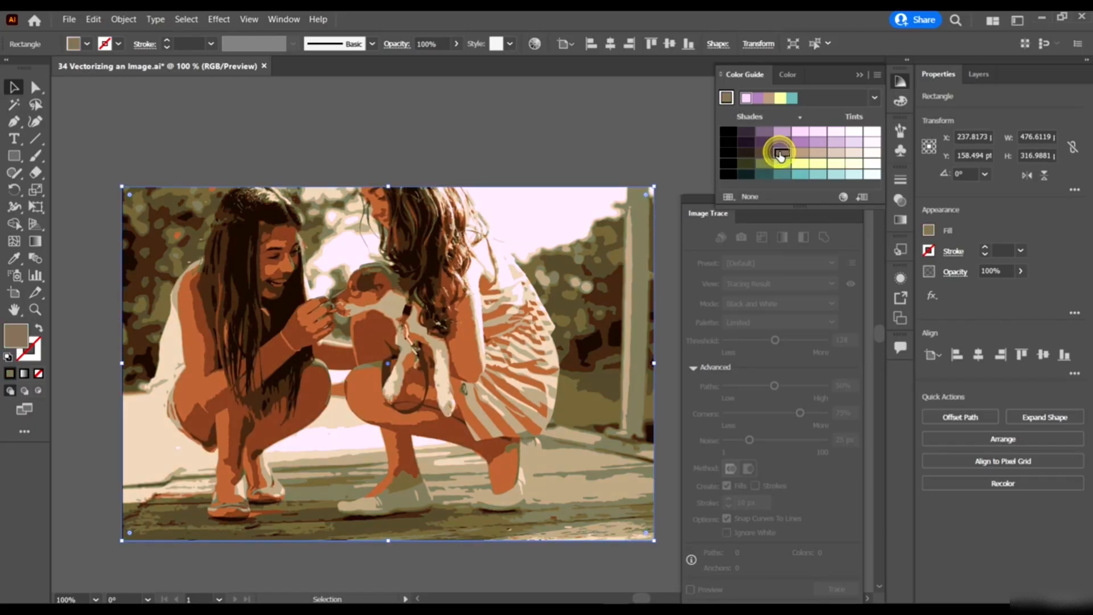
pyautogui.click(595, 149)
pyautogui.scroll(-1, 521, 130)
pyautogui.scroll(1, 567, 208)
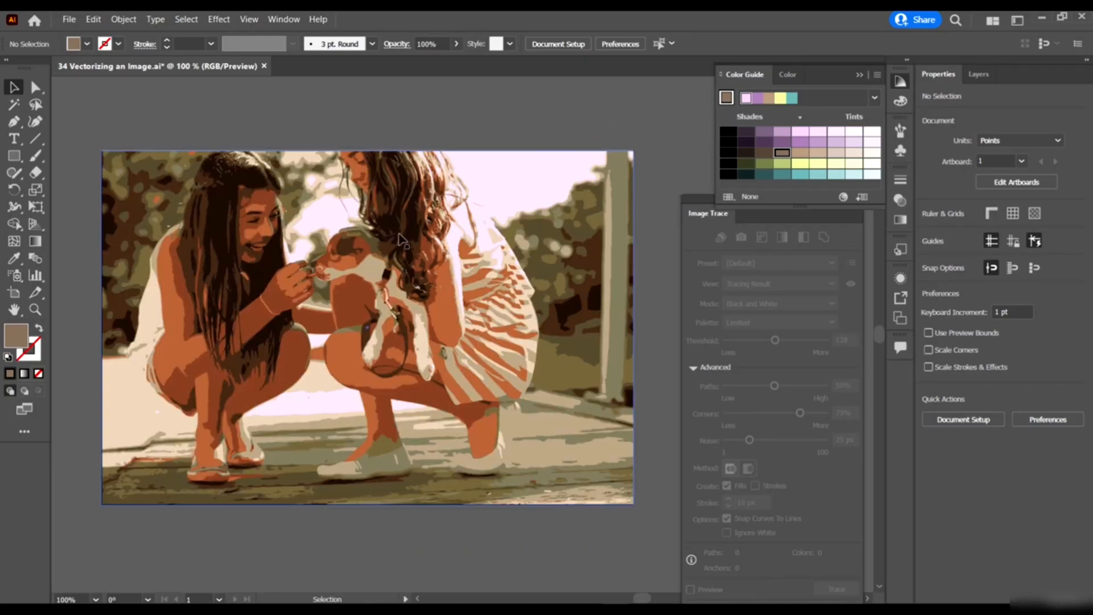
pyautogui.click(364, 152)
pyautogui.moveTo(367, 152)
pyautogui.mouseDown()
pyautogui.moveTo(367, 231)
pyautogui.moveTo(367, 150)
pyautogui.mouseUp()
pyautogui.click(378, 134)
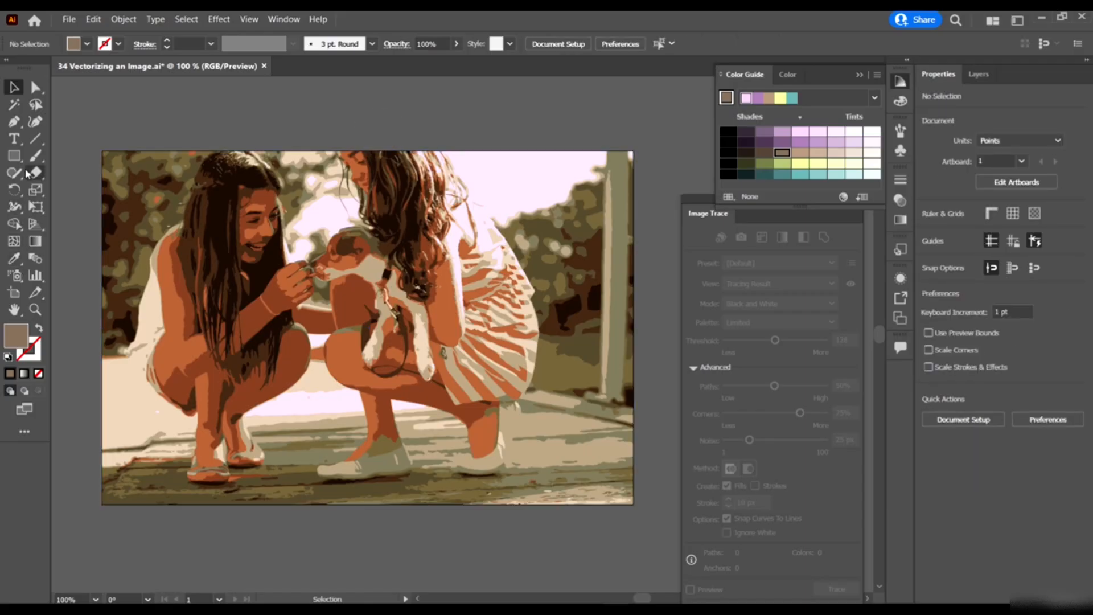
# - Add the text "I LOVE DOGS" over the picture, enlarge it to about 55 pt and center it across the lower part
pyautogui.click(14, 139)
pyautogui.click(416, 411)
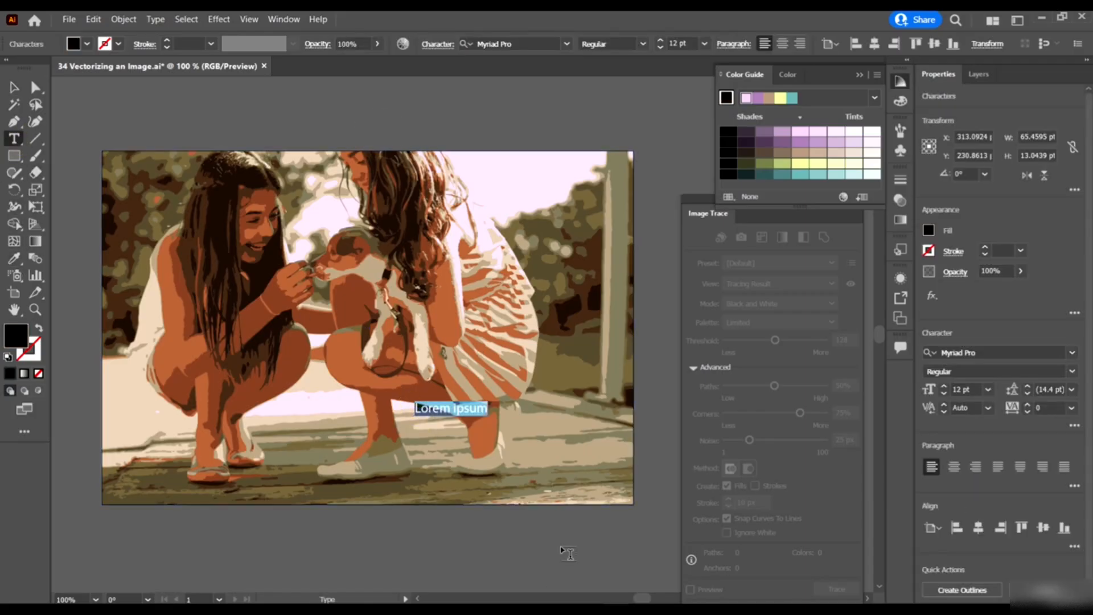
pyautogui.press('BackSpace')
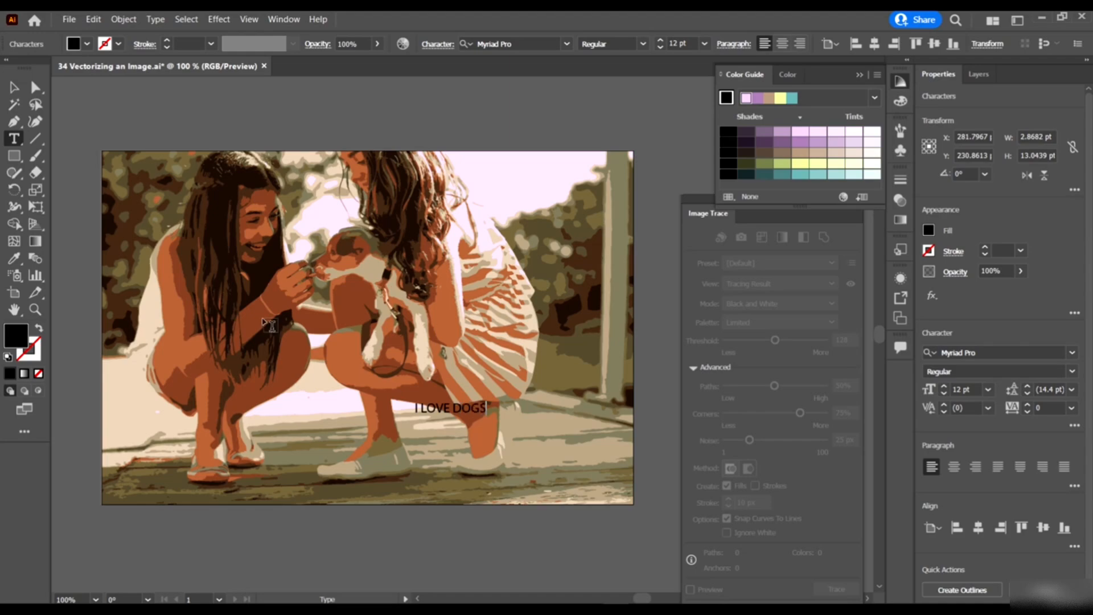
pyautogui.click(14, 87)
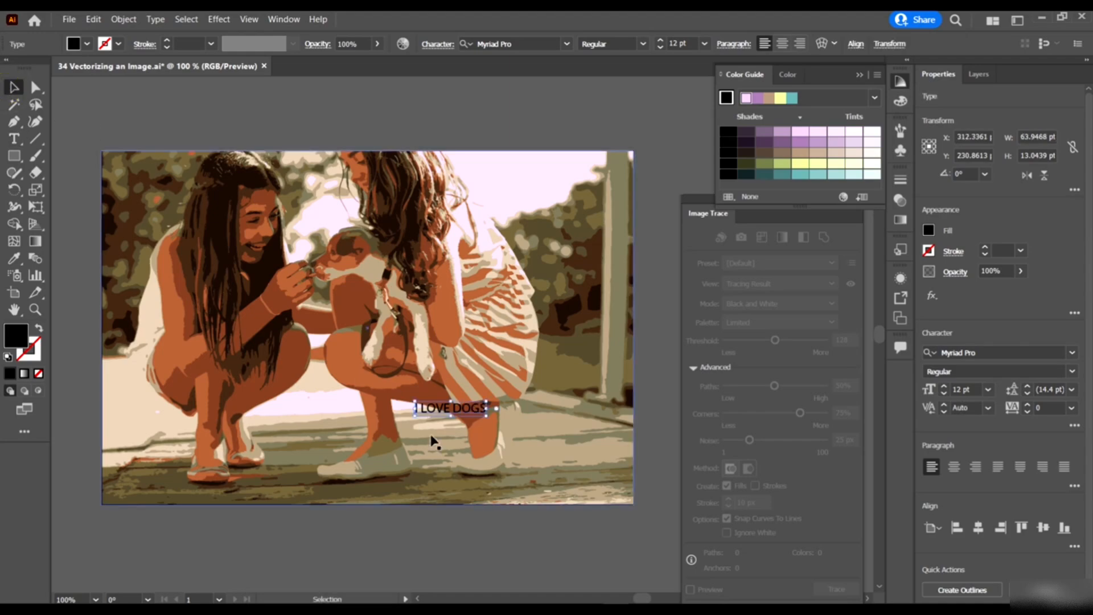
pyautogui.moveTo(415, 415); pyautogui.dragTo(157, 468)
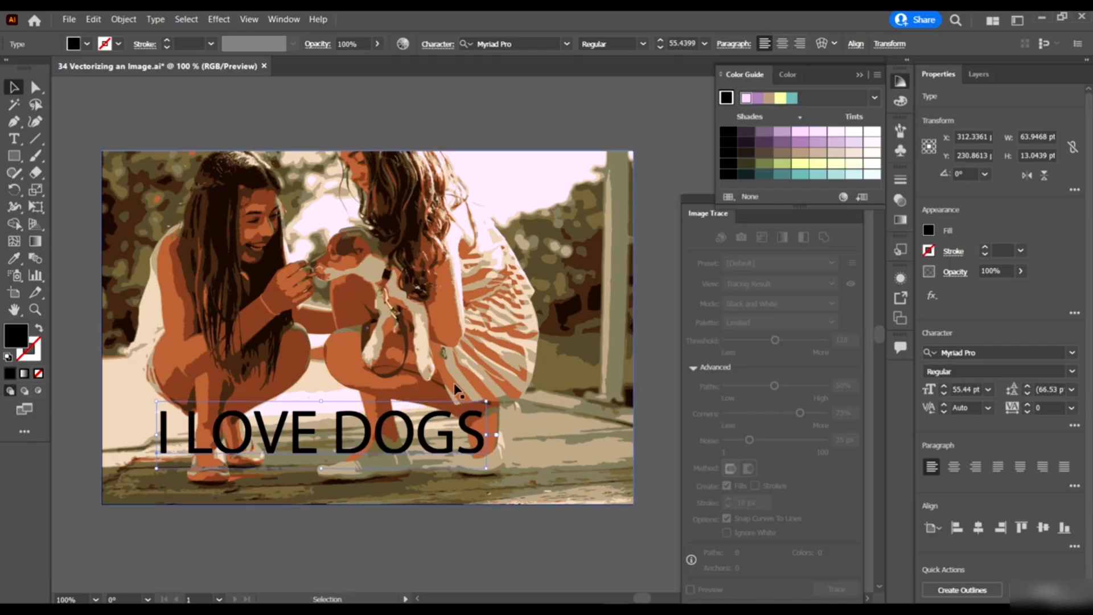
pyautogui.moveTo(460, 452); pyautogui.dragTo(482, 451)
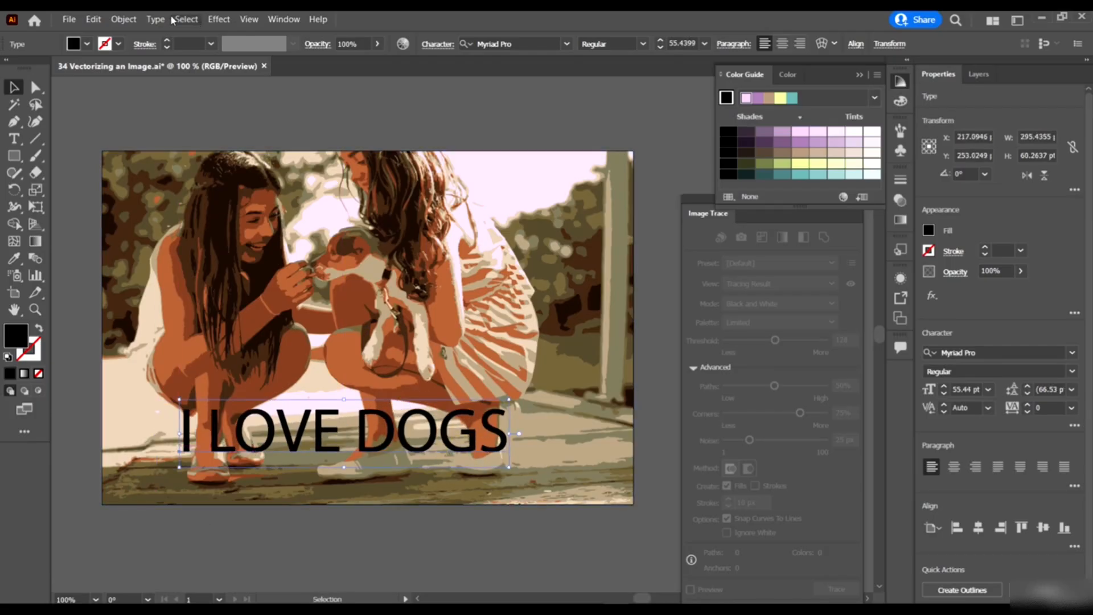
# - Change the case of the text over the picture to Title Case
pyautogui.click(155, 19)
pyautogui.click(263, 212)
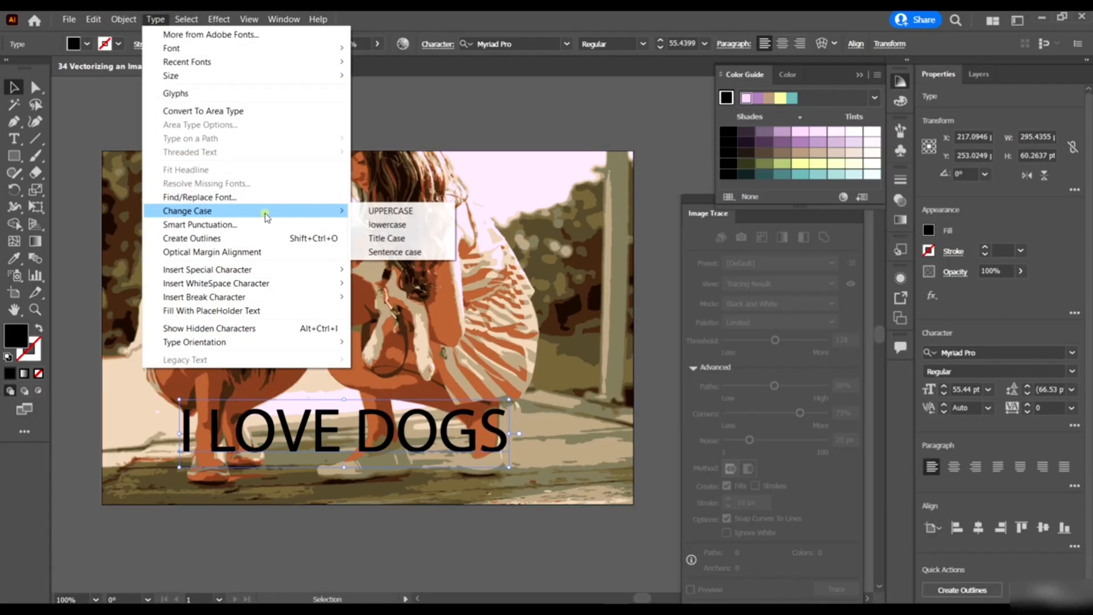
pyautogui.click(412, 240)
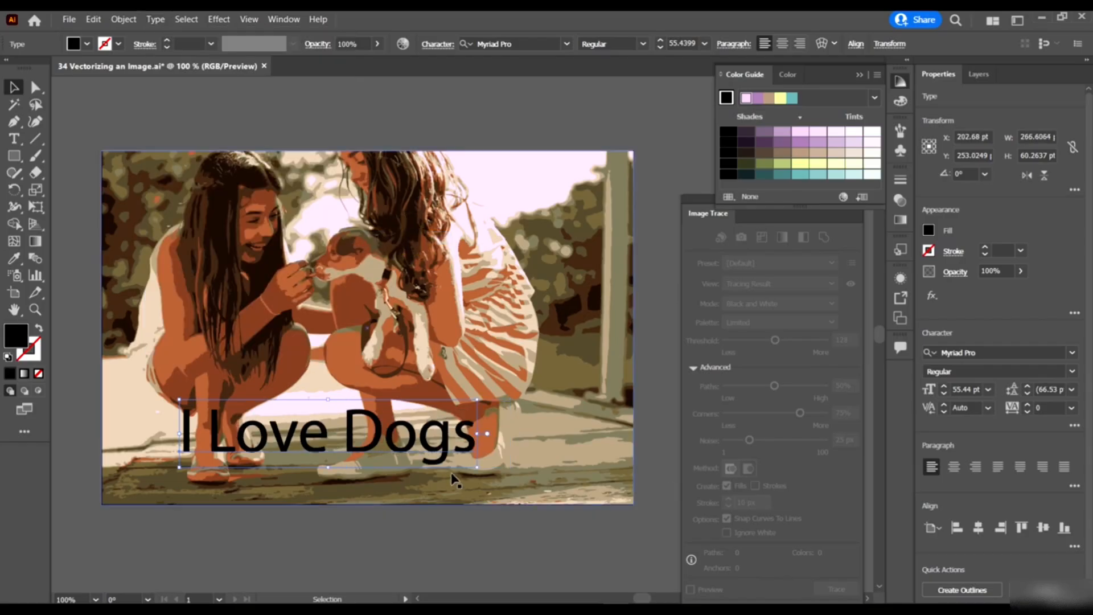
# - Filter the font list to the Script classification for the selected text
pyautogui.click(1071, 352)
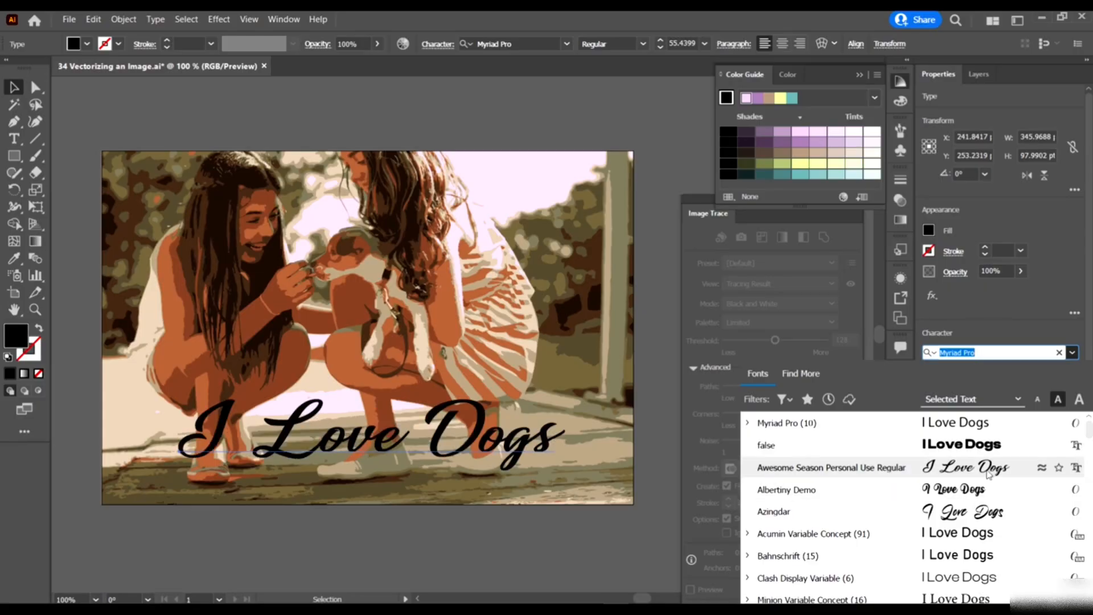
pyautogui.click(520, 20)
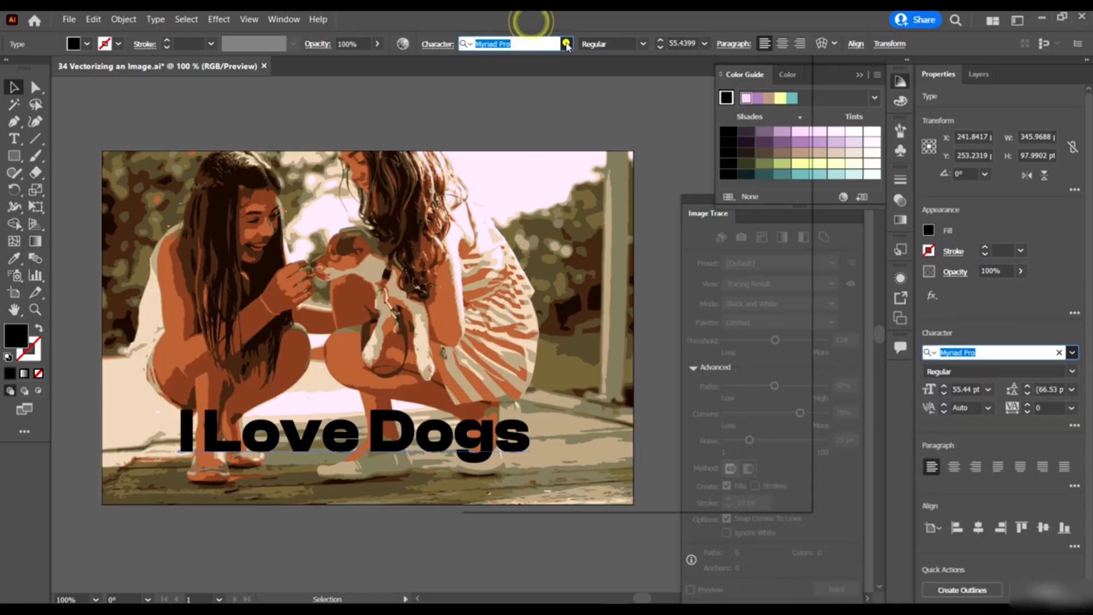
pyautogui.click(567, 44)
pyautogui.click(512, 92)
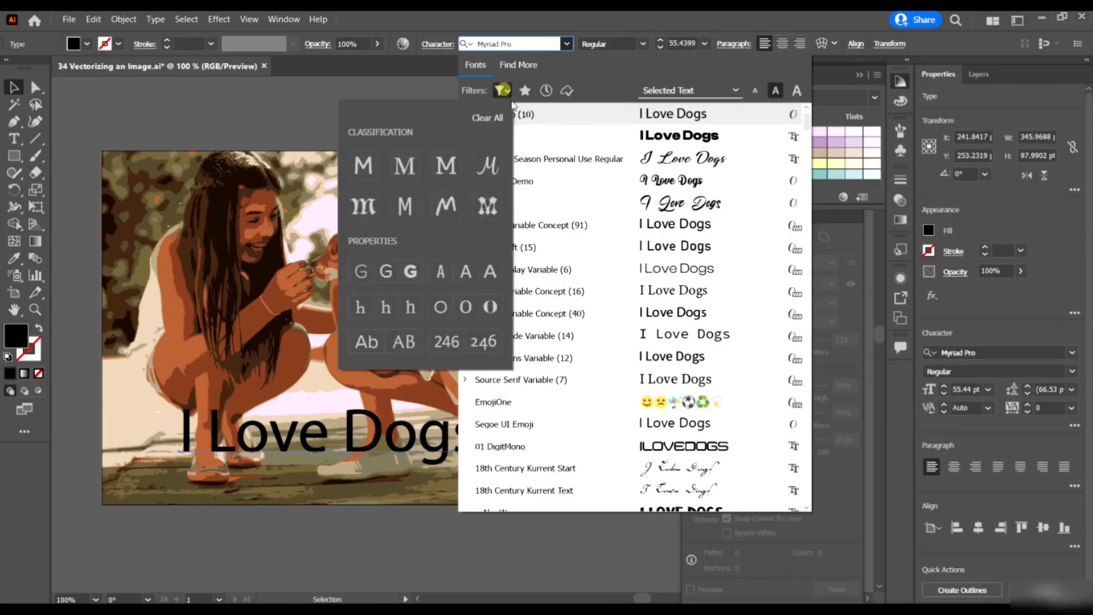
pyautogui.click(488, 165)
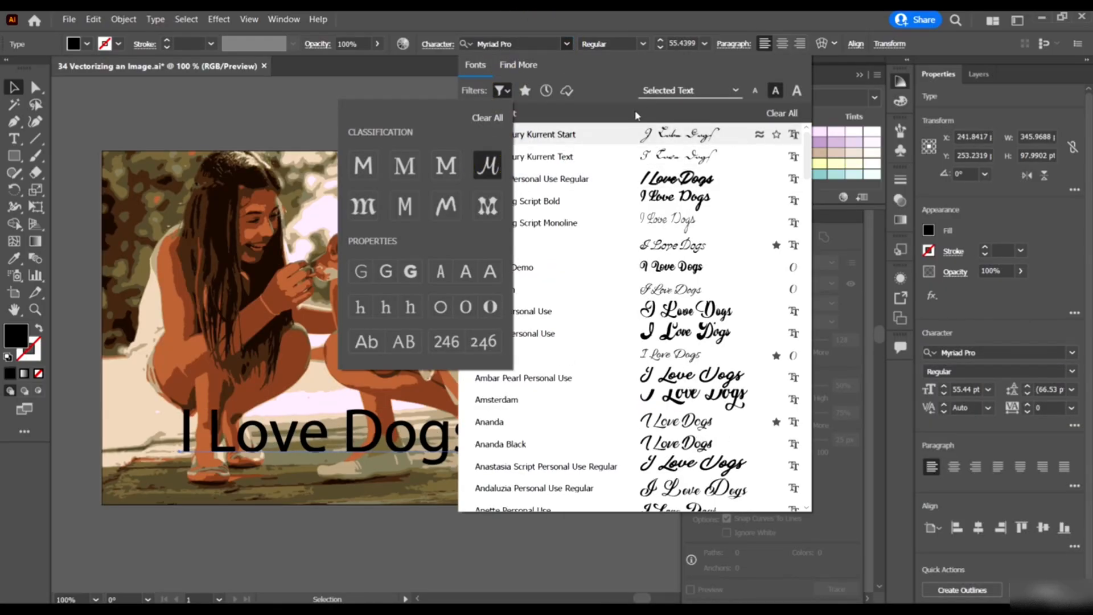
pyautogui.click(601, 77)
pyautogui.hscroll(2, 556, 280)
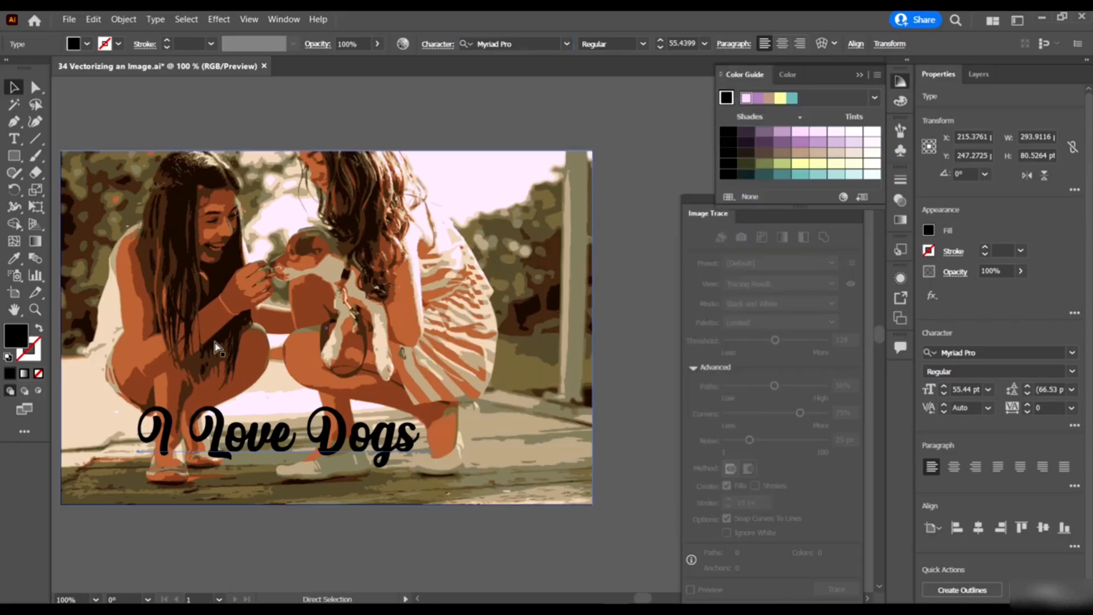
# - Preview script fonts such as Alliance Personal Use and Allessa Personal Use on the text, and apply Amsterdam
pyautogui.click(566, 44)
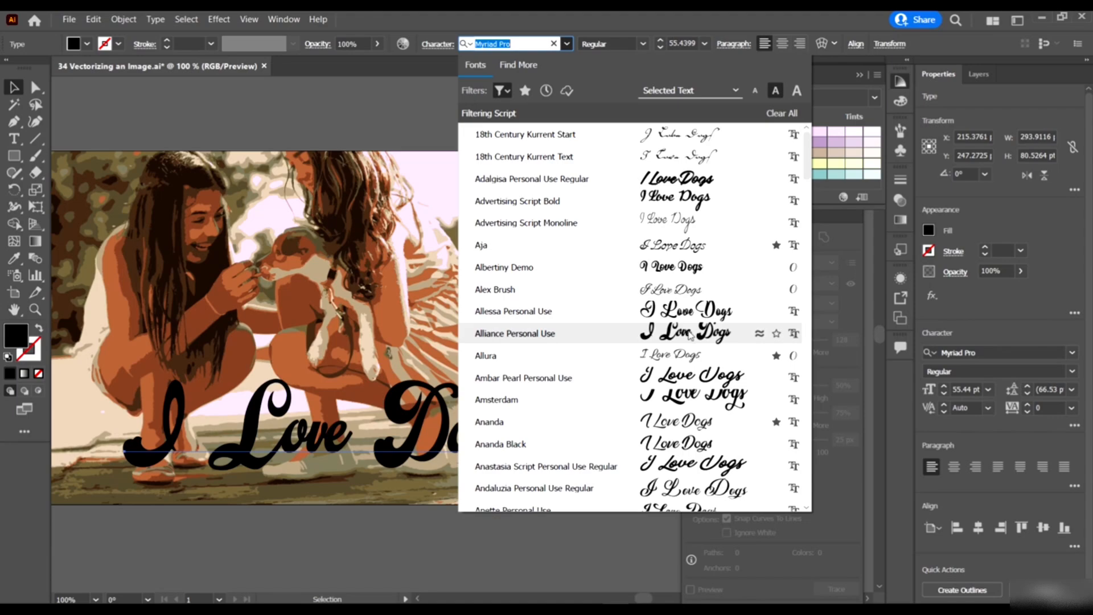
pyautogui.click(384, 106)
pyautogui.scroll(-1, 267, 296)
pyautogui.click(321, 396)
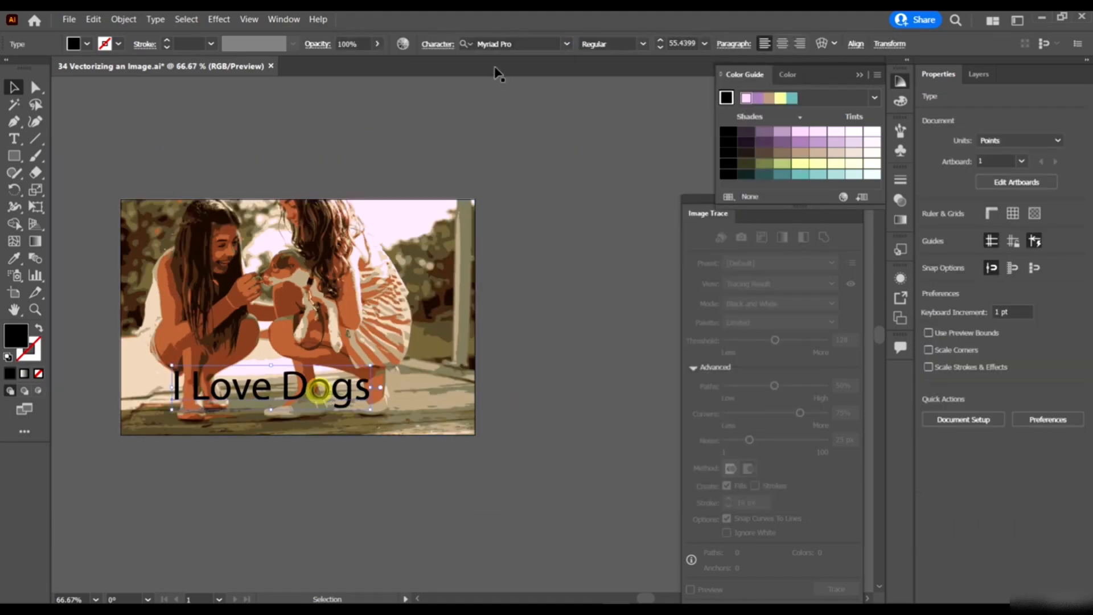
pyautogui.click(566, 45)
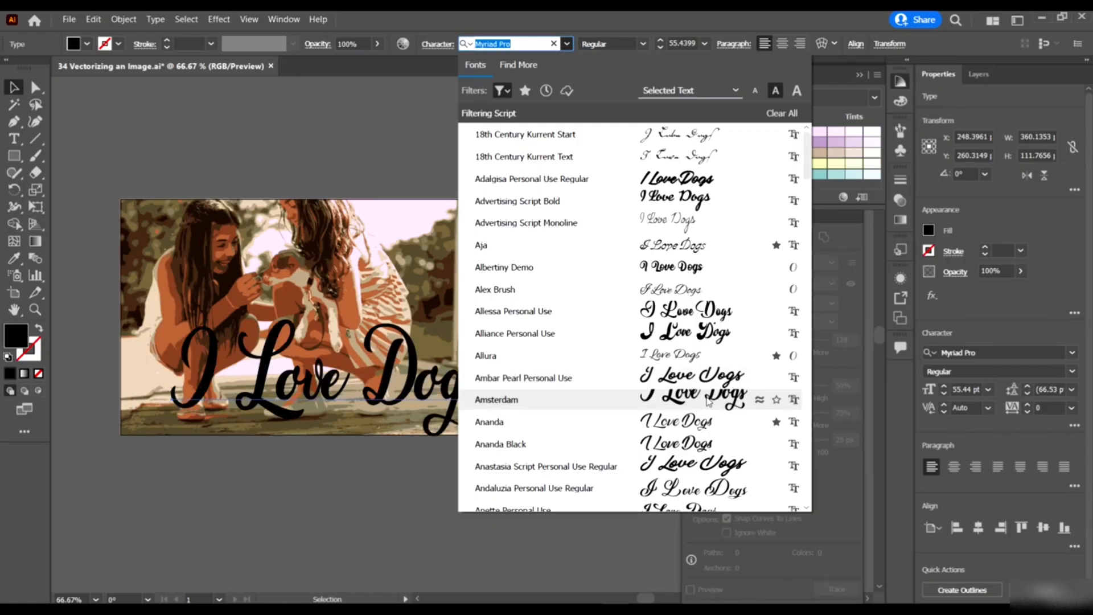
pyautogui.scroll(-2, 708, 400)
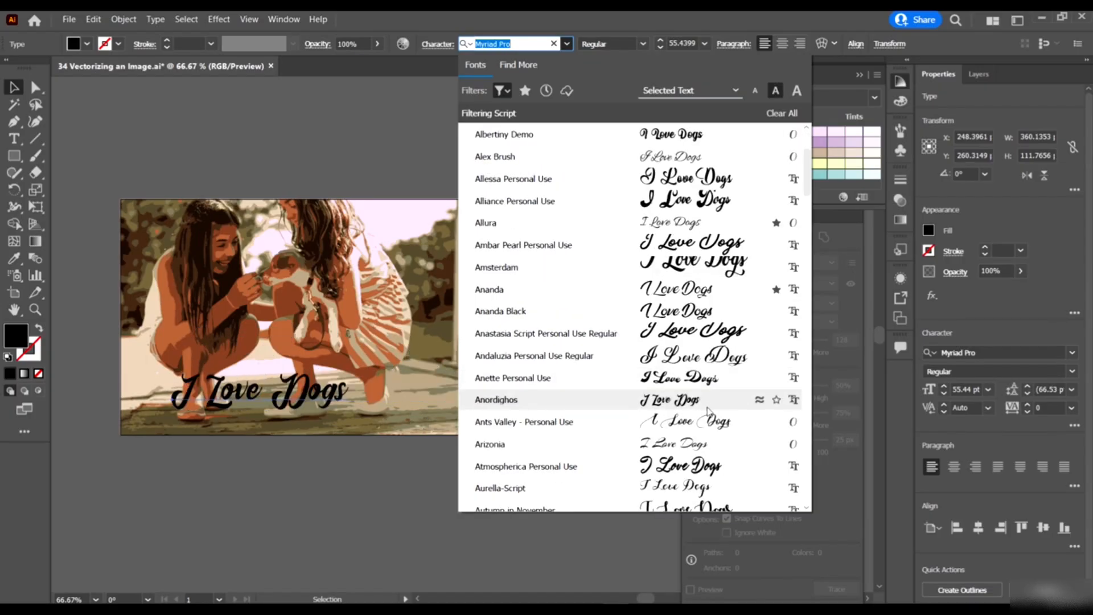
pyautogui.scroll(-3, 710, 488)
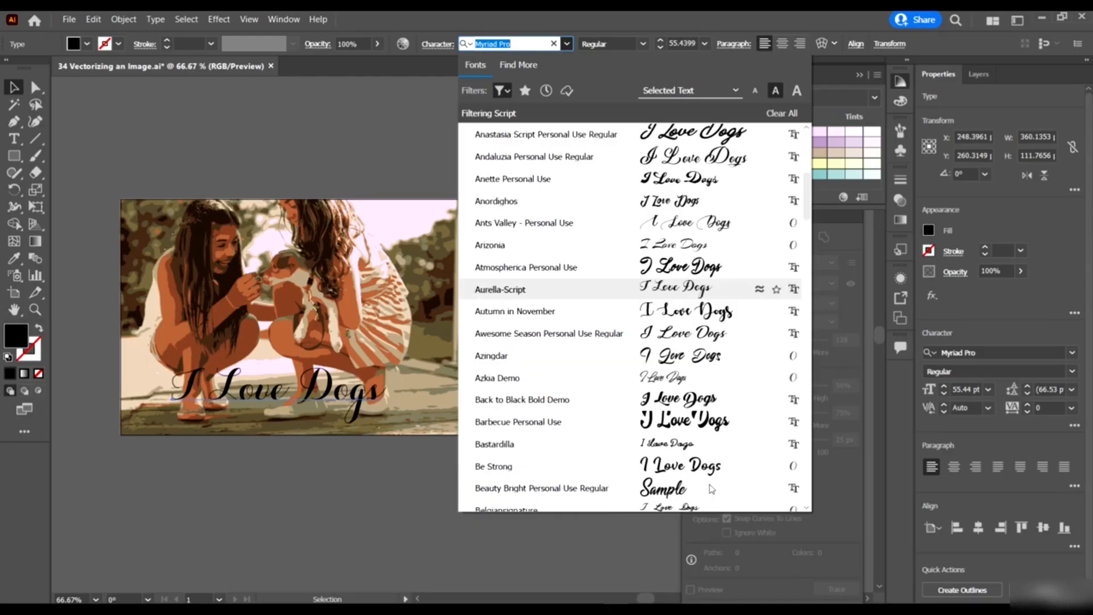
pyautogui.scroll(3, 713, 428)
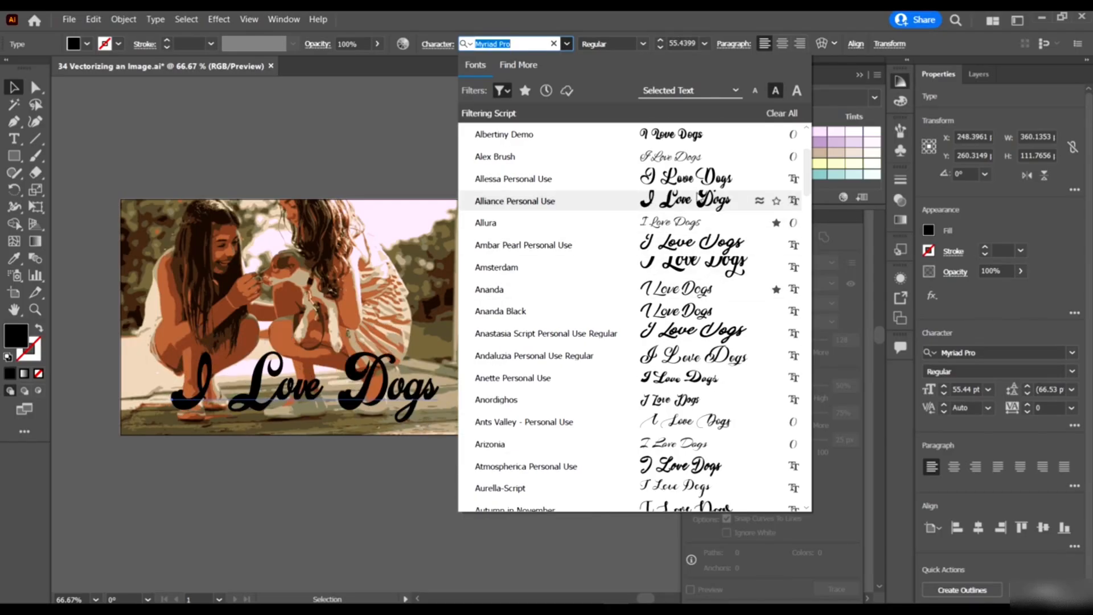
pyautogui.scroll(2, 706, 178)
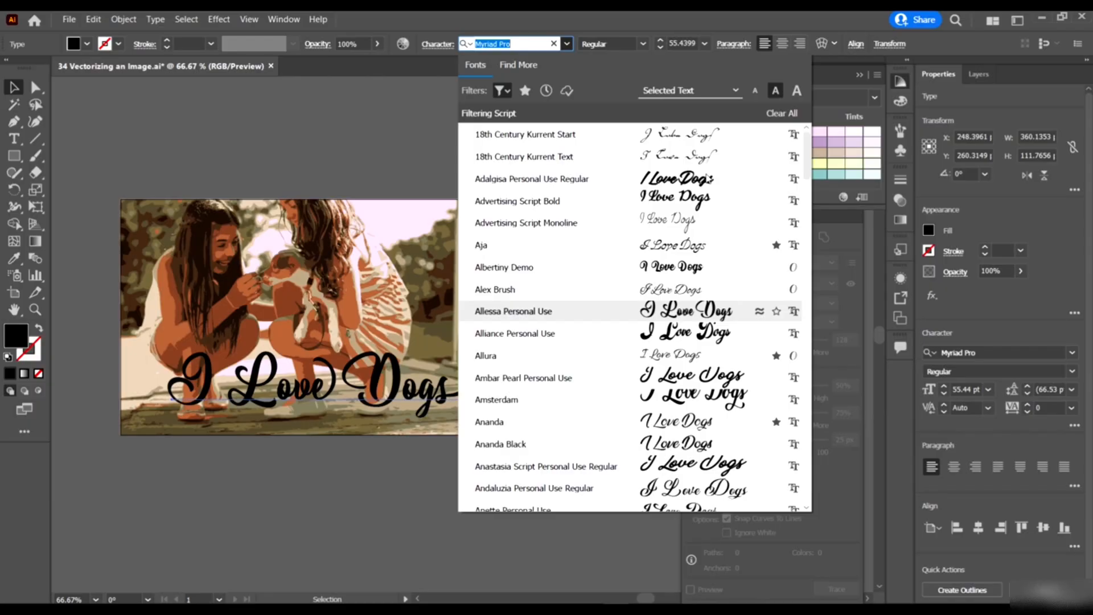
pyautogui.click(705, 400)
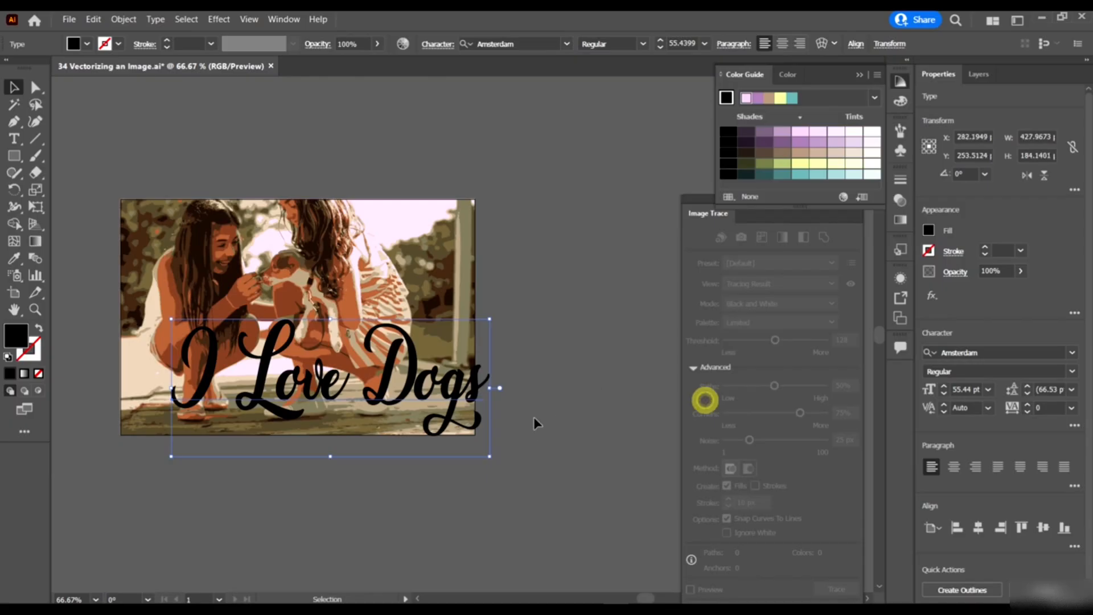
# - Scale the script text down proportionally to about 37 pt and position it over the lower right part of the picture
pyautogui.moveTo(488, 319)
pyautogui.mouseDown()
pyautogui.moveTo(405, 326)
pyautogui.moveTo(380, 344)
pyautogui.mouseUp()
pyautogui.keyDown('shift'); pyautogui.click(381, 344); pyautogui.keyUp('shift')
pyautogui.moveTo(367, 409); pyautogui.dragTo(443, 377)
pyautogui.hotkey('ctrl', 'z')
pyautogui.click(580, 392)
pyautogui.moveTo(237, 335); pyautogui.dragTo(289, 336)
pyautogui.hscroll(-2, 195, 375)
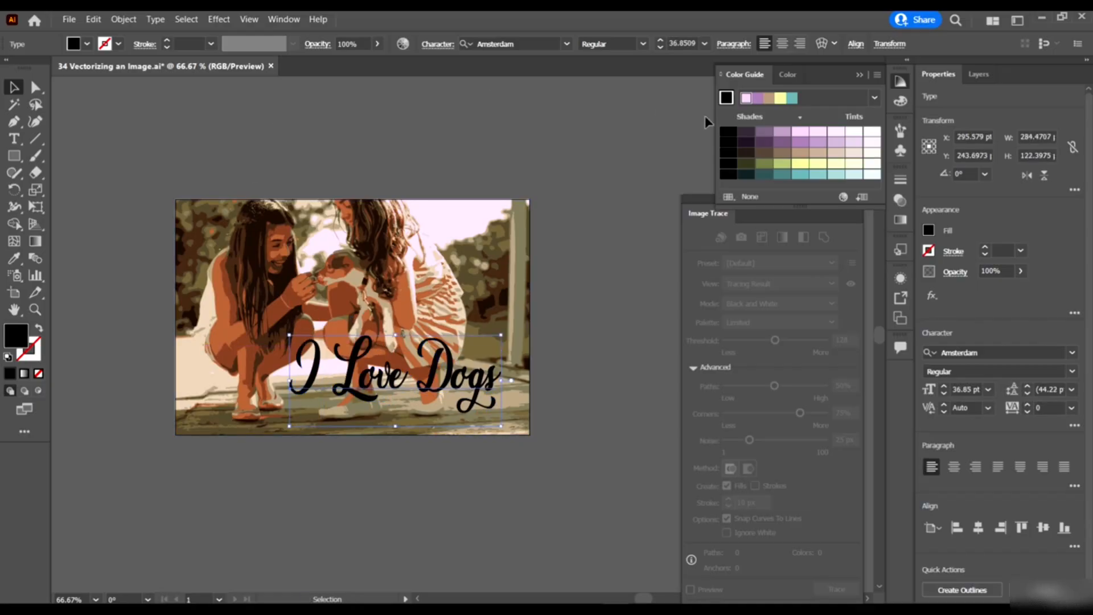
# - Try a brown and a pale Color Guide swatch on the text and settle on a white fill
pyautogui.click(782, 154)
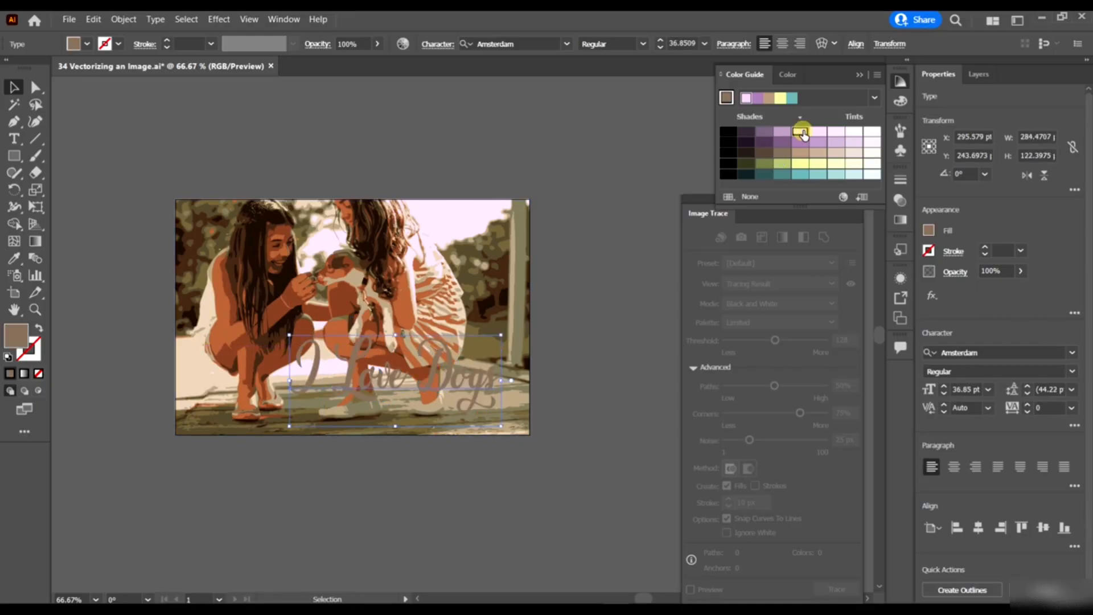
pyautogui.click(800, 133)
pyautogui.click(871, 134)
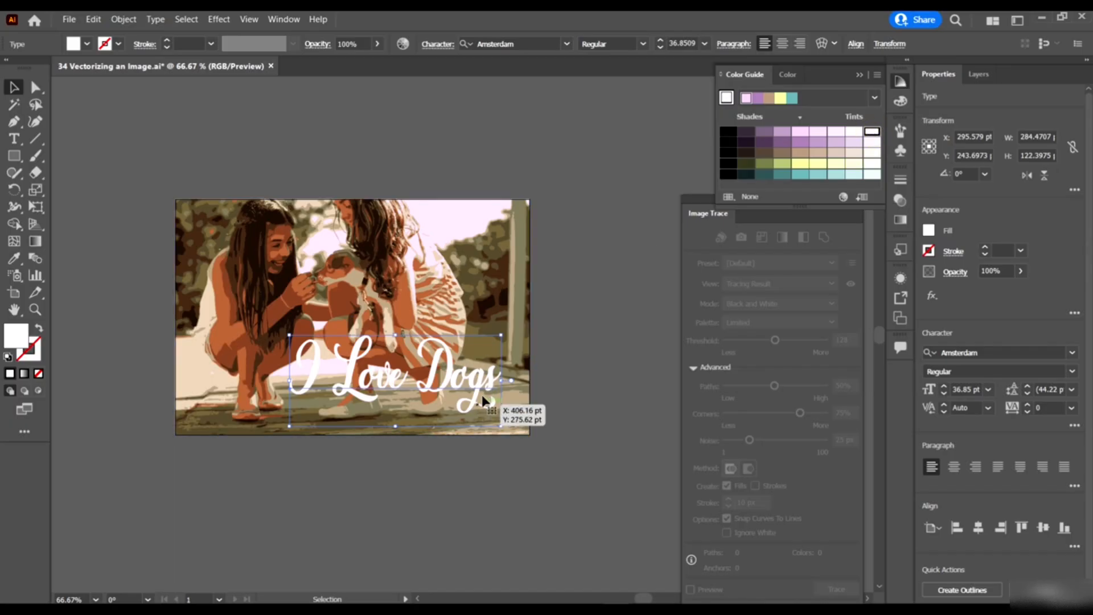
# - Move the text to the picture's upper left and break it into three lines reading I, Love and Dogs
pyautogui.moveTo(486, 379); pyautogui.dragTo(384, 261)
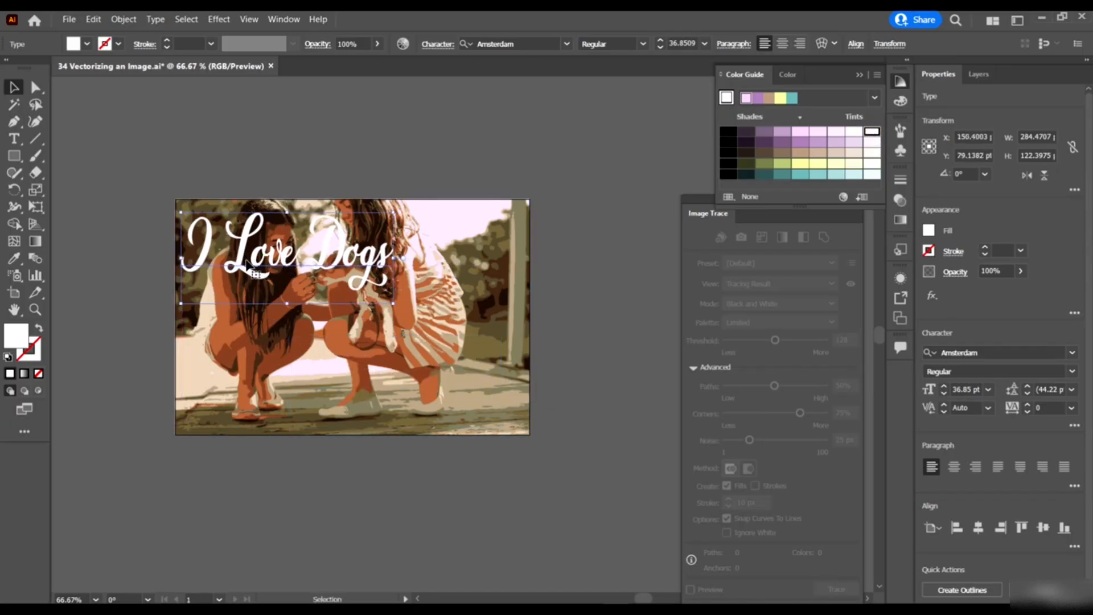
pyautogui.doubleClick(233, 249)
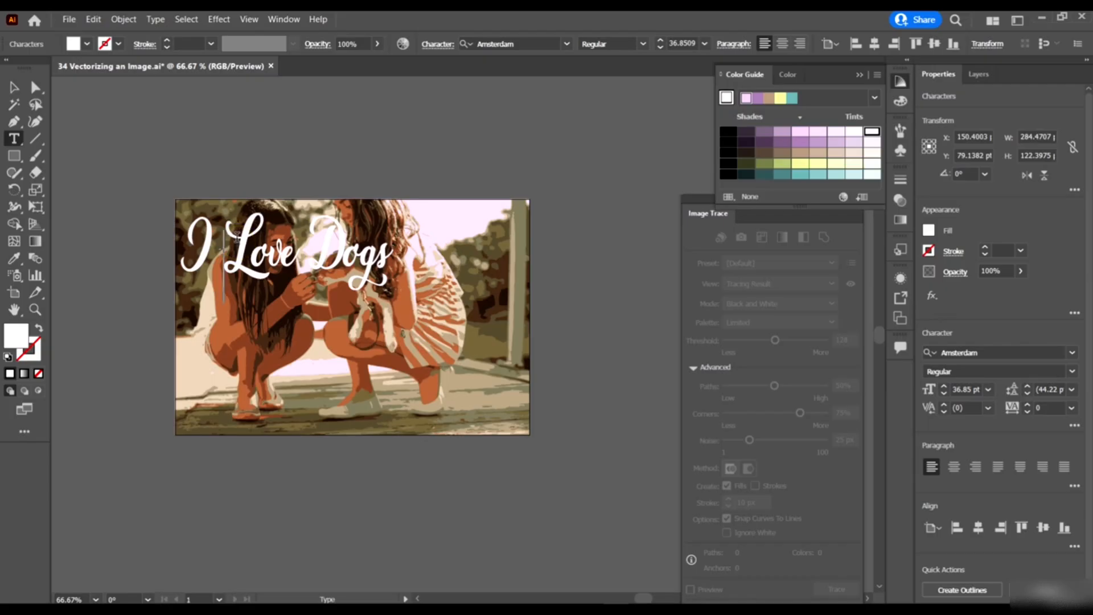
pyautogui.press('Return')
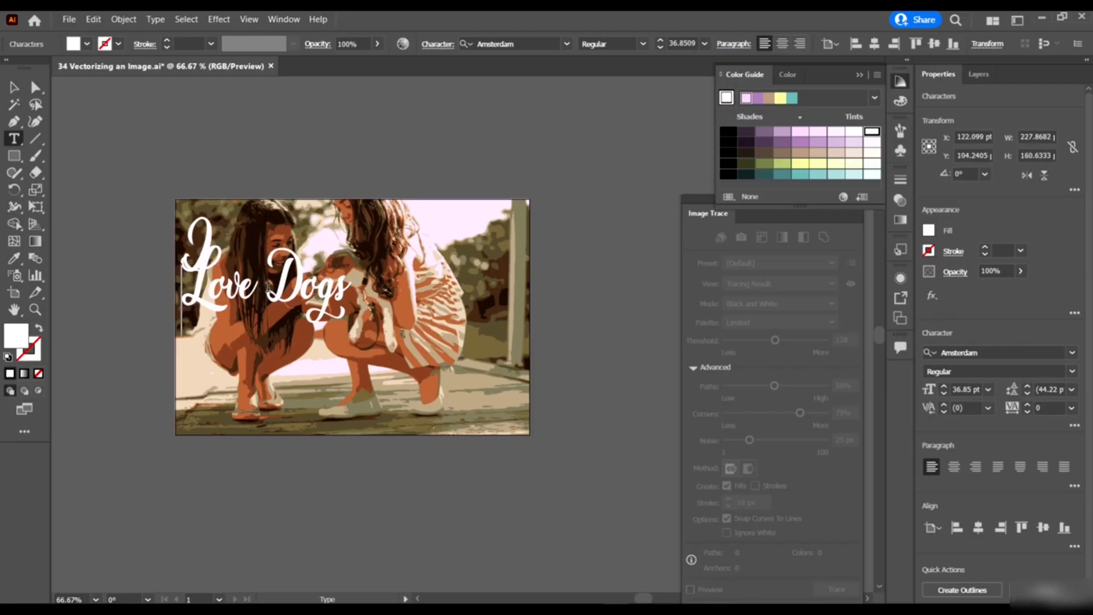
pyautogui.click(267, 286)
pyautogui.press('BackSpace')
pyautogui.press('Return')
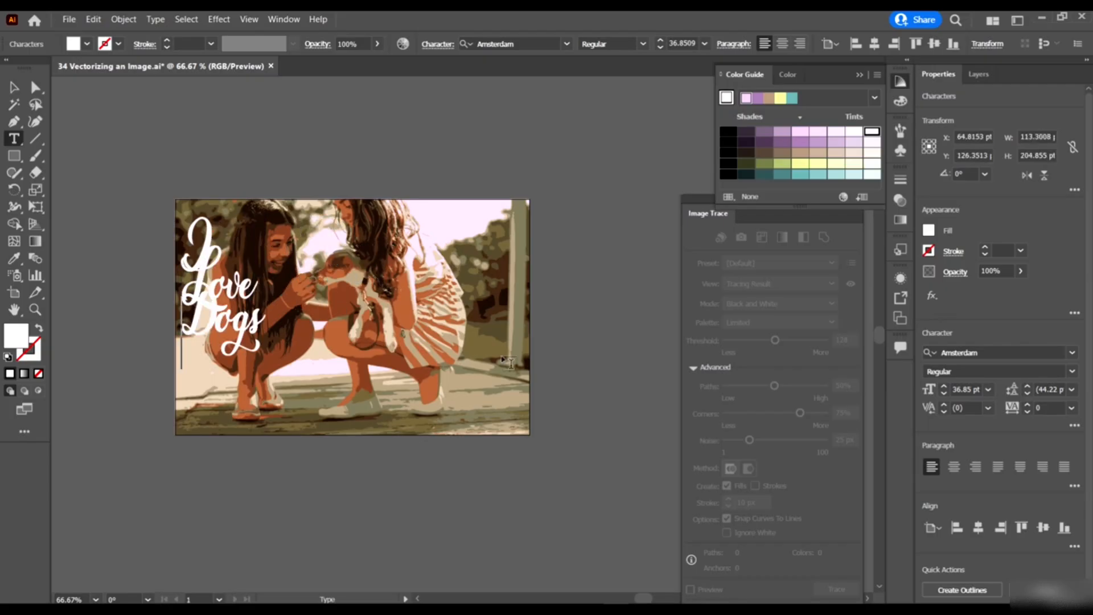
# - Set the three-line text's leading to 70 pt and scale the whole text down to about 19.6 pt
pyautogui.click(11, 89)
pyautogui.click(1051, 389)
pyautogui.write('70')
pyautogui.press('Return')
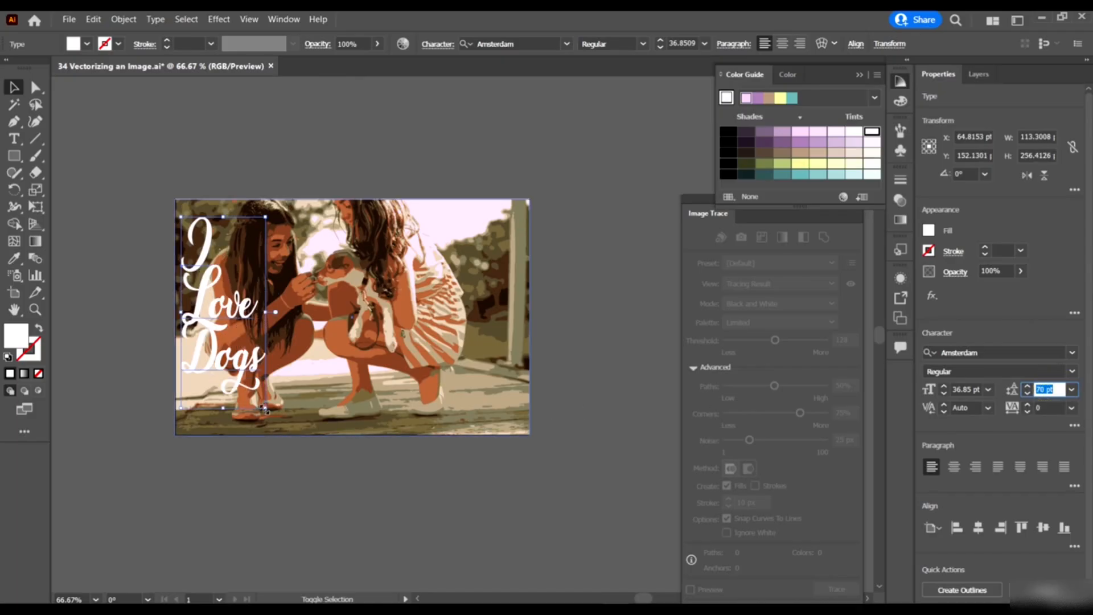
pyautogui.moveTo(264, 409); pyautogui.dragTo(265, 248)
pyautogui.click(243, 486)
pyautogui.scroll(2, 194, 252)
# - Replace the word "I" in the first line with "We"
pyautogui.doubleClick(243, 177)
pyautogui.moveTo(254, 158); pyautogui.dragTo(215, 154)
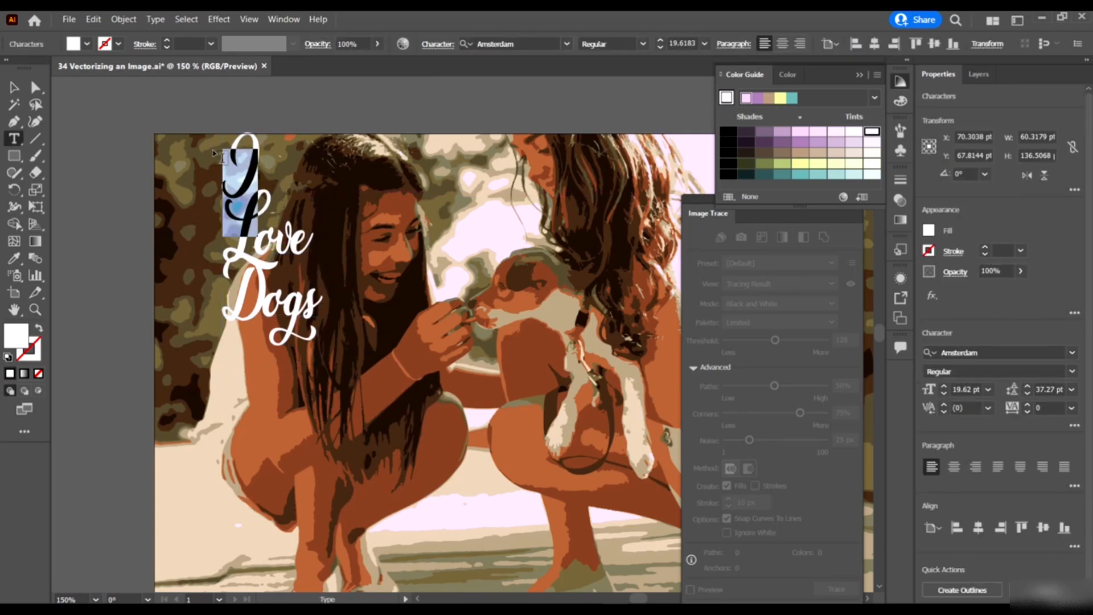
pyautogui.write('W')
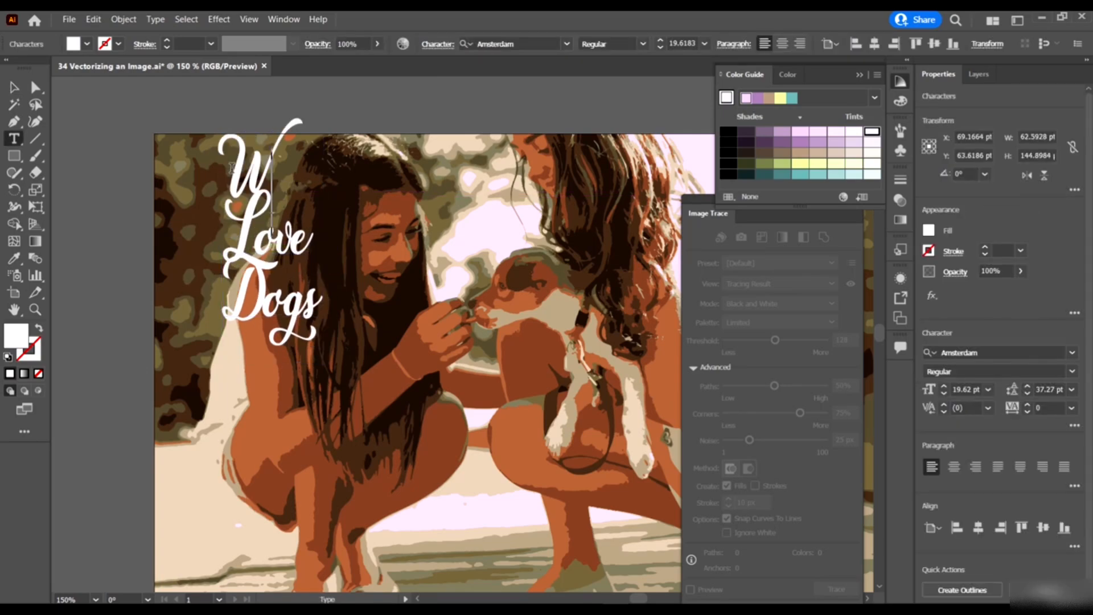
pyautogui.write('e')
pyautogui.click(14, 86)
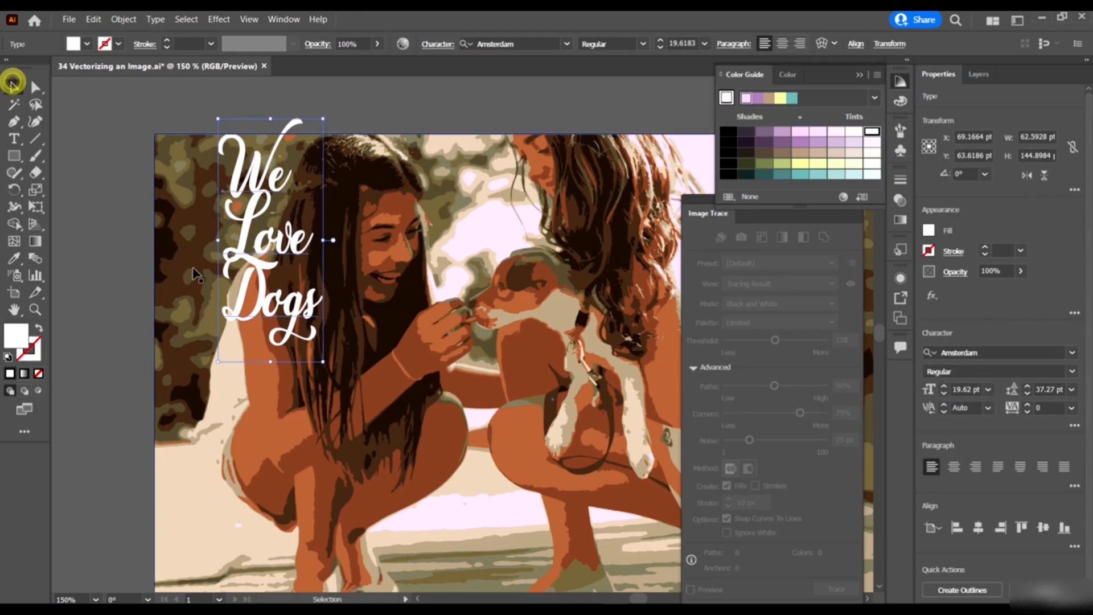
# - Set the font size of the word "Dogs" to 40 pt
pyautogui.doubleClick(276, 257)
pyautogui.doubleClick(271, 302)
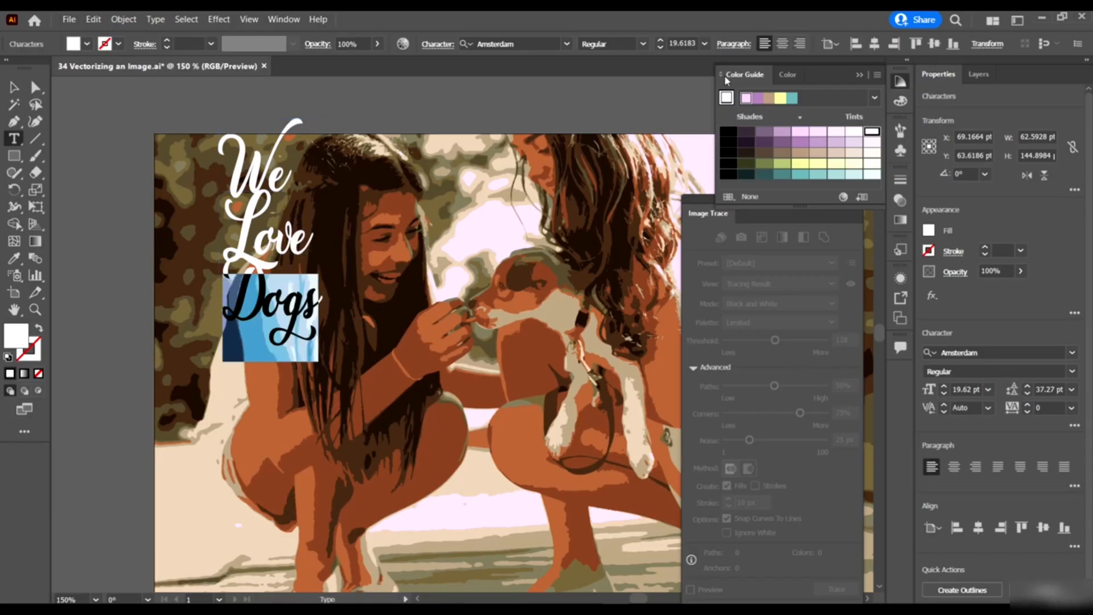
pyautogui.click(680, 40)
pyautogui.write('40')
pyautogui.press('Return')
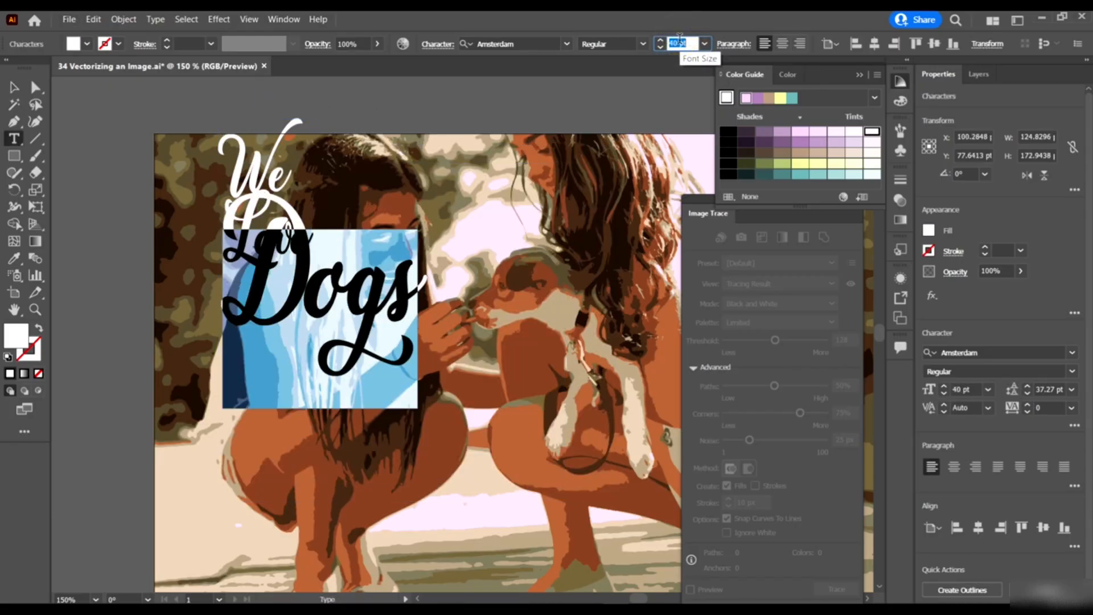
pyautogui.press('Escape')
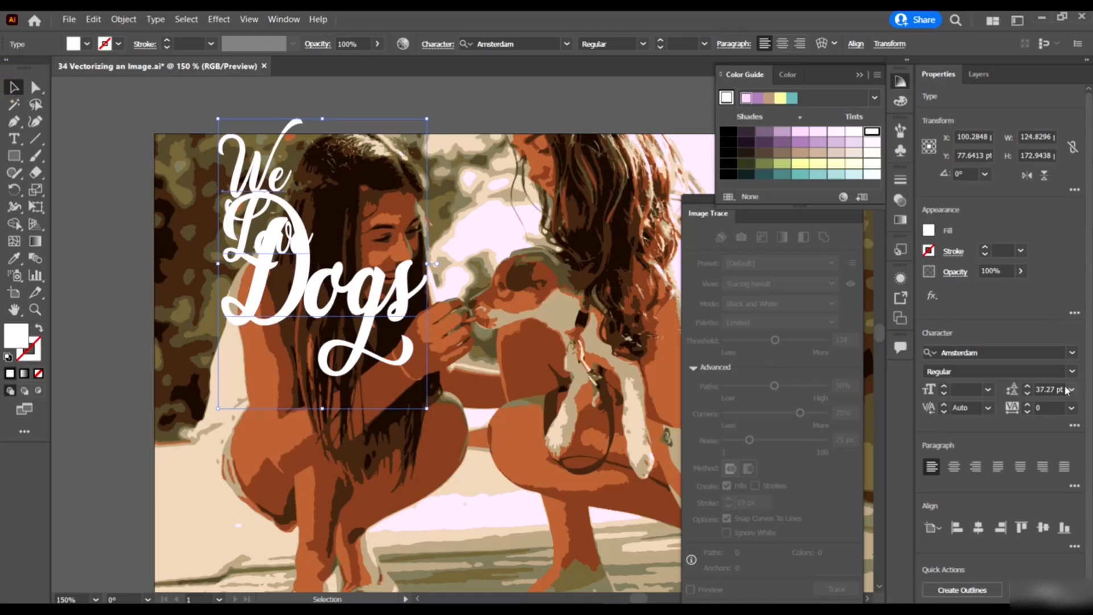
# - Set the text's leading to 48 pt and insert an extra line break before "Dogs"
pyautogui.click(1071, 390)
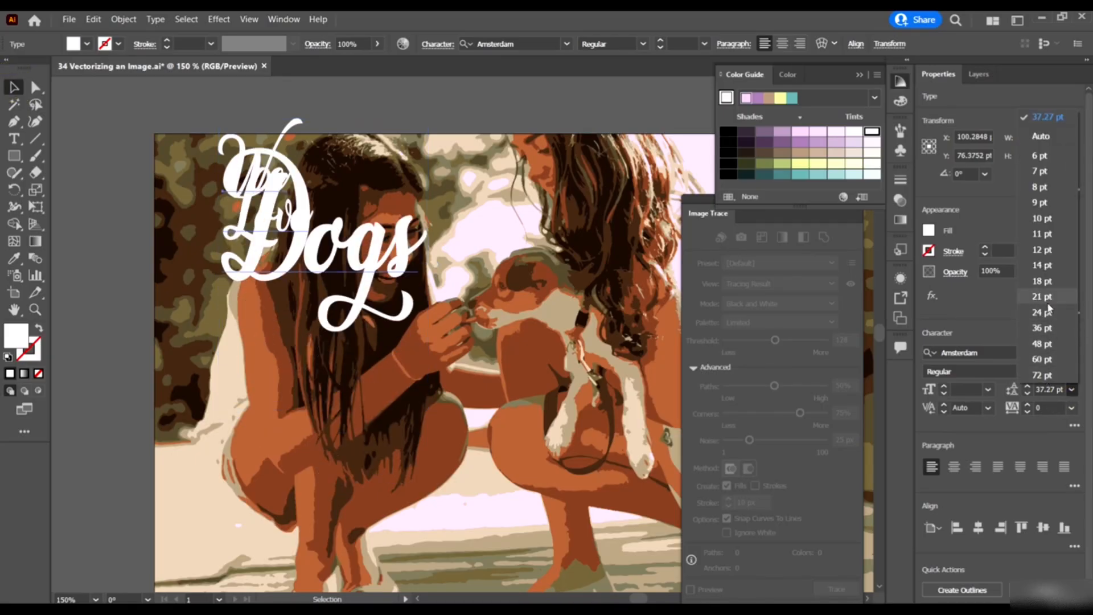
pyautogui.click(1045, 342)
pyautogui.doubleClick(359, 330)
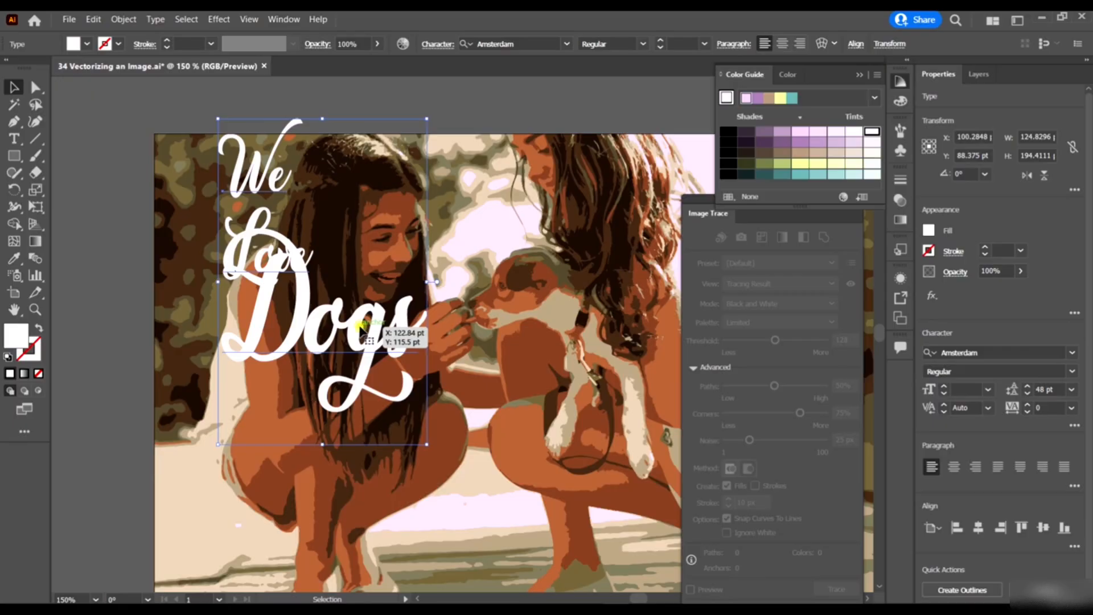
pyautogui.click(230, 322)
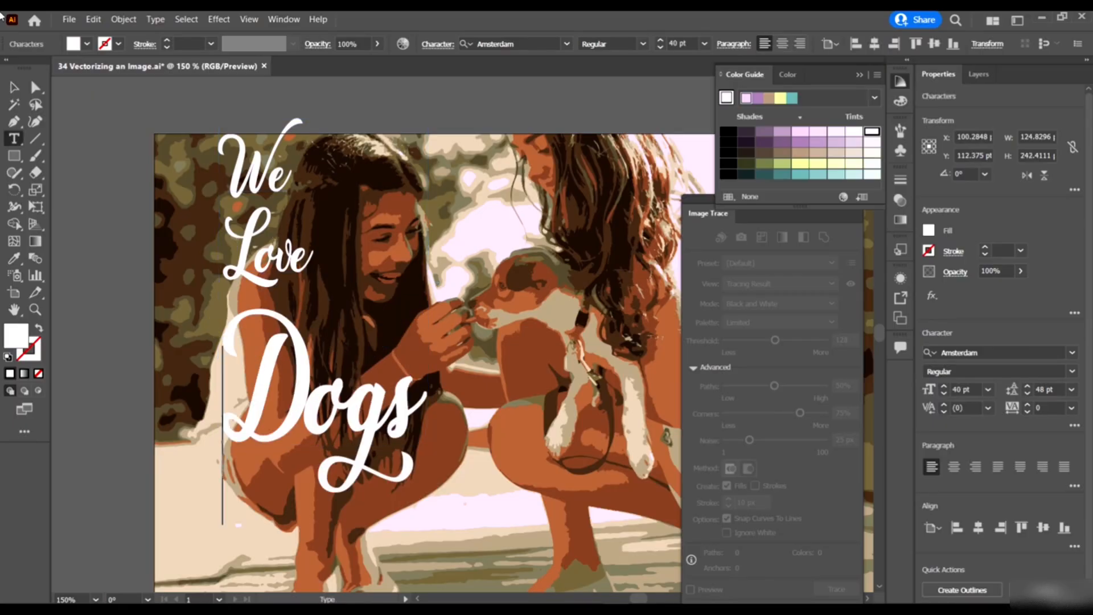
pyautogui.click(15, 86)
# - Move the "We Love Dogs" text about 16 pt down and 6 pt to the left, and deselect it
pyautogui.click(68, 128)
pyautogui.moveTo(244, 262); pyautogui.dragTo(240, 276)
pyautogui.hotkey('ctrl', '-')
pyautogui.hotkey('ctrl', '-')
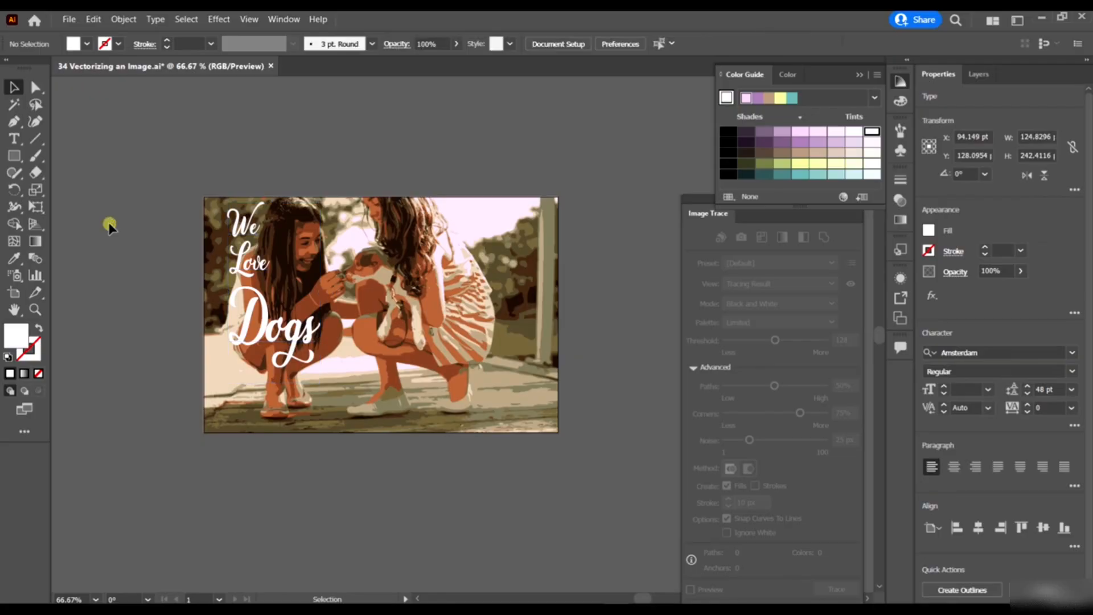
# - Collapse the Color Guide and Image Trace panels to clear the view around the artwork
pyautogui.hotkey('ctrl', '+')
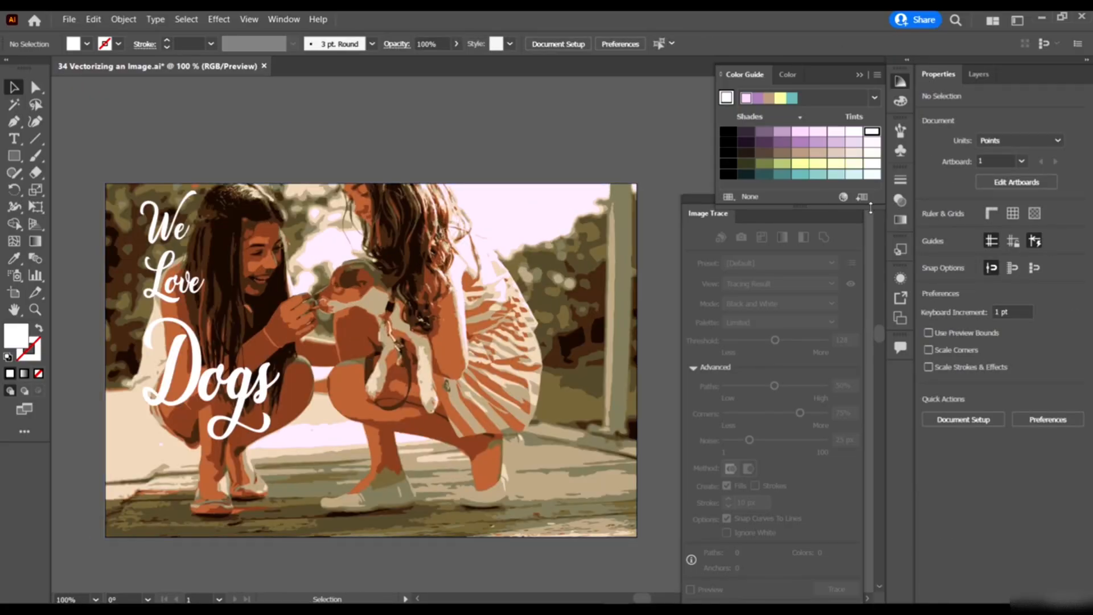
pyautogui.click(860, 75)
pyautogui.click(856, 202)
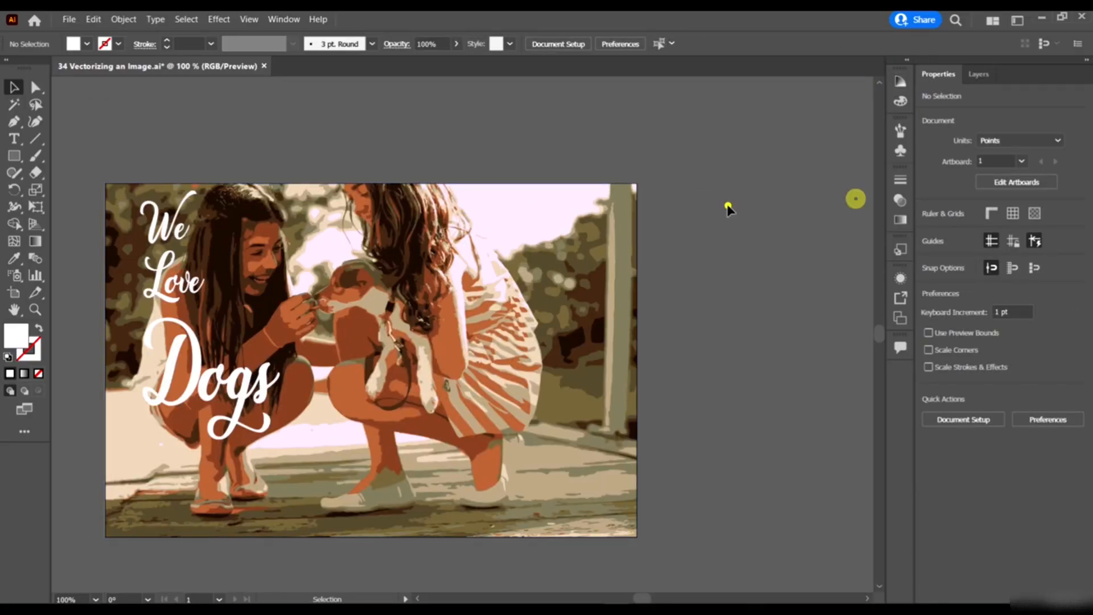
pyautogui.click(727, 205)
pyautogui.moveTo(772, 302); pyautogui.dragTo(785, 291)
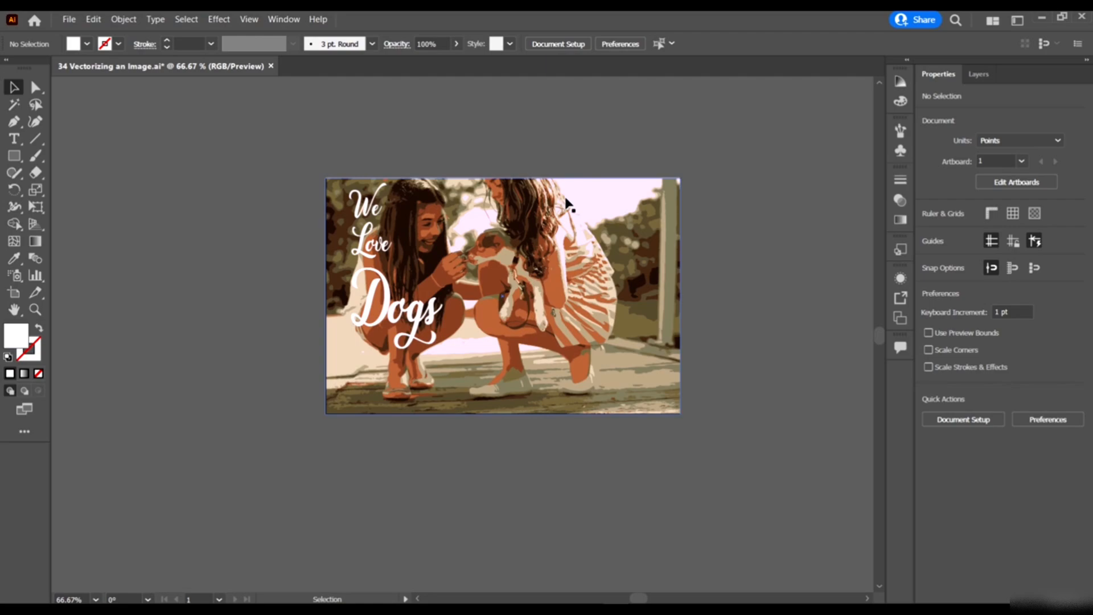
pyautogui.click(605, 132)
pyautogui.scroll(1, 613, 141)
pyautogui.scroll(-1, 599, 174)
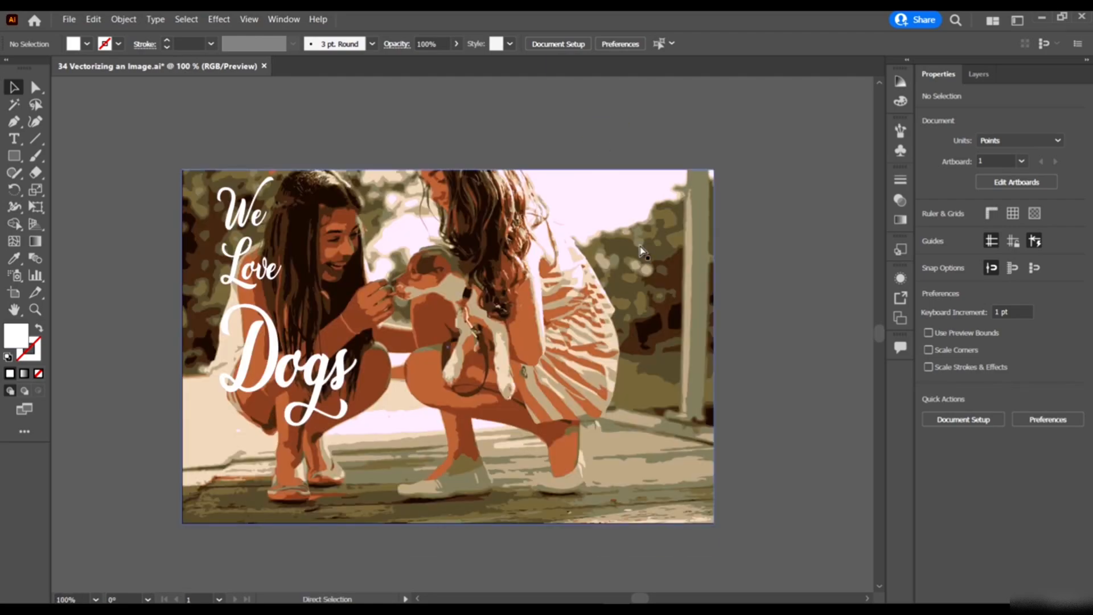
pyautogui.hscroll(-1, 638, 245)
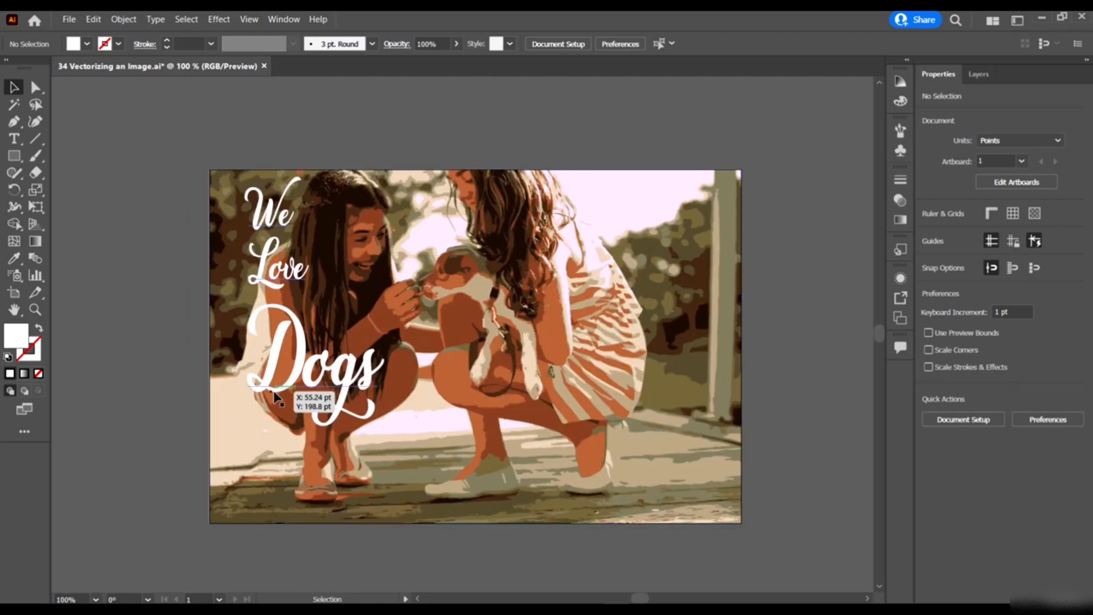
pyautogui.click(275, 388)
pyautogui.click(807, 206)
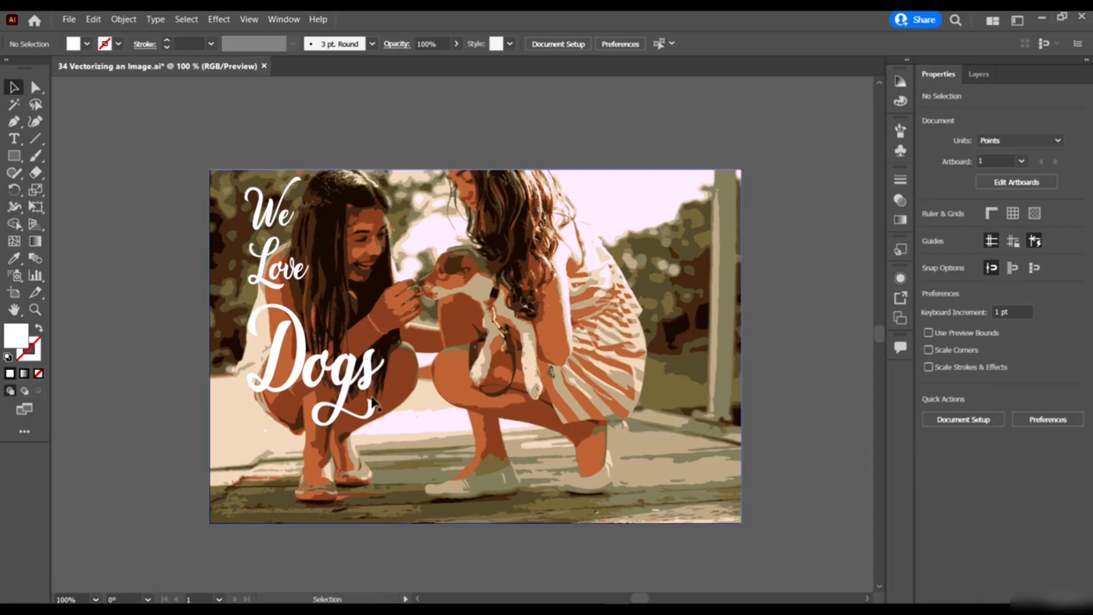
# - Add a Drop Shadow effect to the "We Love Dogs" text and set the shadow color to dark purple 24002D
pyautogui.click(359, 380)
pyautogui.click(186, 19)
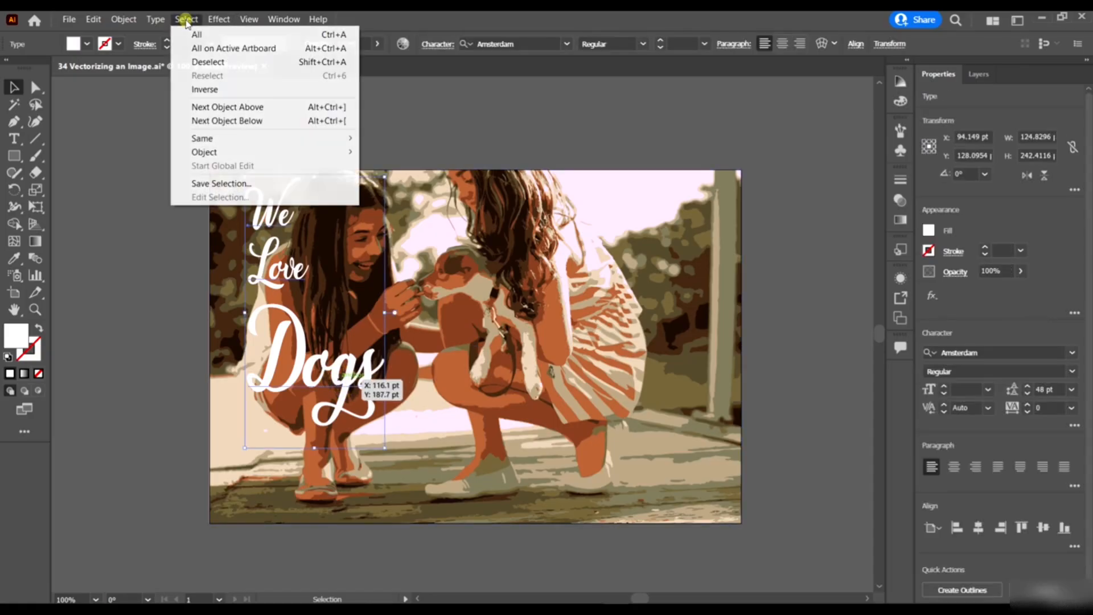
pyautogui.moveTo(214, 23)
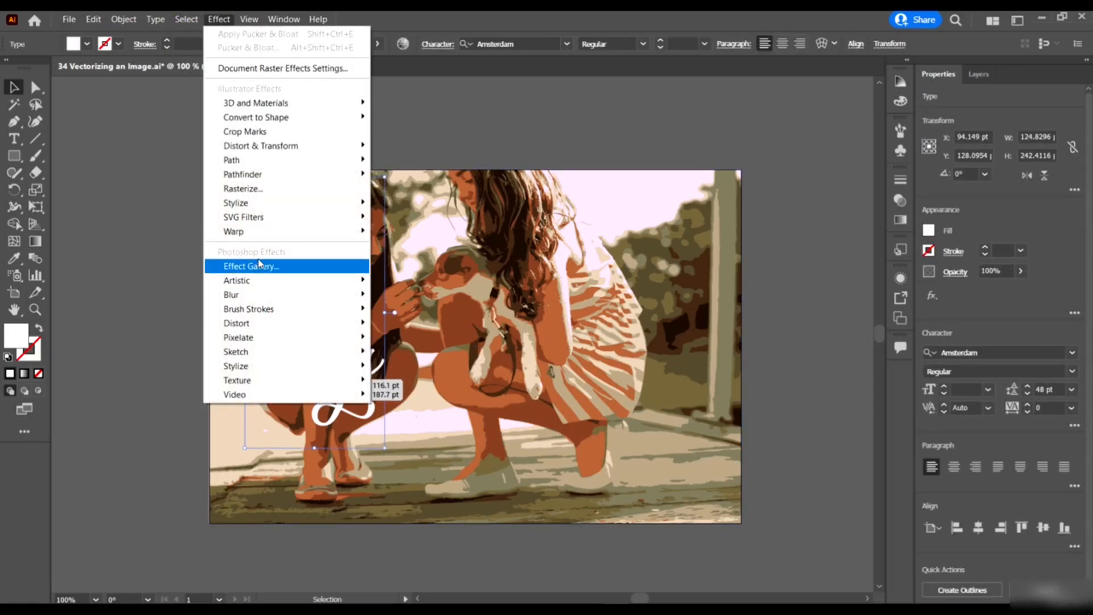
pyautogui.moveTo(295, 202)
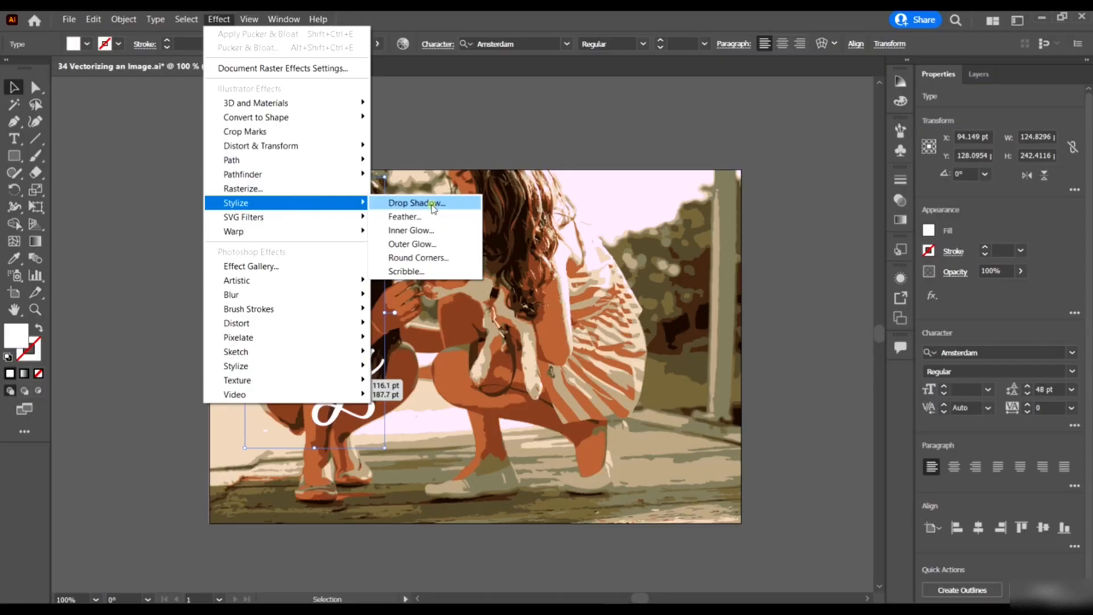
pyautogui.click(433, 203)
pyautogui.moveTo(777, 114); pyautogui.dragTo(830, 149)
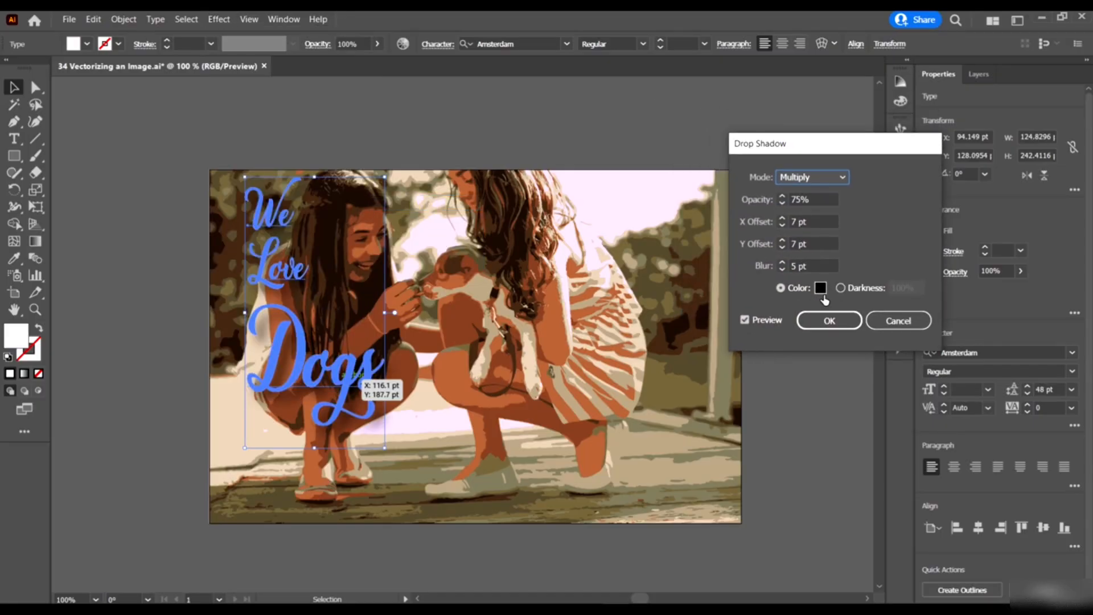
pyautogui.click(819, 289)
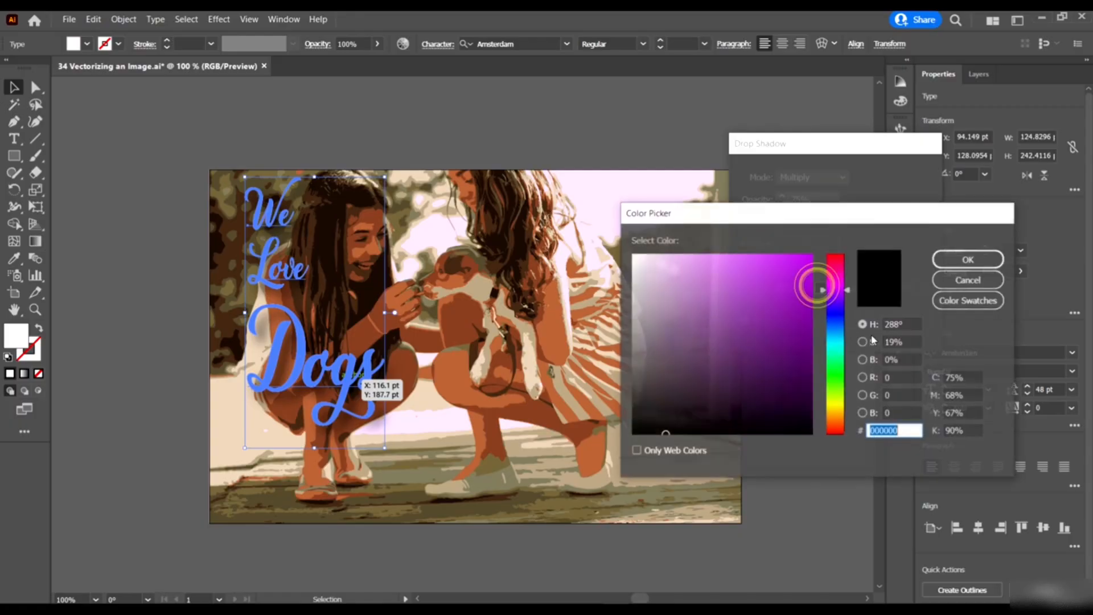
pyautogui.click(798, 397)
pyautogui.click(806, 376)
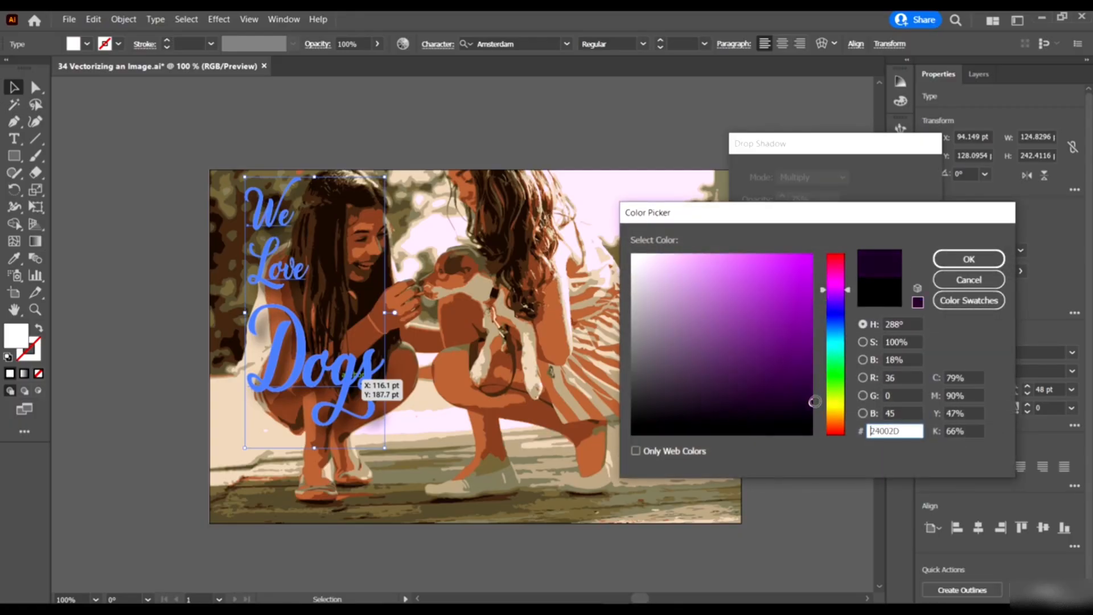
pyautogui.click(969, 259)
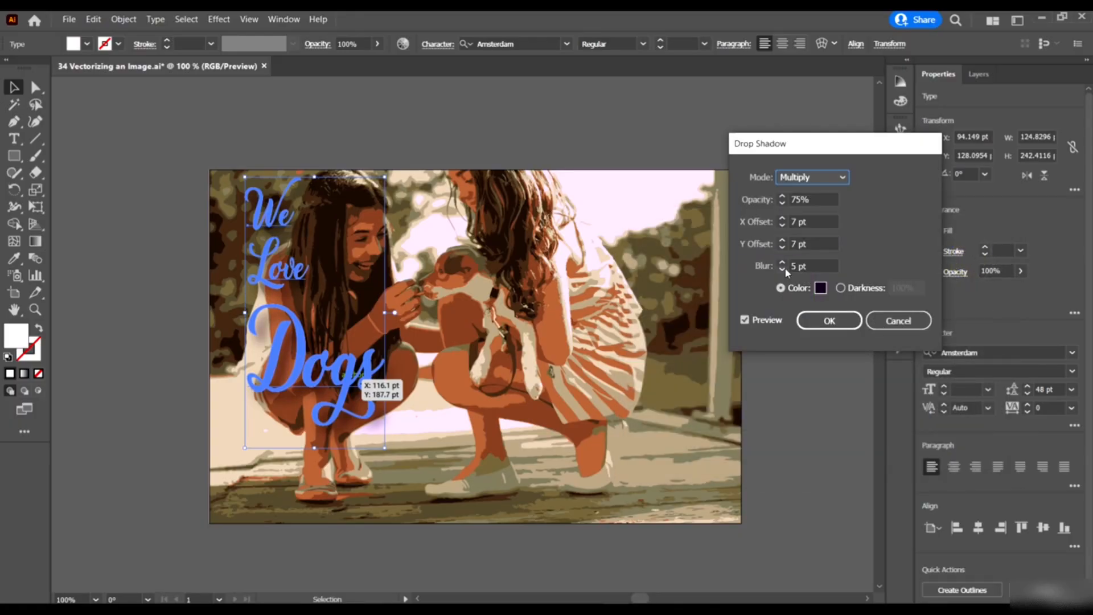
# - Reduce the drop shadow's blur to 1 pt
pyautogui.click(782, 269)
pyautogui.click(782, 269)
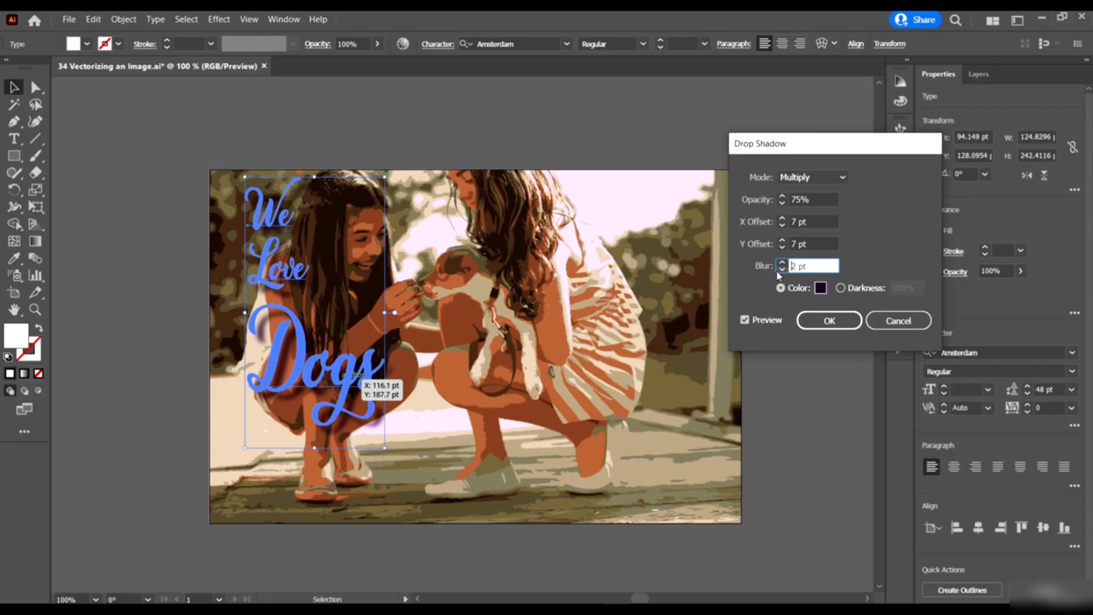
pyautogui.click(782, 270)
pyautogui.click(783, 263)
pyautogui.click(782, 270)
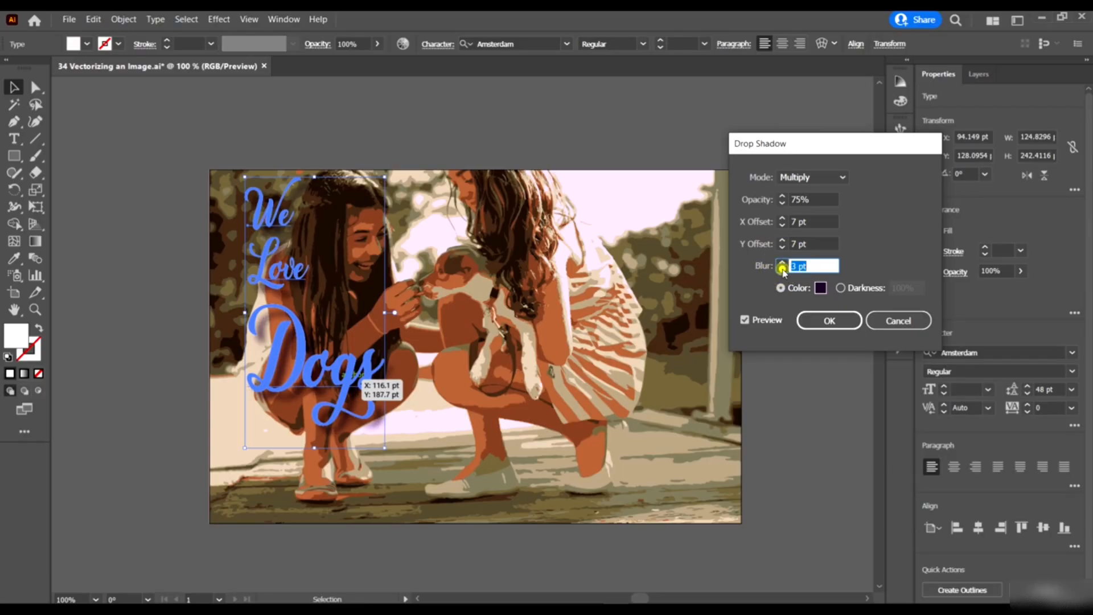
pyautogui.click(783, 270)
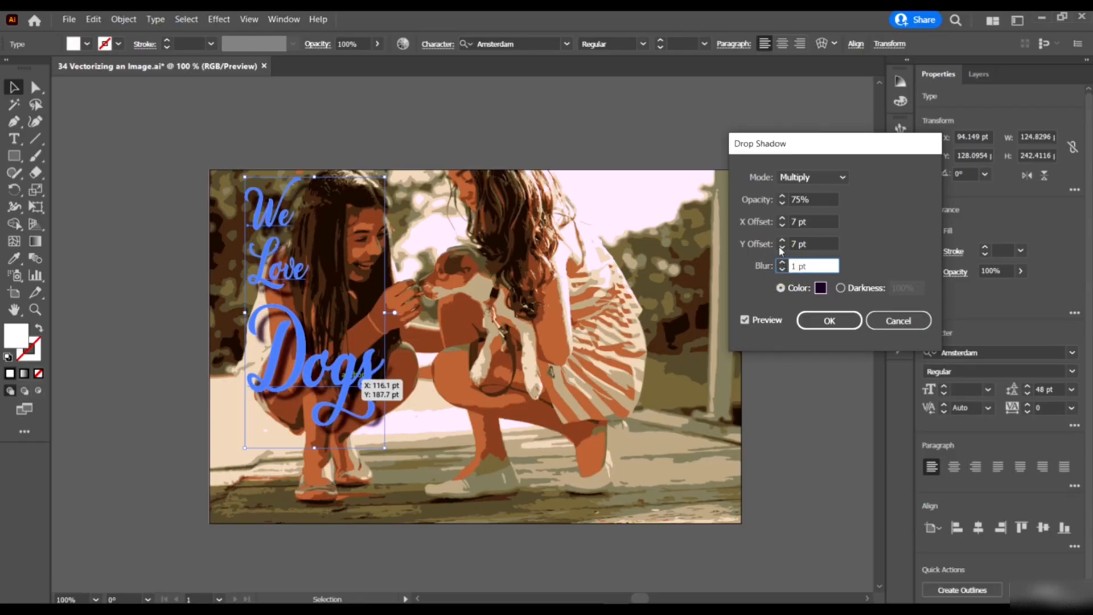
# - Set the drop shadow's Y offset to 4 pt and its X offset to 1 pt
pyautogui.click(782, 247)
pyautogui.click(782, 247)
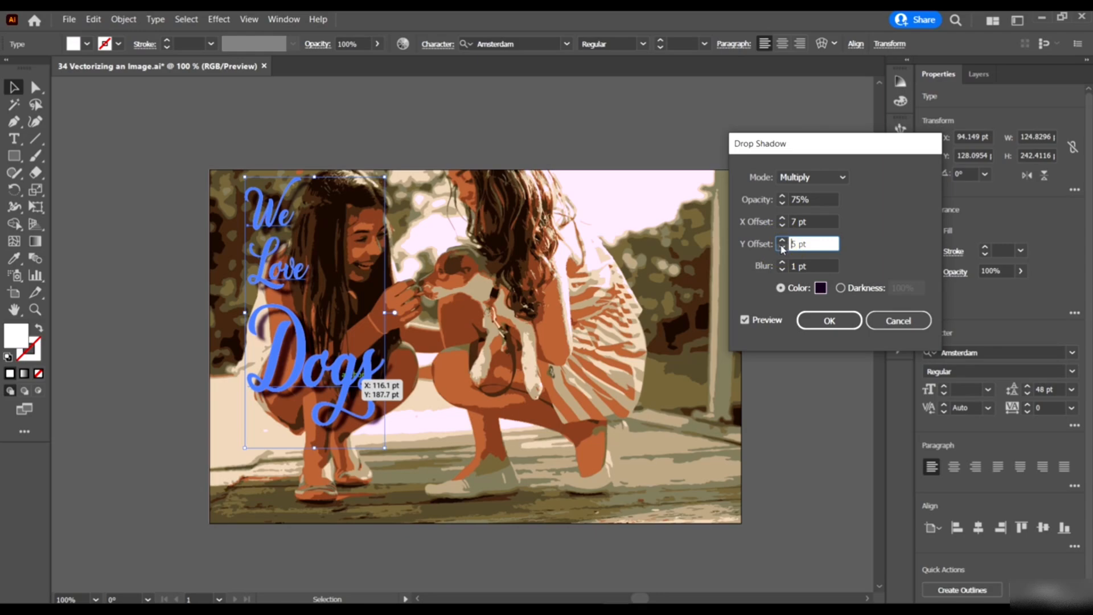
pyautogui.click(782, 247)
pyautogui.click(782, 225)
pyautogui.click(782, 225)
pyautogui.click(782, 224)
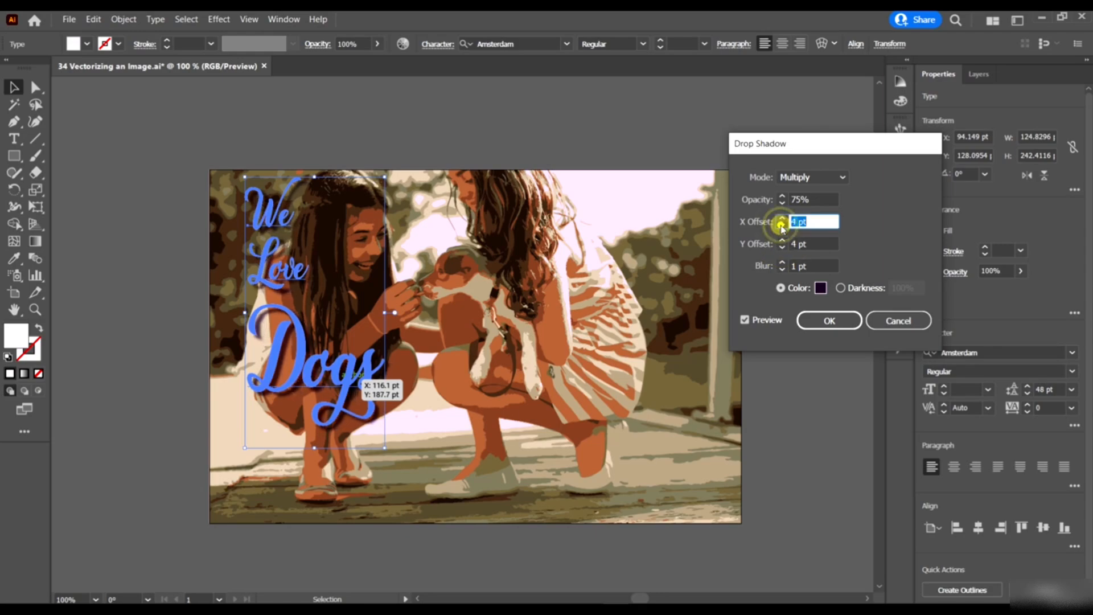
pyautogui.click(782, 225)
pyautogui.click(782, 225)
pyautogui.click(782, 224)
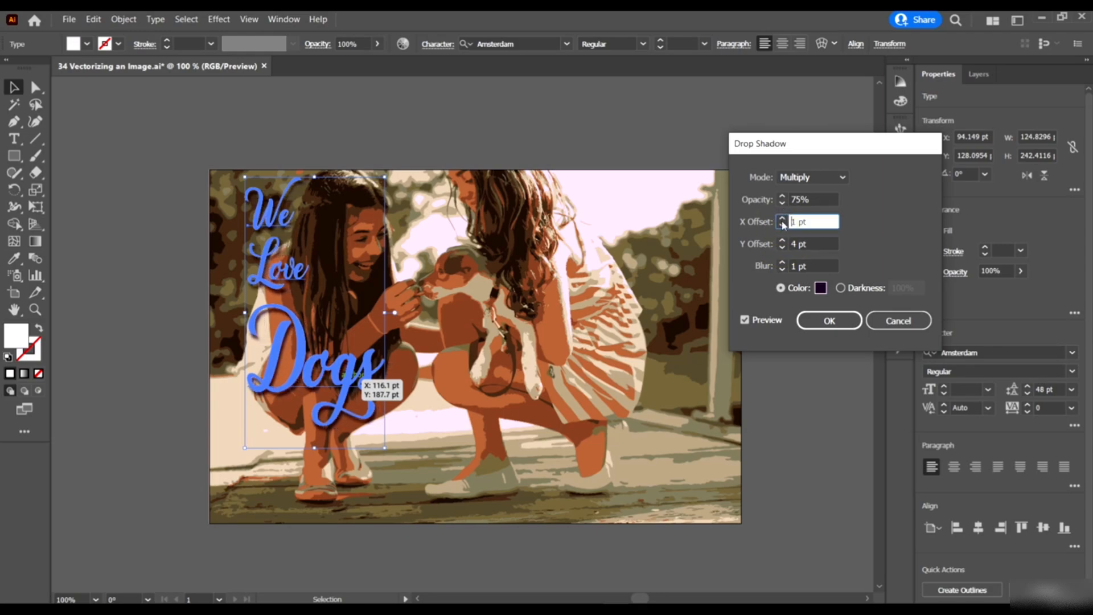
# - Lower the drop shadow's Y offset to 2 pt and its blur to 0 pt
pyautogui.click(782, 247)
pyautogui.click(782, 247)
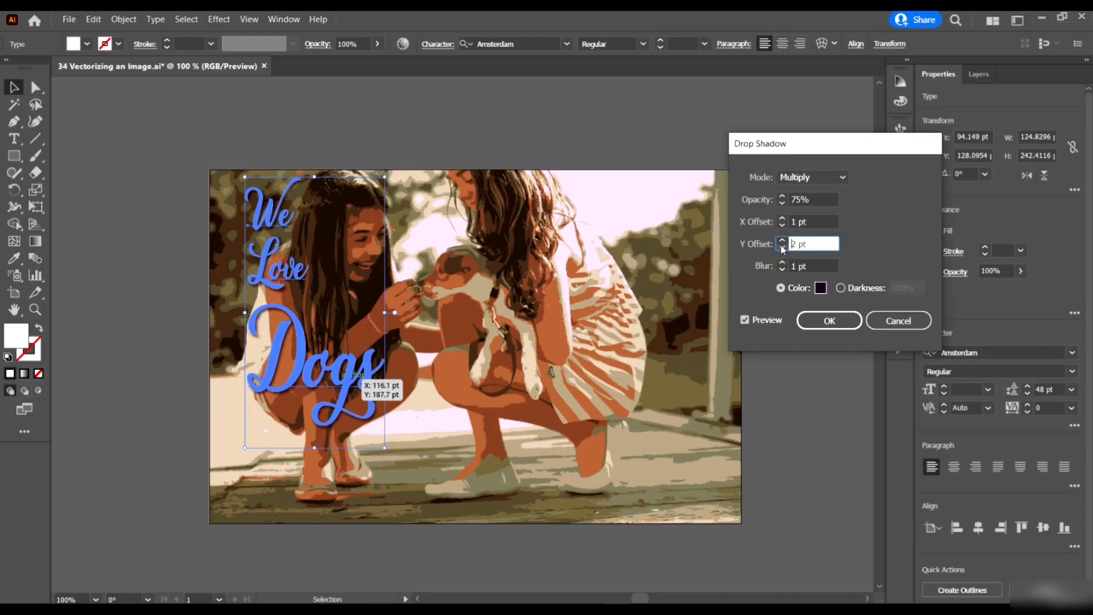
pyautogui.click(783, 269)
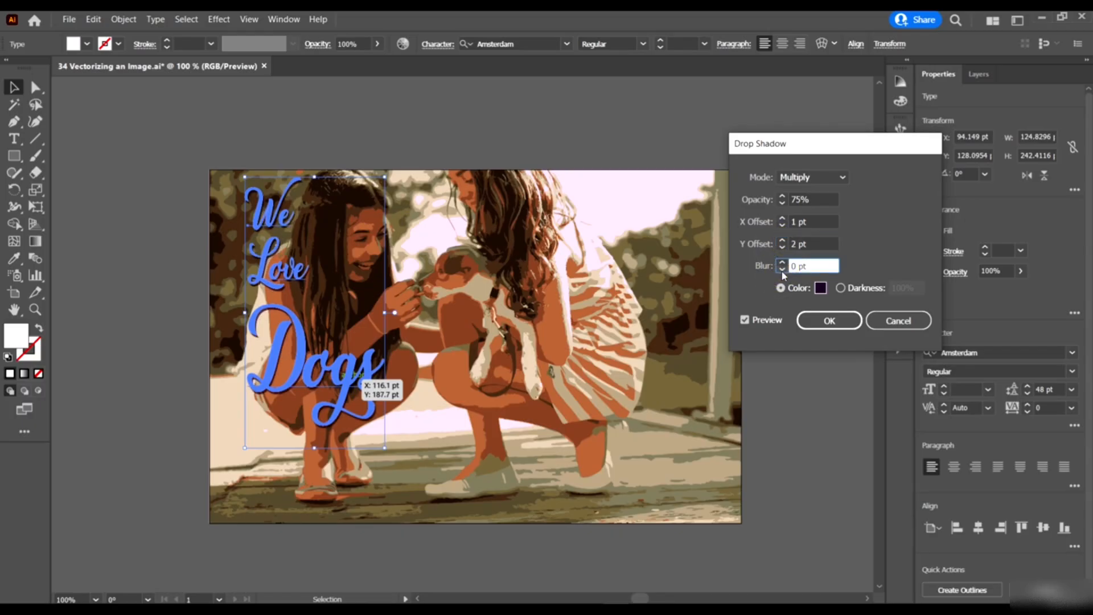
# - Set the drop shadow's X offset to -1 pt
pyautogui.click(783, 225)
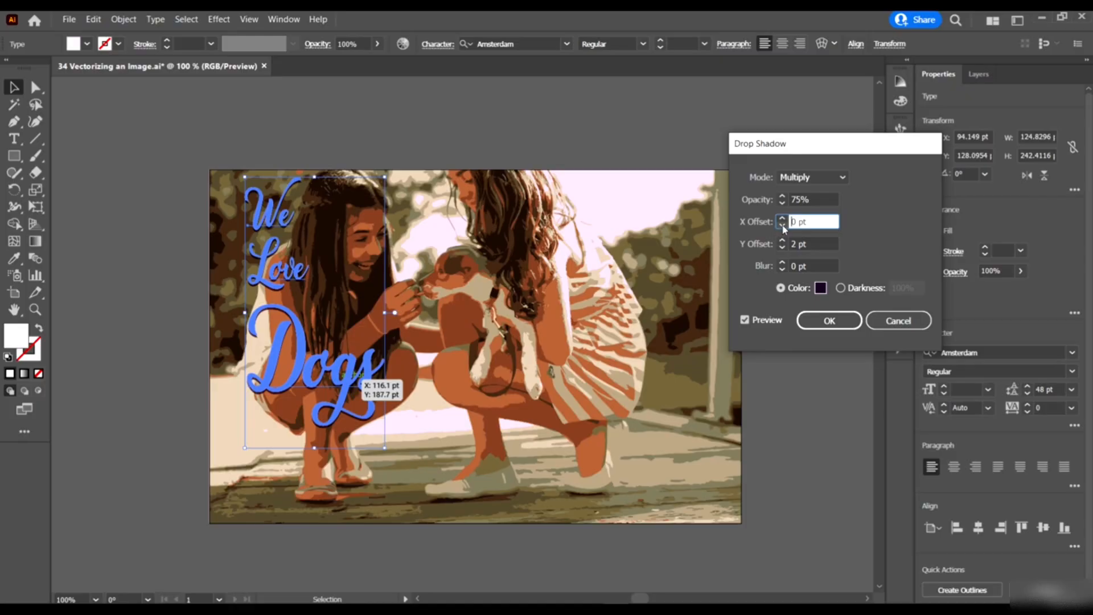
pyautogui.click(782, 226)
pyautogui.click(782, 226)
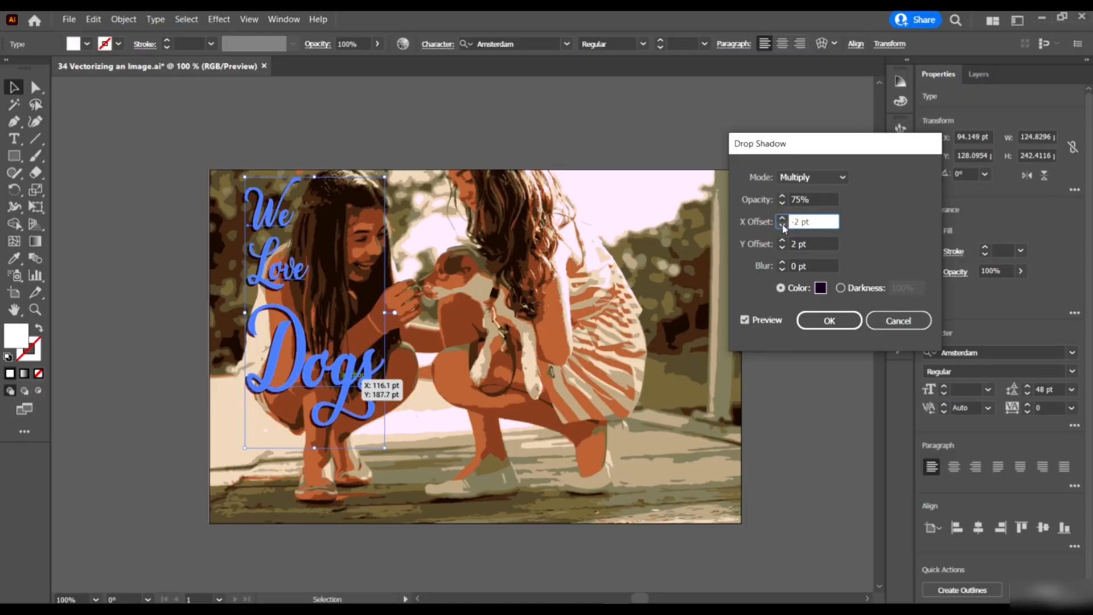
pyautogui.click(782, 218)
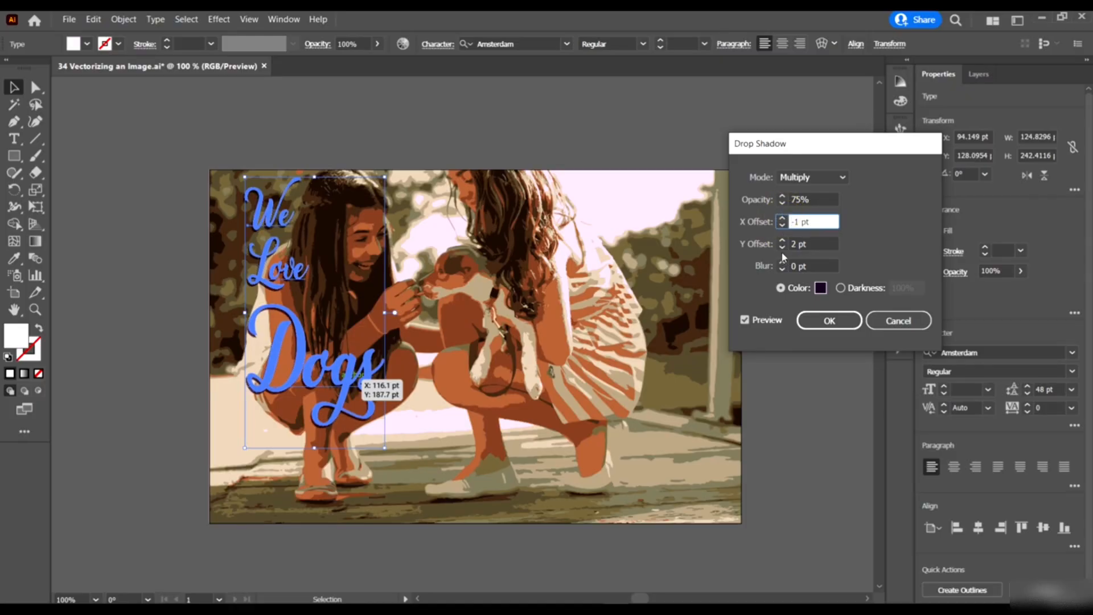
# - Set the drop shadow's Y offset to 0 pt and opacity to 78%, apply the effect and deselect the text
pyautogui.click(782, 244)
pyautogui.click(782, 248)
pyautogui.click(782, 248)
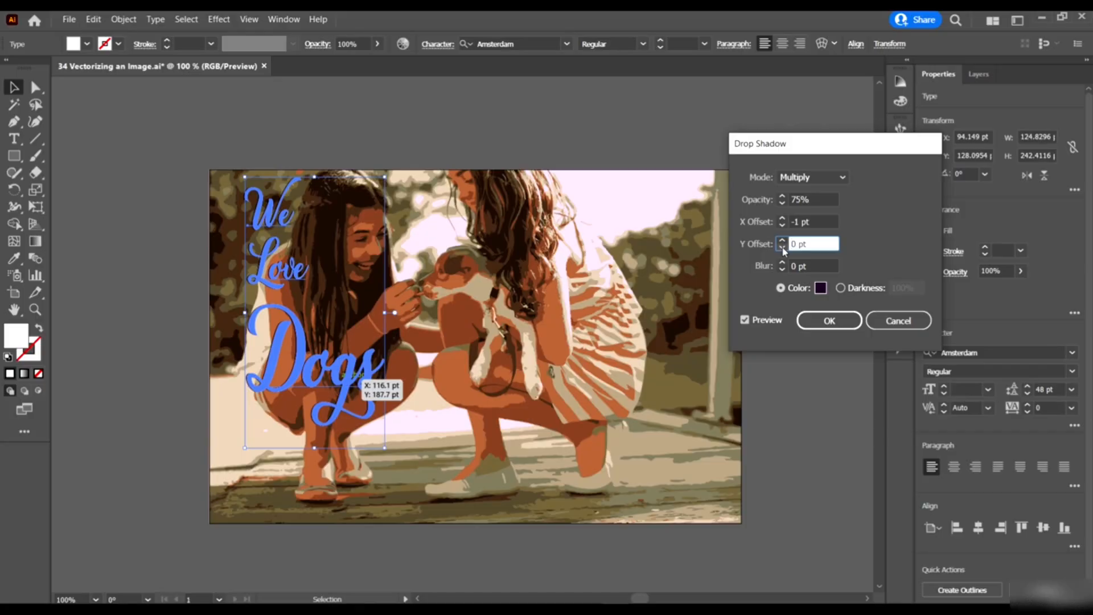
pyautogui.click(782, 195)
pyautogui.click(830, 320)
pyautogui.click(778, 454)
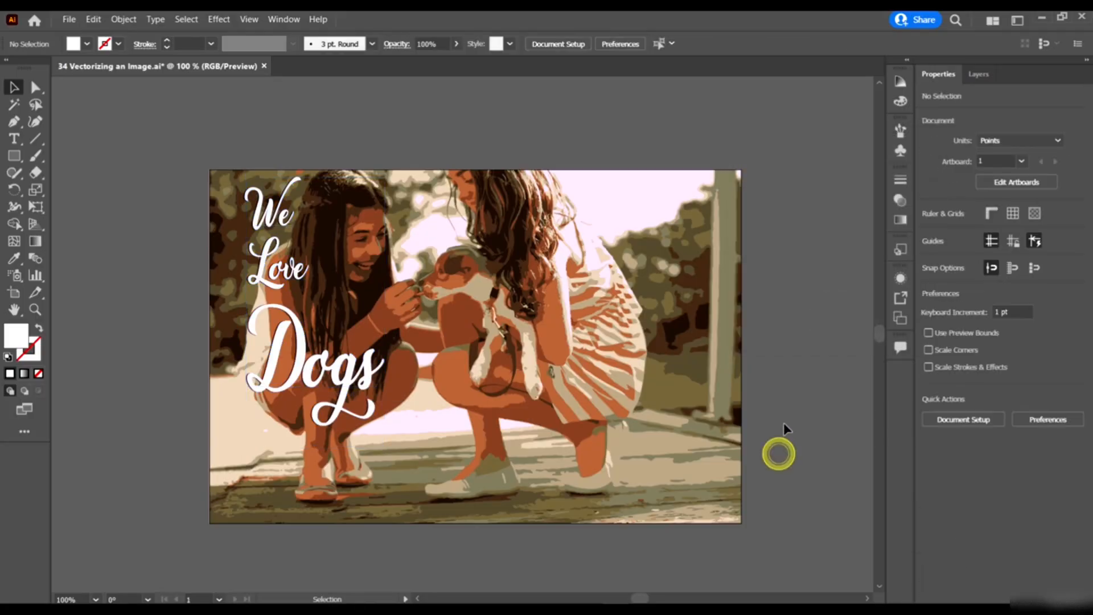
# - Reopen the Drop Shadow settings of the "We Love Dogs" text and raise the X offset to 5 pt
pyautogui.click(285, 364)
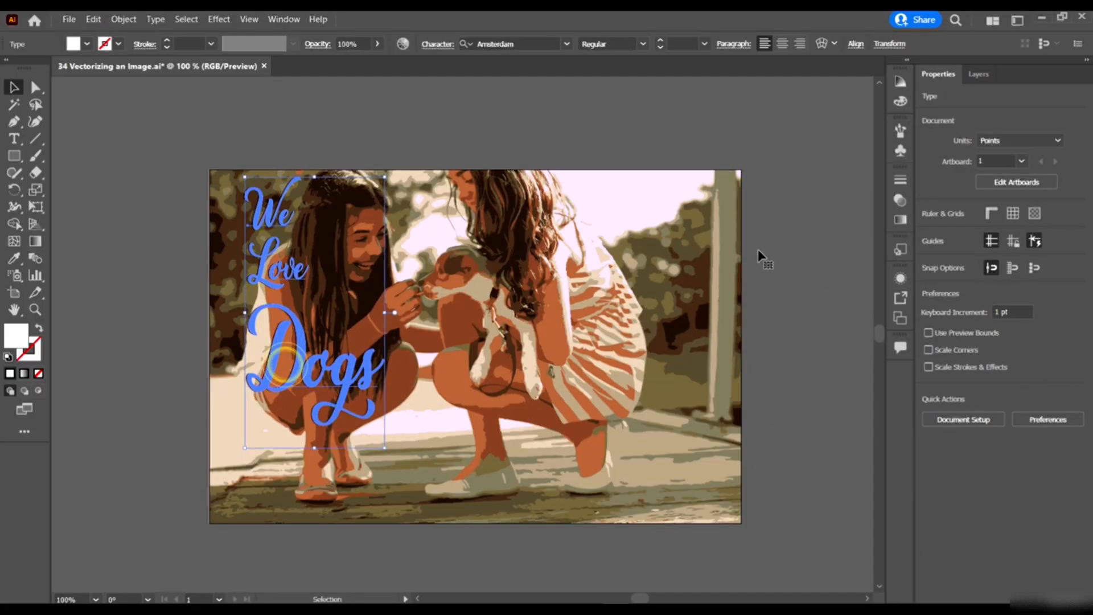
pyautogui.click(901, 276)
pyautogui.click(863, 331)
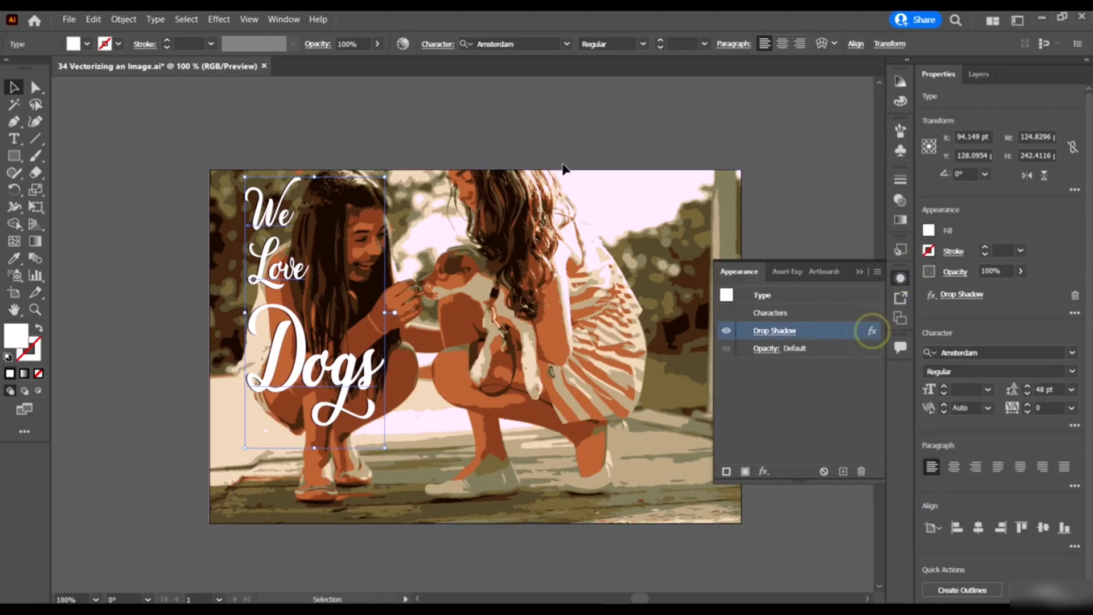
pyautogui.click(871, 331)
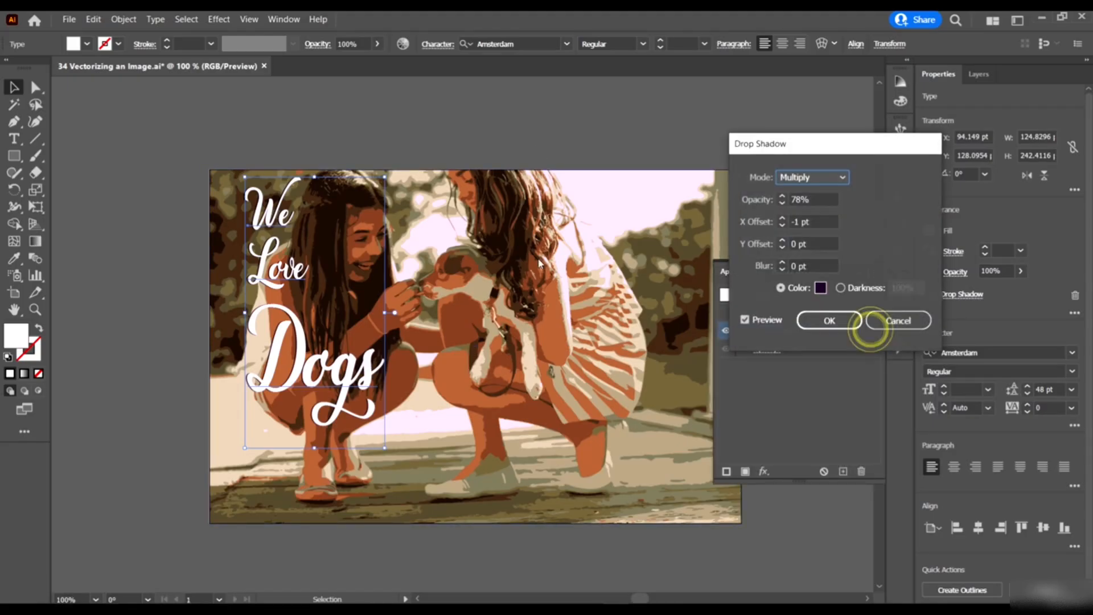
pyautogui.click(784, 218)
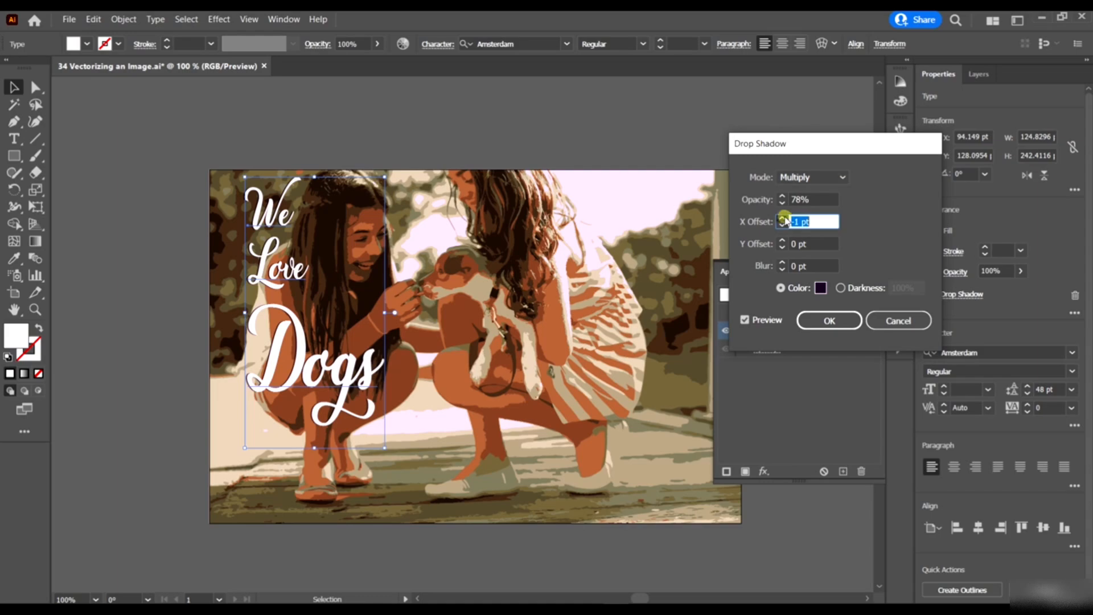
pyautogui.click(785, 217)
pyautogui.click(784, 217)
pyautogui.click(784, 217)
pyautogui.click(784, 218)
pyautogui.click(784, 218)
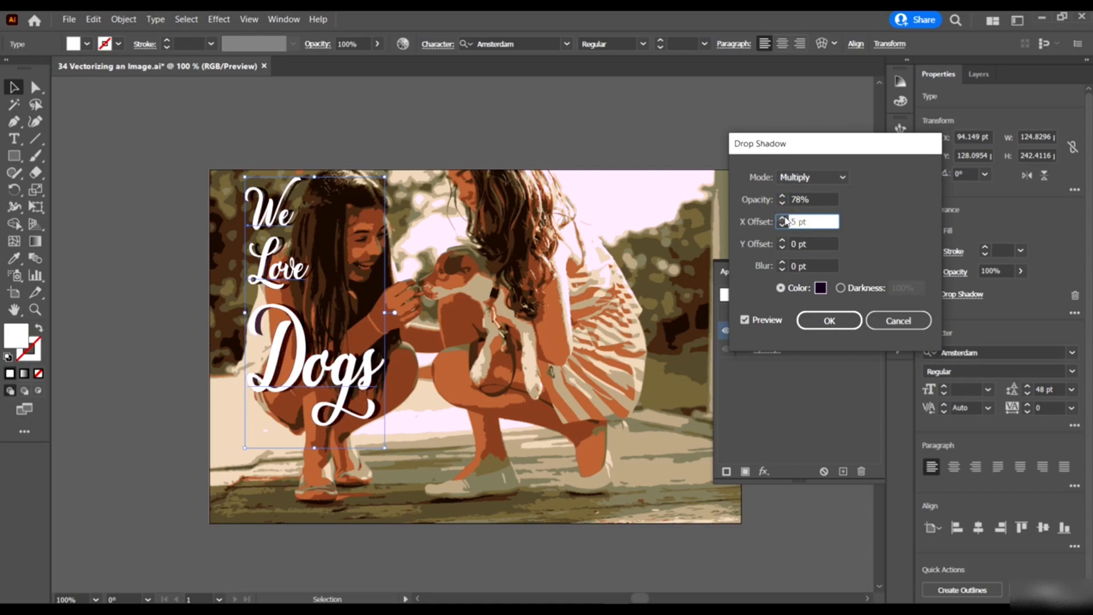
# - Keep the shadow's Y offset at 0 pt, reduce its X offset to 3 pt, apply the effect and deselect the text
pyautogui.click(783, 249)
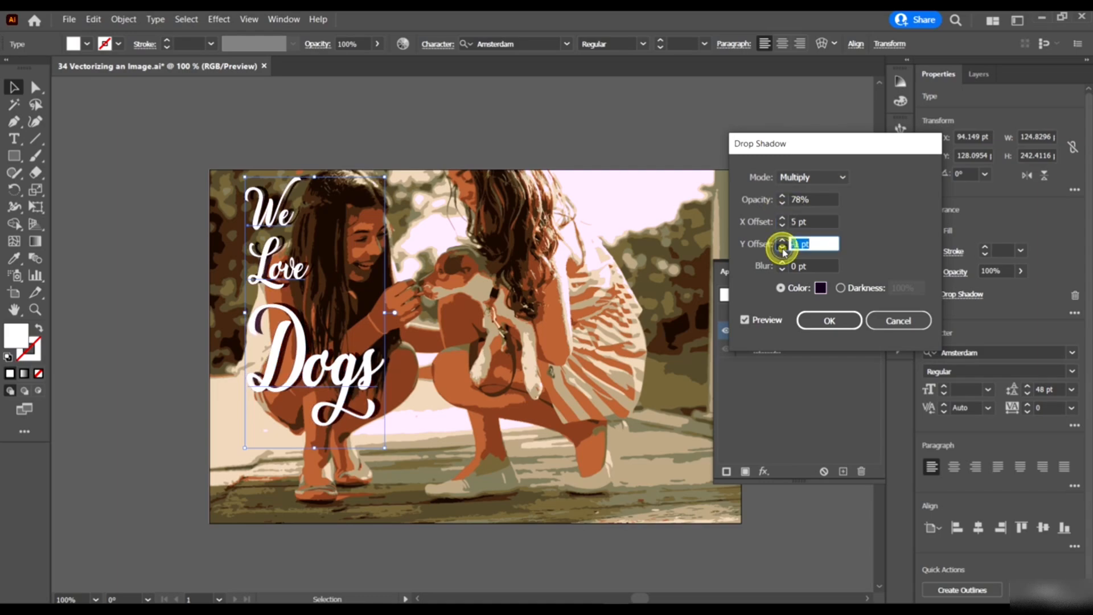
pyautogui.click(783, 249)
pyautogui.click(784, 242)
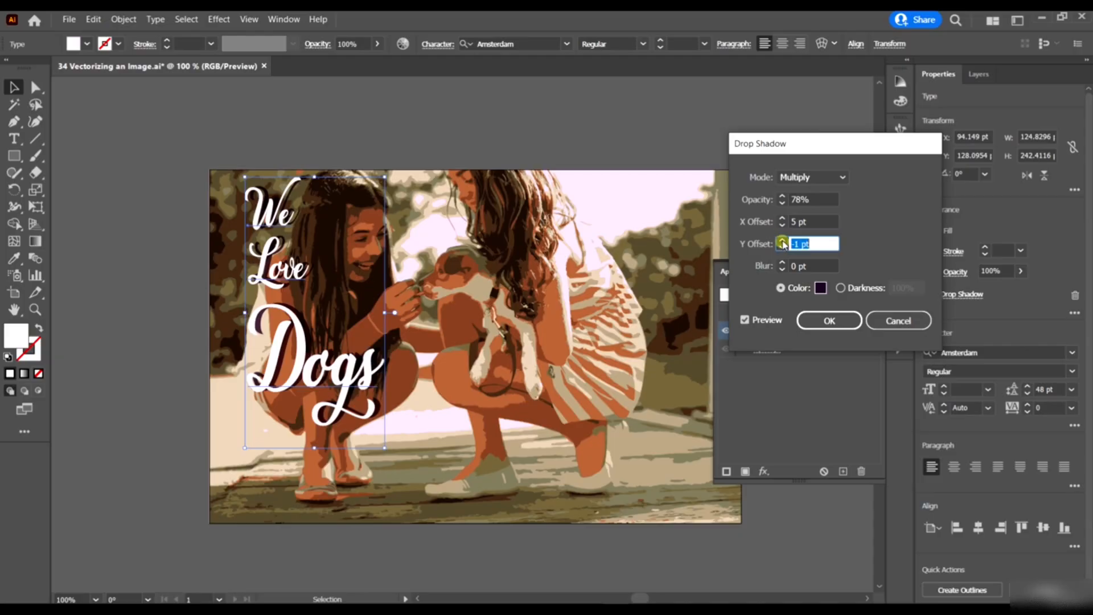
pyautogui.click(783, 242)
pyautogui.click(783, 225)
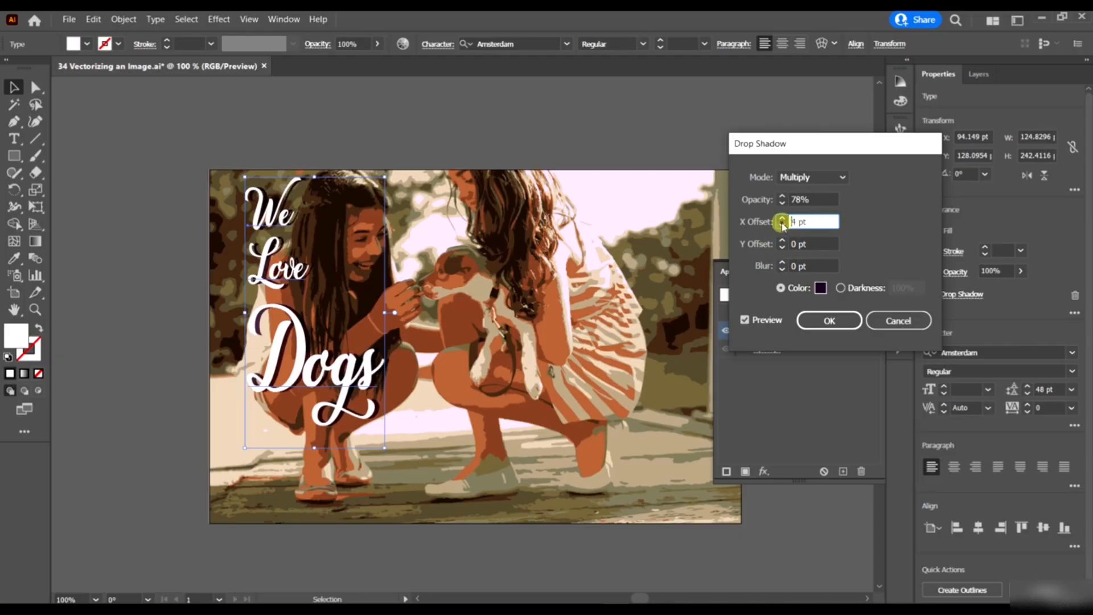
pyautogui.click(782, 224)
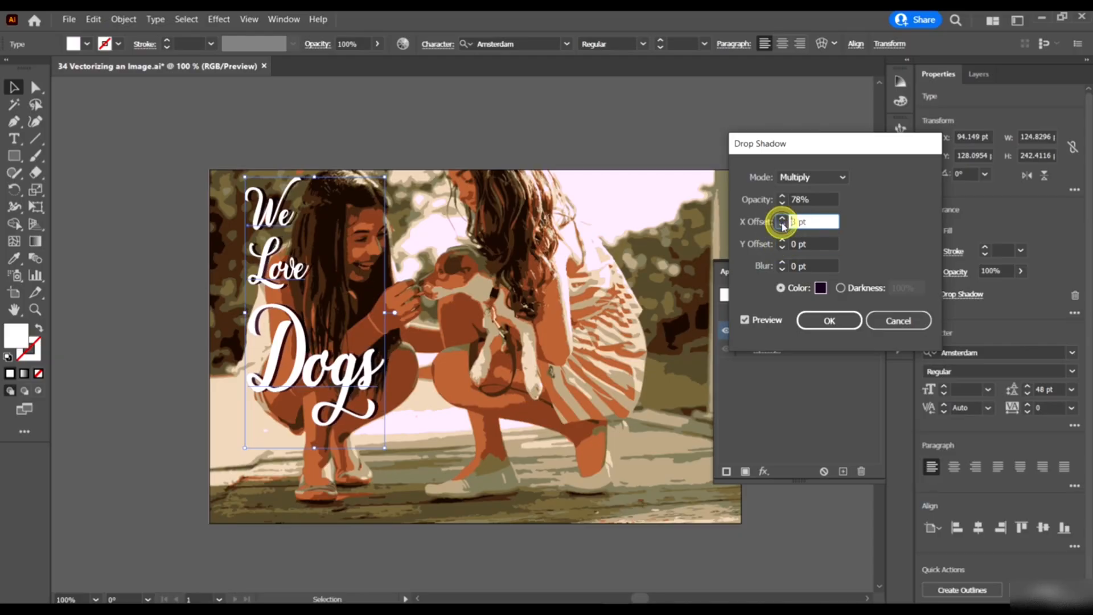
pyautogui.click(829, 320)
pyautogui.click(664, 128)
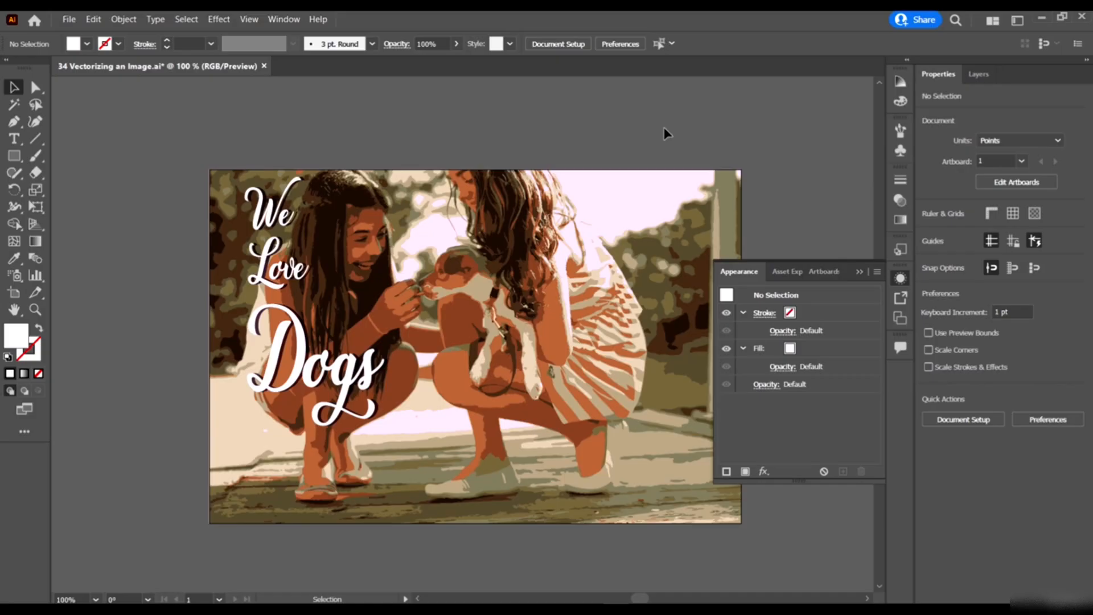
# - Collapse the Appearance panel and save the document
pyautogui.scroll(-2, 278, 259)
pyautogui.click(123, 264)
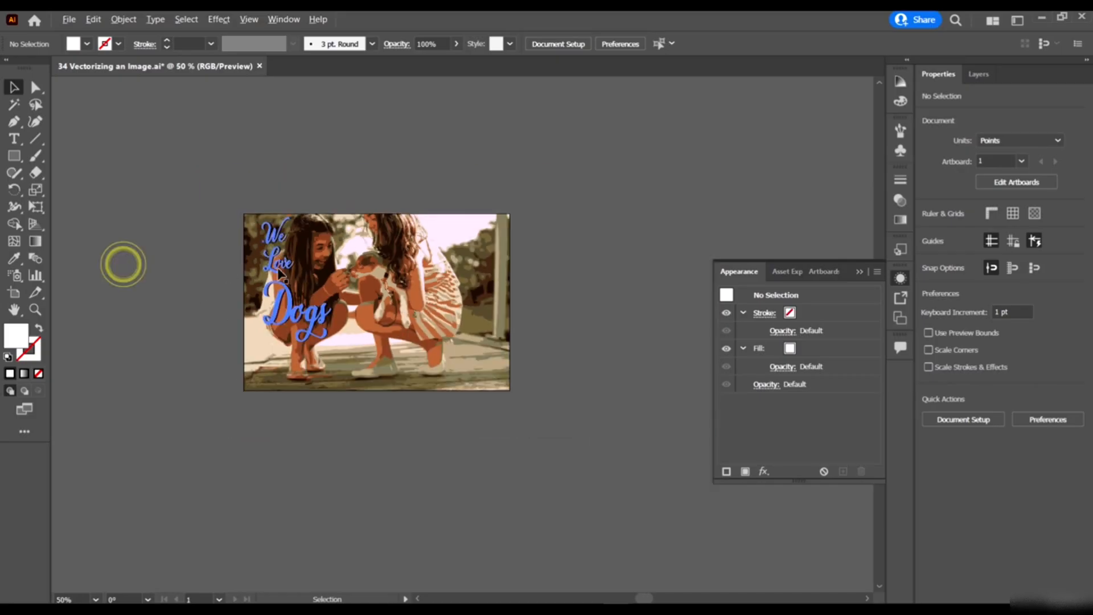
pyautogui.scroll(2, 321, 274)
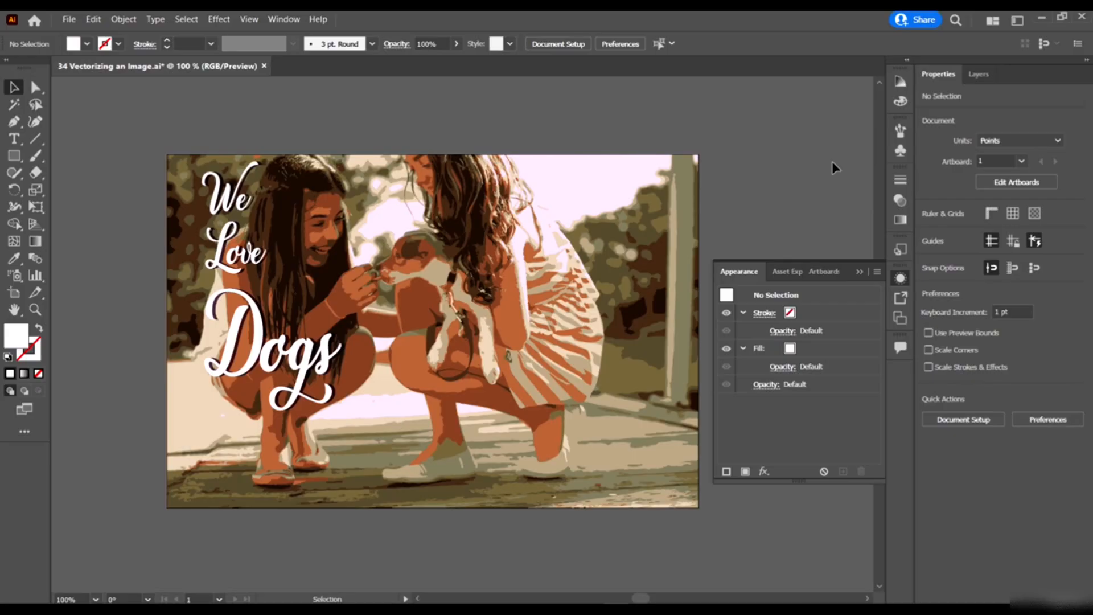
pyautogui.click(859, 272)
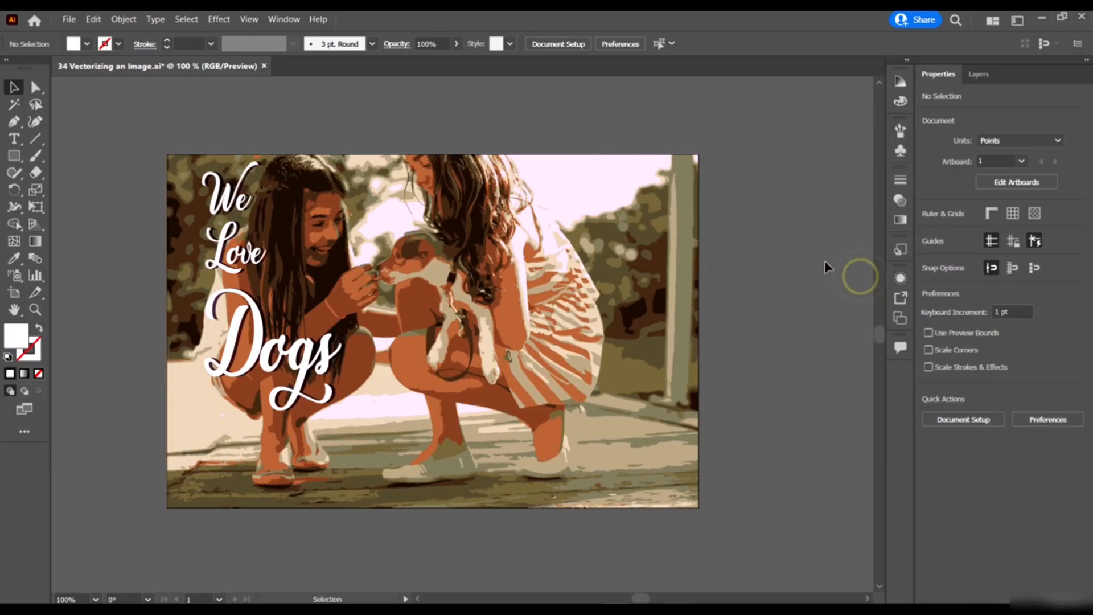
pyautogui.scroll(1, 824, 261)
pyautogui.scroll(-1, 826, 250)
pyautogui.hotkey('ctrl', 'z')
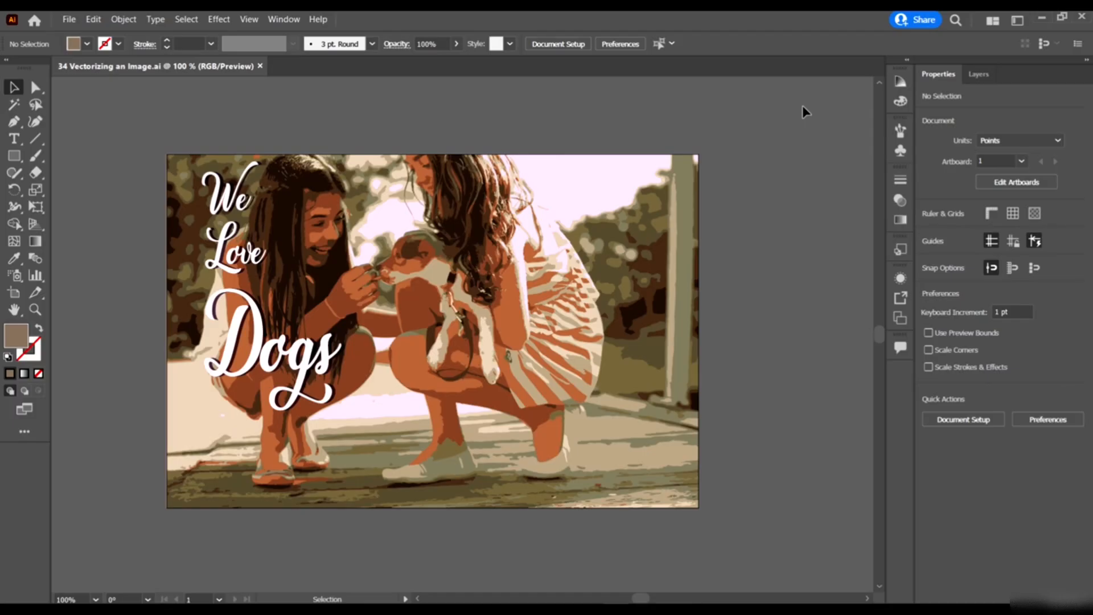